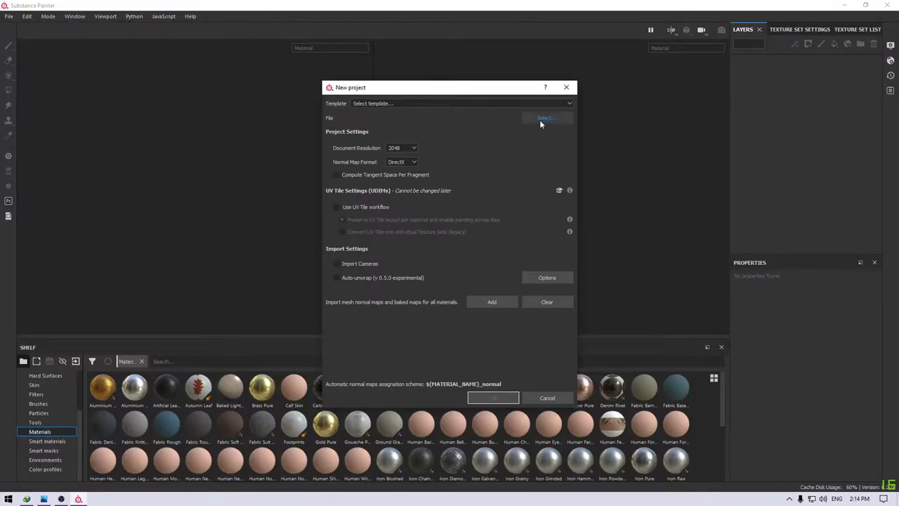
- Create a new project using Bat.obj from E:/Work/3D Wolf/Baseball Bat
click(541, 118)
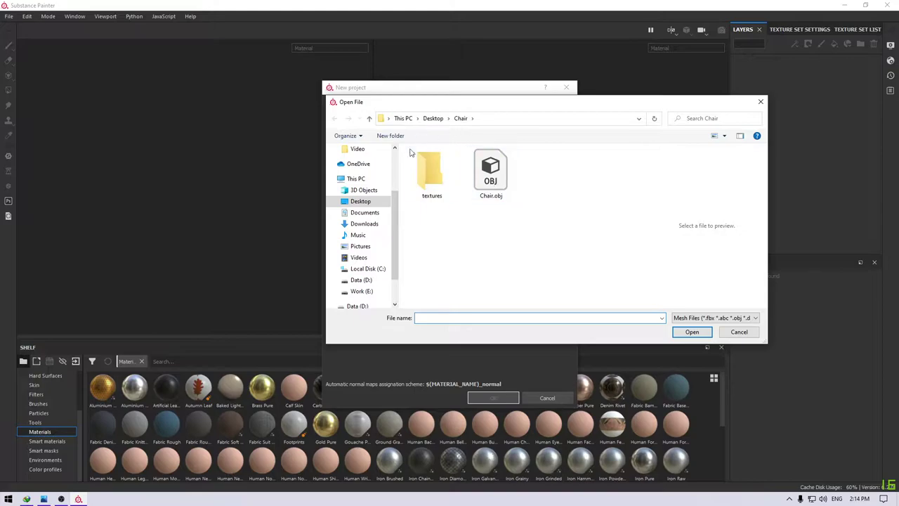
scroll(358, 274, down, 2)
click(361, 251)
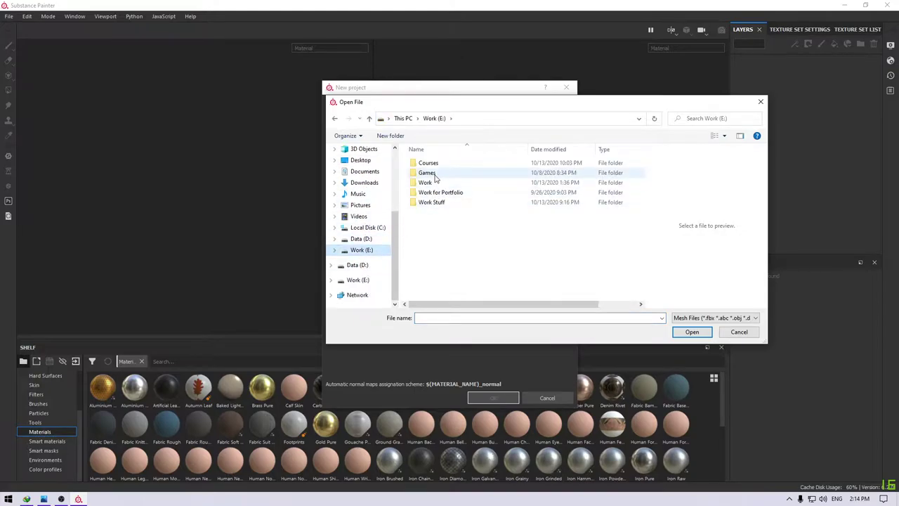
double_click(431, 182)
double_click(428, 163)
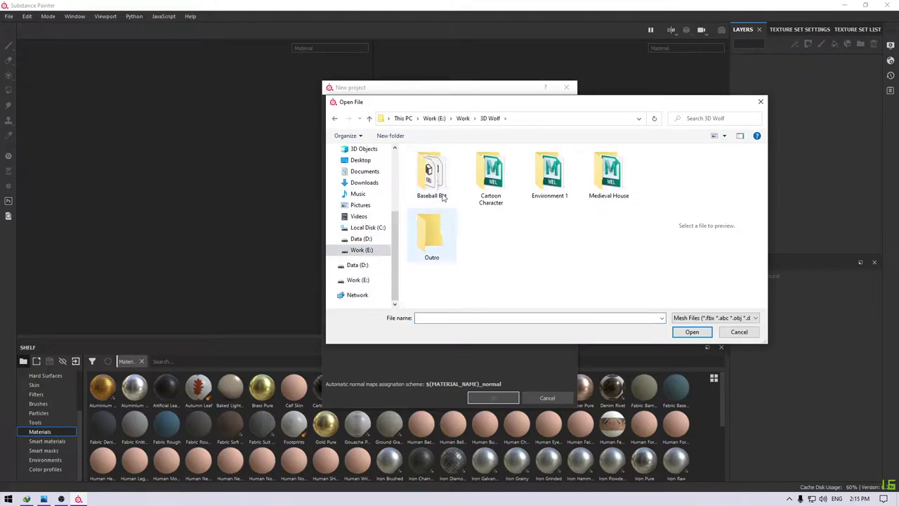
double_click(431, 168)
double_click(431, 172)
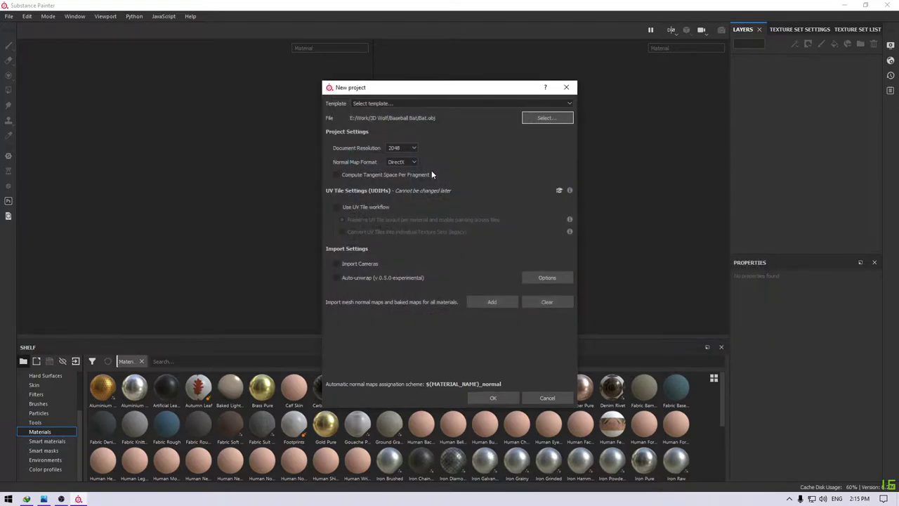
click(491, 398)
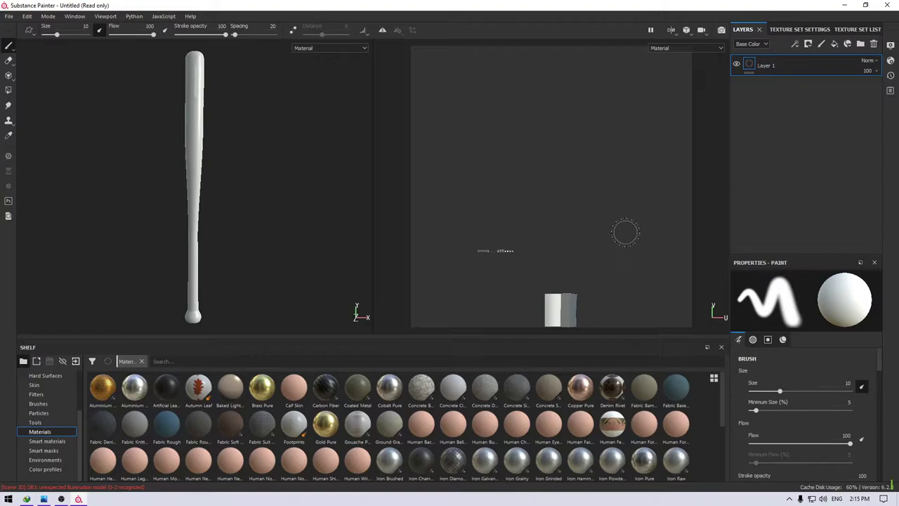
- Rename the first texture set, aiStandardSurface1SG, to Metal Plate
scroll(237, 198, up, 3)
mouse_move(237, 198)
alt+mouse_down()
mouse_move(241, 235)
mouse_move(240, 185)
mouse_move(245, 207)
alt+mouse_up()
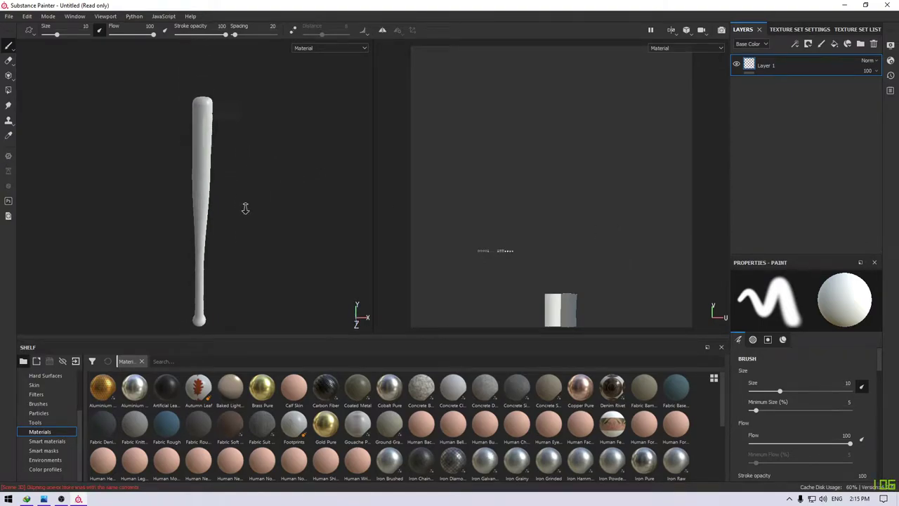
click(787, 29)
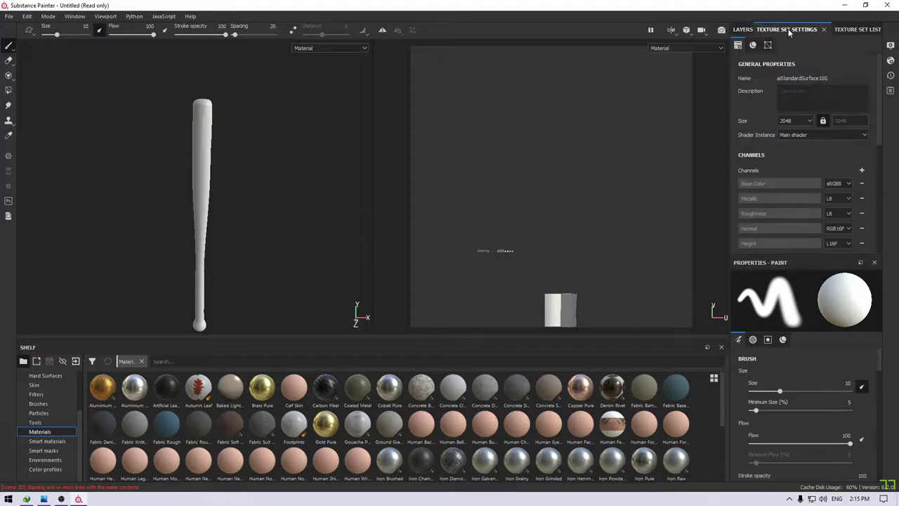
click(843, 29)
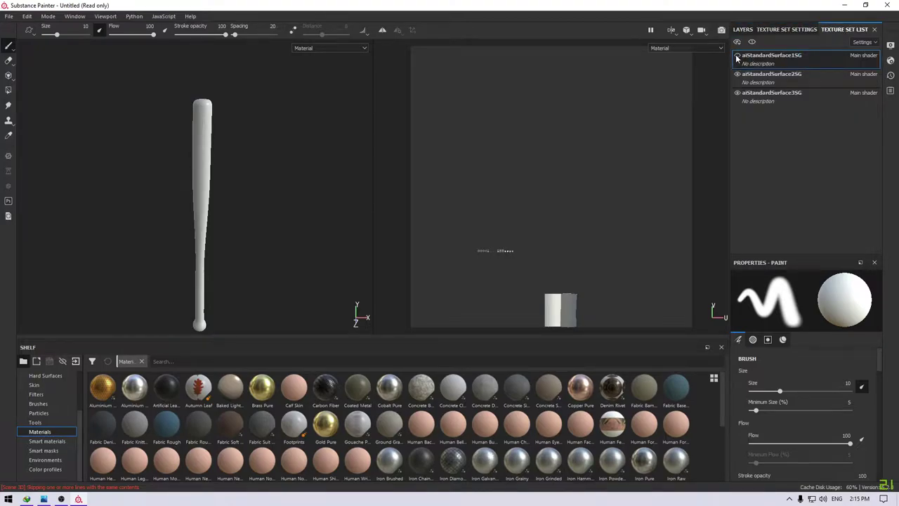
double_click(798, 56)
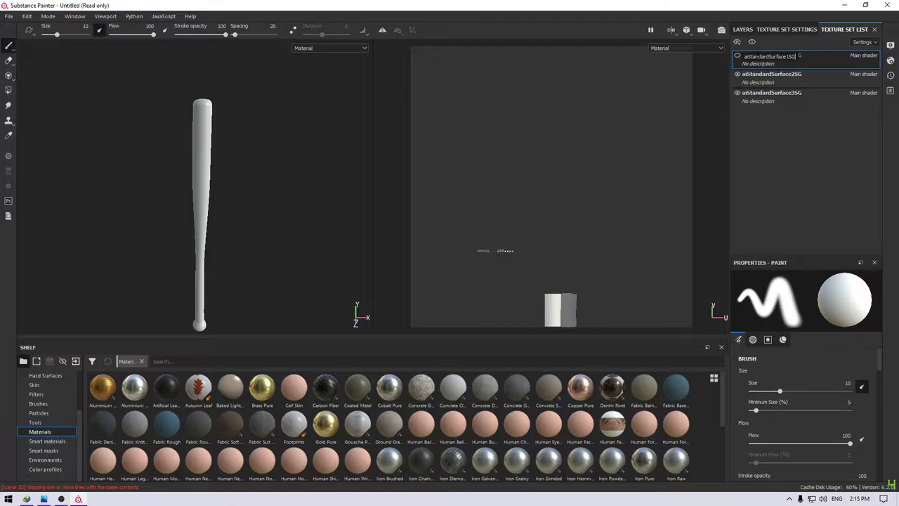
key(ctrl+a)
text(M)
text(te)
key(Return)
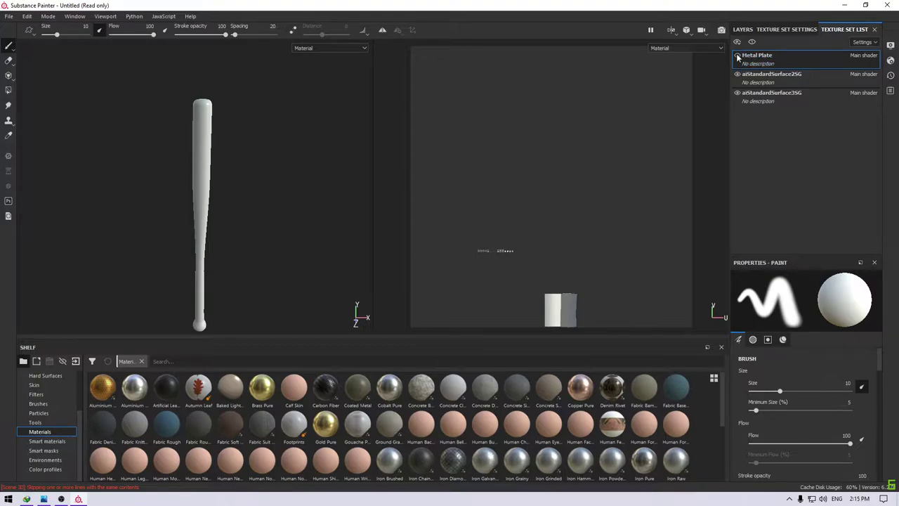
- Rename the second texture set to Wooden Bat
click(758, 74)
double_click(758, 75)
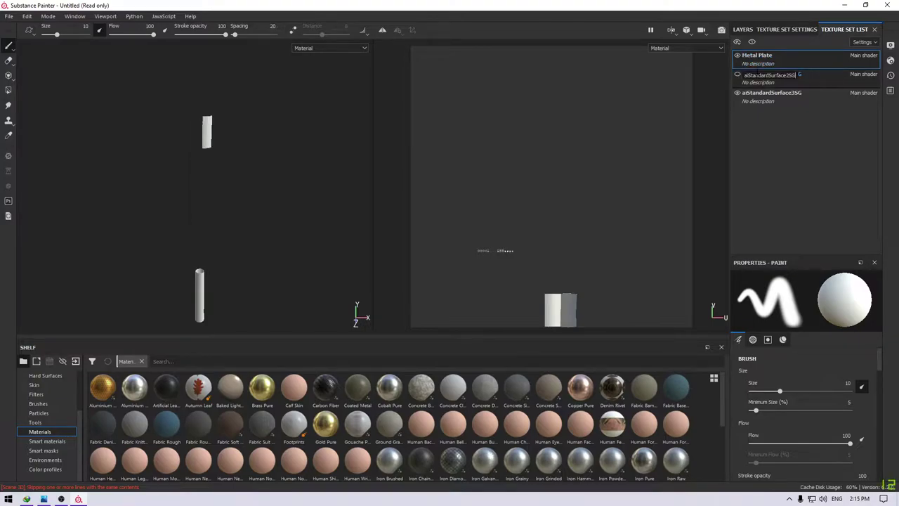
click(737, 75)
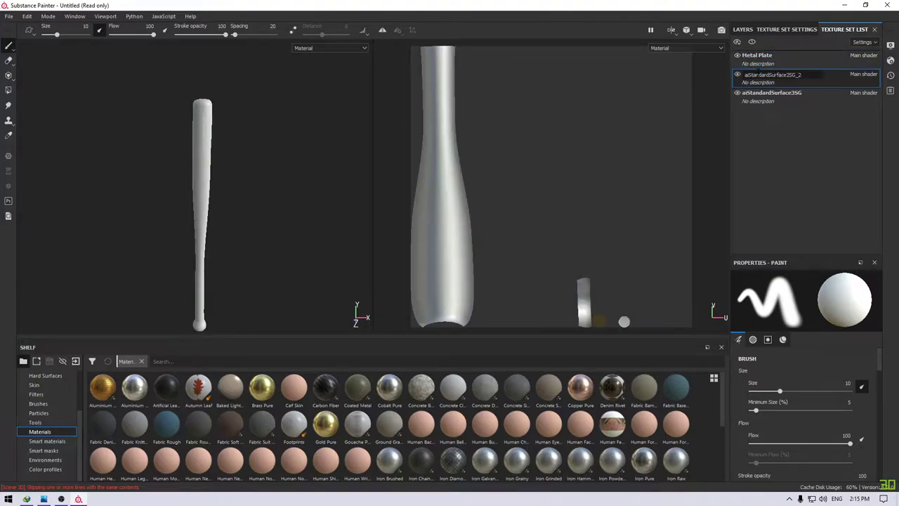
text(Wooden Bat)
key(Return)
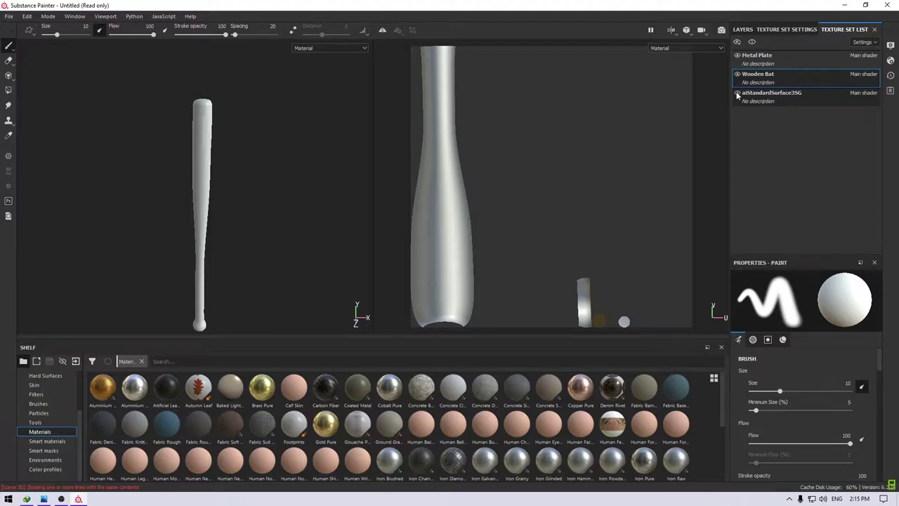
- Rename aiStandardSurface3SG to Leather Grip, then select all three texture sets
double_click(750, 95)
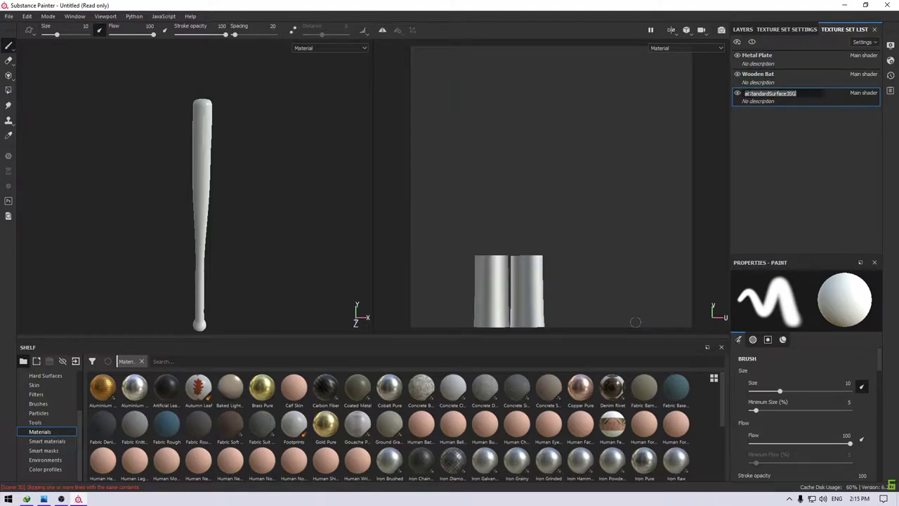
text(Leather)
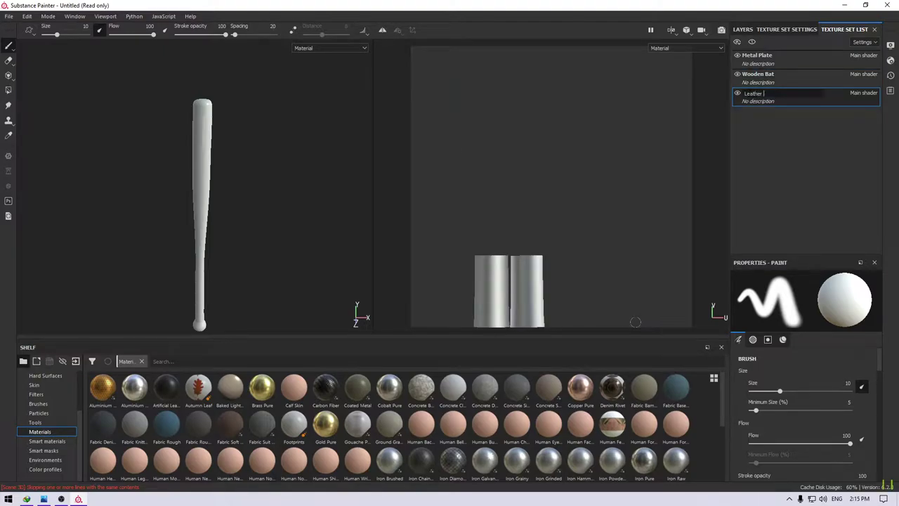
text(p)
key(Return)
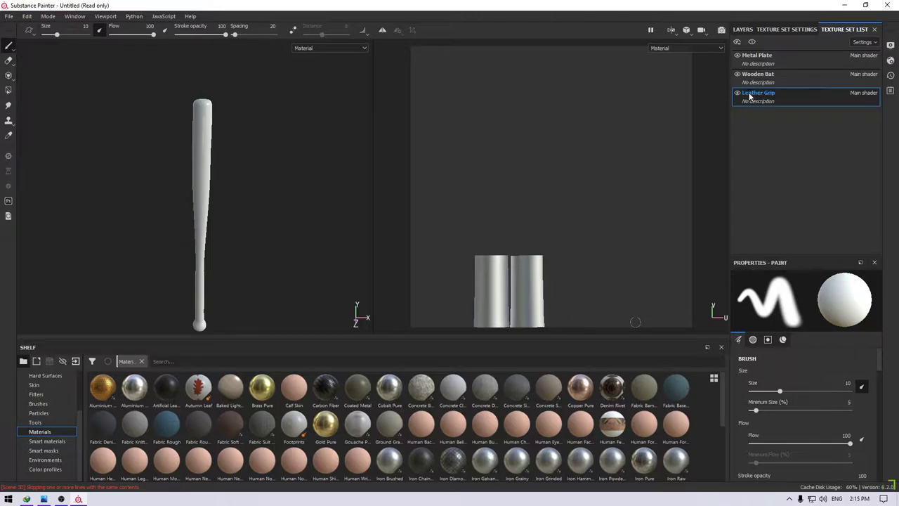
click(767, 75)
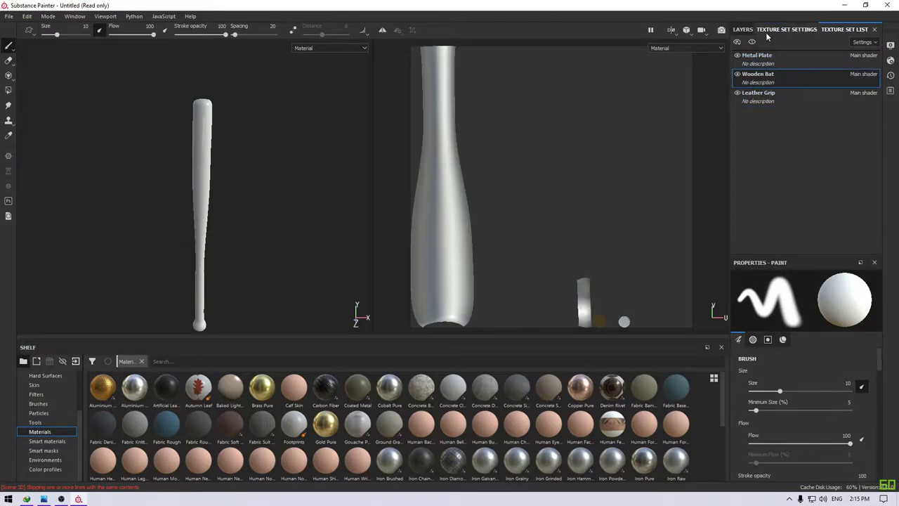
ctrl+click(764, 62)
ctrl+click(777, 96)
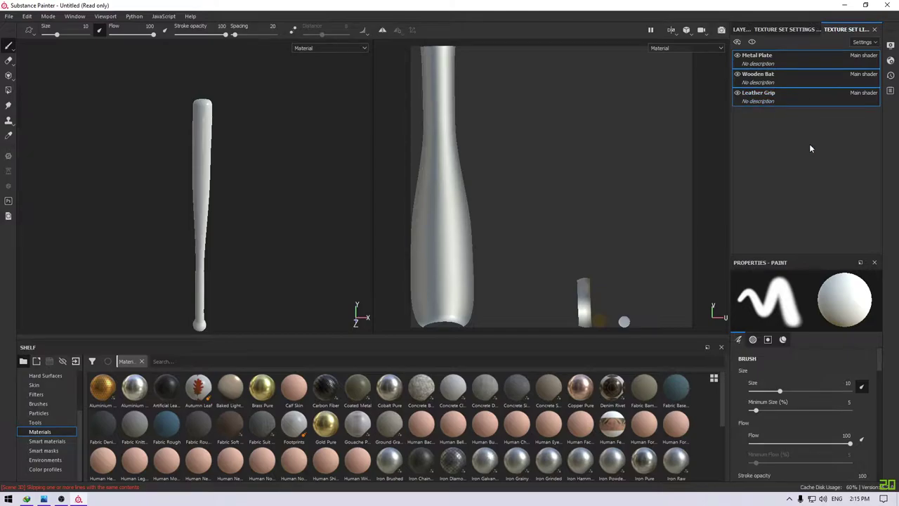
- Show the Wooden Bat texture set settings, scrolled down to the Mesh Maps section
click(746, 29)
click(788, 29)
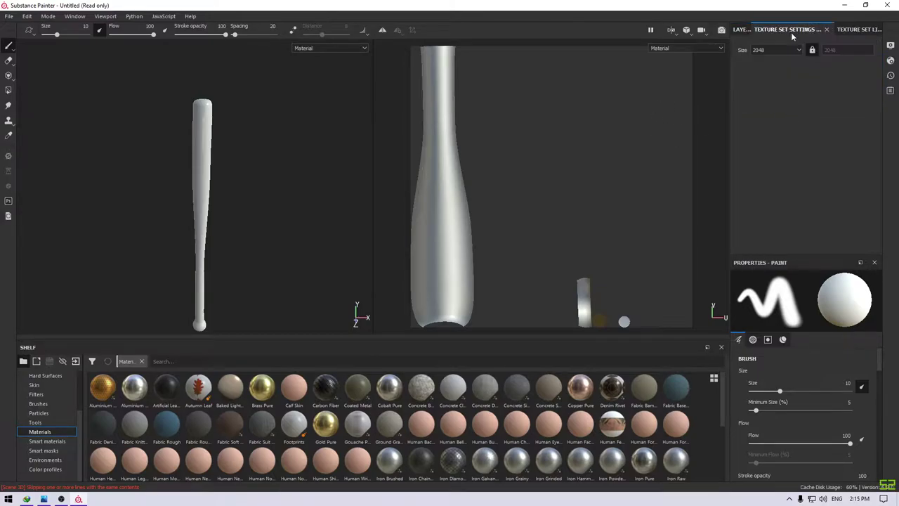
click(845, 31)
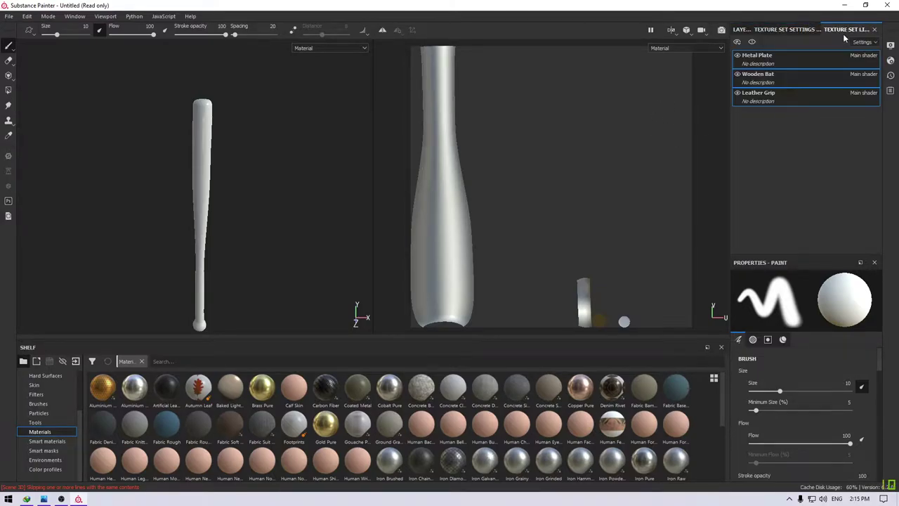
click(782, 31)
click(844, 29)
click(778, 55)
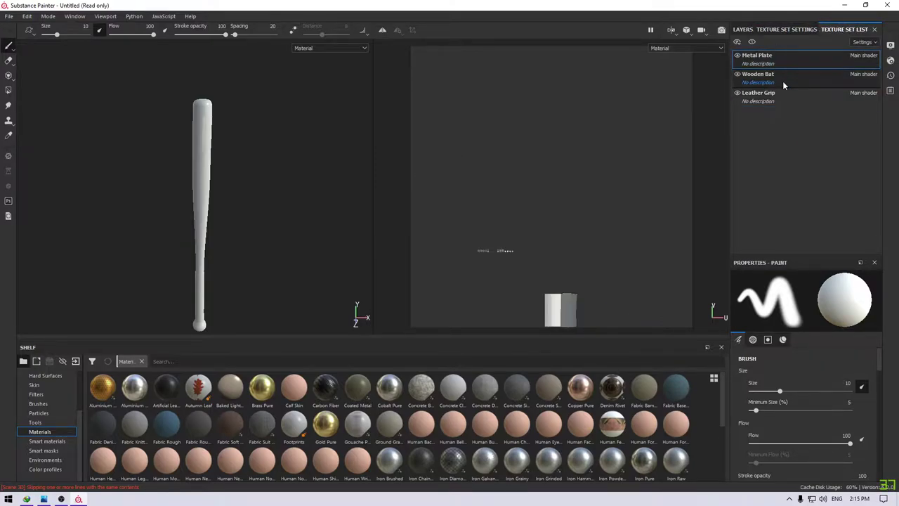
click(783, 80)
click(783, 31)
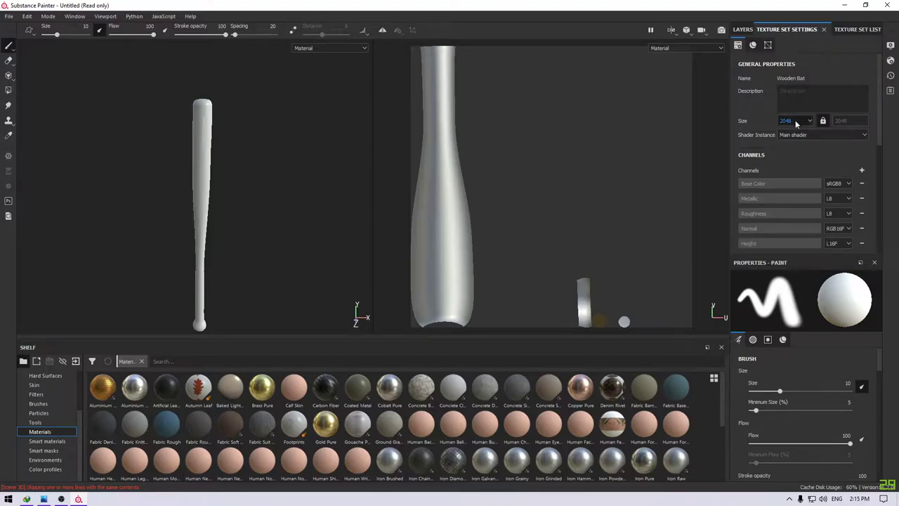
scroll(827, 172, down, 3)
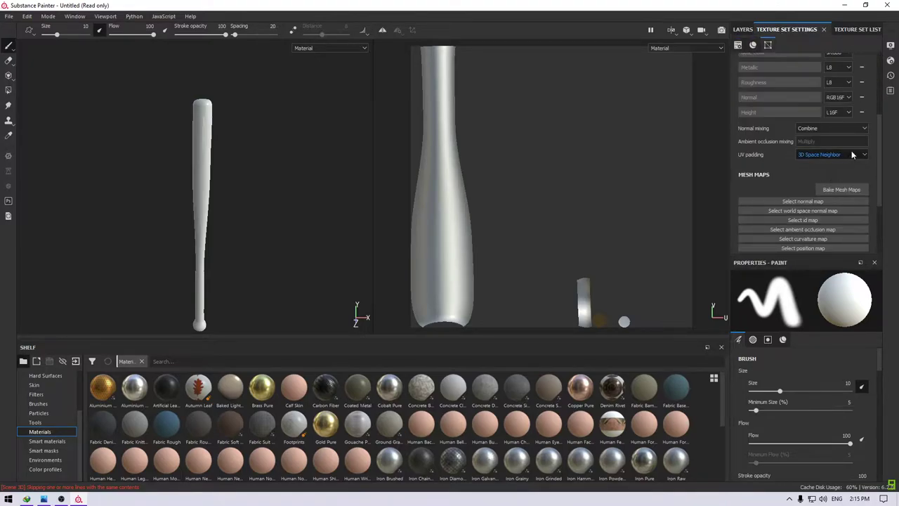
- Bake mesh maps without ID and Thickness, at 2048 output with Subsampling 4x4 antialiasing
click(852, 191)
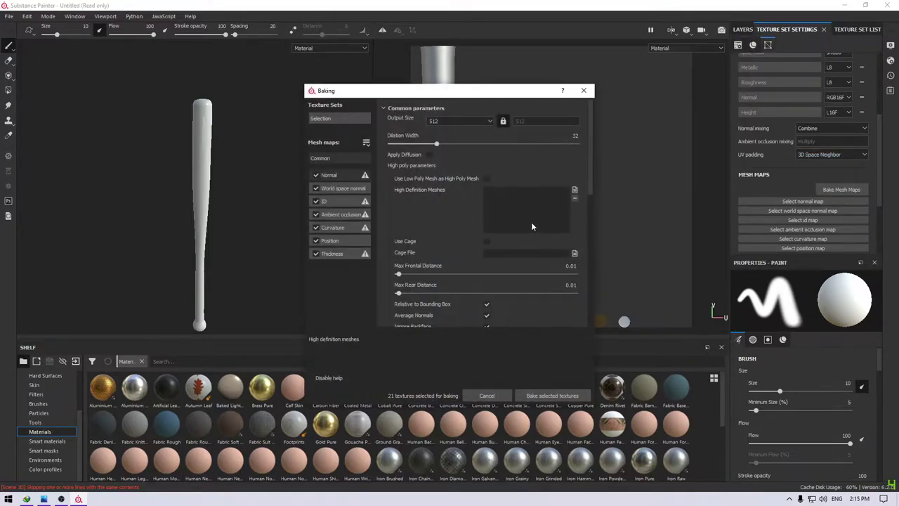
click(315, 201)
click(316, 254)
click(444, 122)
click(449, 171)
scroll(455, 253, down, 4)
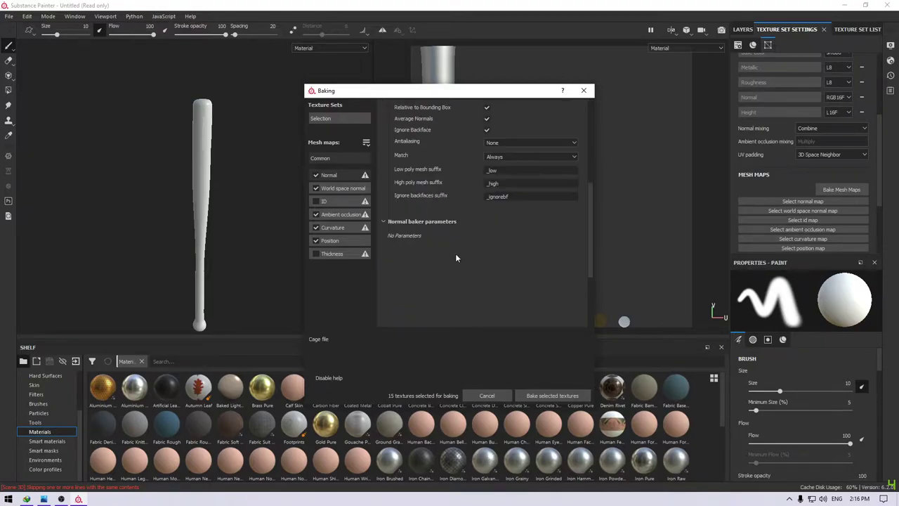
click(504, 143)
click(505, 162)
click(559, 392)
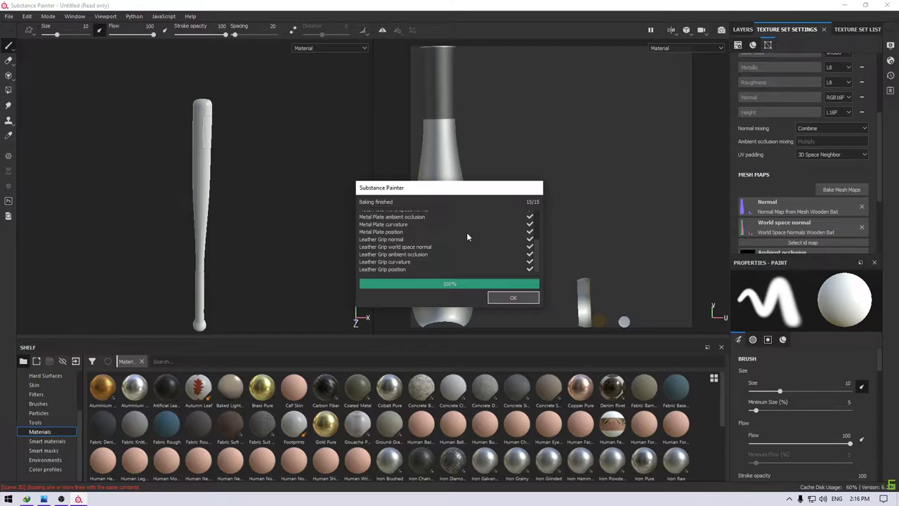
- Dismiss the bake report, inspect the baked bat, and show the layer stack
click(504, 297)
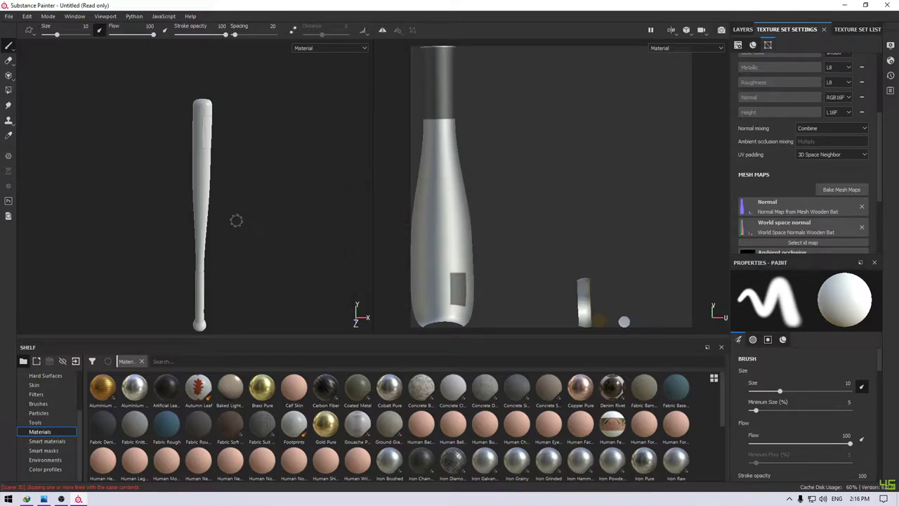
scroll(170, 171, up, 3)
scroll(209, 253, up, 3)
scroll(257, 117, up, 2)
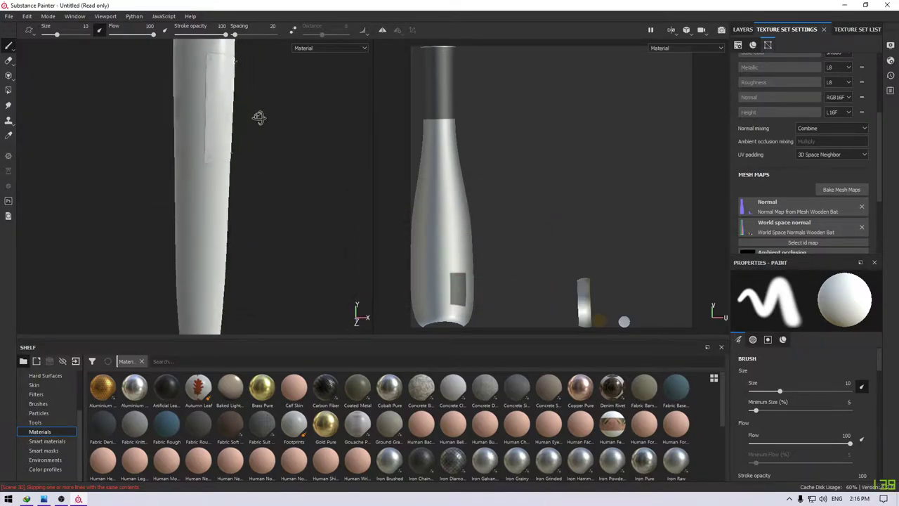
mouse_move(257, 117)
alt+mouse_down()
mouse_move(323, 107)
mouse_move(315, 175)
mouse_move(287, 254)
mouse_move(212, 96)
mouse_move(240, 90)
mouse_move(274, 173)
alt+mouse_up()
scroll(274, 173, down, 3)
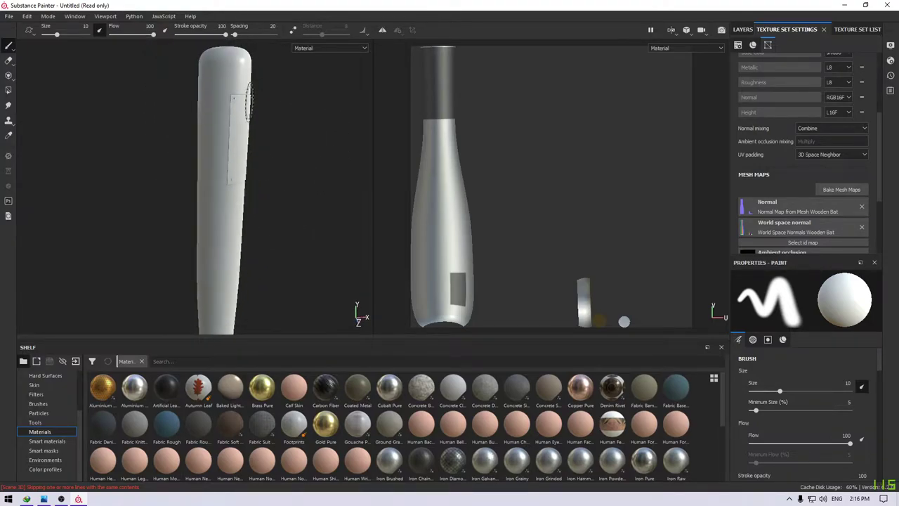
scroll(245, 109, down, 2)
alt+drag(245, 108, 319, 115)
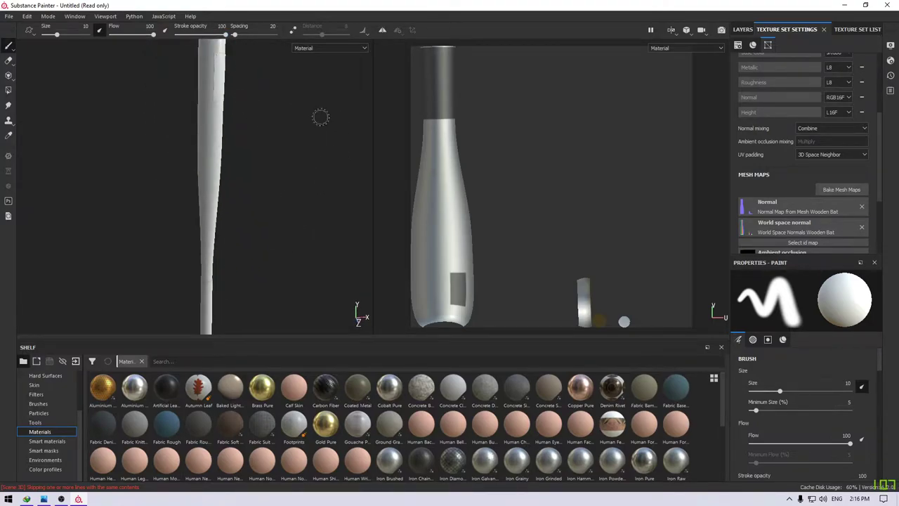
click(845, 29)
click(743, 30)
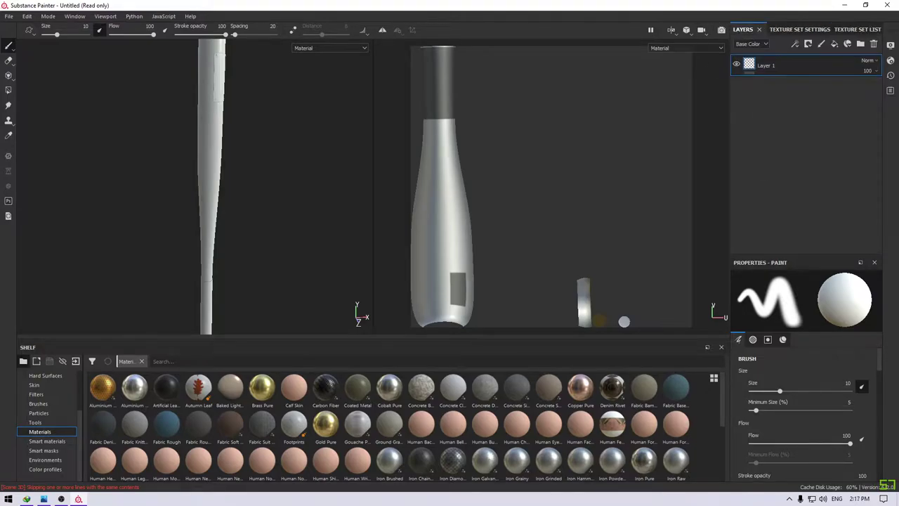
mouse_move(299, 234)
alt+mouse_down()
mouse_move(274, 153)
mouse_move(291, 247)
mouse_move(261, 218)
mouse_move(293, 240)
alt+mouse_up()
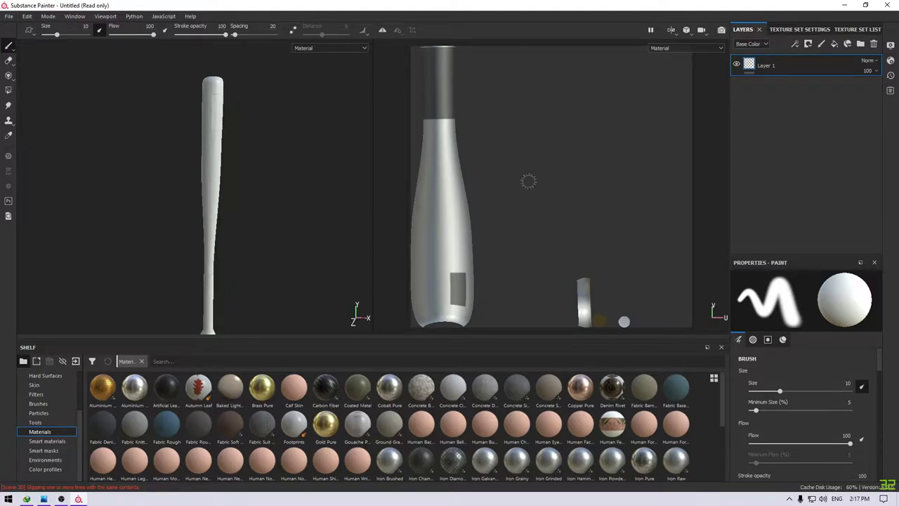
- Drop Wood Rough onto the bat, delete empty Layer 1, and choose tri-planar projection
scroll(396, 441, down, 5)
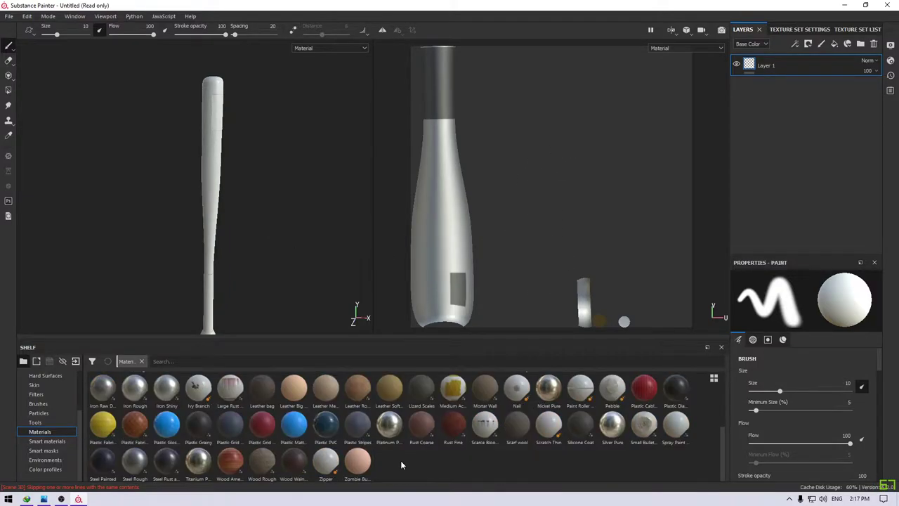
drag(261, 460, 820, 128)
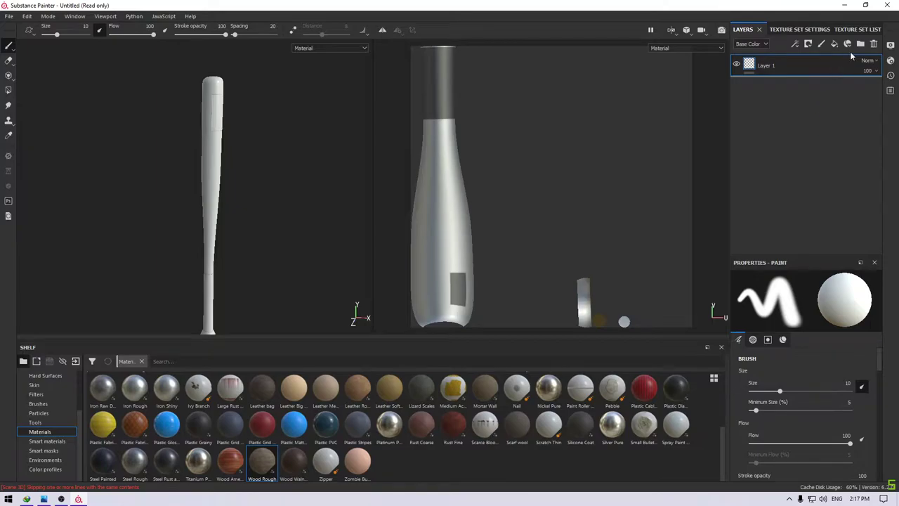
click(849, 69)
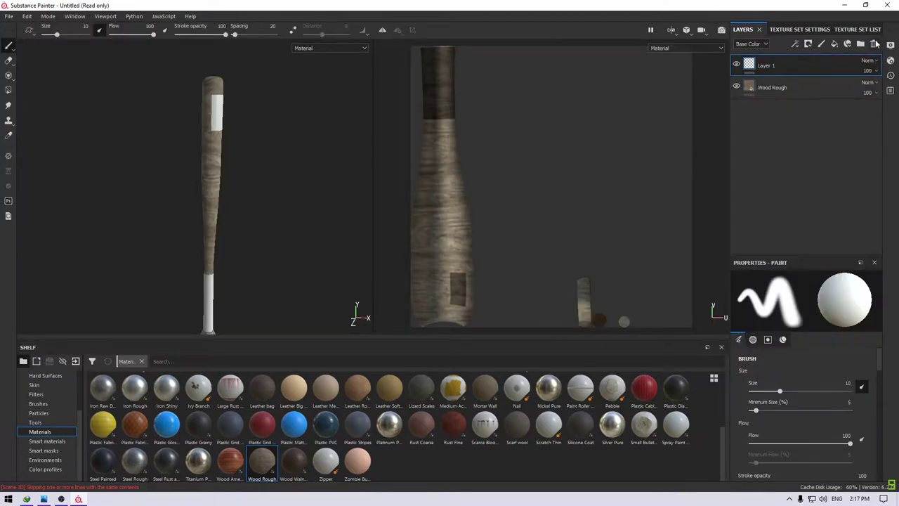
click(875, 44)
click(797, 312)
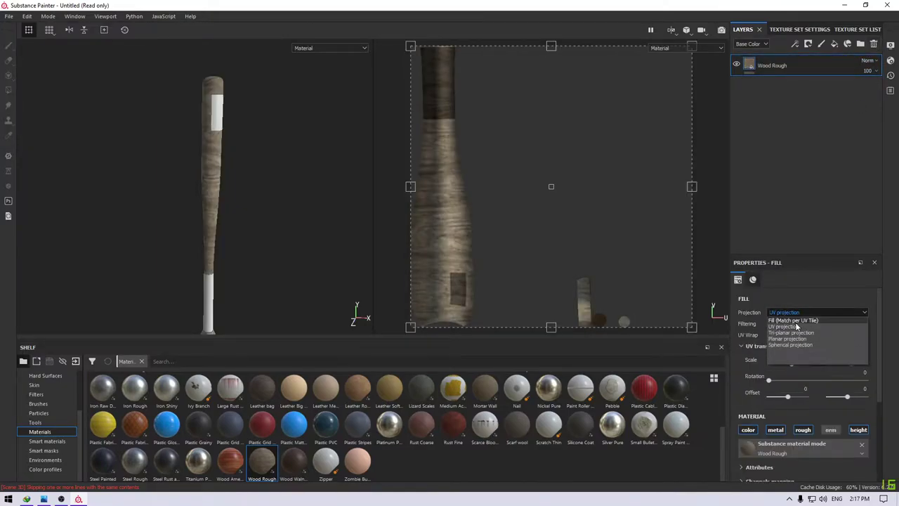
click(794, 333)
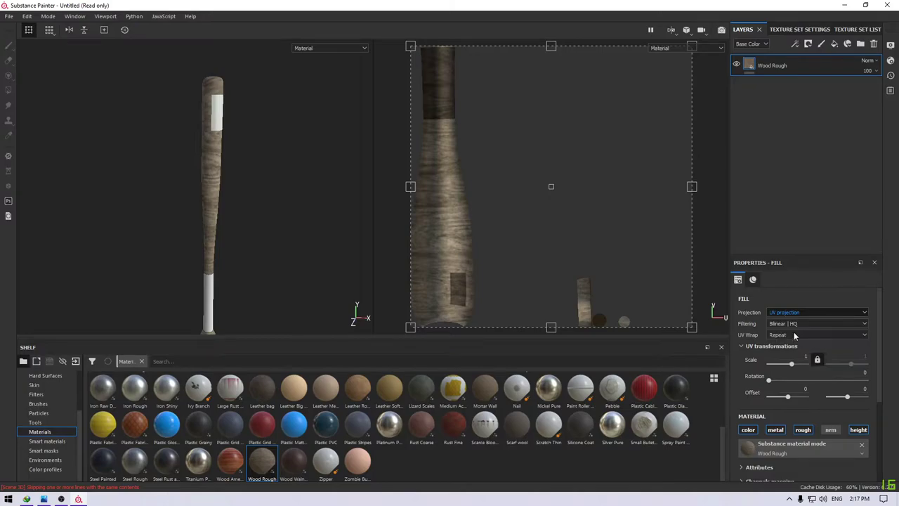
- Frame the whole bat and set the wood fill's projection hardness to 0
scroll(297, 285, up, 3)
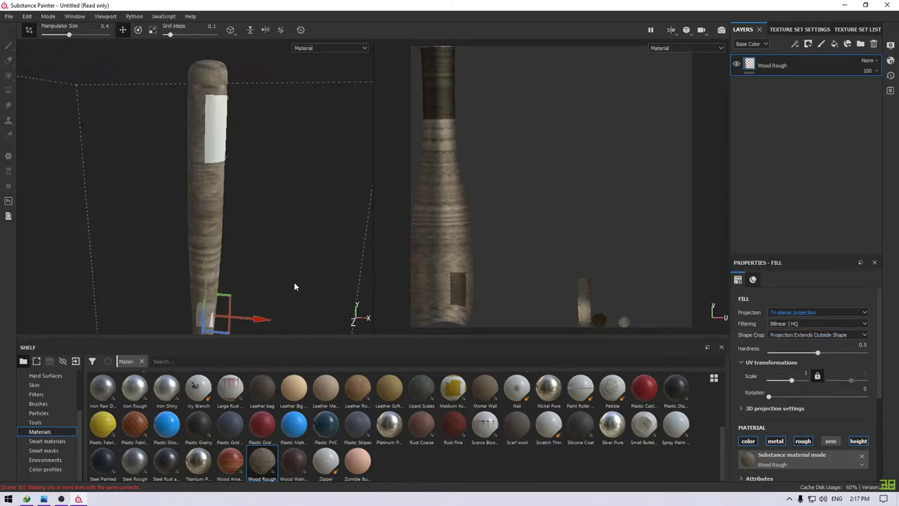
mouse_move(297, 285)
alt+mouse_down()
mouse_move(295, 226)
mouse_move(336, 190)
mouse_move(224, 283)
mouse_move(283, 251)
alt+mouse_up()
scroll(261, 227, up, 3)
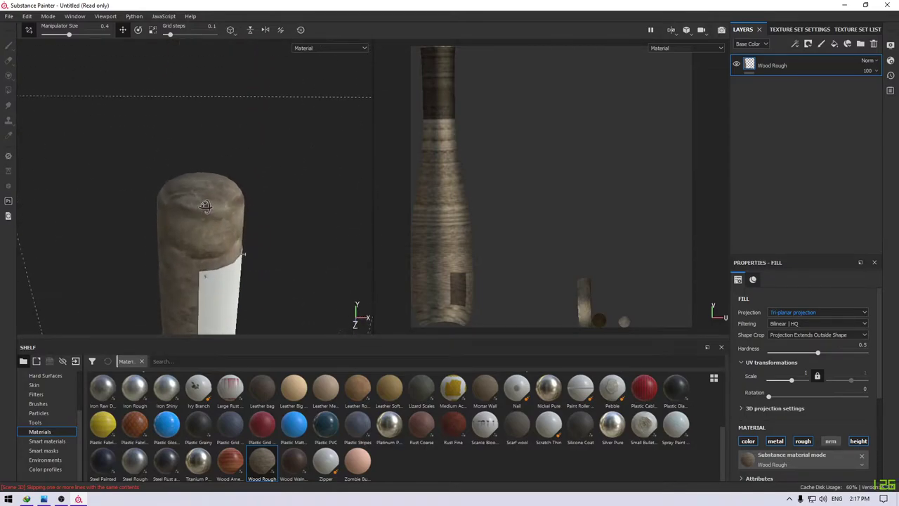
alt+middle_drag(274, 185, 273, 171)
alt+drag(273, 171, 335, 150)
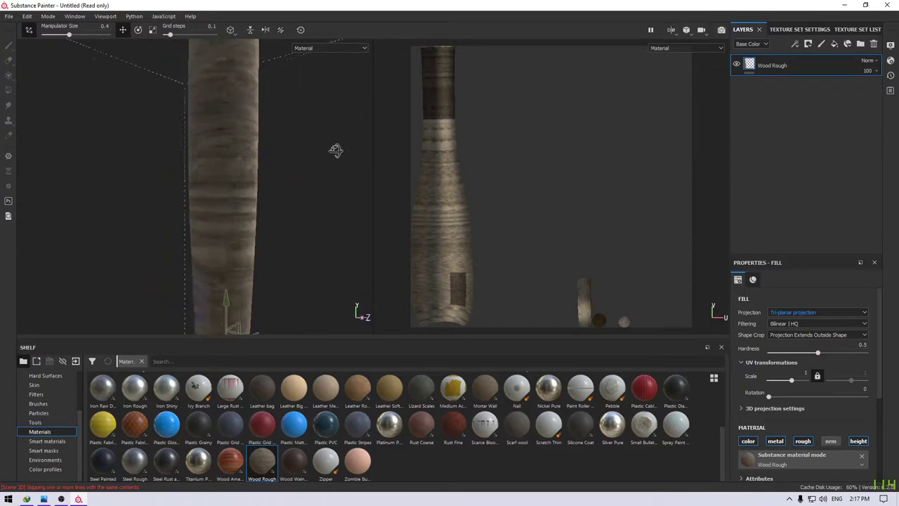
scroll(323, 201, down, 3)
alt+drag(323, 201, 316, 167)
scroll(316, 168, up, 2)
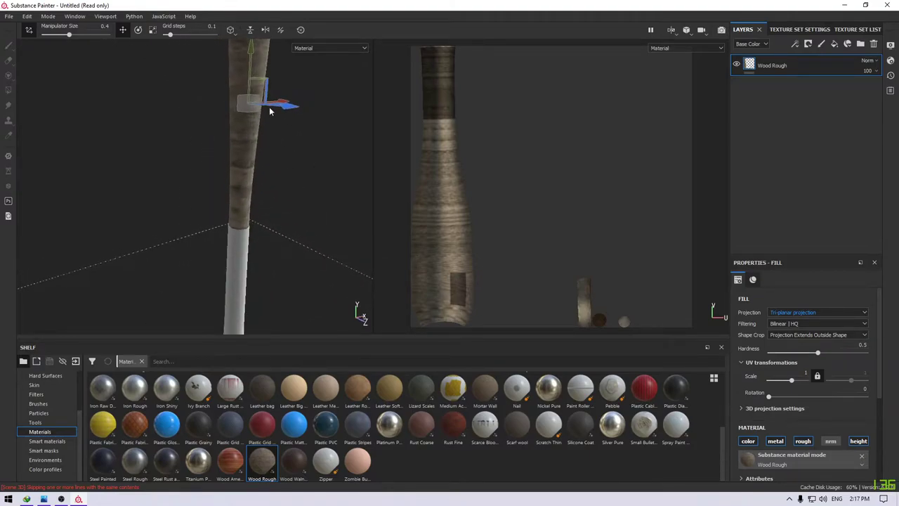
alt+drag(271, 106, 229, 219)
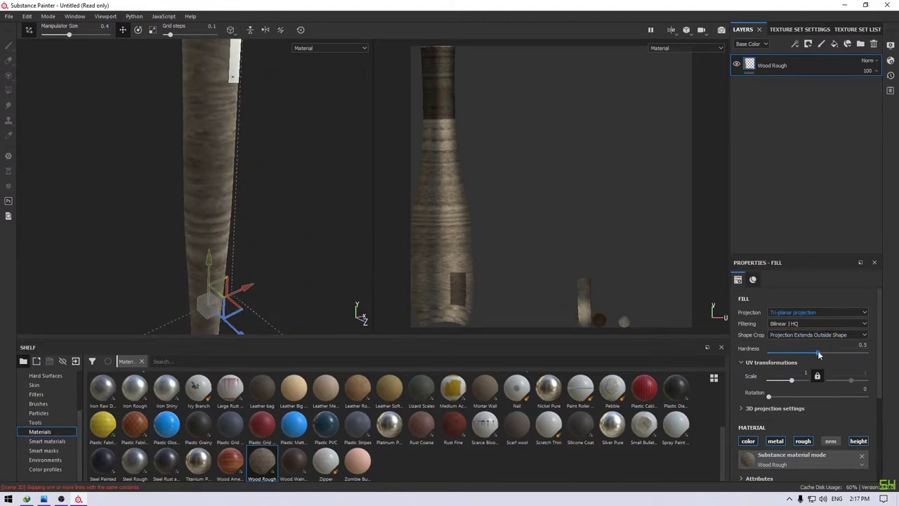
drag(818, 354, 732, 360)
mouse_move(257, 220)
alt+mouse_down()
mouse_move(234, 265)
mouse_move(296, 272)
alt+mouse_up()
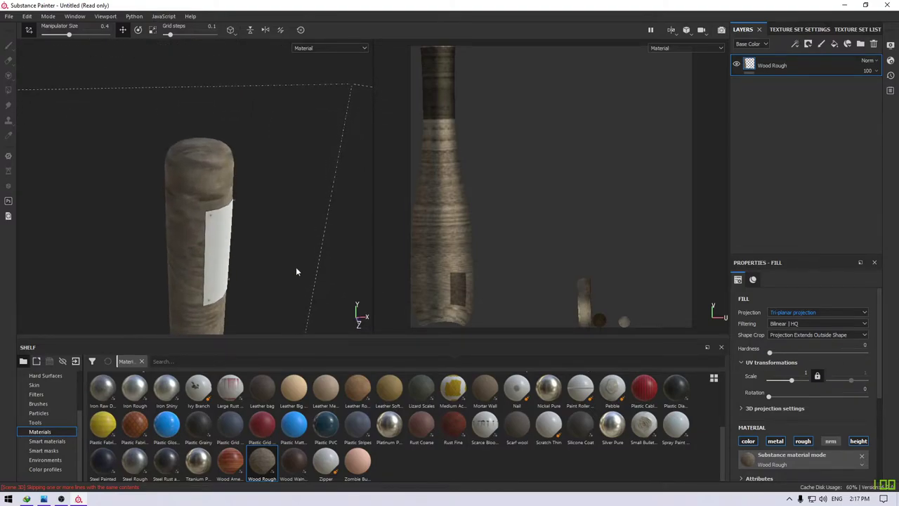
- Try Fill and UV projection modes, then settle on Tri-planar projection
click(819, 312)
click(808, 318)
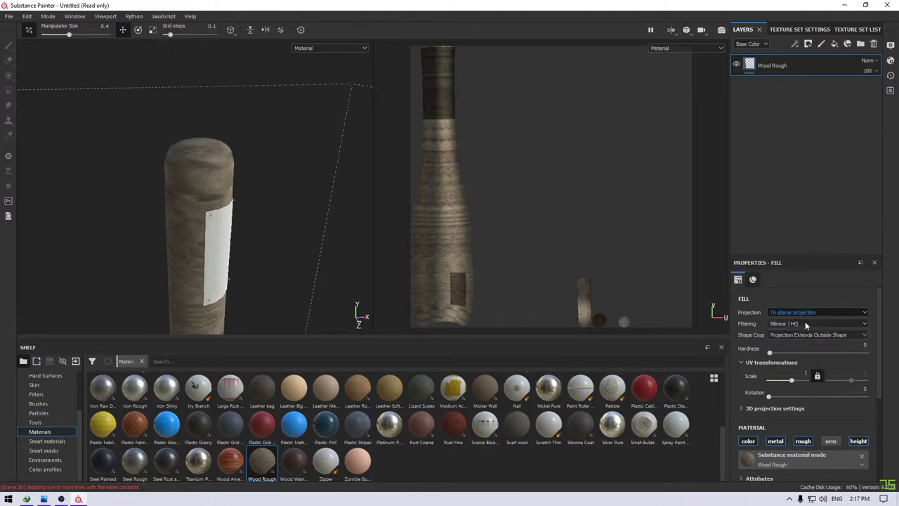
alt+middle_drag(285, 223, 281, 187)
click(803, 312)
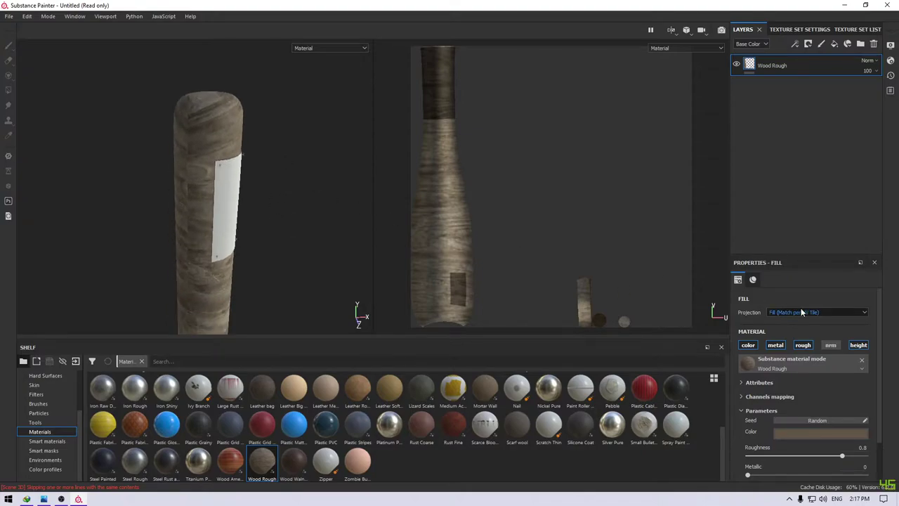
click(801, 314)
click(800, 316)
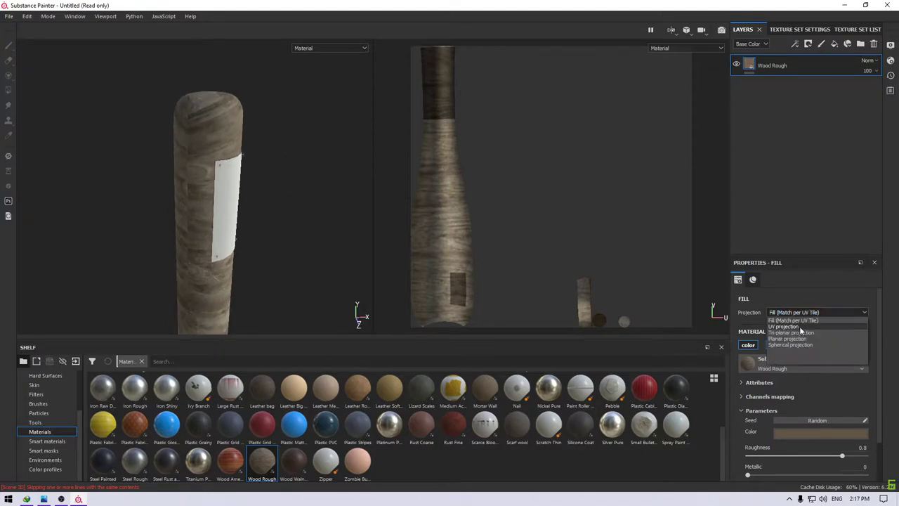
click(800, 326)
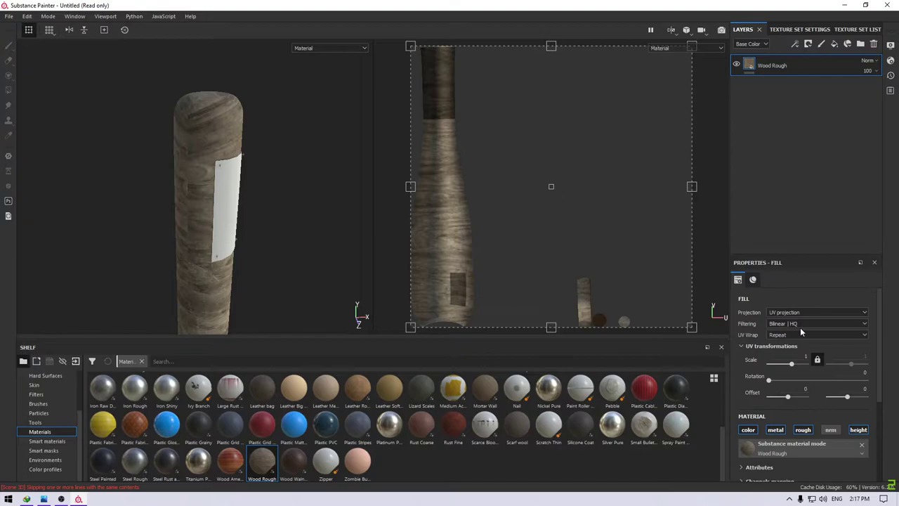
click(822, 312)
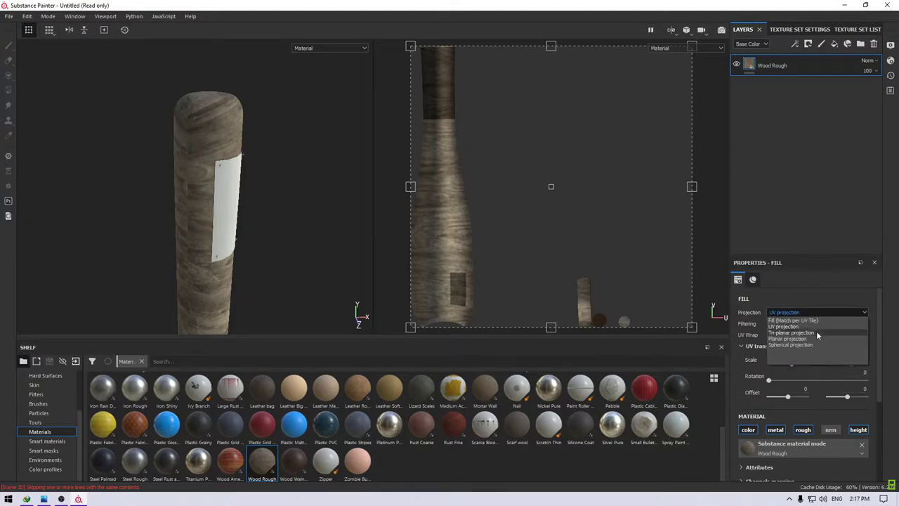
click(816, 333)
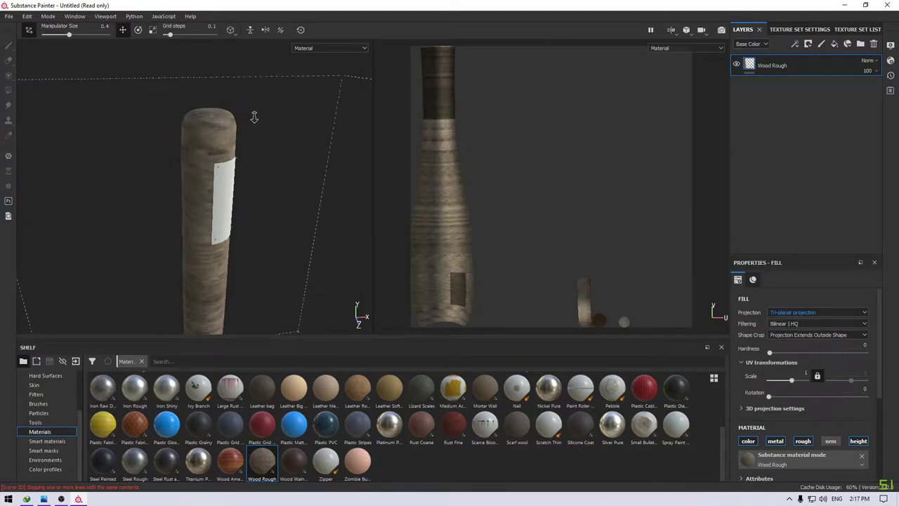
alt+drag(253, 114, 255, 85)
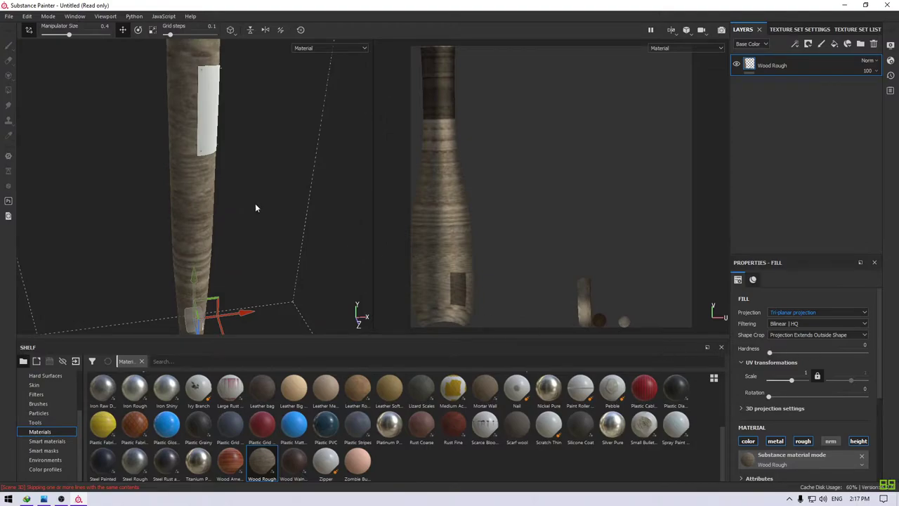
scroll(256, 207, up, 3)
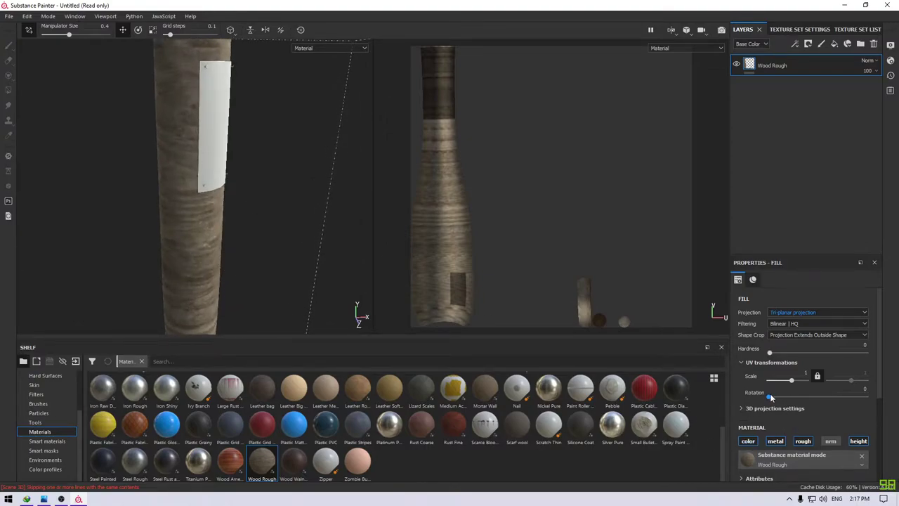
- Rotate the wood texture by 90 degrees
drag(770, 394, 783, 394)
text(90)
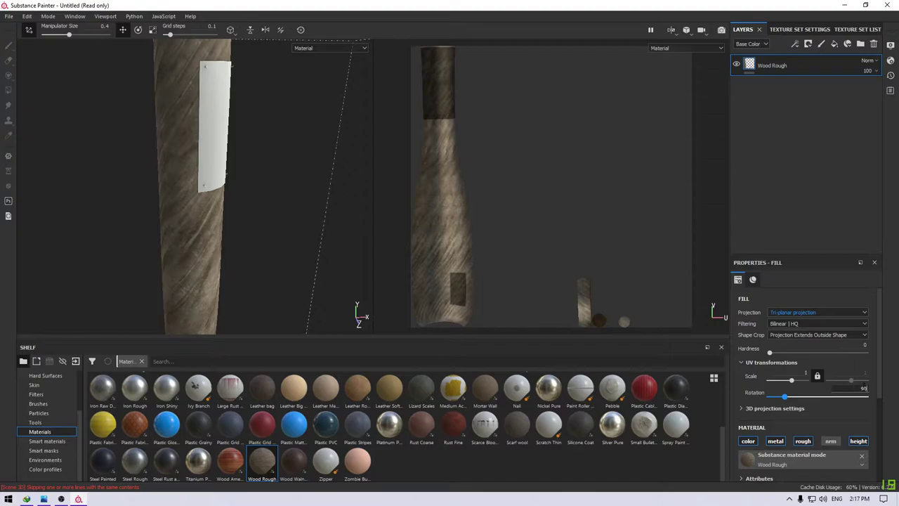
key(Return)
scroll(260, 247, down, 3)
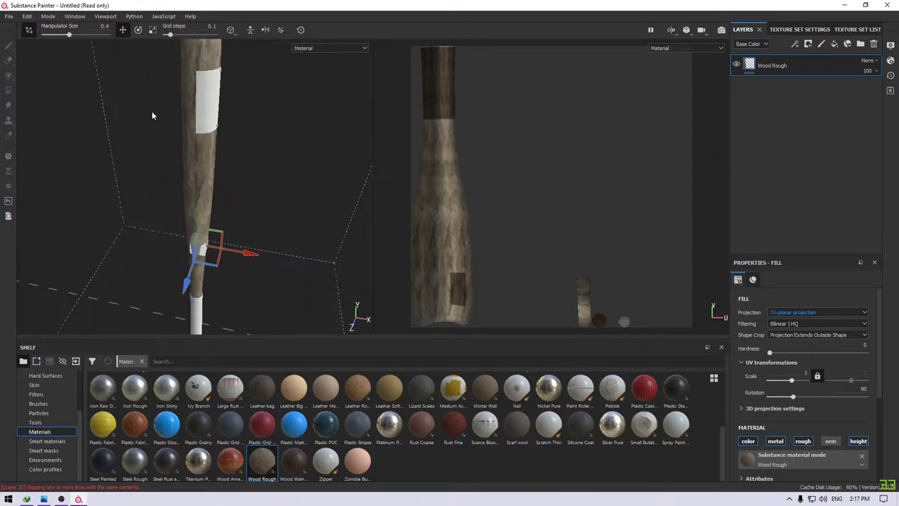
mouse_move(152, 114)
alt+mouse_down()
mouse_move(207, 120)
mouse_move(198, 83)
alt+mouse_up()
scroll(269, 203, up, 2)
scroll(261, 223, up, 2)
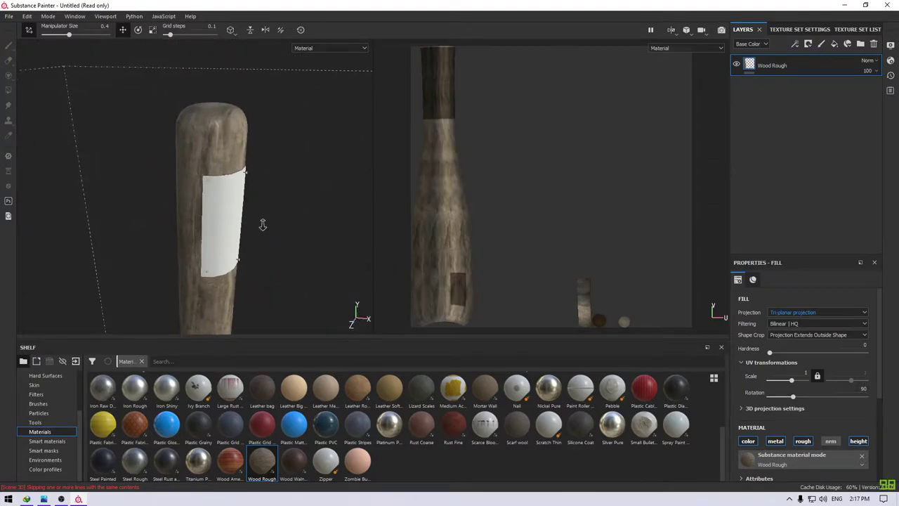
scroll(278, 272, up, 2)
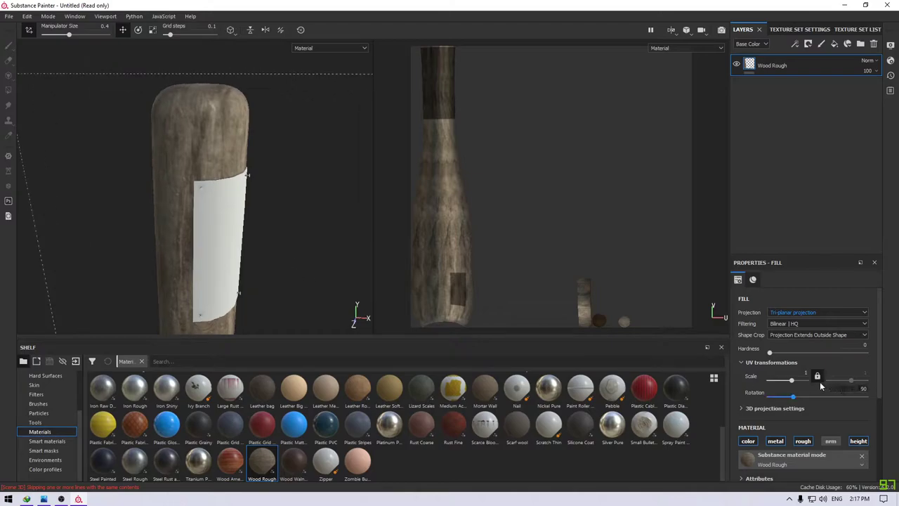
- Set the wood fill's UV scale to 5 and check the finer grain
drag(792, 379, 794, 379)
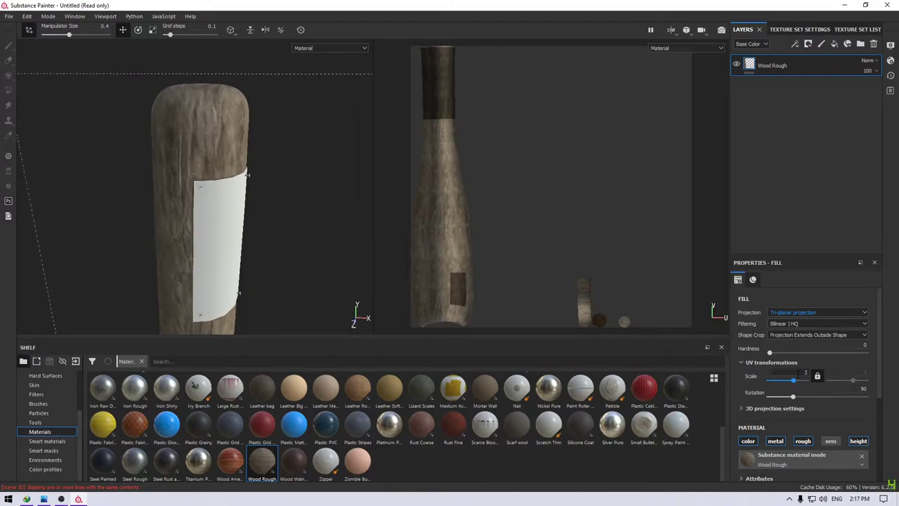
scroll(196, 280, down, 2)
mouse_move(236, 203)
alt+mouse_down()
mouse_move(268, 196)
mouse_move(252, 104)
alt+mouse_up()
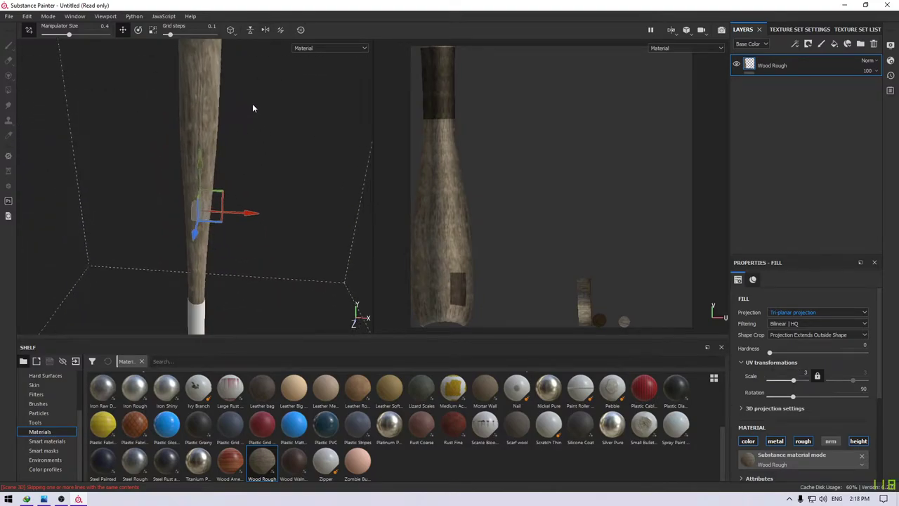
scroll(229, 217, up, 3)
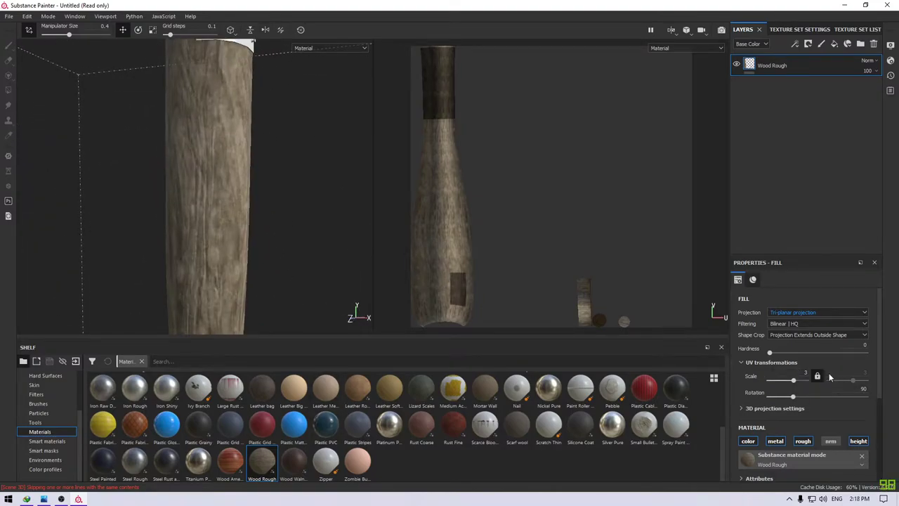
click(805, 372)
text(5)
key(Return)
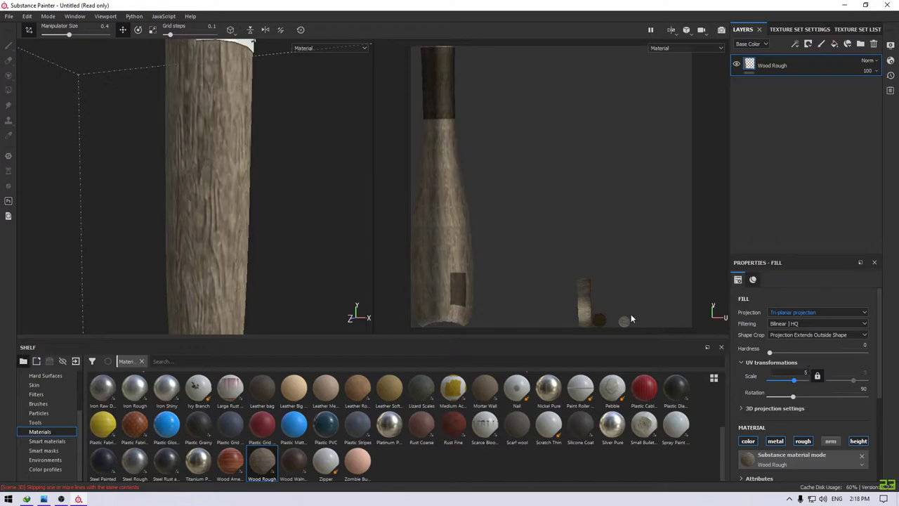
scroll(199, 99, down, 2)
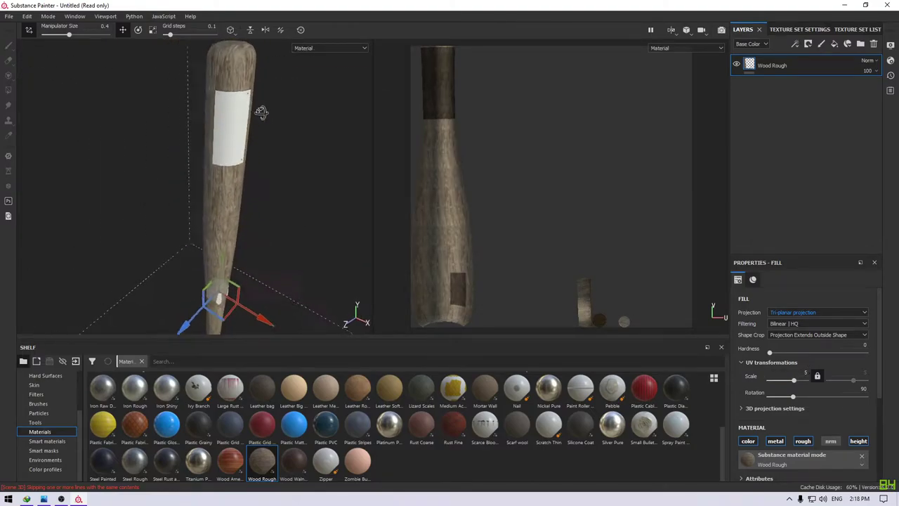
alt+drag(239, 198, 275, 188)
scroll(275, 189, up, 5)
scroll(289, 180, down, 3)
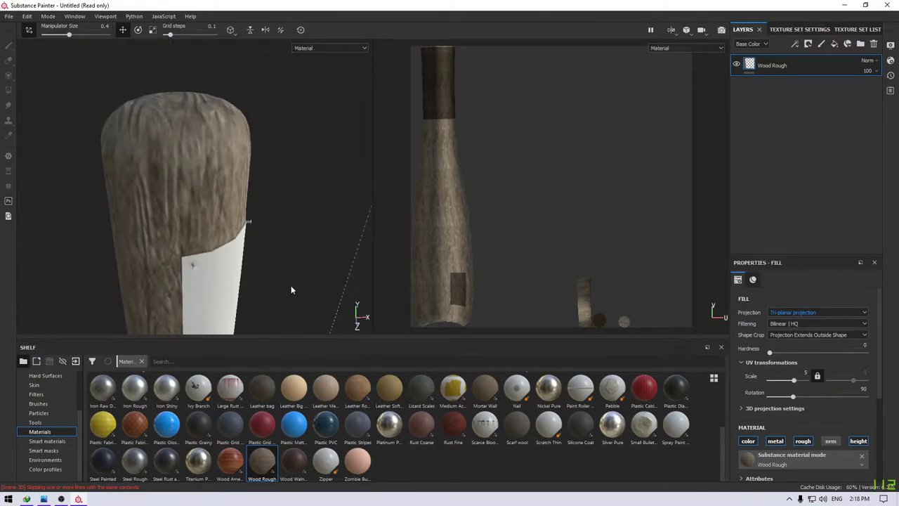
- Tint the wood a warmer, more saturated tan and lower its roughness to 0.45
mouse_move(290, 285)
alt+mouse_down()
mouse_move(220, 129)
mouse_move(237, 172)
mouse_move(267, 203)
mouse_move(250, 124)
mouse_move(268, 275)
mouse_move(254, 264)
mouse_move(261, 205)
mouse_move(260, 277)
mouse_move(256, 257)
alt+mouse_up()
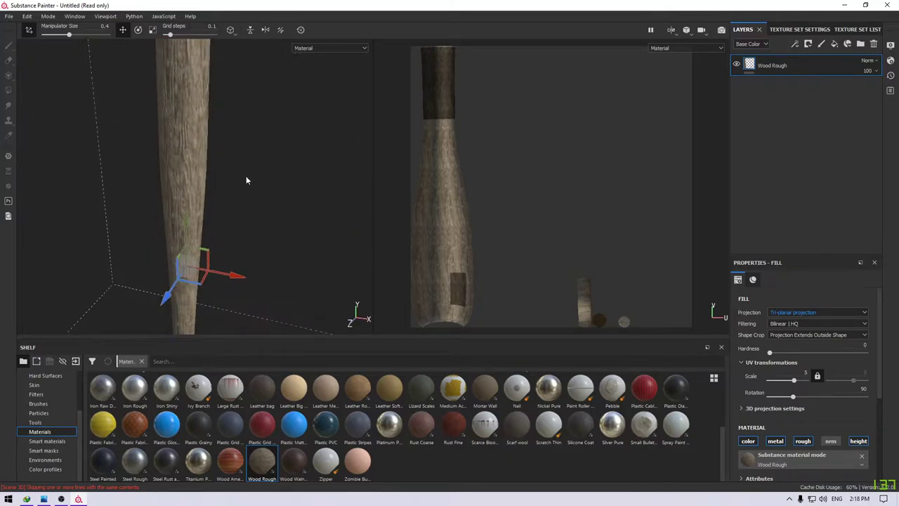
scroll(778, 395, down, 5)
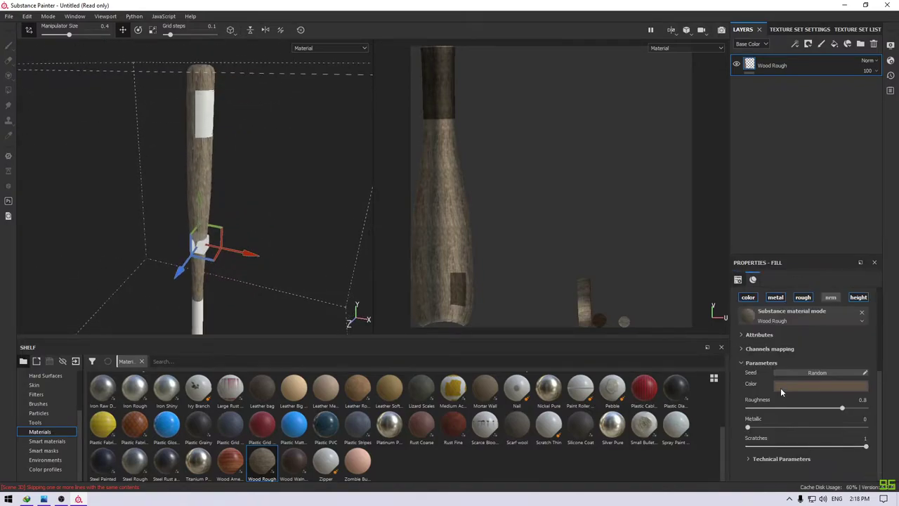
click(780, 385)
drag(801, 455, 810, 452)
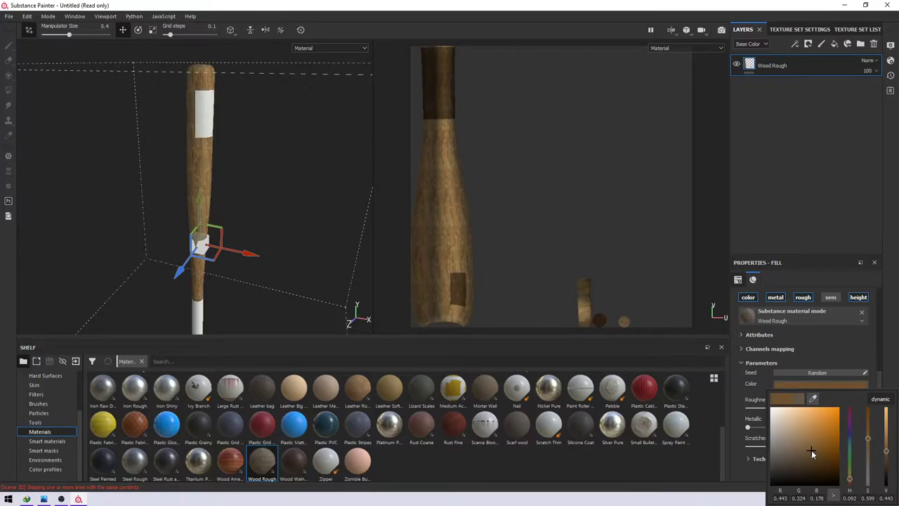
drag(812, 451, 809, 449)
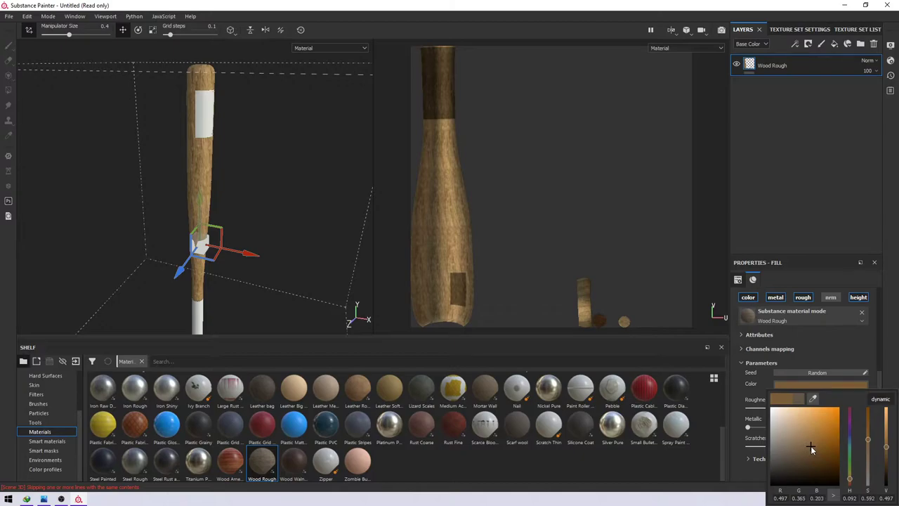
click(264, 221)
scroll(259, 225, up, 5)
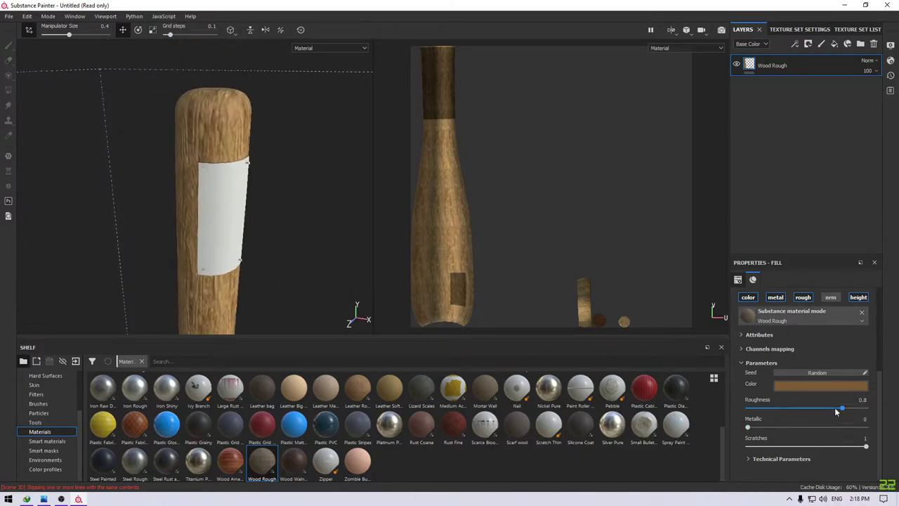
mouse_move(842, 409)
mouse_down()
mouse_move(736, 426)
mouse_move(799, 430)
mouse_up()
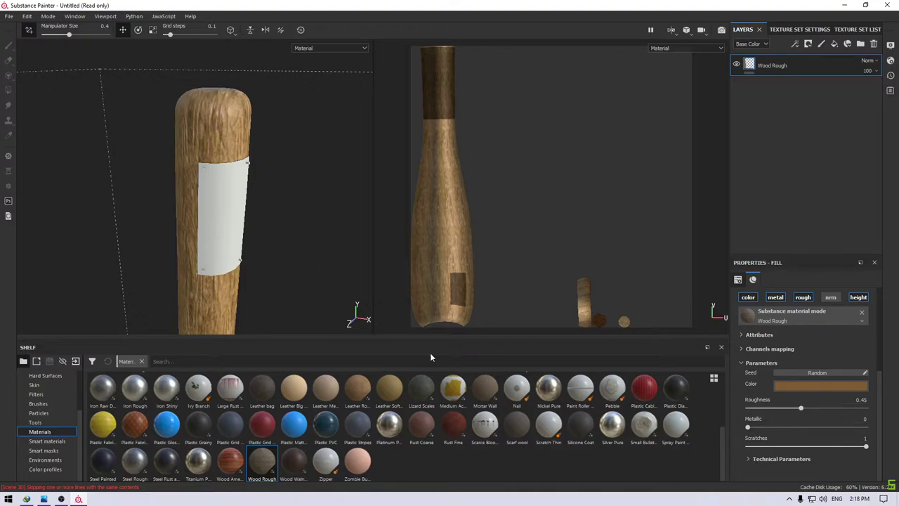
- Reduce the wood's scratches to 0.3 and its Normal Intensity to 0.1
drag(781, 448, 784, 450)
click(781, 458)
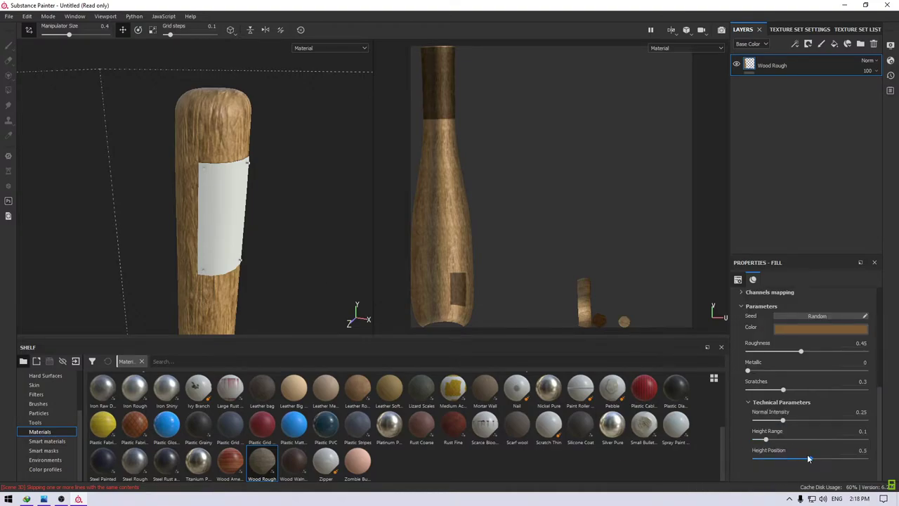
mouse_move(776, 421)
mouse_down()
mouse_move(745, 422)
mouse_move(889, 424)
mouse_move(749, 421)
mouse_up()
double_click(864, 412)
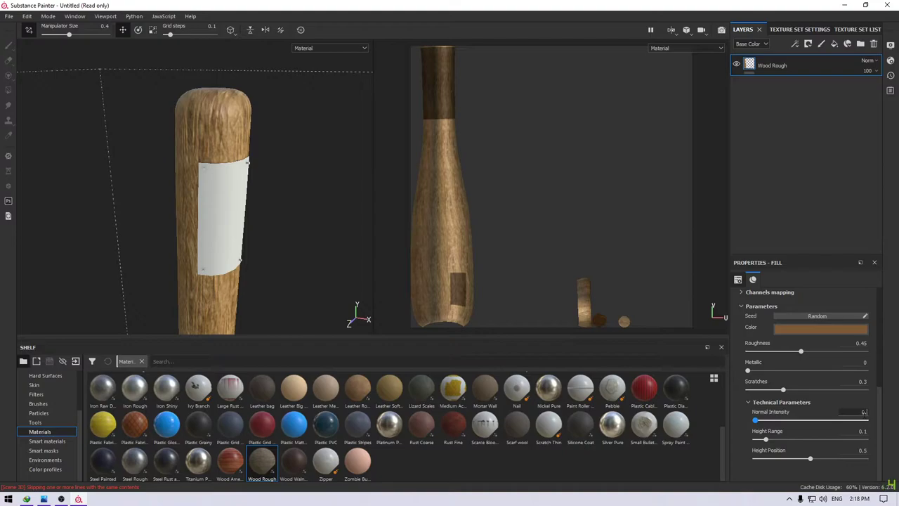
text(1)
key(Return)
- Disable the wood fill's height channel and inspect the bat's surface
scroll(836, 357, up, 3)
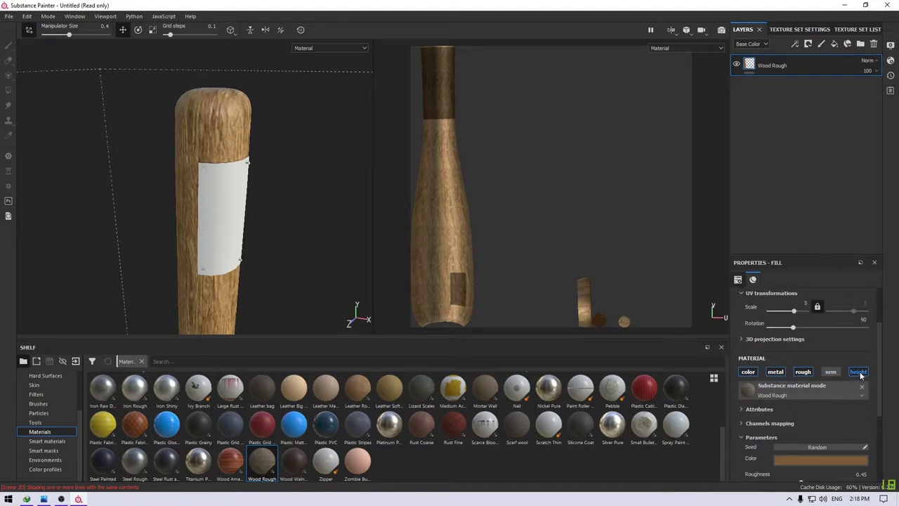
click(860, 372)
mouse_move(211, 227)
alt+mouse_down()
mouse_move(181, 235)
mouse_move(205, 255)
alt+mouse_up()
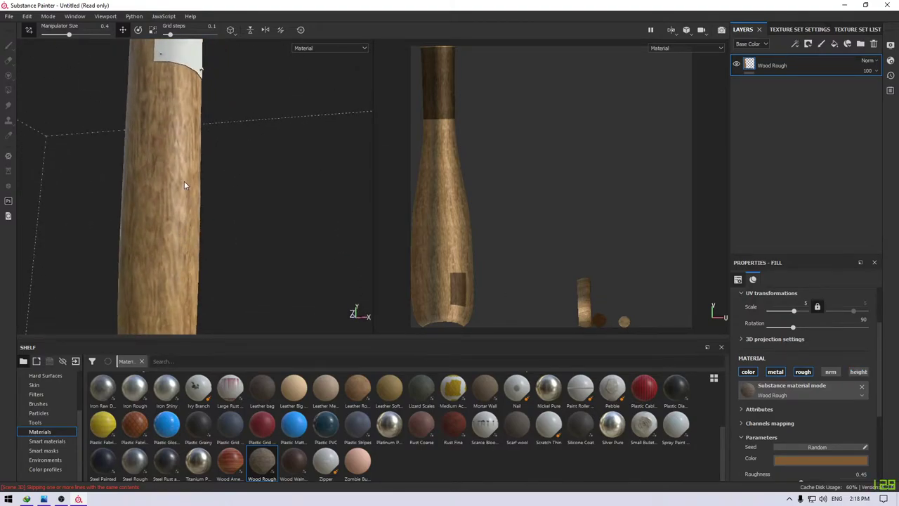
mouse_move(184, 185)
alt+mouse_down()
mouse_move(238, 273)
mouse_move(207, 166)
mouse_move(203, 212)
mouse_move(194, 185)
alt+mouse_up()
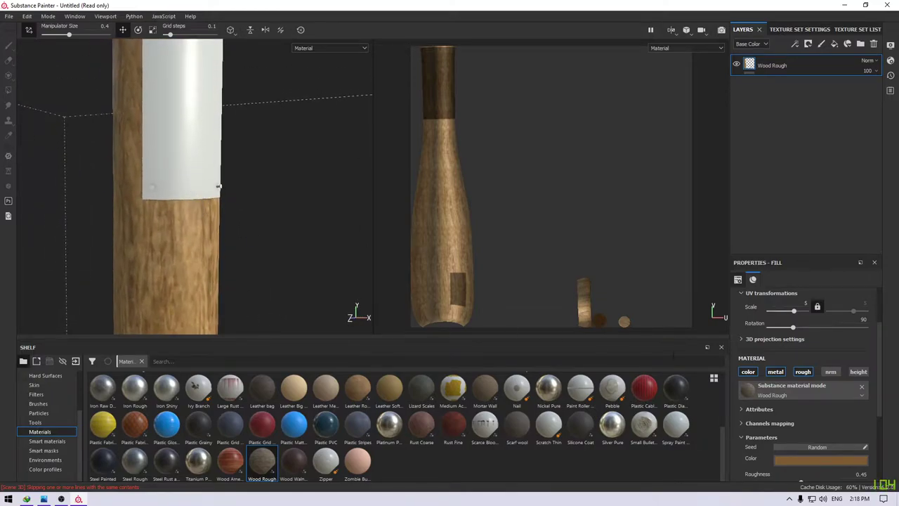
- Lower the height range to 0.05, tweak roughness, and raise scratches to 0.8
scroll(842, 421, down, 3)
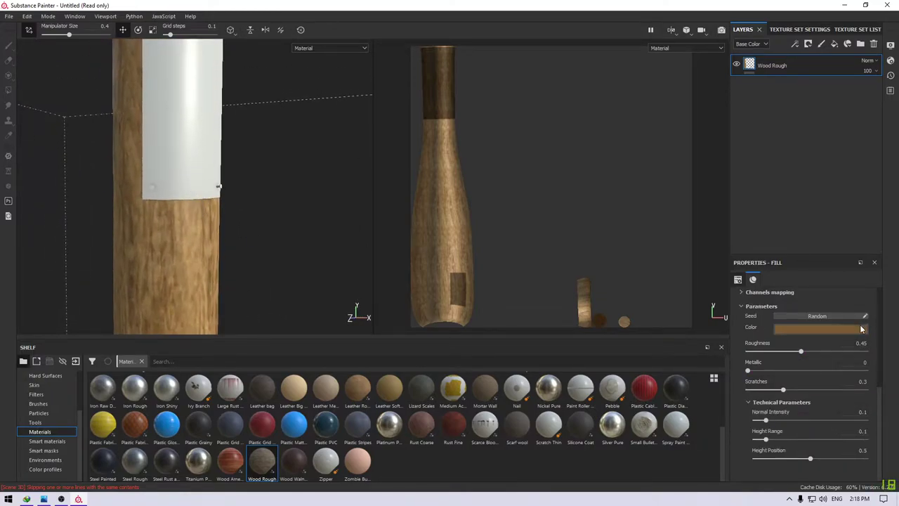
scroll(859, 323, up, 3)
scroll(841, 422, down, 2)
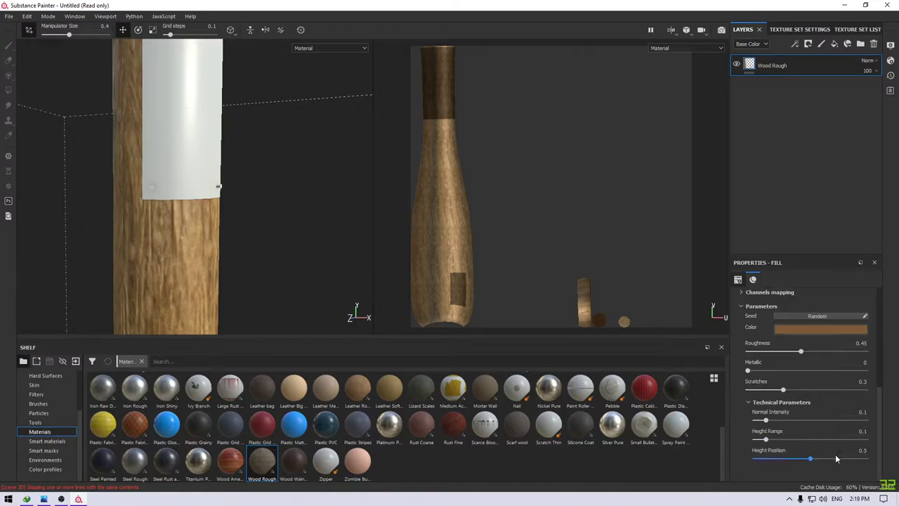
drag(765, 439, 761, 440)
mouse_move(198, 280)
alt+mouse_down()
mouse_move(238, 199)
mouse_move(227, 81)
mouse_move(246, 194)
alt+mouse_up()
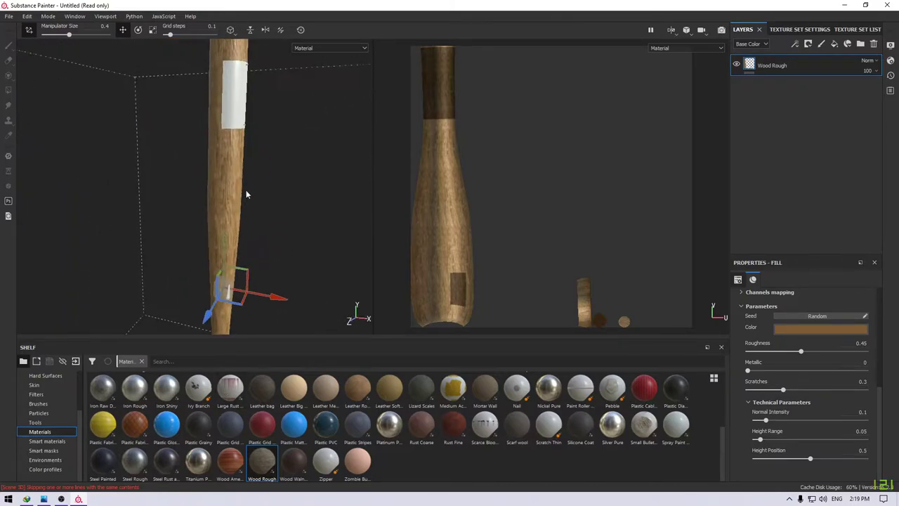
mouse_move(330, 241)
alt+mouse_down()
mouse_move(269, 265)
mouse_move(302, 288)
mouse_move(386, 309)
alt+mouse_up()
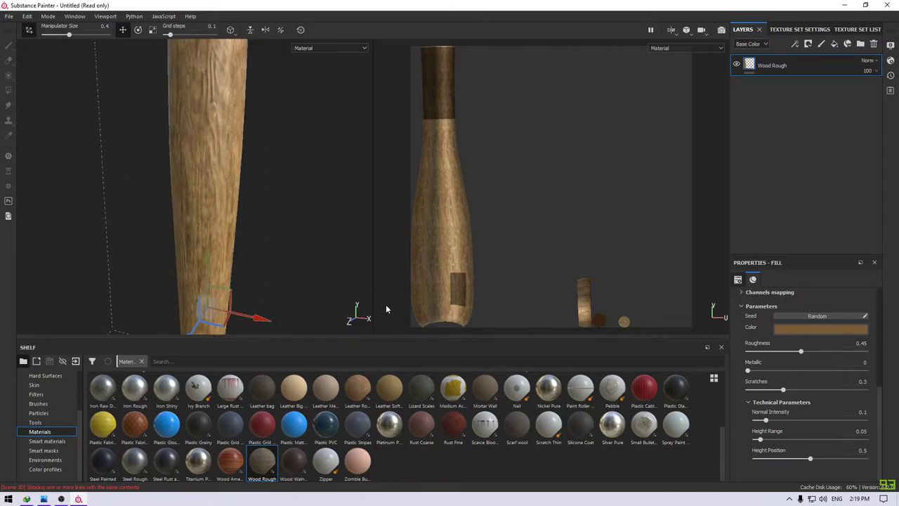
mouse_move(802, 355)
mouse_down()
mouse_move(794, 356)
mouse_move(802, 355)
mouse_up()
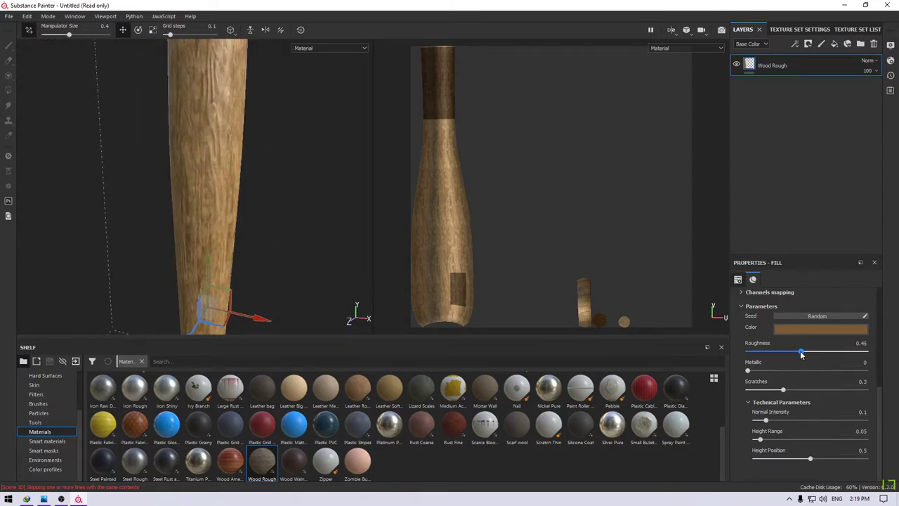
mouse_move(783, 390)
mouse_down()
mouse_move(876, 392)
mouse_move(780, 399)
mouse_move(861, 399)
mouse_move(852, 399)
mouse_up()
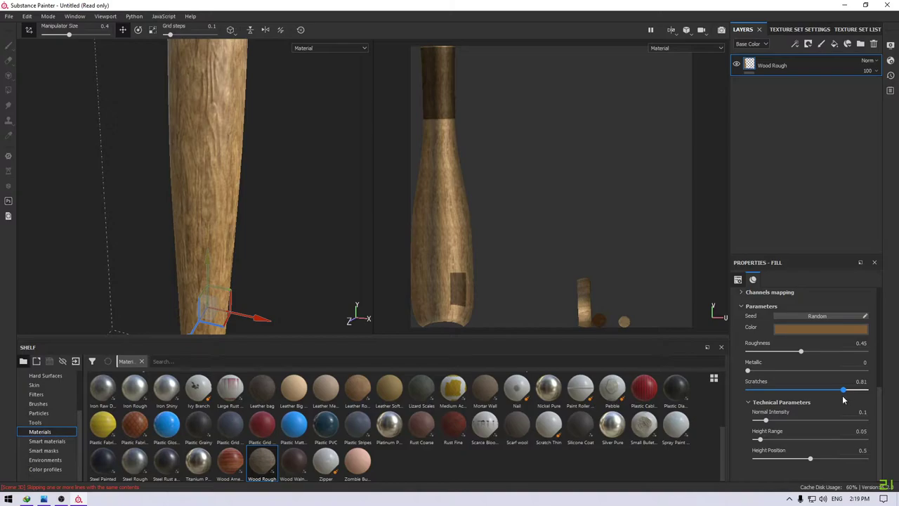
mouse_move(283, 218)
alt+mouse_down()
mouse_move(290, 283)
mouse_move(272, 216)
mouse_move(231, 229)
mouse_move(258, 279)
mouse_move(247, 281)
alt+mouse_up()
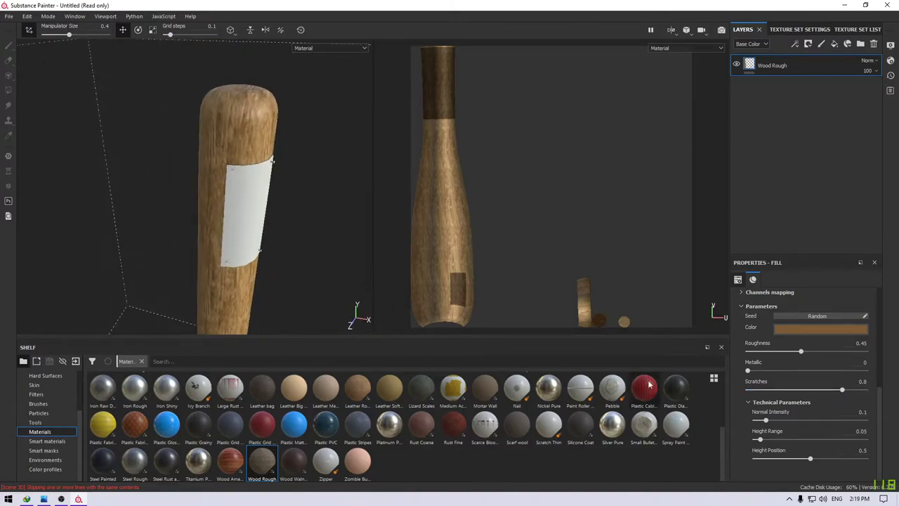
- Shift the Wood Rough fill's base colour to a brighter, warmer orange-tan and check it on the bat
click(804, 329)
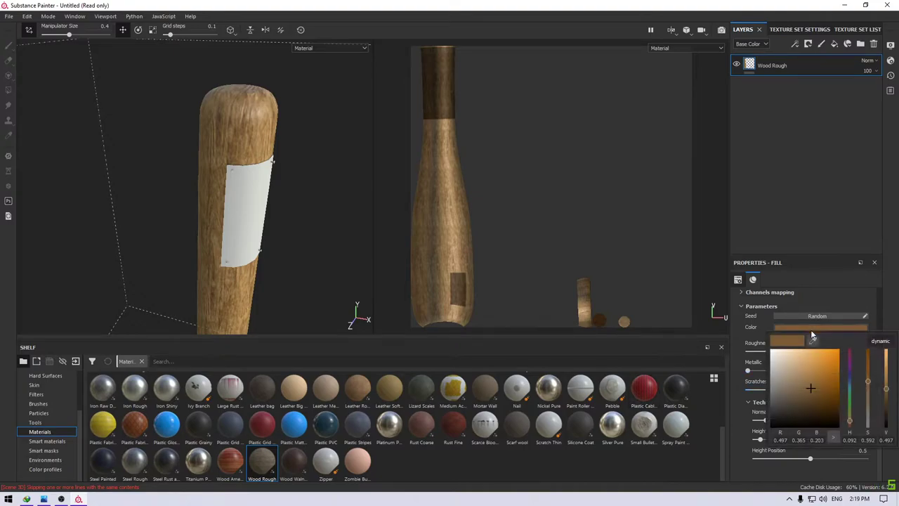
mouse_move(810, 380)
mouse_down()
mouse_move(819, 373)
mouse_move(809, 386)
mouse_up()
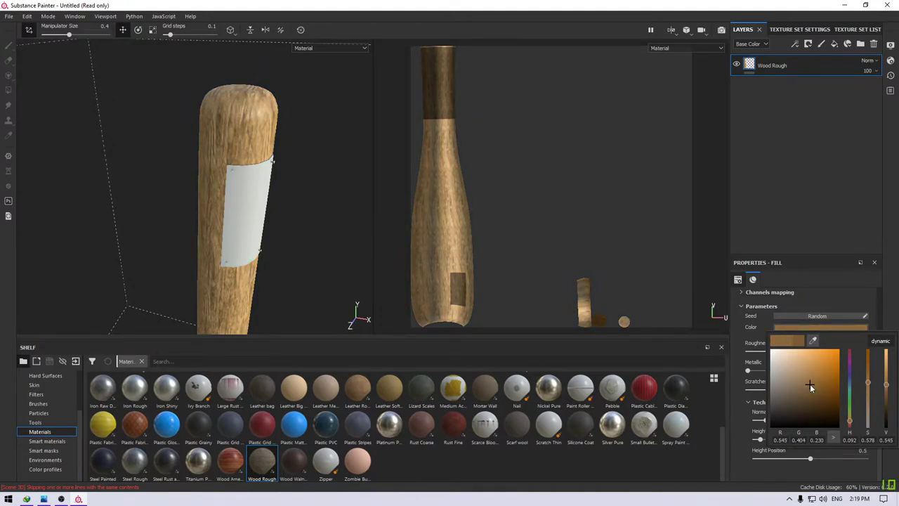
mouse_move(329, 285)
alt+mouse_down()
mouse_move(309, 185)
mouse_move(314, 220)
mouse_move(240, 123)
mouse_move(269, 199)
mouse_move(307, 245)
mouse_move(236, 178)
mouse_move(250, 232)
alt+mouse_up()
mouse_move(249, 232)
alt+right_down()
mouse_move(257, 309)
mouse_move(279, 256)
mouse_move(236, 295)
alt+right_up()
mouse_move(237, 295)
alt+mouse_down()
mouse_move(199, 215)
mouse_move(260, 231)
mouse_move(237, 297)
mouse_move(253, 206)
mouse_move(221, 149)
alt+mouse_up()
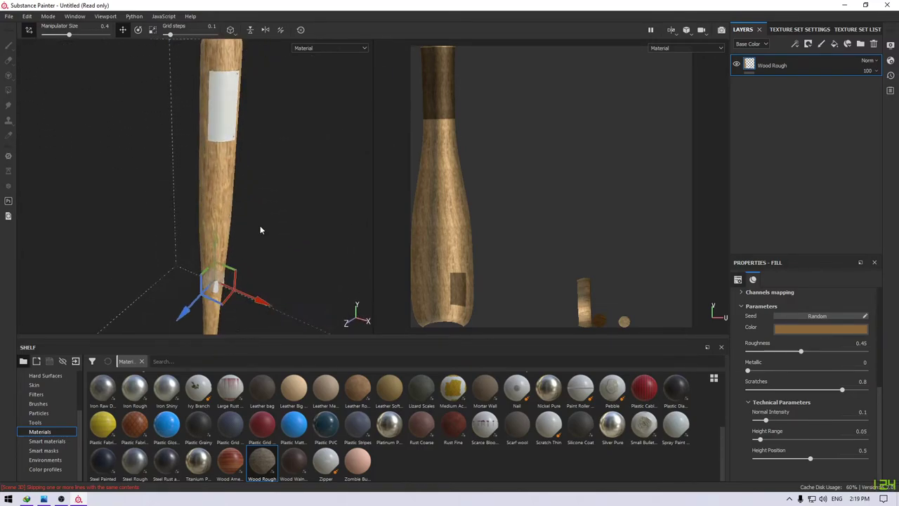
alt+right_drag(221, 149, 229, 211)
mouse_move(228, 211)
alt+mouse_down()
mouse_move(221, 211)
mouse_move(237, 140)
mouse_move(292, 213)
alt+mouse_up()
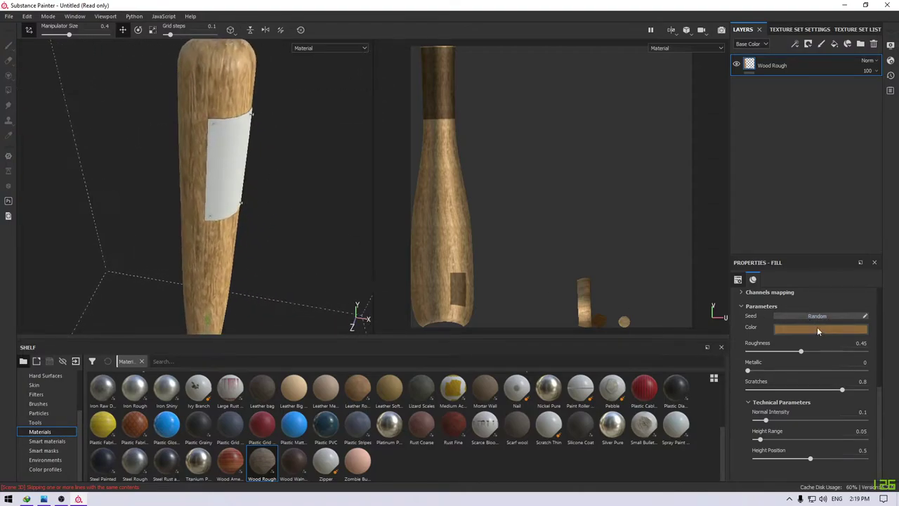
click(817, 327)
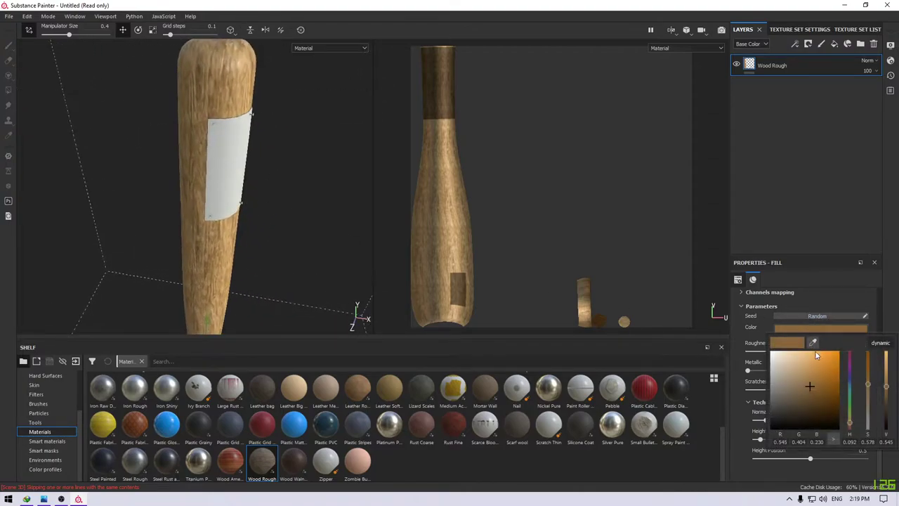
drag(805, 380, 818, 380)
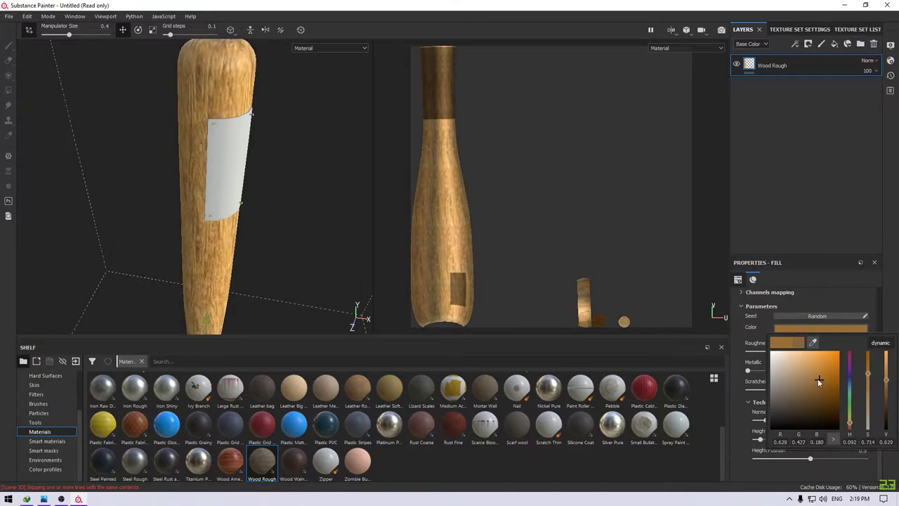
mouse_move(302, 231)
alt+mouse_down()
mouse_move(190, 110)
mouse_move(240, 264)
mouse_move(157, 217)
mouse_move(161, 240)
alt+mouse_up()
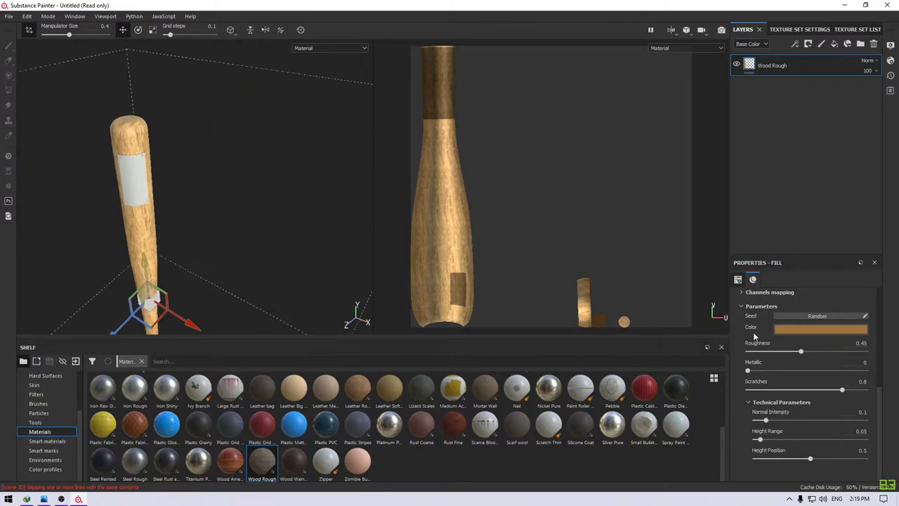
- Try wood roughness values of 0.5 and 0.6 on the bat
click(799, 335)
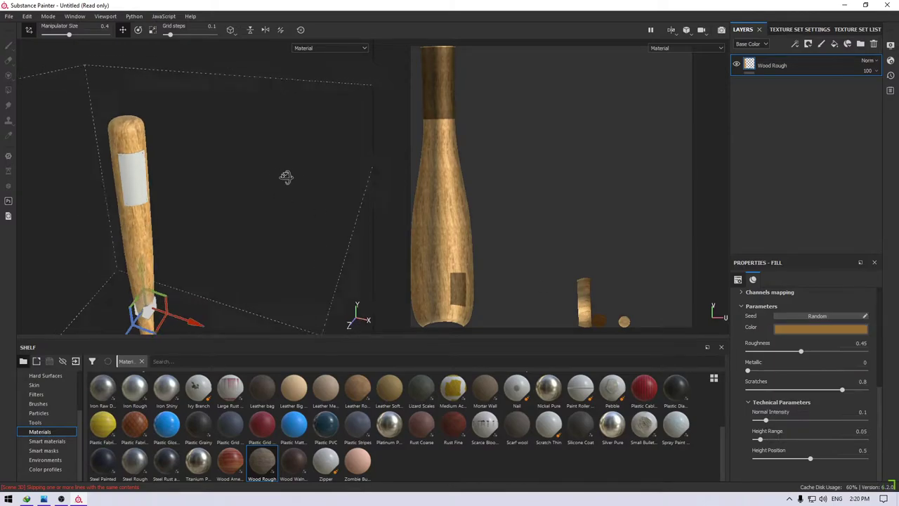
alt+drag(287, 176, 304, 144)
alt+right_drag(304, 144, 241, 271)
alt+drag(241, 271, 235, 255)
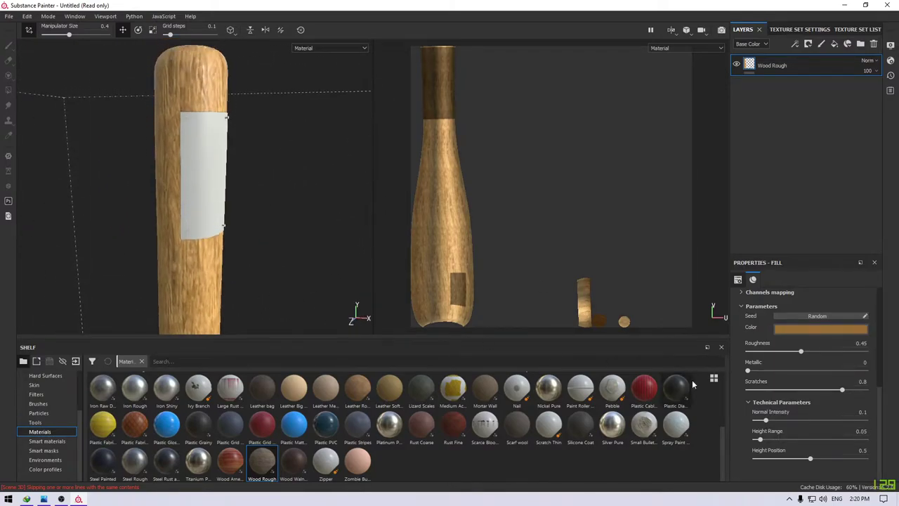
click(861, 343)
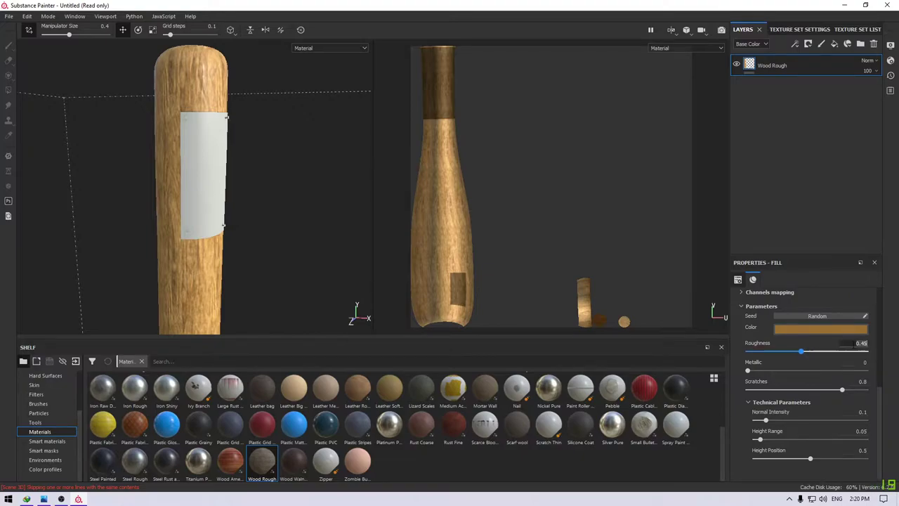
text(0.5)
key(Return)
click(853, 343)
key(Return)
- Set the wood roughness back to 0.5
mouse_move(240, 220)
alt+mouse_down()
mouse_move(201, 281)
mouse_move(207, 176)
alt+mouse_up()
alt+right_drag(207, 177, 265, 246)
alt+drag(264, 246, 277, 242)
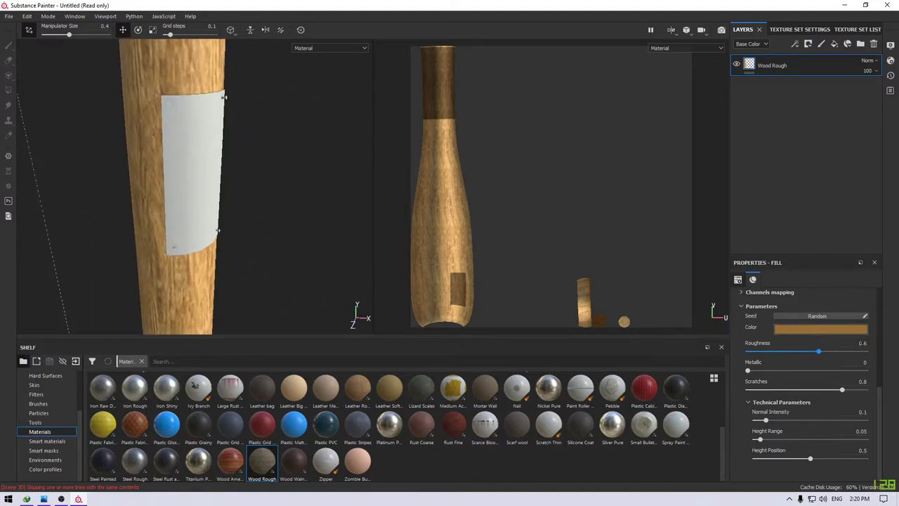
click(862, 342)
text(5)
key(Return)
mouse_move(191, 225)
alt+mouse_down()
mouse_move(110, 144)
mouse_move(257, 181)
mouse_move(243, 144)
mouse_move(289, 135)
alt+mouse_up()
- Darken the Wood Rough base colour slightly
click(825, 328)
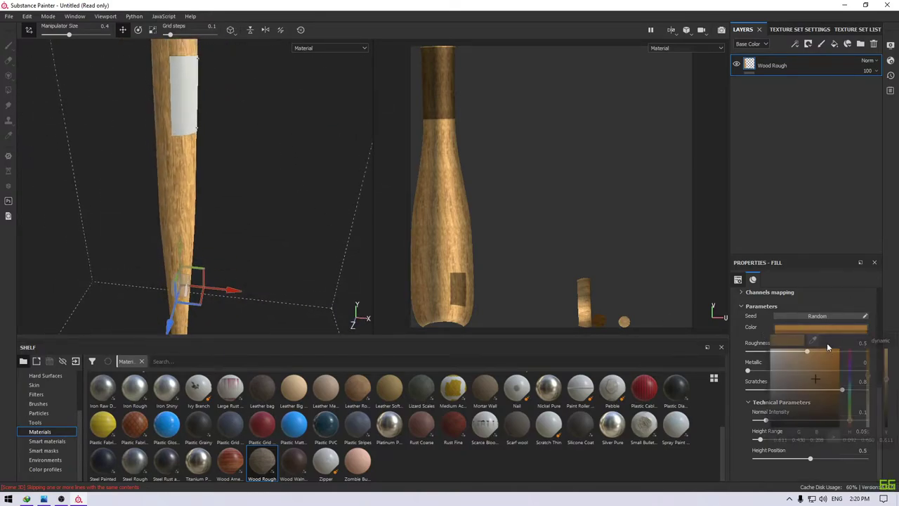
click(810, 379)
drag(811, 379, 812, 380)
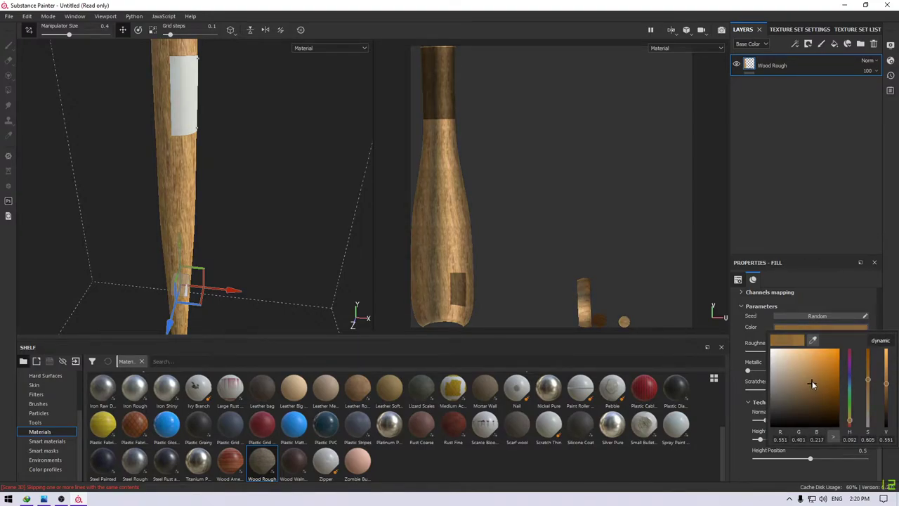
mouse_move(180, 146)
alt+mouse_down()
mouse_move(141, 114)
mouse_move(236, 211)
alt+mouse_up()
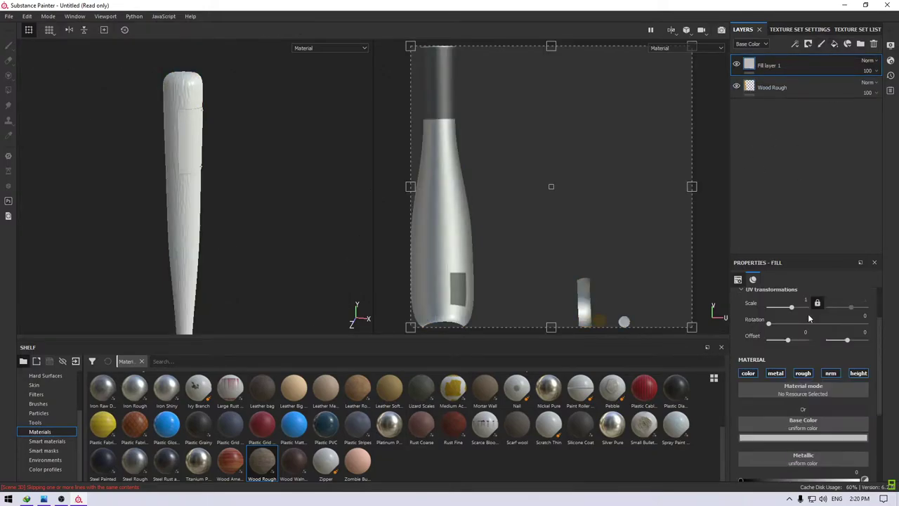
- Give Fill layer 1 a dark orange-brown base colour and turn off its metal channel
click(788, 436)
click(783, 402)
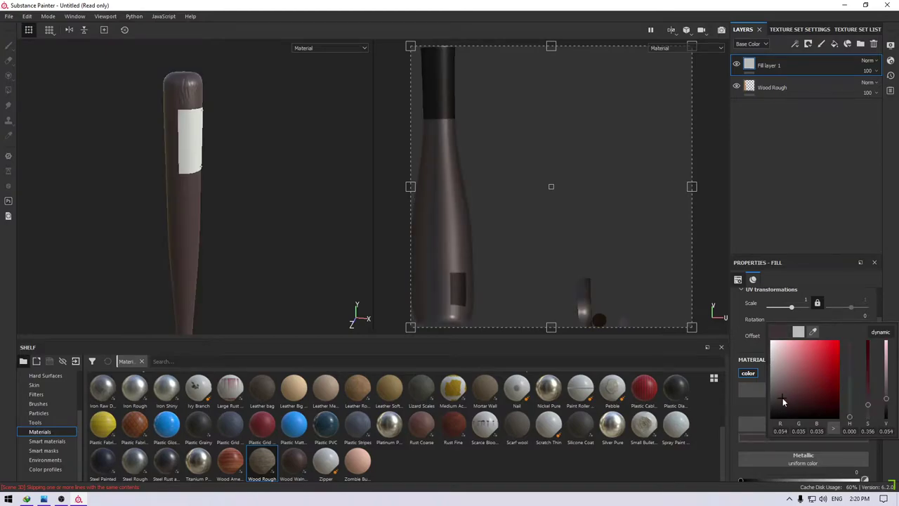
drag(782, 397, 791, 395)
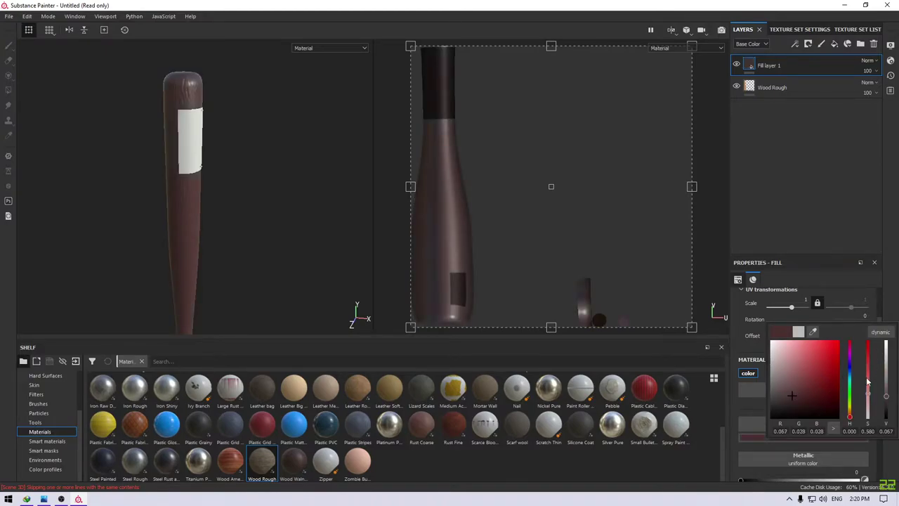
drag(851, 407, 851, 416)
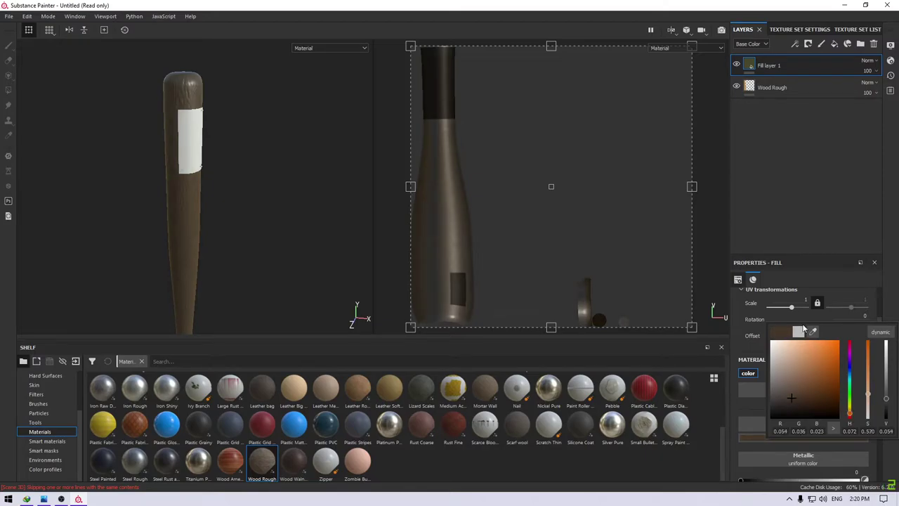
click(779, 374)
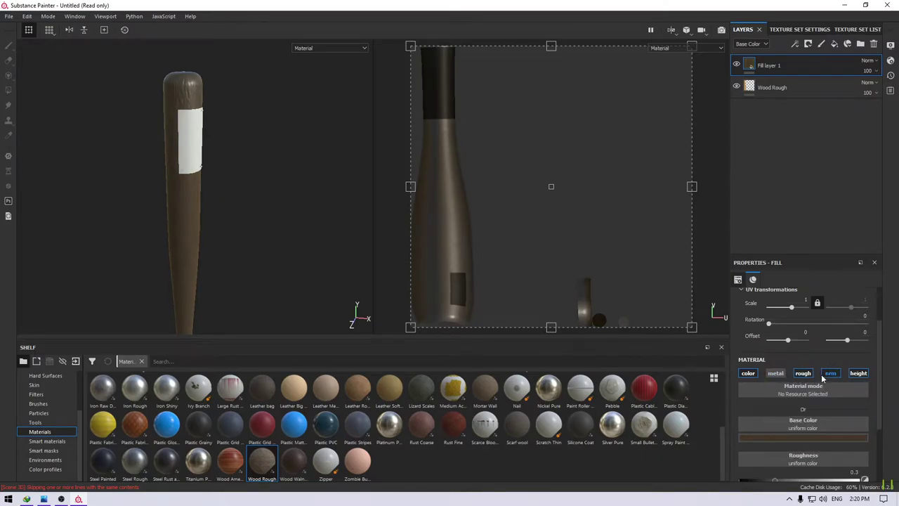
scroll(816, 441, down, 2)
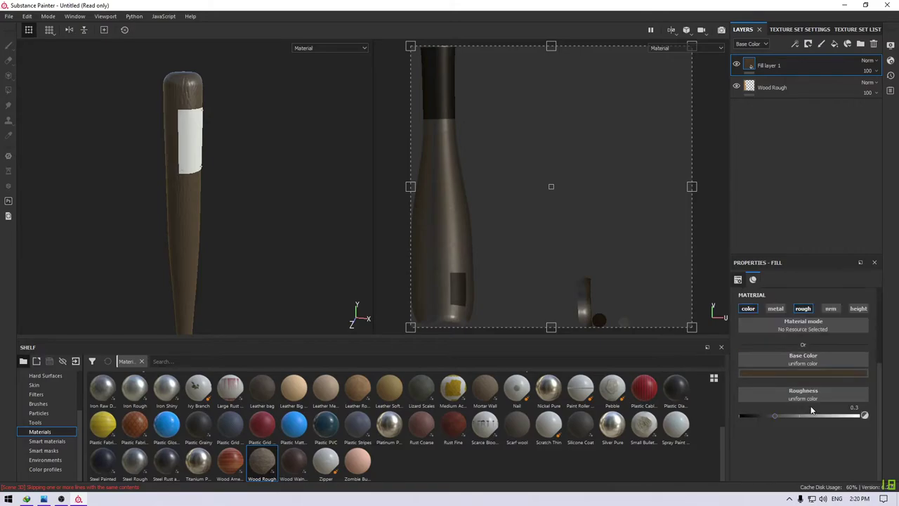
right_click(769, 57)
right_click(764, 61)
- Add a black mask with a Dirt generator to Fill layer 1
click(779, 75)
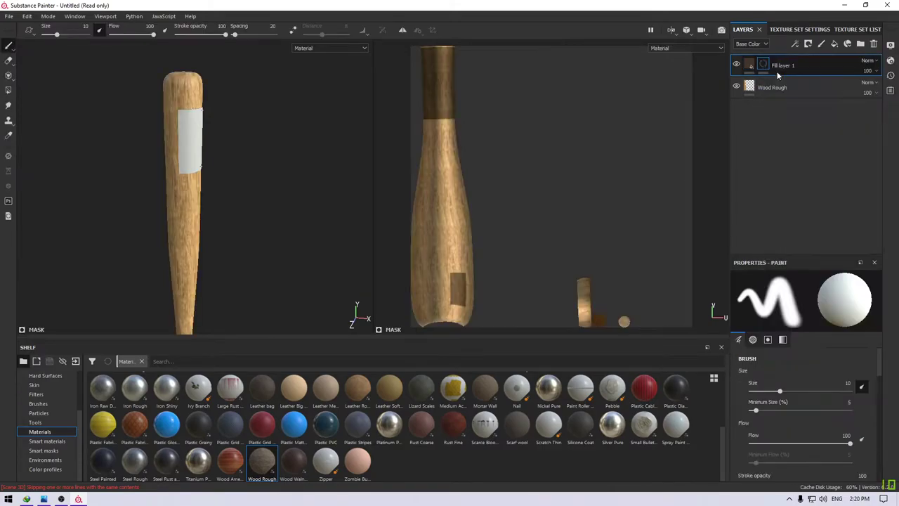
right_click(775, 70)
click(817, 366)
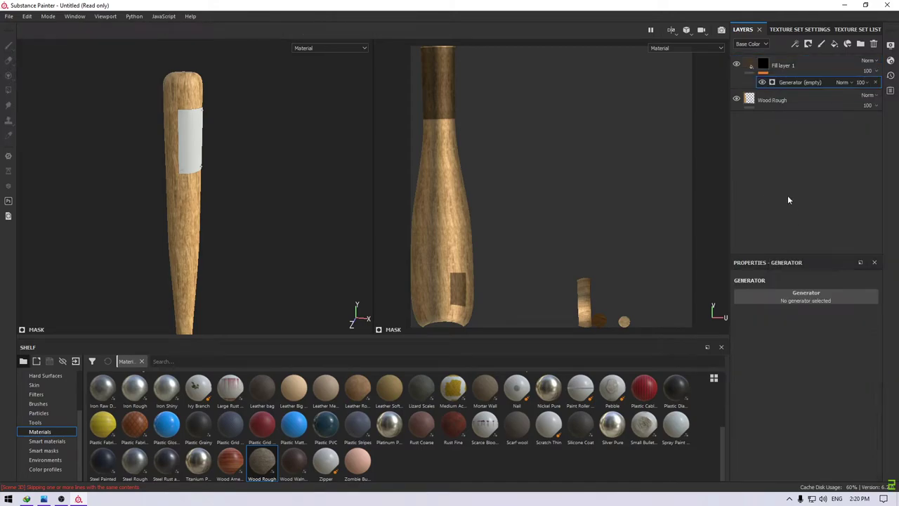
click(824, 307)
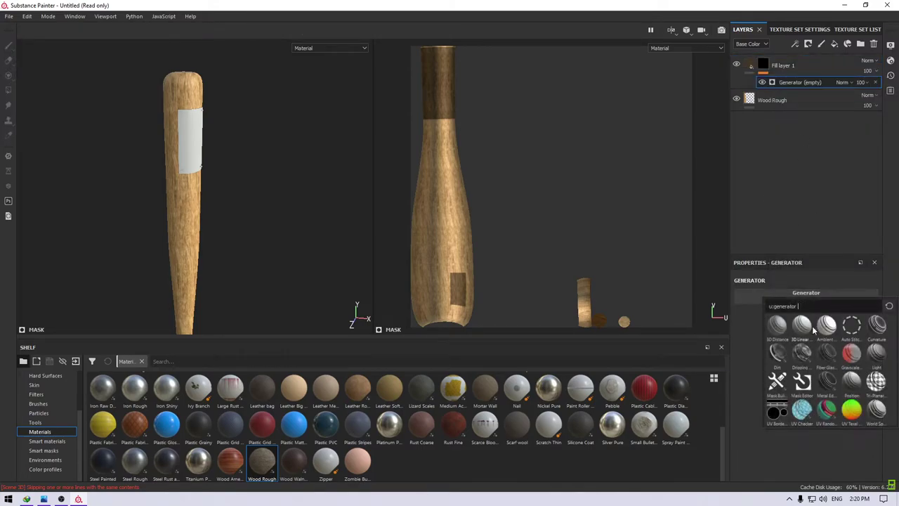
click(777, 349)
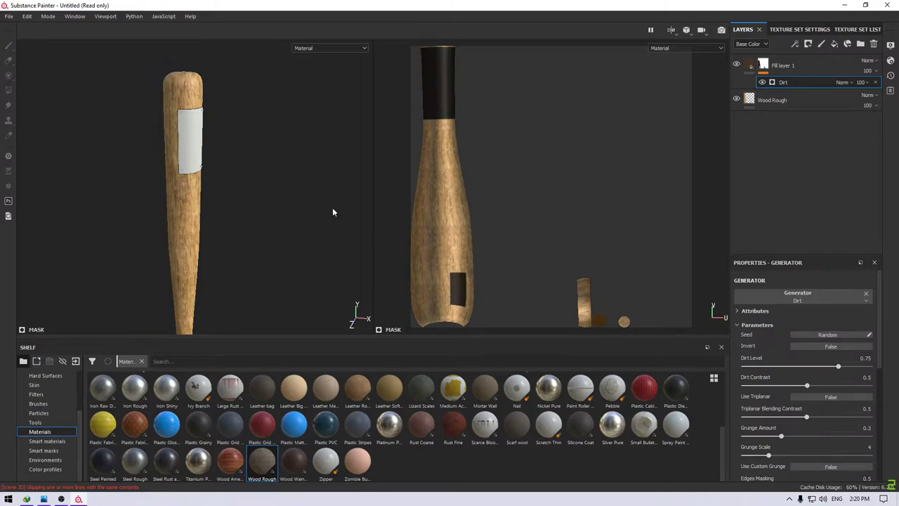
- Raise the Dirt Level slightly, then delete the Dirt generator
scroll(242, 149, up, 3)
mouse_move(263, 231)
alt+mouse_down()
mouse_move(288, 284)
mouse_move(251, 190)
mouse_move(281, 161)
mouse_move(302, 193)
alt+mouse_up()
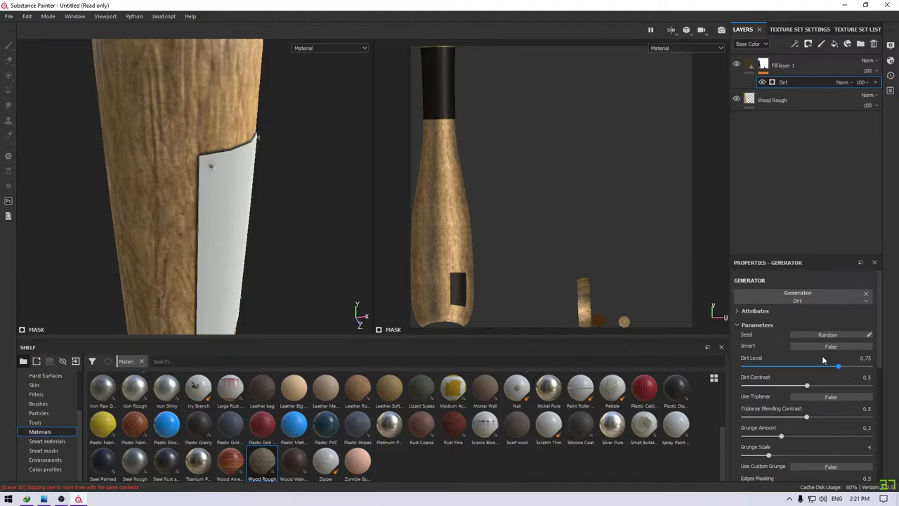
drag(838, 367, 847, 368)
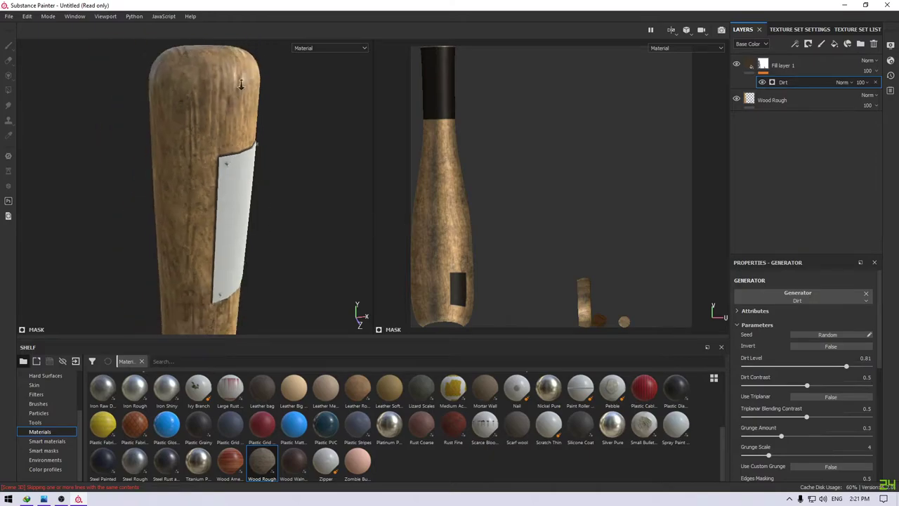
mouse_move(288, 224)
alt+mouse_down()
mouse_move(285, 156)
mouse_move(305, 120)
mouse_move(272, 47)
alt+mouse_up()
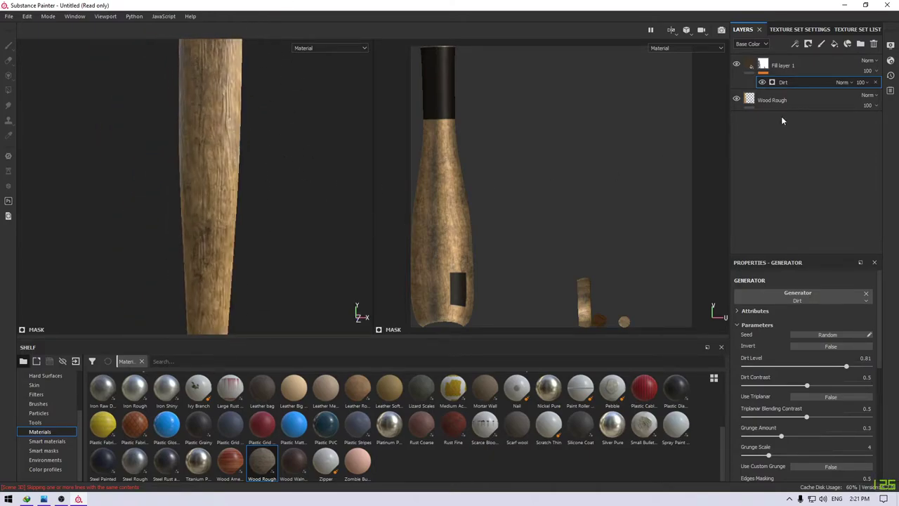
key(Delete)
- Make Fill layer 1's base colour a less saturated brown and set its roughness to about 0.8
click(785, 373)
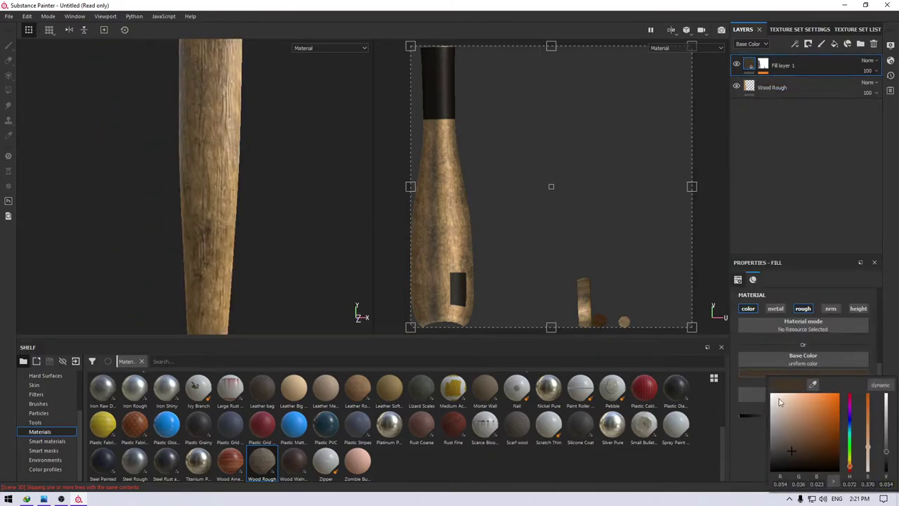
mouse_move(787, 447)
mouse_down()
mouse_move(778, 450)
mouse_move(806, 434)
mouse_up()
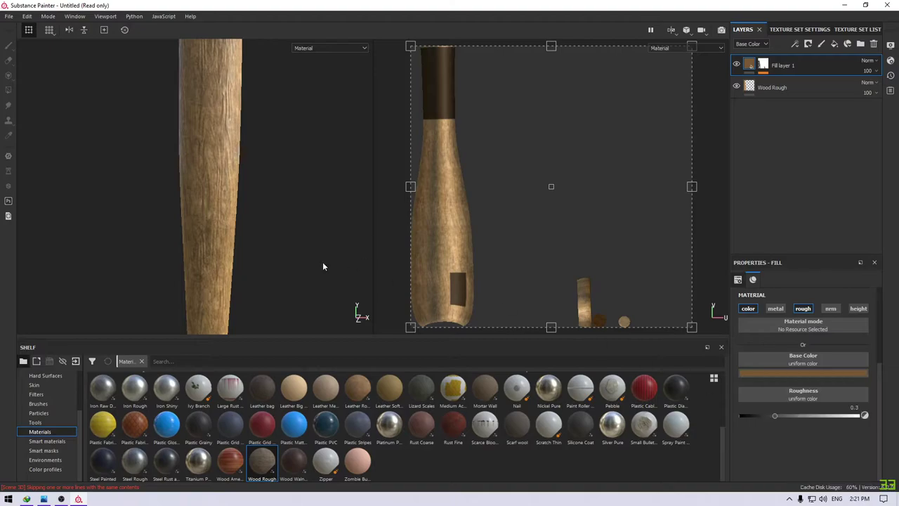
mouse_move(323, 262)
alt+mouse_down()
mouse_move(193, 120)
mouse_move(211, 252)
mouse_move(227, 215)
alt+mouse_up()
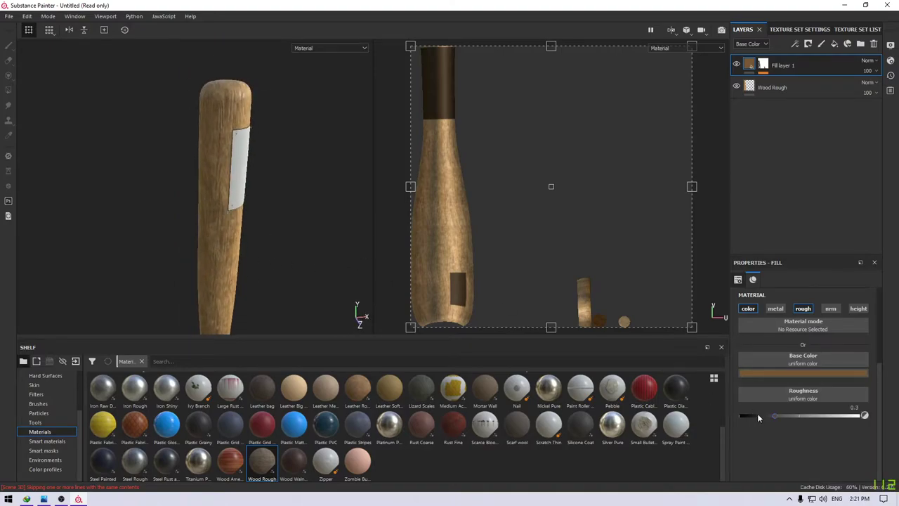
drag(776, 415, 856, 419)
scroll(280, 253, up, 2)
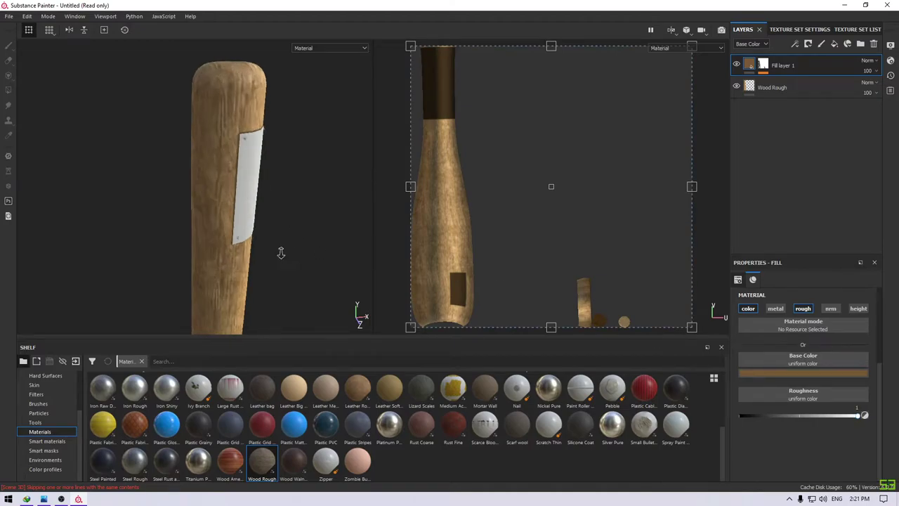
scroll(281, 252, up, 2)
scroll(224, 170, up, 2)
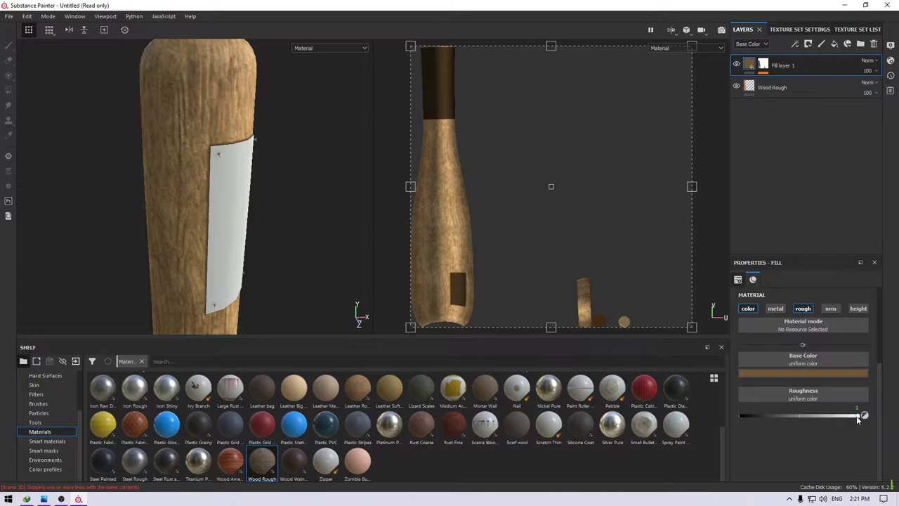
mouse_move(857, 418)
mouse_down()
mouse_move(658, 423)
mouse_move(826, 421)
mouse_up()
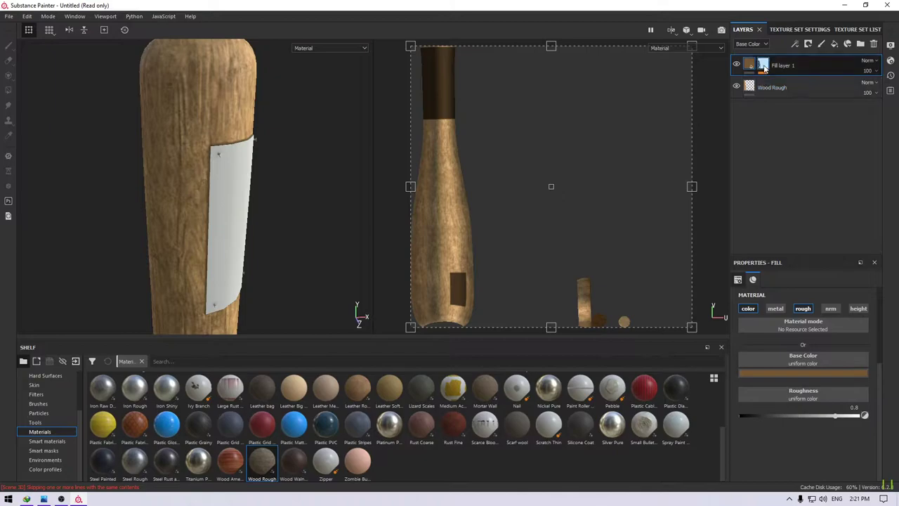
- Show the Roughness channel and set Fill layer 1's blend mode to Overlay
click(752, 44)
click(757, 66)
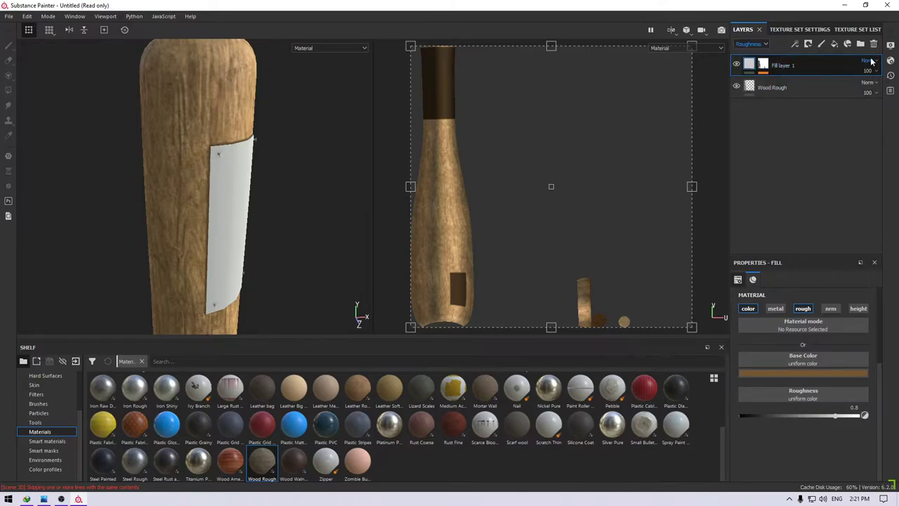
click(871, 60)
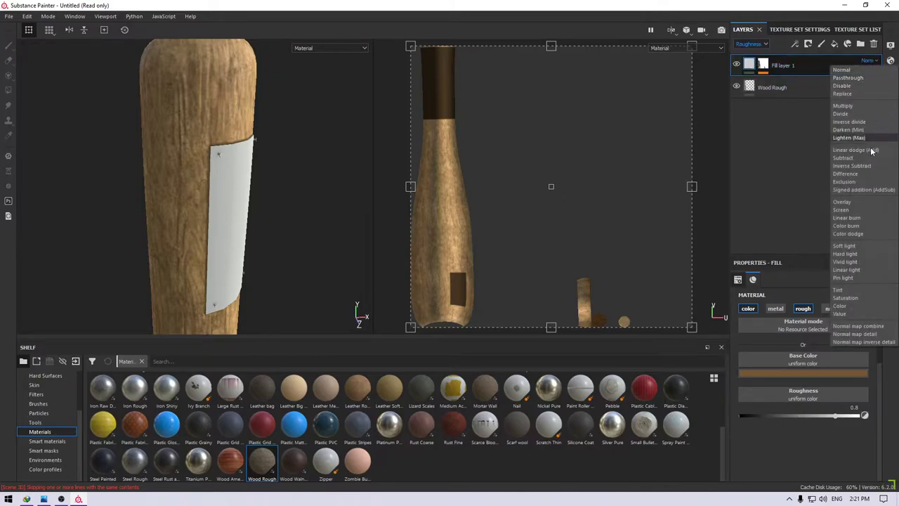
click(859, 209)
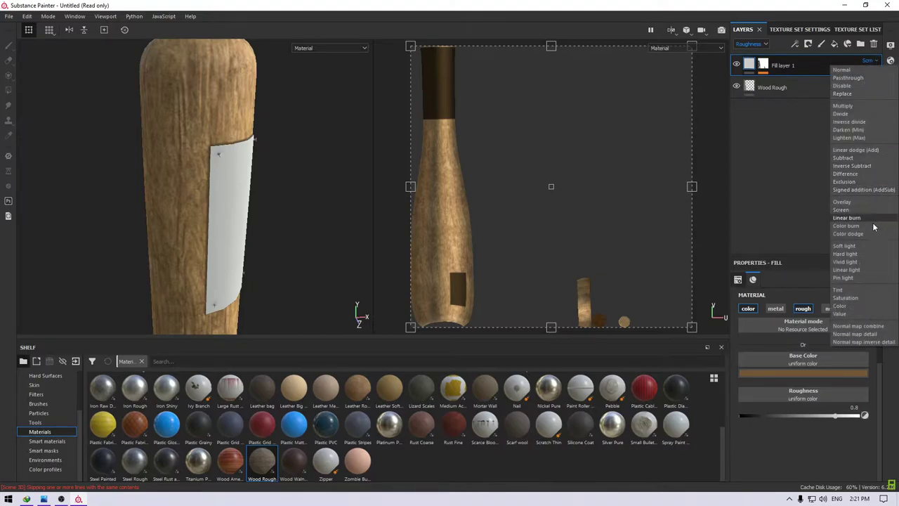
click(857, 202)
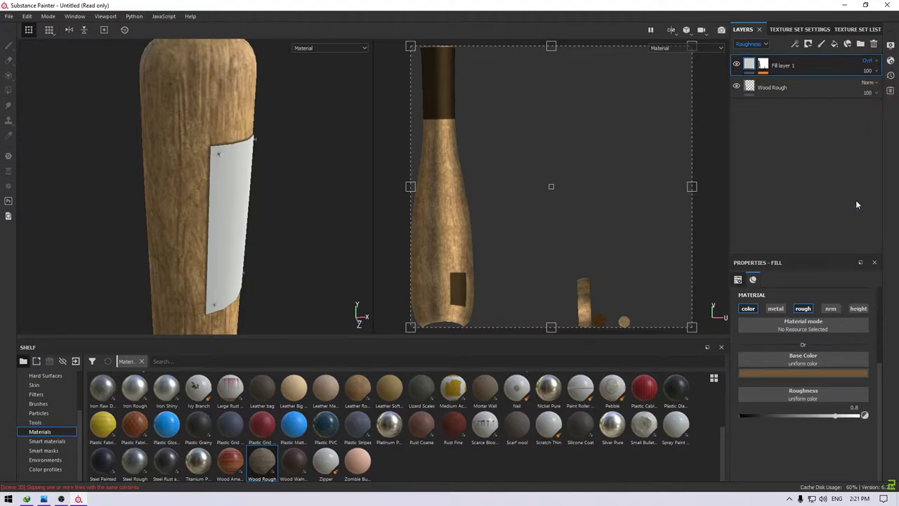
click(869, 60)
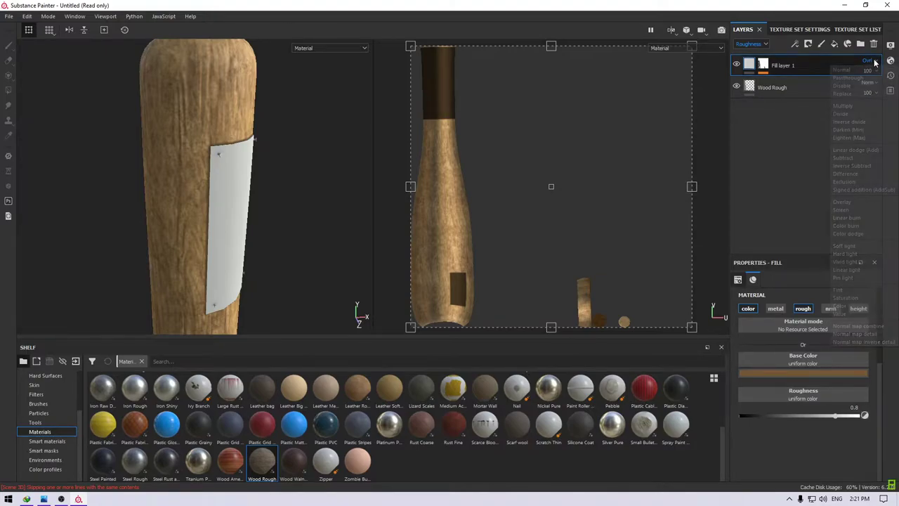
click(866, 208)
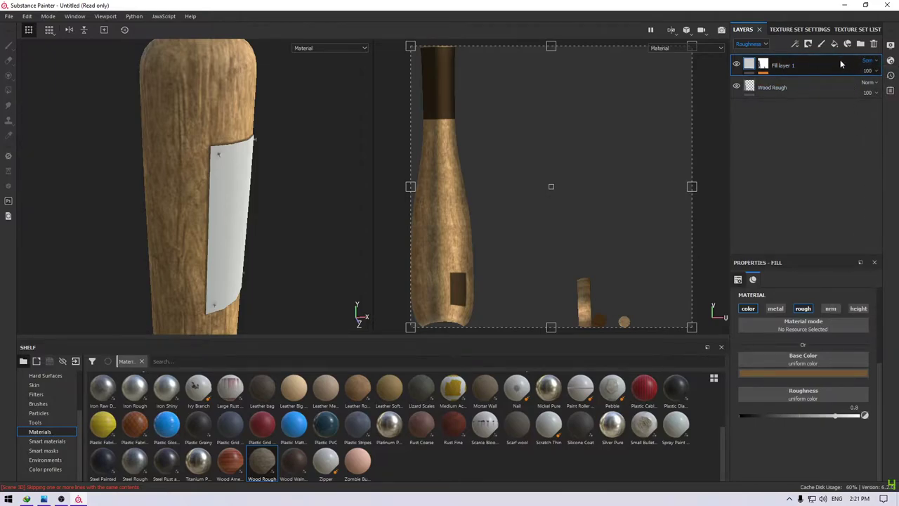
click(868, 61)
click(871, 201)
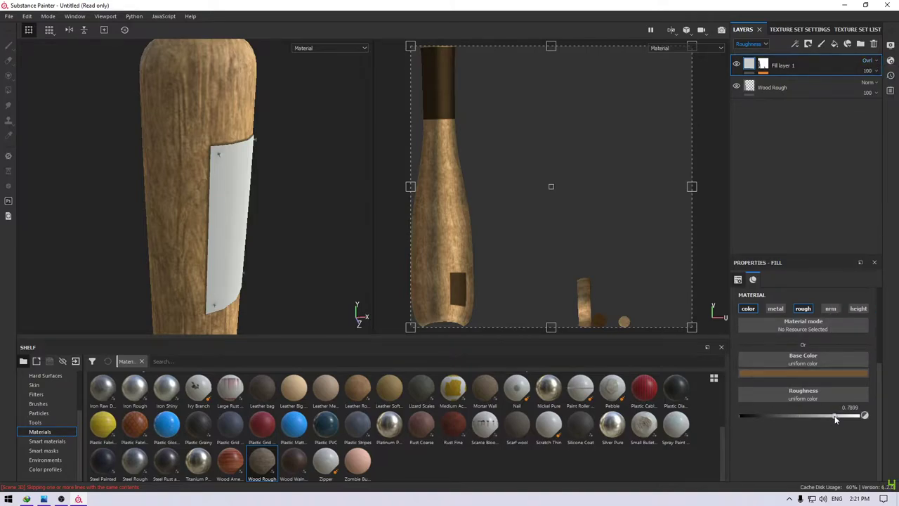
- Keep Fill layer 1's roughness at 0.8 and switch the stack back to Base Color
mouse_move(834, 417)
mouse_down()
mouse_move(751, 417)
mouse_move(839, 418)
mouse_up()
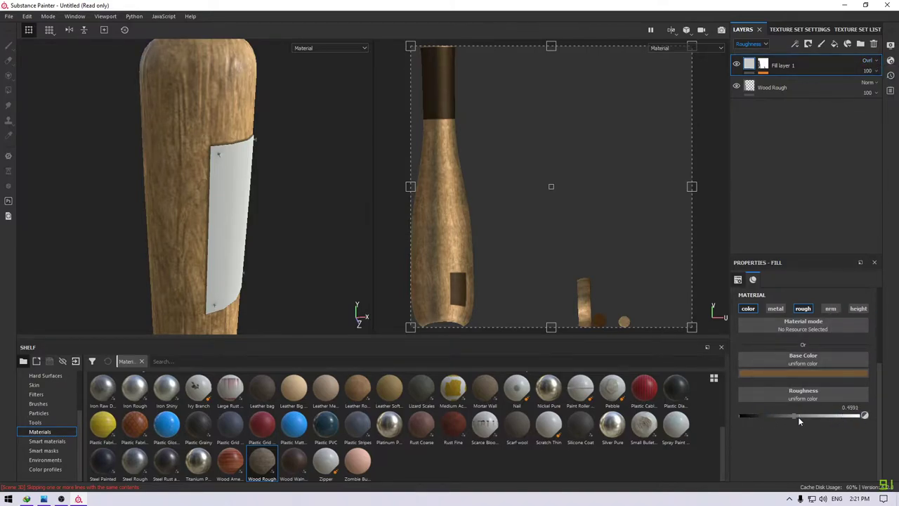
click(850, 407)
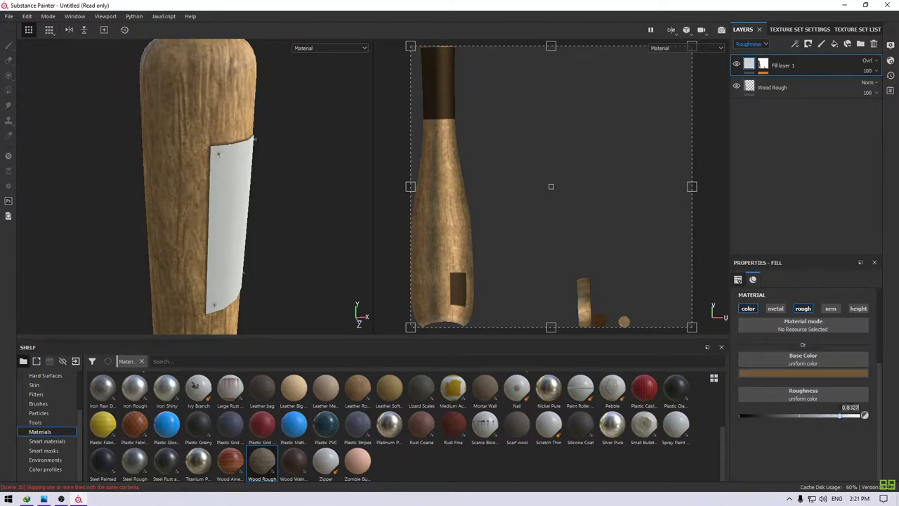
text(0)
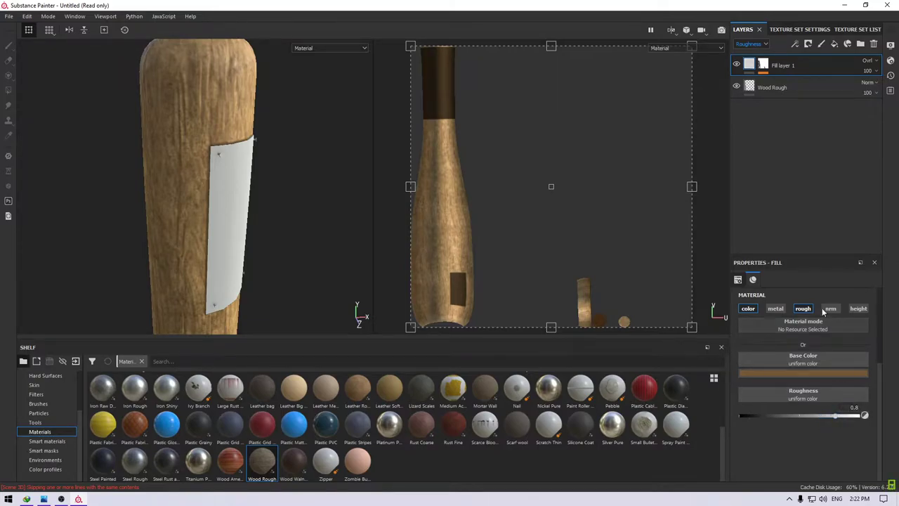
click(752, 44)
click(748, 57)
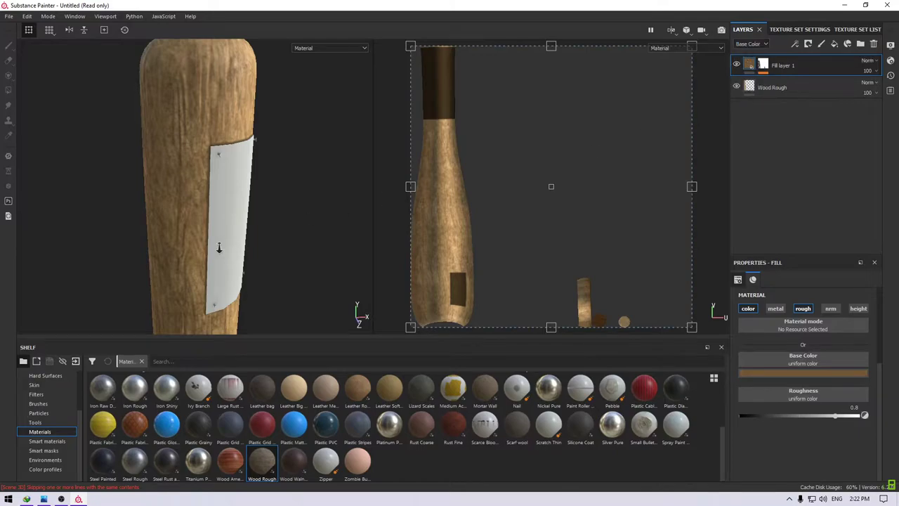
scroll(243, 141, down, 3)
scroll(231, 225, down, 2)
scroll(179, 219, down, 2)
mouse_move(179, 219)
alt+mouse_down()
mouse_move(221, 208)
mouse_move(177, 159)
mouse_move(227, 227)
alt+mouse_up()
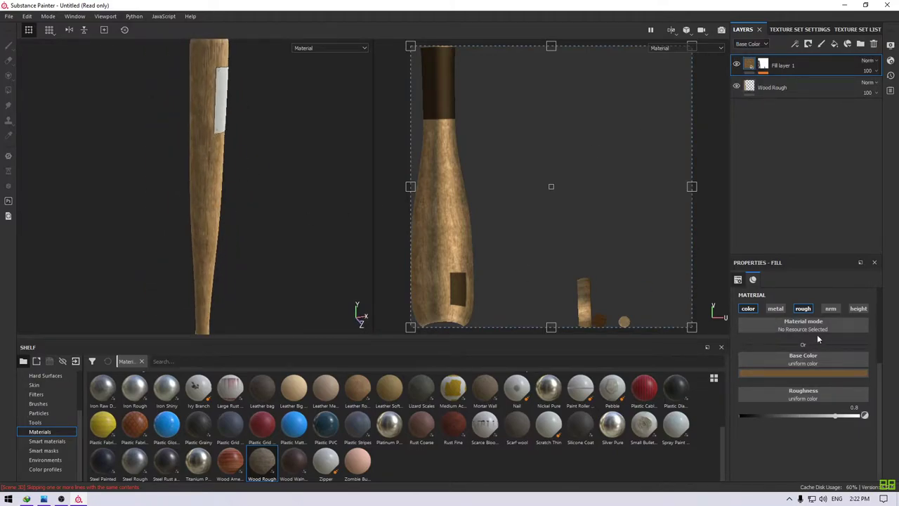
- Add a Dripping Rust generator to Fill layer 1's mask and lower its Rust Contrast
click(762, 65)
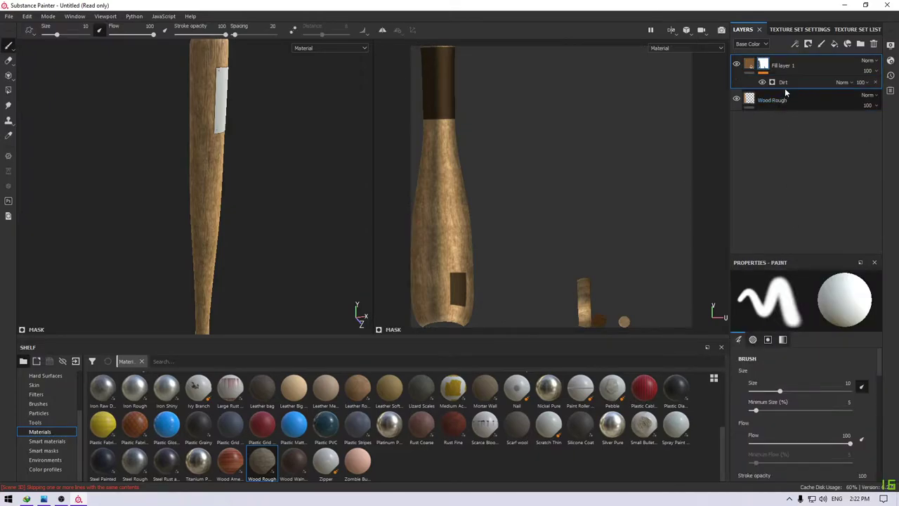
click(783, 82)
click(798, 293)
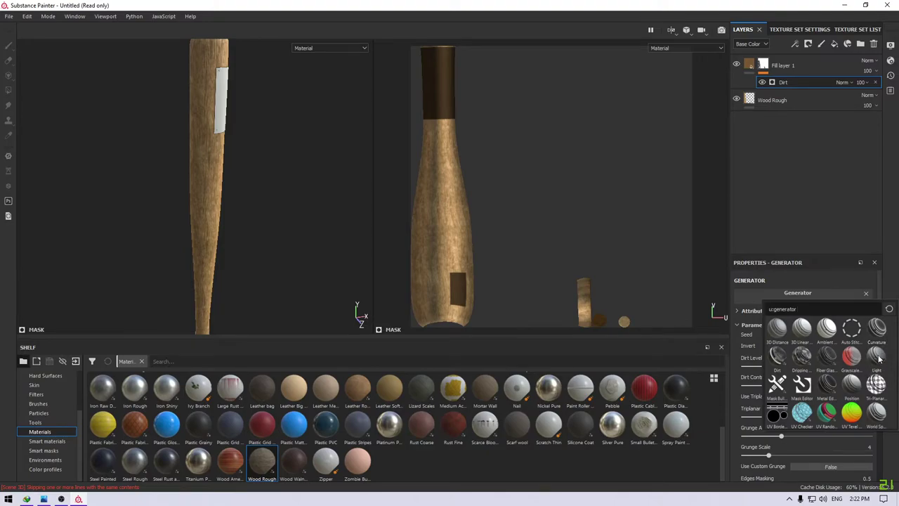
click(799, 357)
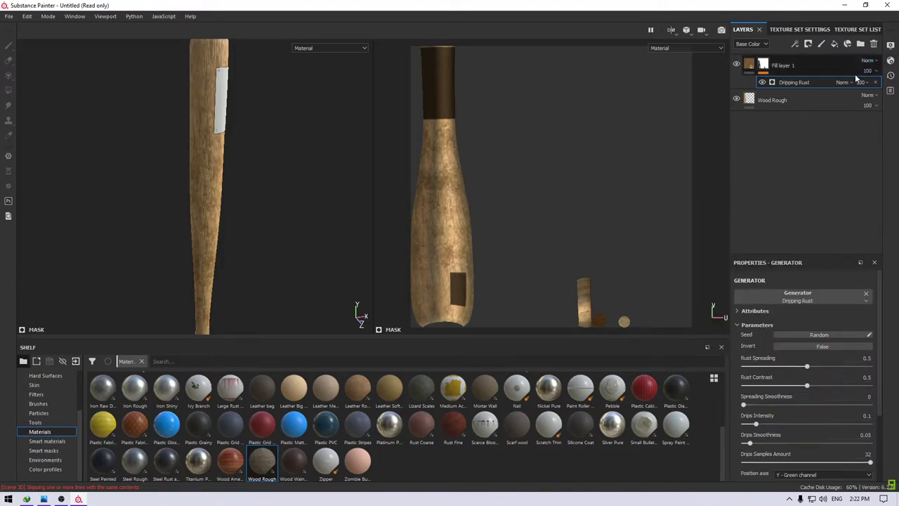
mouse_move(806, 385)
mouse_down()
mouse_move(823, 389)
mouse_move(755, 386)
mouse_up()
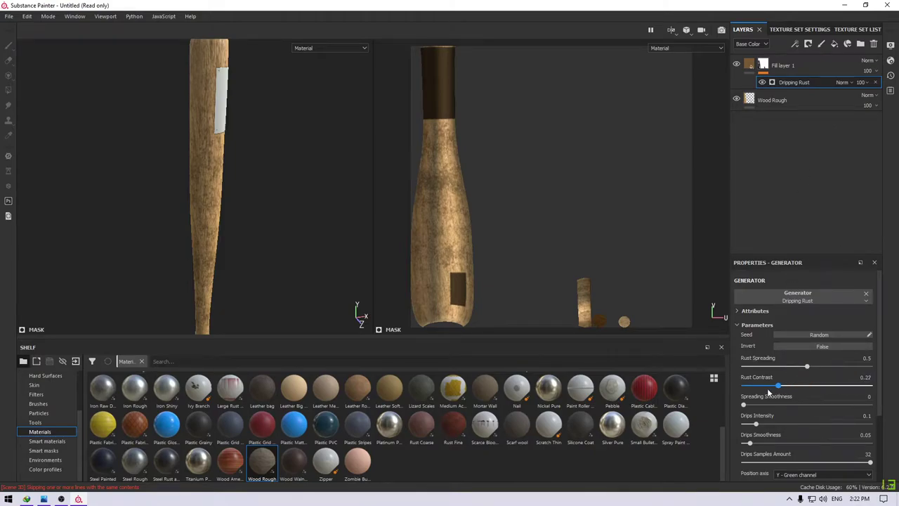
- Remove the Dripping Rust generator and show the Smart masks collection in the shelf
right_click(811, 66)
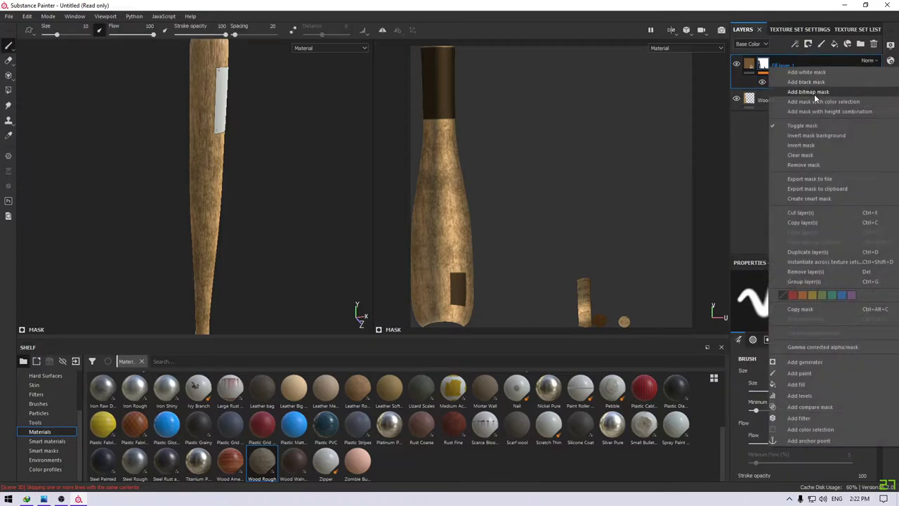
click(807, 188)
click(793, 83)
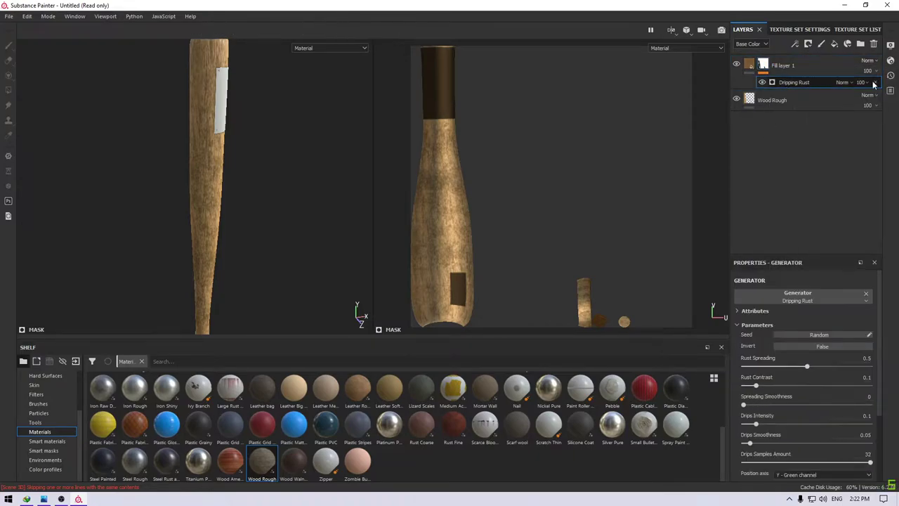
click(874, 82)
click(44, 450)
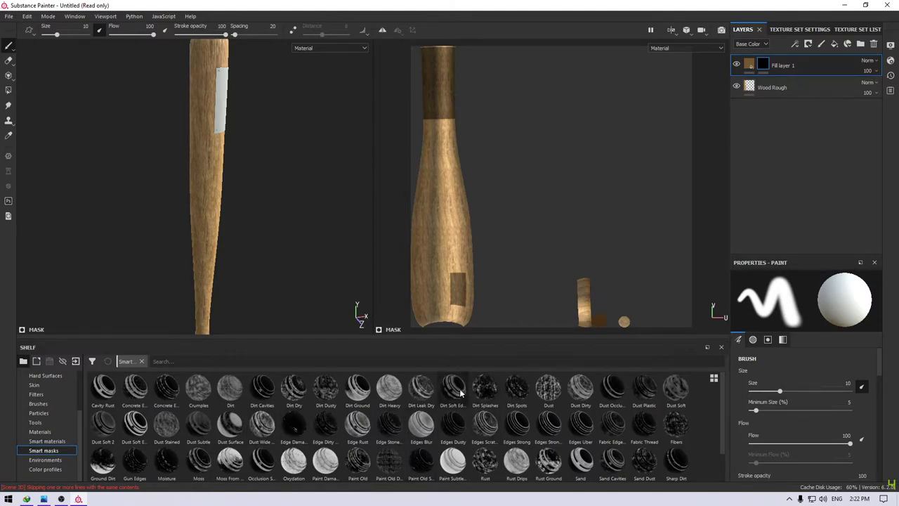
mouse_move(198, 423)
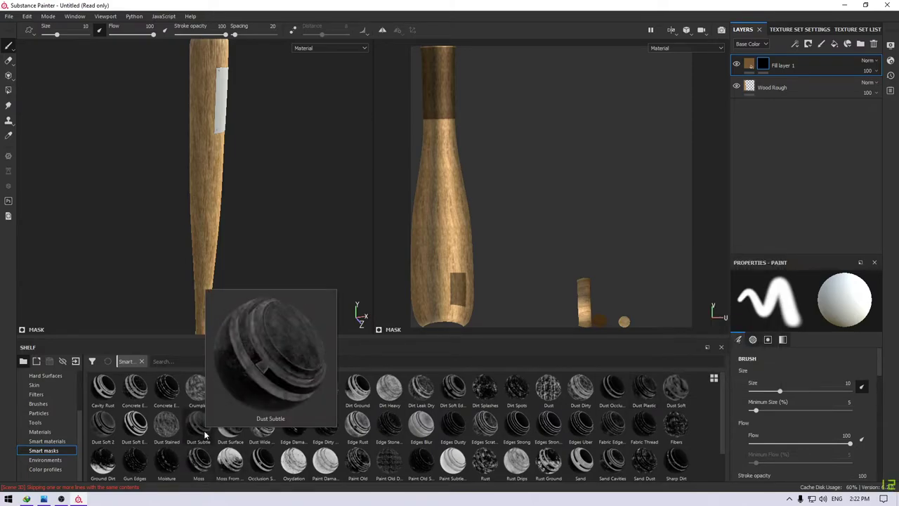
- Apply the Dust Subtle smart mask to Fill layer 1, remove it, and restore it
drag(199, 425, 784, 64)
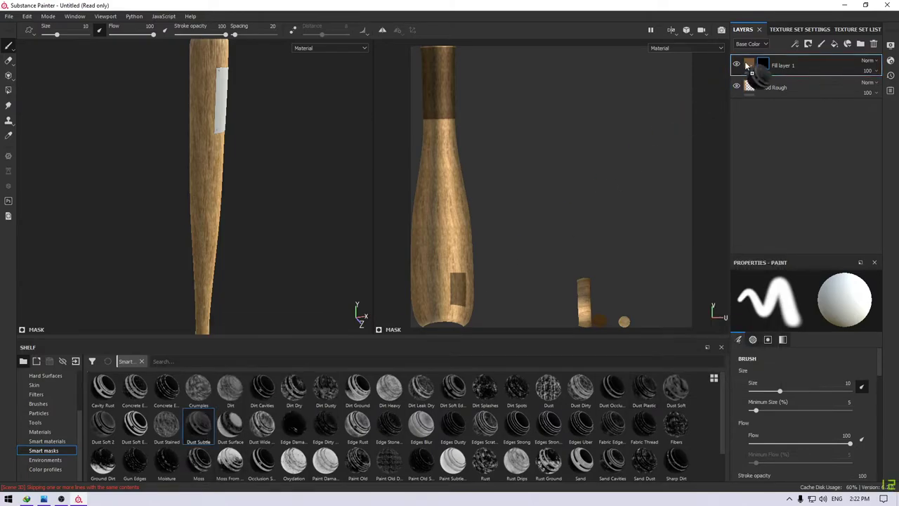
right_click(785, 62)
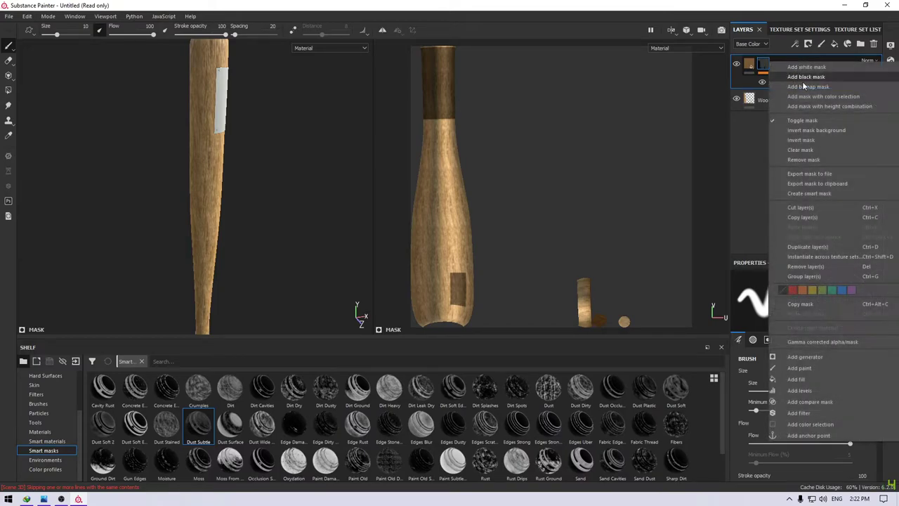
click(810, 160)
drag(199, 421, 775, 63)
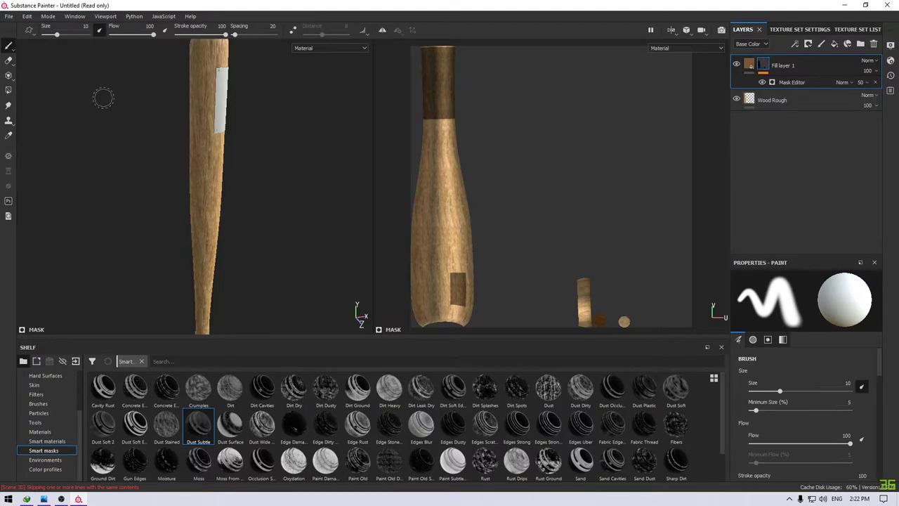
scroll(241, 257, up, 2)
scroll(245, 271, up, 2)
middle_drag(245, 271, 246, 190)
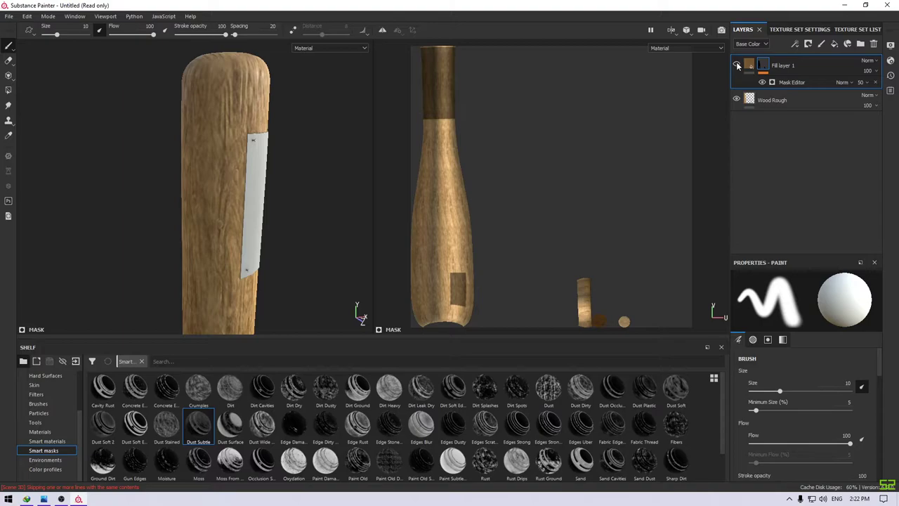
click(791, 82)
key(Delete)
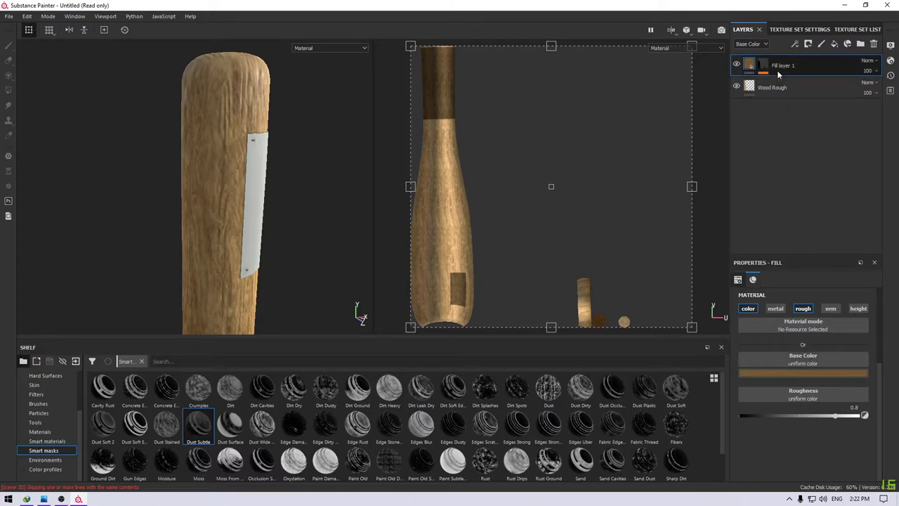
key(ctrl+z)
- Raise the Mask Editor's global balance and rotate the fill texture by 90 degrees
click(808, 83)
scroll(840, 337, down, 3)
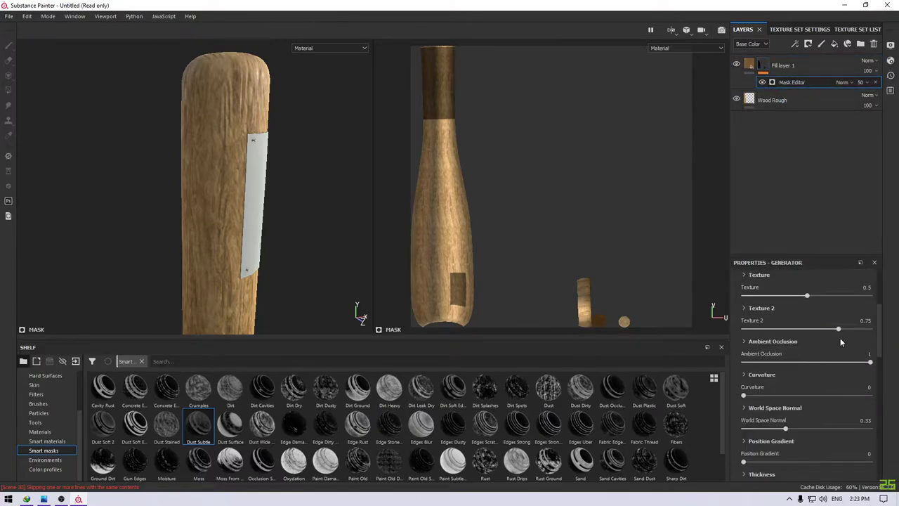
scroll(800, 343, up, 3)
mouse_move(807, 373)
mouse_down()
mouse_move(886, 377)
mouse_move(867, 375)
mouse_up()
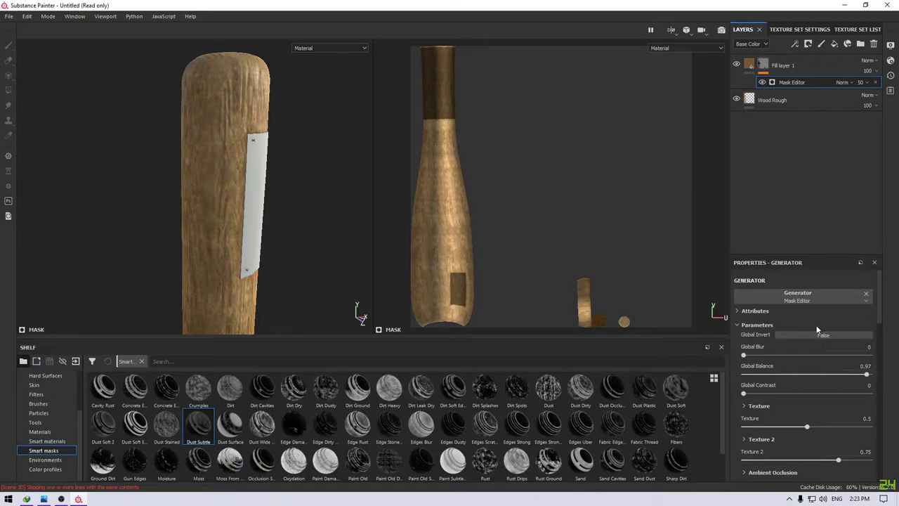
click(755, 68)
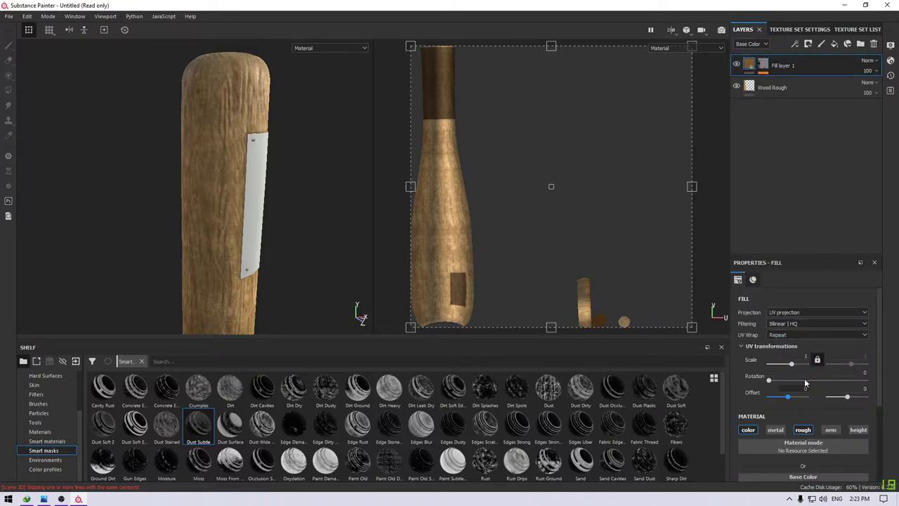
click(863, 372)
text(90)
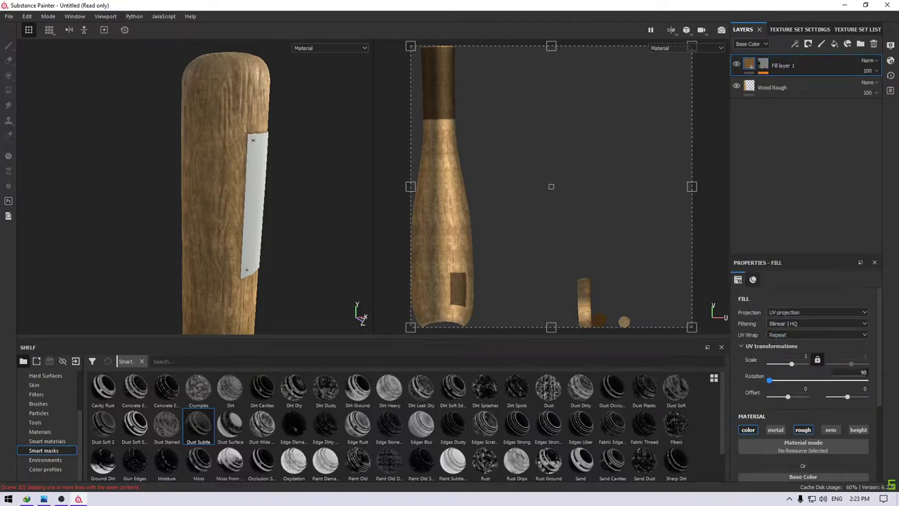
key(Return)
- Set the Mask Editor's Global Balance to 0.95
click(811, 95)
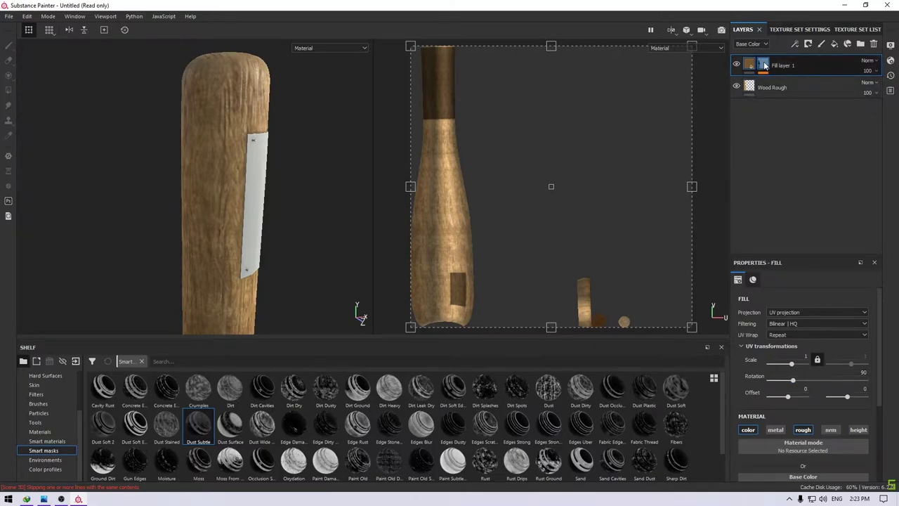
mouse_move(866, 375)
mouse_down()
mouse_move(876, 377)
mouse_move(866, 382)
mouse_up()
text(0.9)
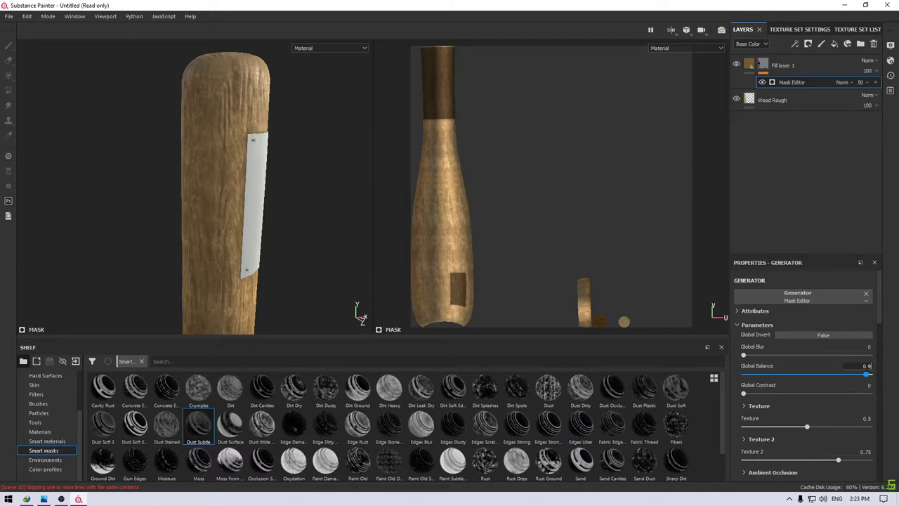
text(5)
key(Return)
mouse_move(323, 238)
alt+mouse_down()
mouse_move(264, 173)
mouse_move(257, 189)
mouse_move(197, 136)
mouse_move(142, 186)
mouse_move(243, 190)
mouse_move(217, 232)
mouse_move(192, 195)
mouse_move(252, 261)
mouse_move(277, 236)
mouse_move(273, 171)
mouse_move(281, 174)
mouse_move(249, 178)
mouse_move(267, 263)
mouse_move(274, 255)
alt+mouse_up()
click(794, 66)
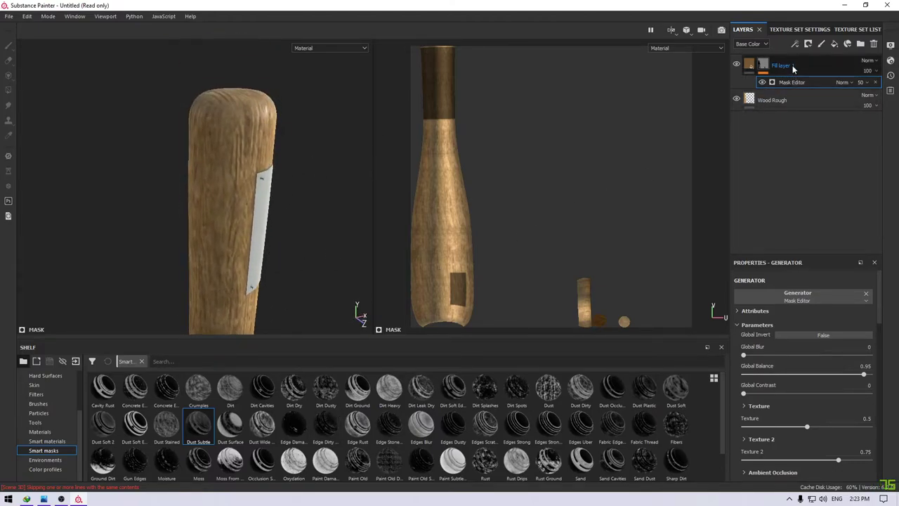
- Add Fill layer 2 with the normal channel off, roughness 1 and height -0.1
click(834, 44)
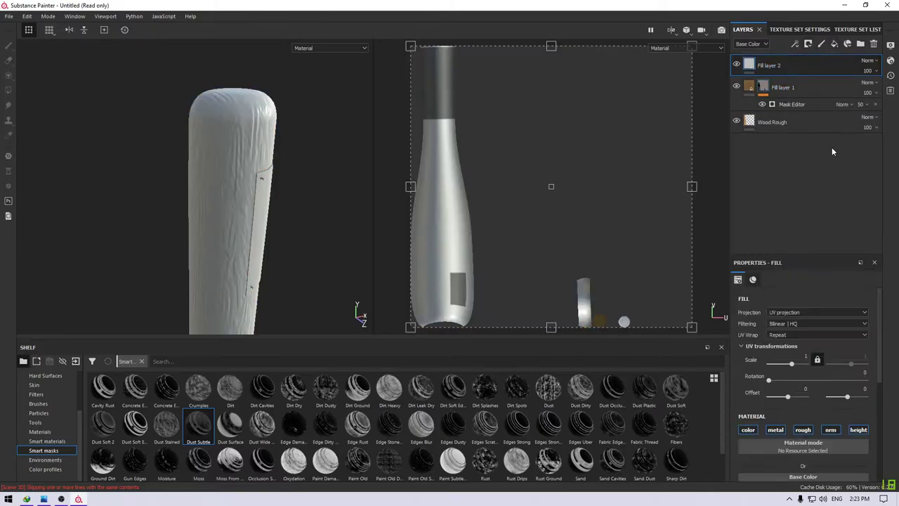
scroll(832, 321, down, 3)
click(830, 308)
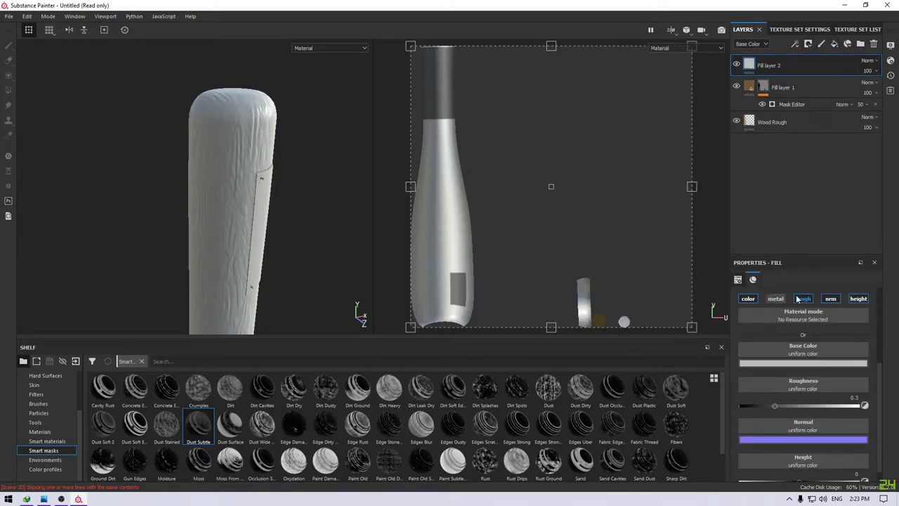
drag(788, 418, 865, 415)
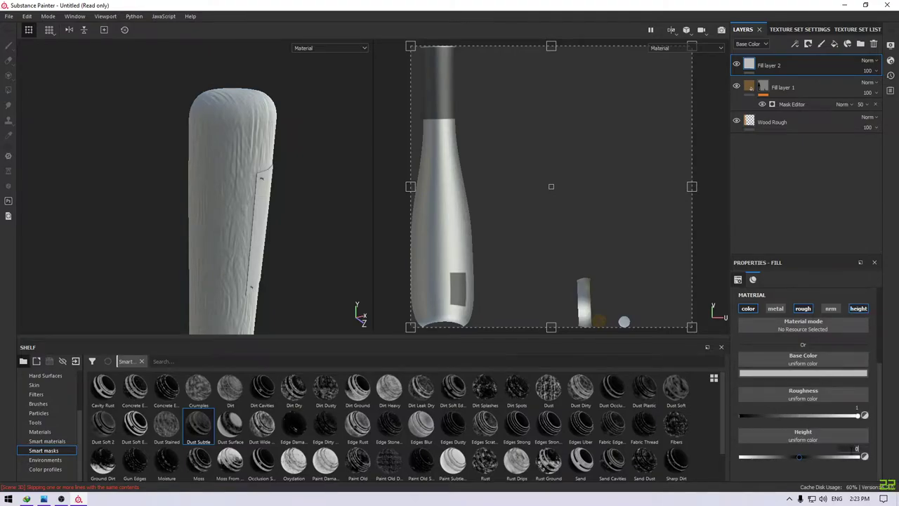
text(-0.1)
key(Return)
- Give Fill layer 2 a pale beige base colour
click(807, 370)
click(824, 376)
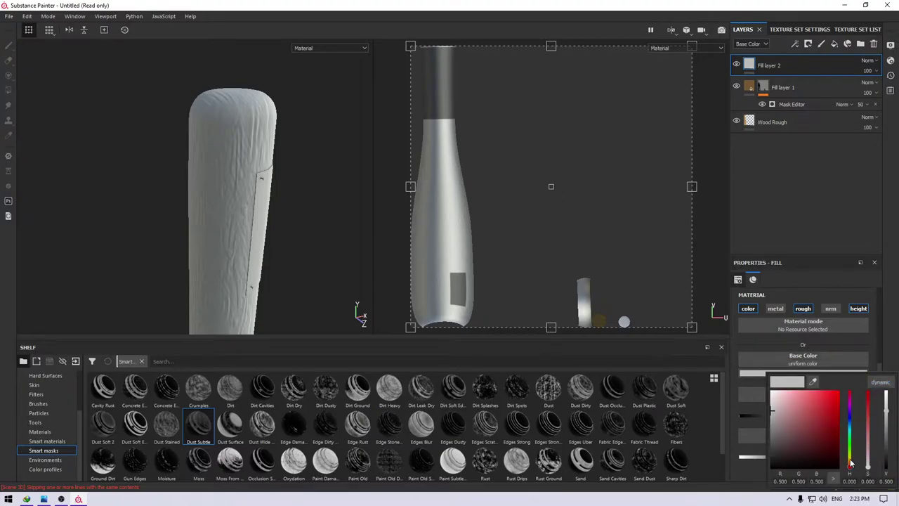
click(849, 457)
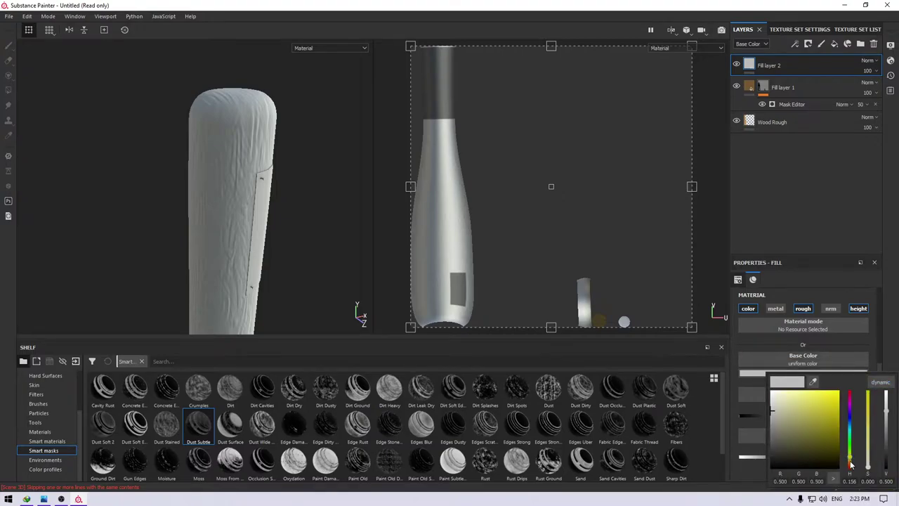
click(850, 463)
click(795, 398)
drag(796, 398, 799, 397)
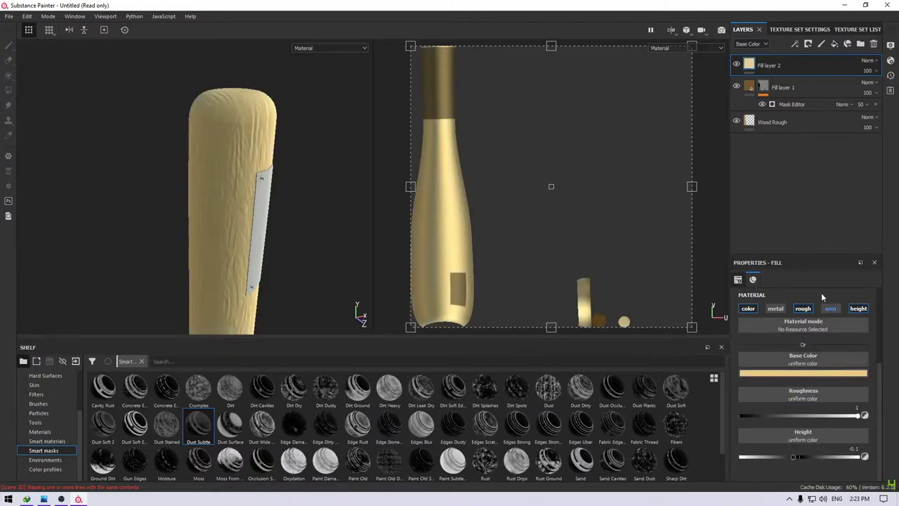
scroll(260, 428, down, 1)
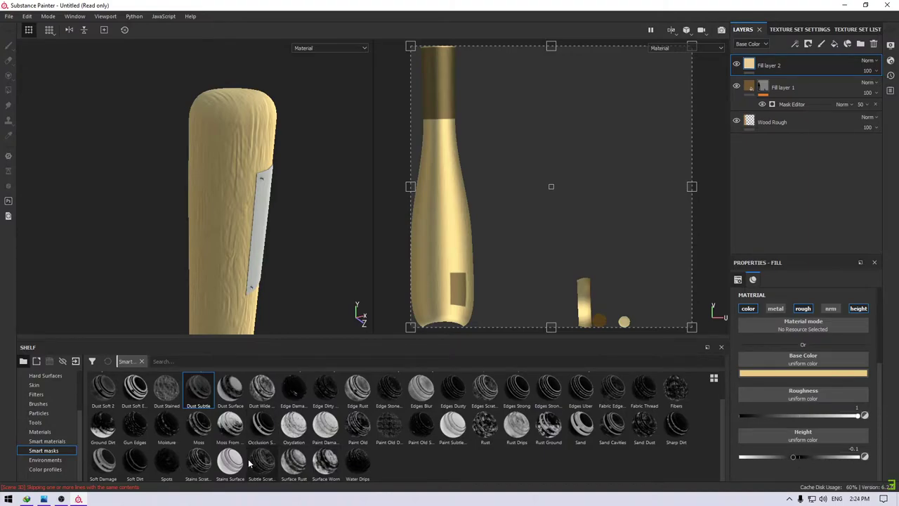
mouse_move(260, 462)
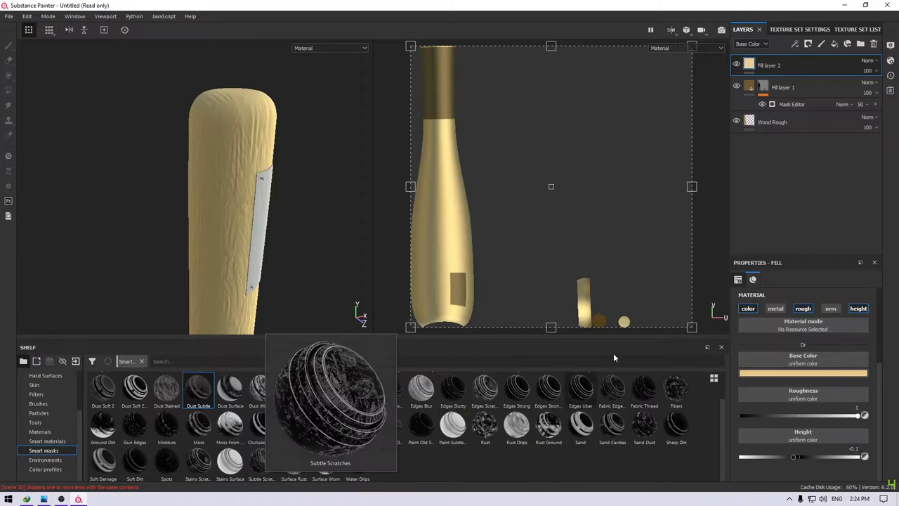
- Give Fill layer 2 a black mask with a Grunge Scratches Rough generator, found by searching 'scratch'
right_click(785, 65)
click(796, 77)
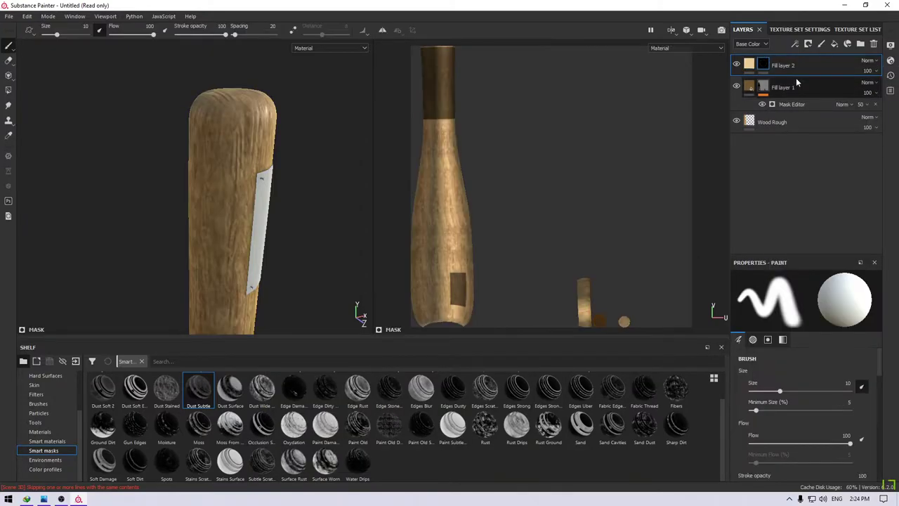
right_click(794, 70)
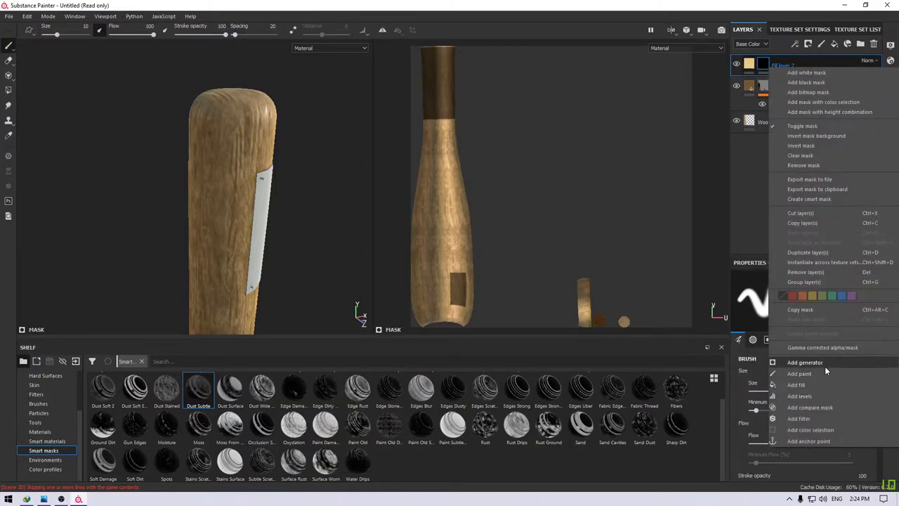
click(825, 366)
click(805, 295)
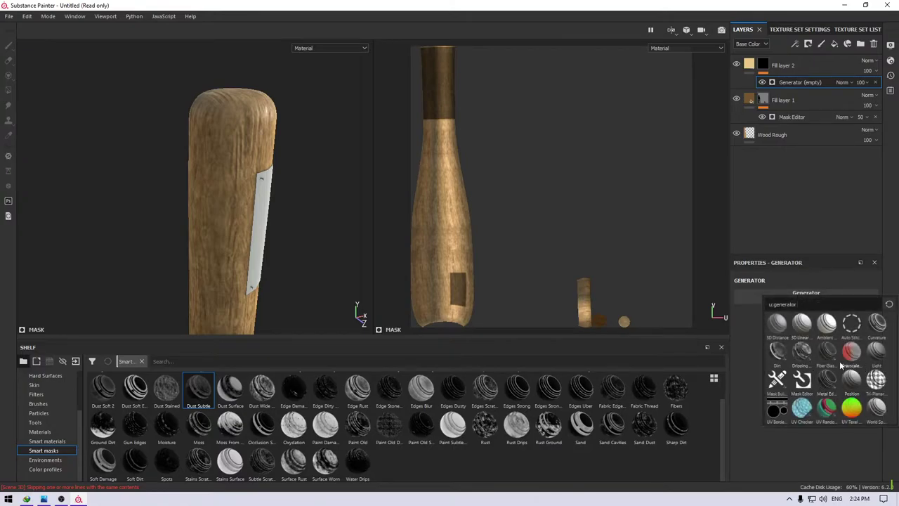
click(829, 306)
key(BackSpace)
text(sc)
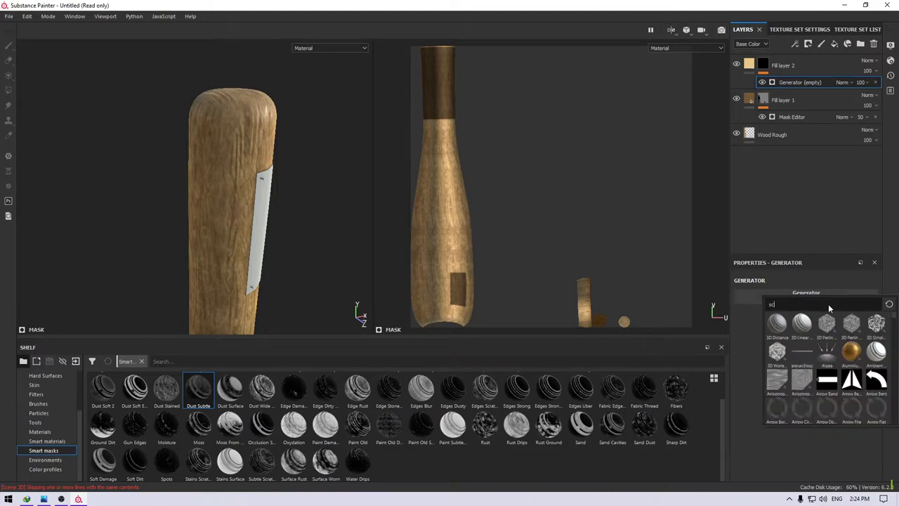
text(ratch)
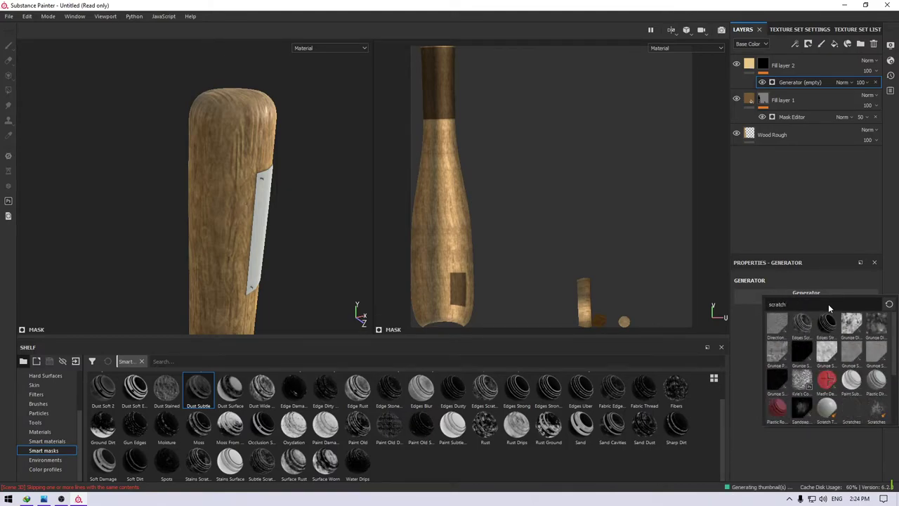
click(785, 380)
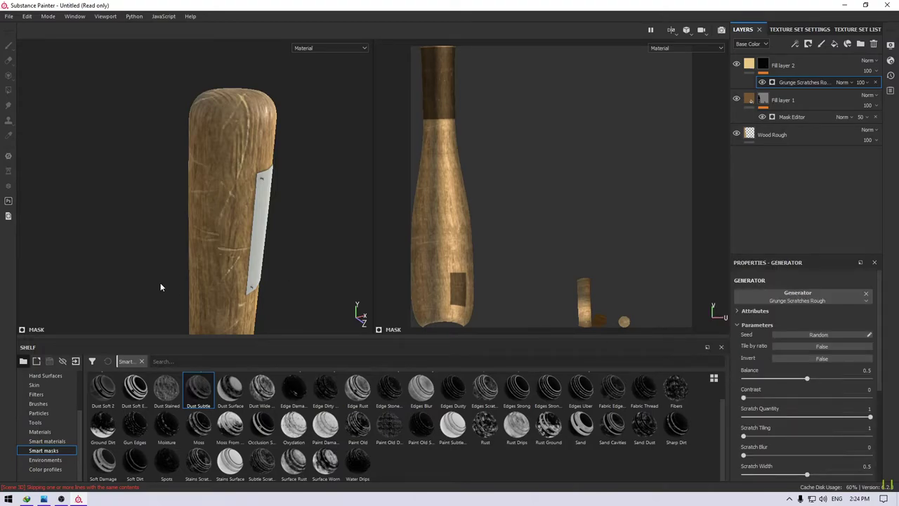
- Inspect Fill layer 2's UV transformation, trying a rotation and resetting it to 0
mouse_move(232, 296)
alt+mouse_down()
mouse_move(253, 163)
mouse_move(271, 203)
alt+mouse_up()
scroll(252, 163, up, 3)
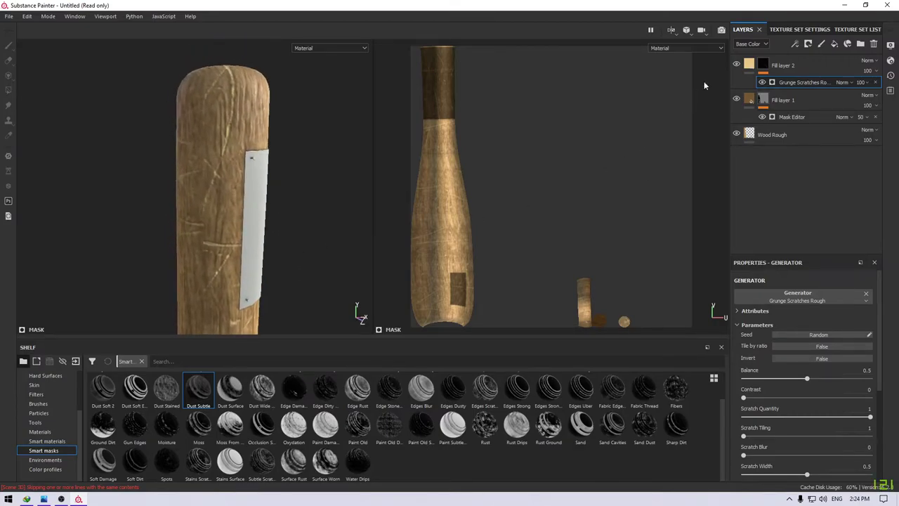
click(749, 64)
click(777, 344)
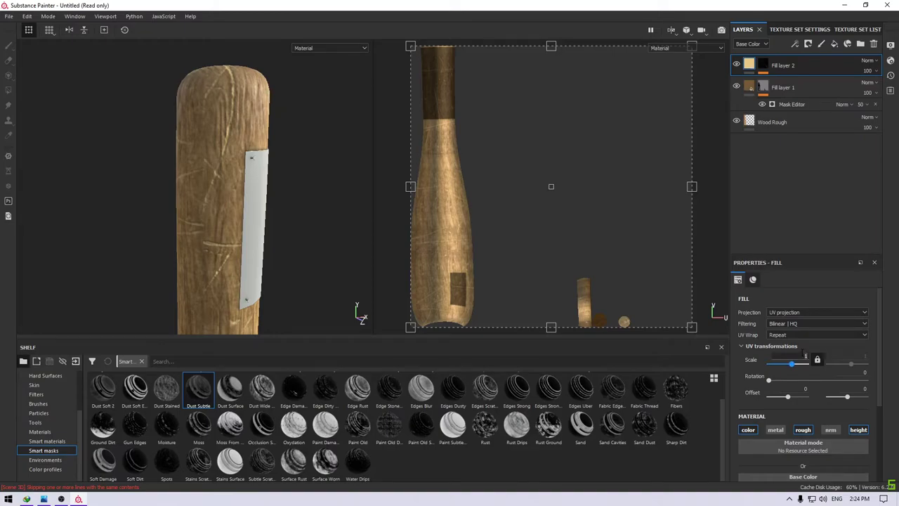
scroll(805, 356, up, 2)
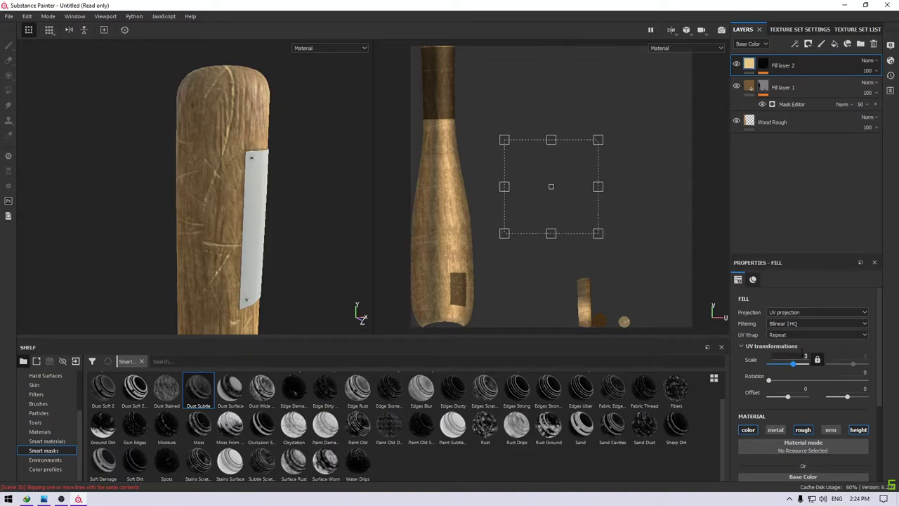
scroll(805, 356, down, 2)
mouse_move(769, 379)
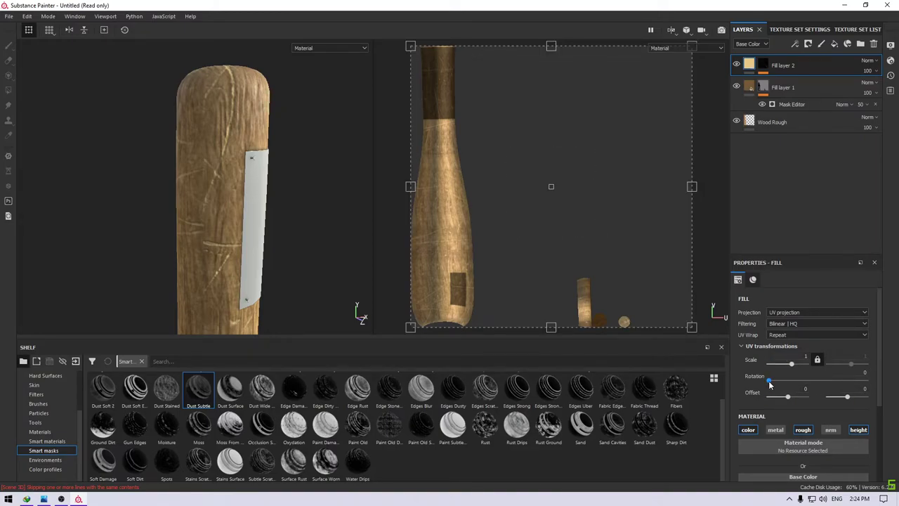
drag(768, 381, 790, 380)
- Select Fill layer 2's mask and show the Grunge Scratches Rough generator settings
click(808, 43)
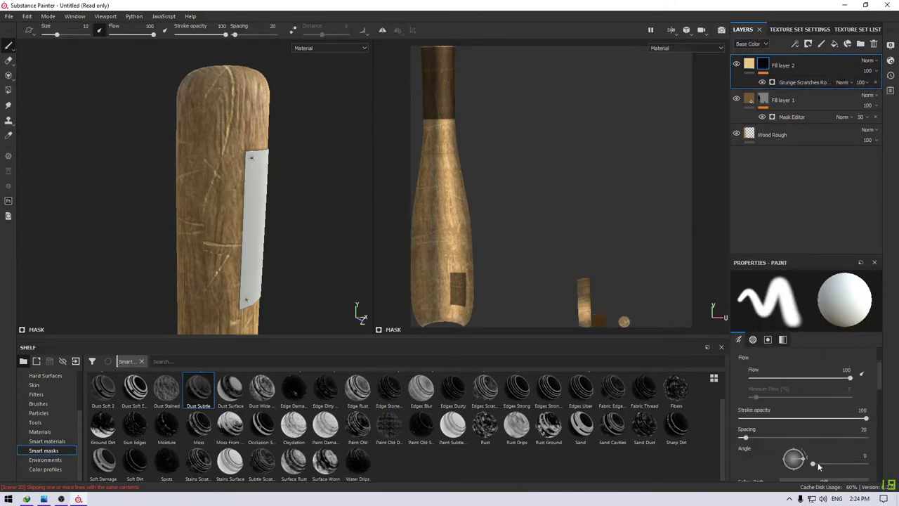
scroll(814, 457, down, 2)
scroll(789, 414, down, 2)
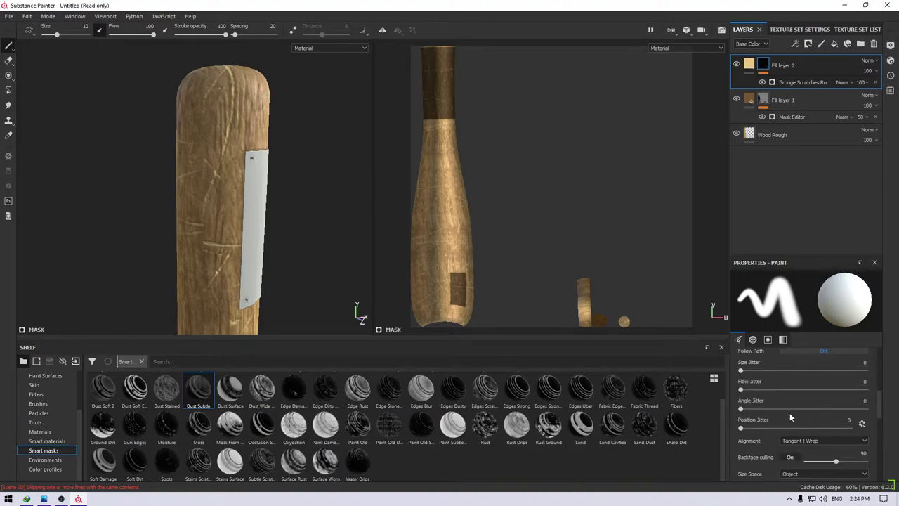
scroll(789, 415, down, 3)
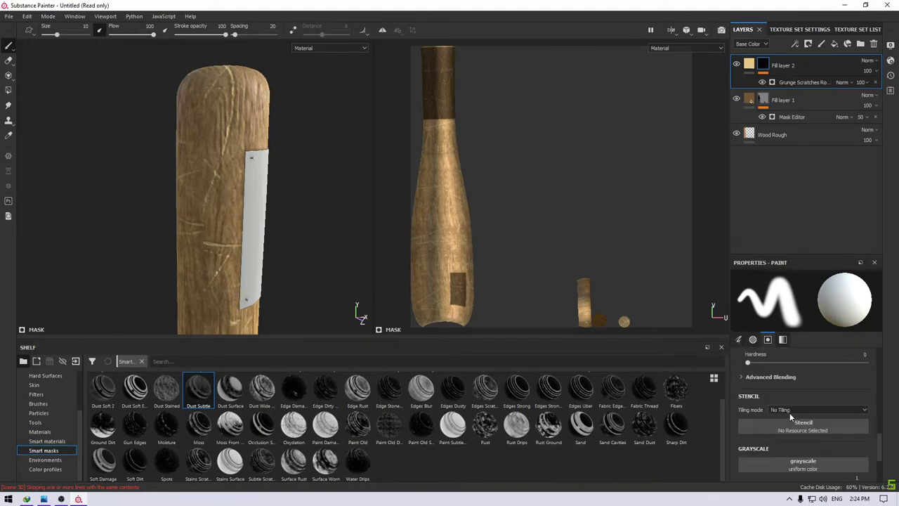
scroll(789, 412, down, 3)
click(797, 78)
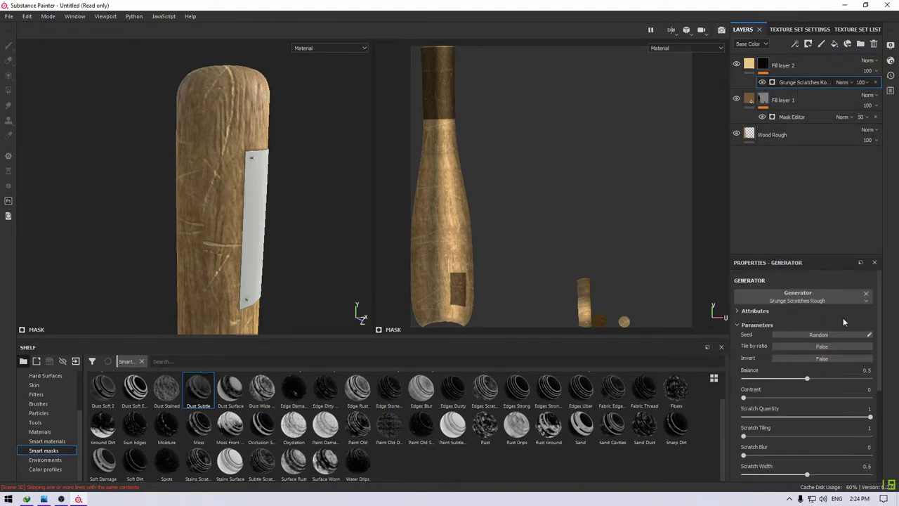
- Set the scratch mask's Balance to 0.65
mouse_move(806, 378)
mouse_down()
mouse_move(848, 378)
mouse_move(834, 379)
mouse_up()
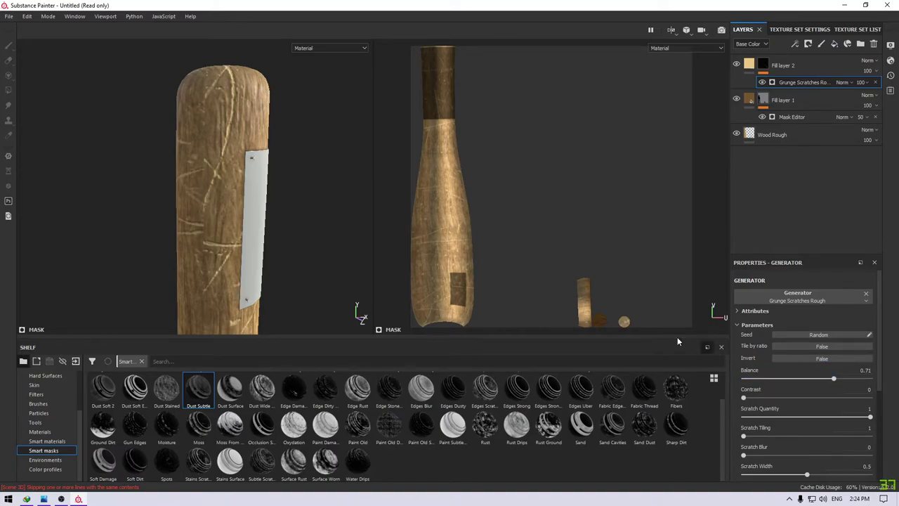
mouse_move(282, 260)
alt+mouse_down()
mouse_move(267, 149)
mouse_move(251, 232)
mouse_move(152, 229)
mouse_move(267, 227)
mouse_move(311, 257)
alt+mouse_up()
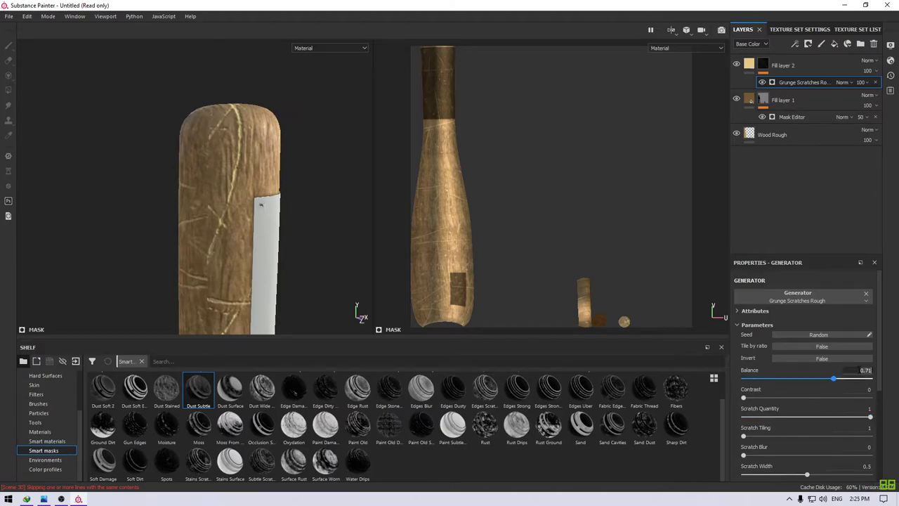
text(0.6)
key(Return)
key(Return)
- Set the scratch mask's Contrast to 0.5
drag(744, 398, 869, 398)
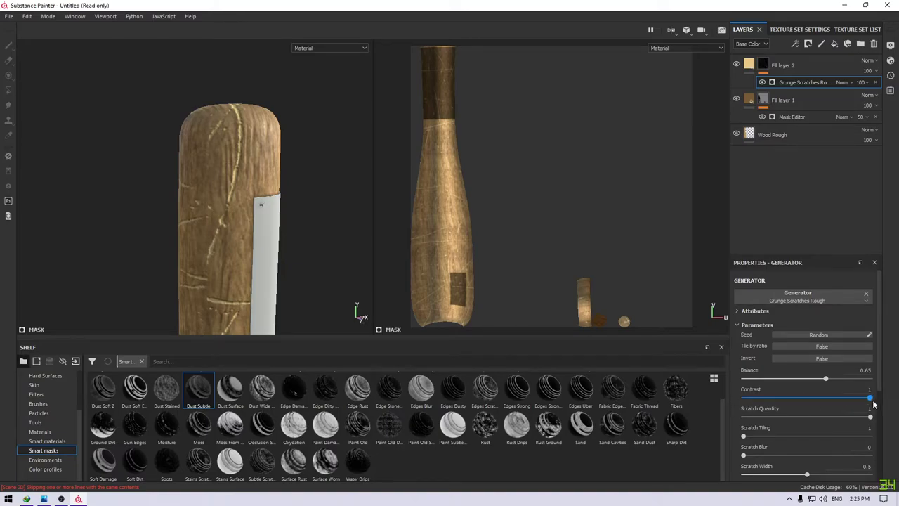
mouse_move(250, 255)
alt+mouse_down()
mouse_move(259, 208)
mouse_move(259, 223)
alt+mouse_up()
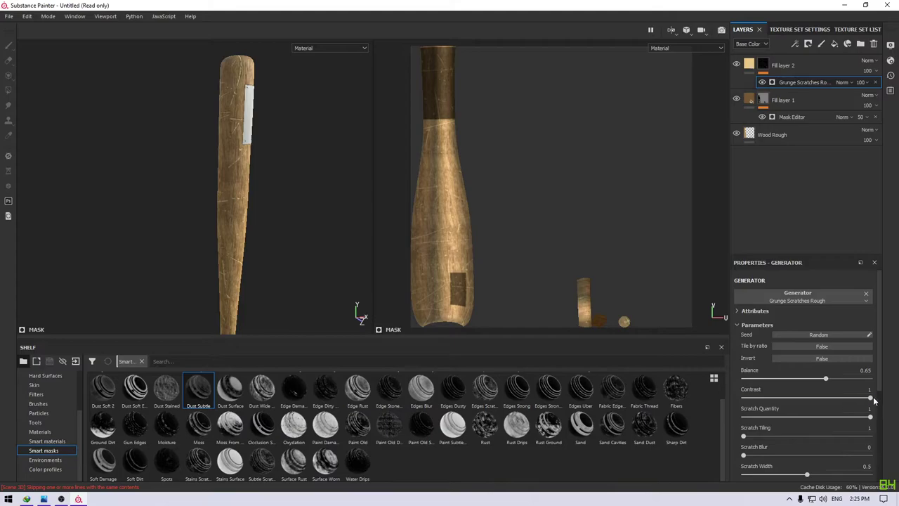
drag(798, 403, 745, 421)
drag(795, 397, 799, 397)
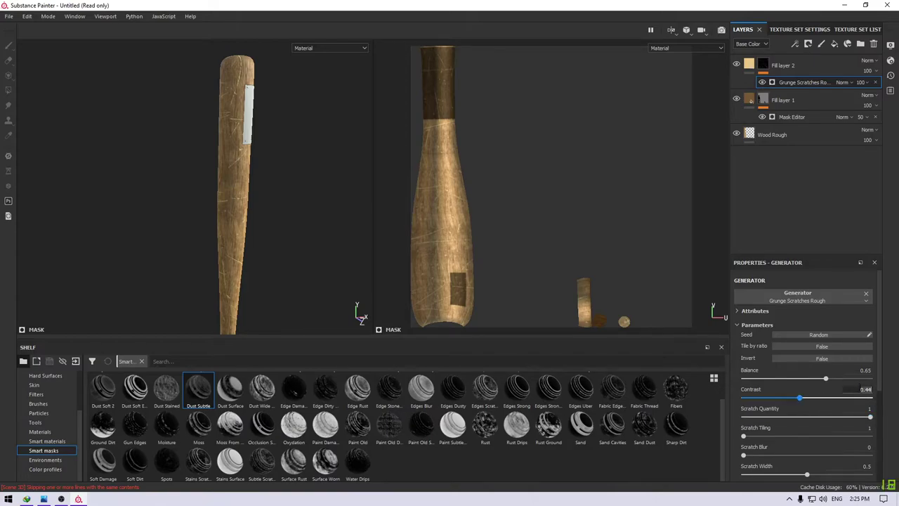
text(0.5)
key(Return)
- Lengthen the scratches to 0.85 and thin the Scratch Width to 0.4
scroll(802, 425, down, 3)
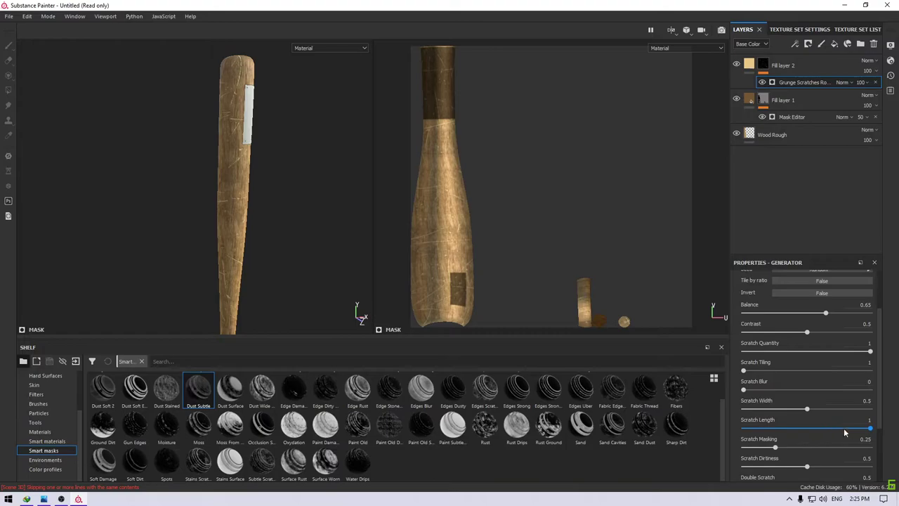
drag(840, 438, 851, 437)
drag(805, 408, 796, 410)
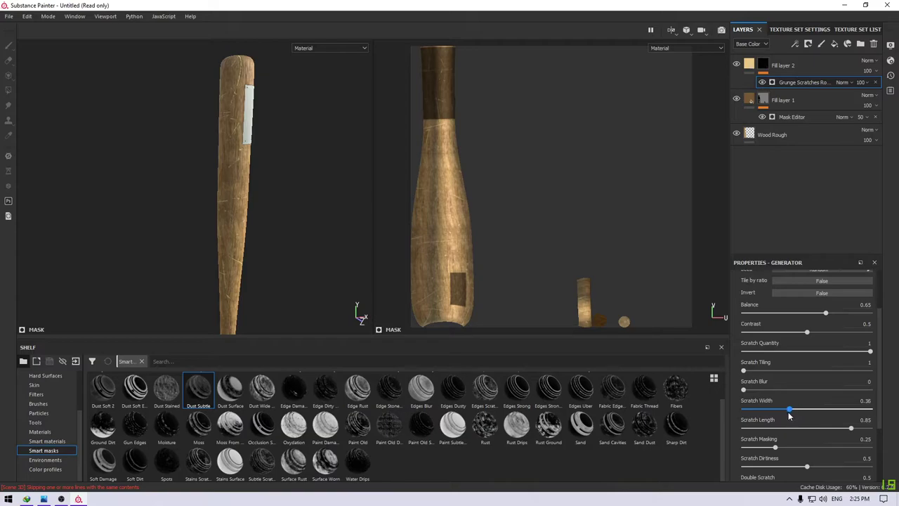
click(858, 401)
text(4)
- Raise the scratches' Dust Intensity to 0.6
scroll(843, 422, down, 3)
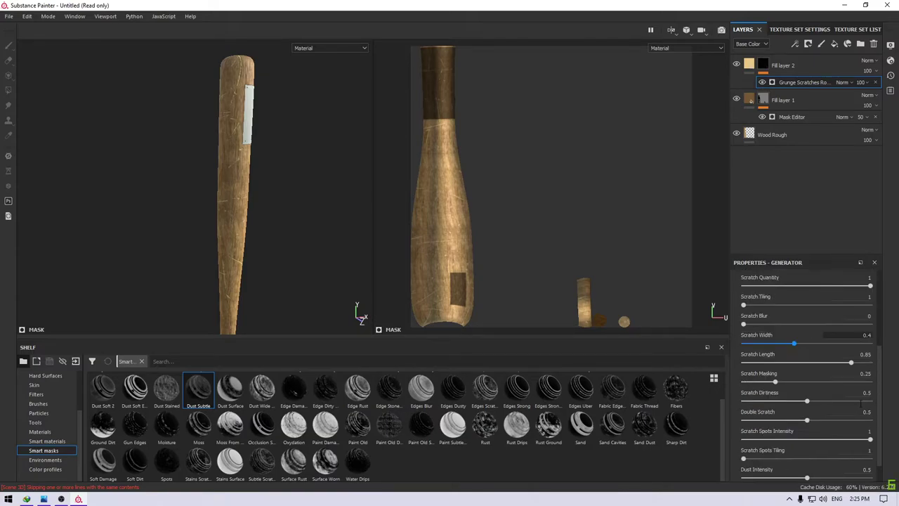
scroll(785, 456, down, 1)
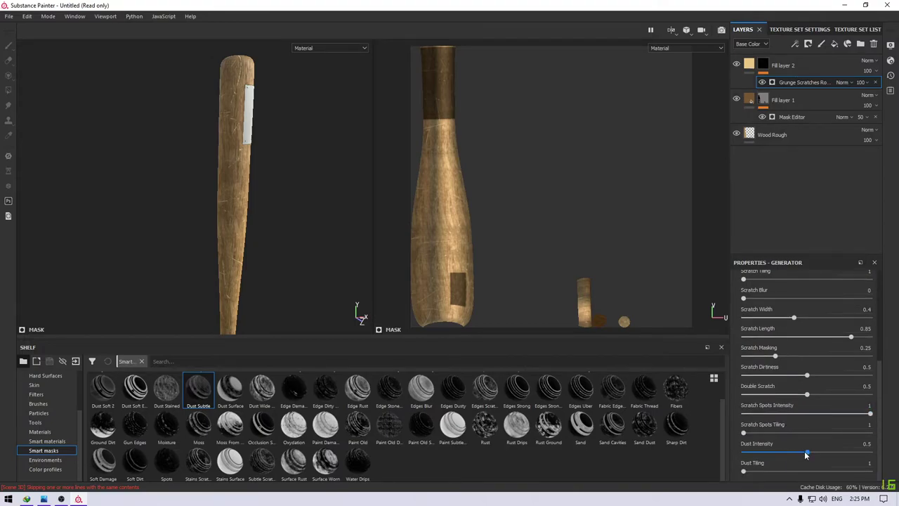
drag(806, 454, 830, 454)
click(863, 443)
text(6)
key(Return)
- Frame the whole bat including its knob and bring up the Texture Set List
alt+right_drag(311, 201, 201, 132)
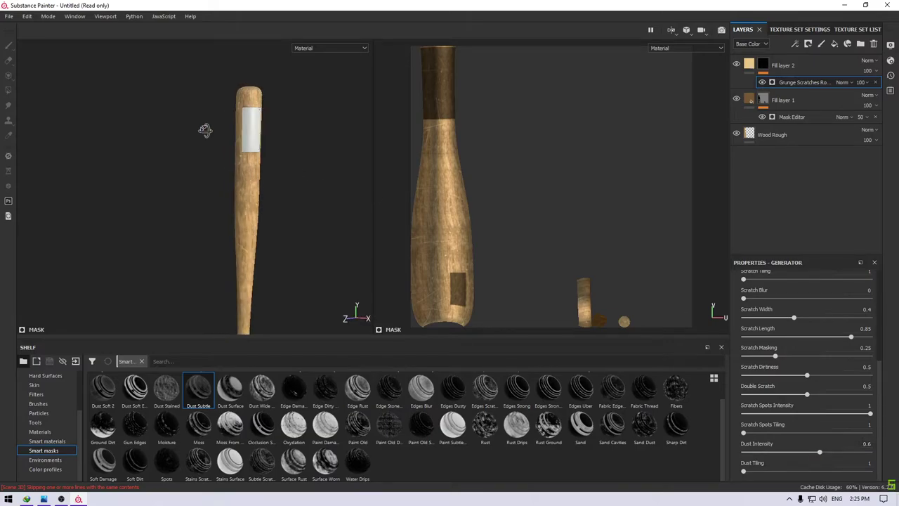
alt+drag(255, 142, 202, 169)
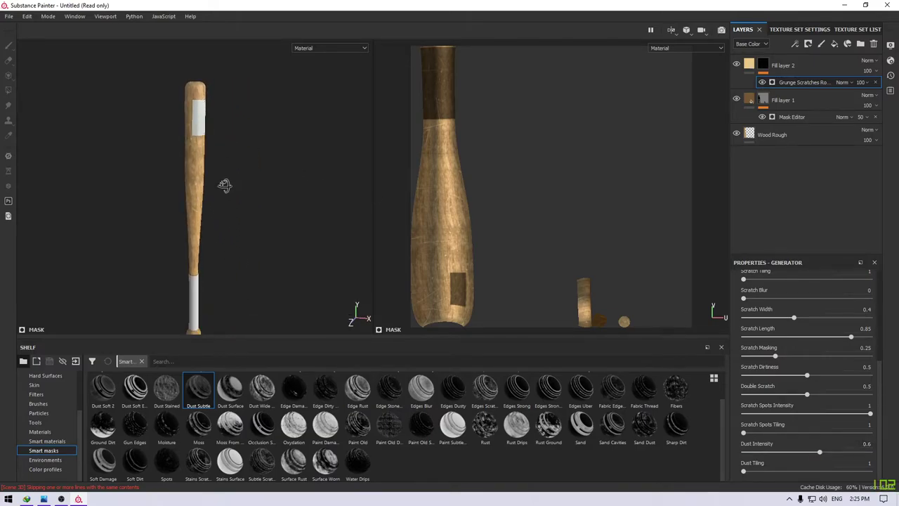
alt+right_drag(225, 185, 405, 213)
click(785, 29)
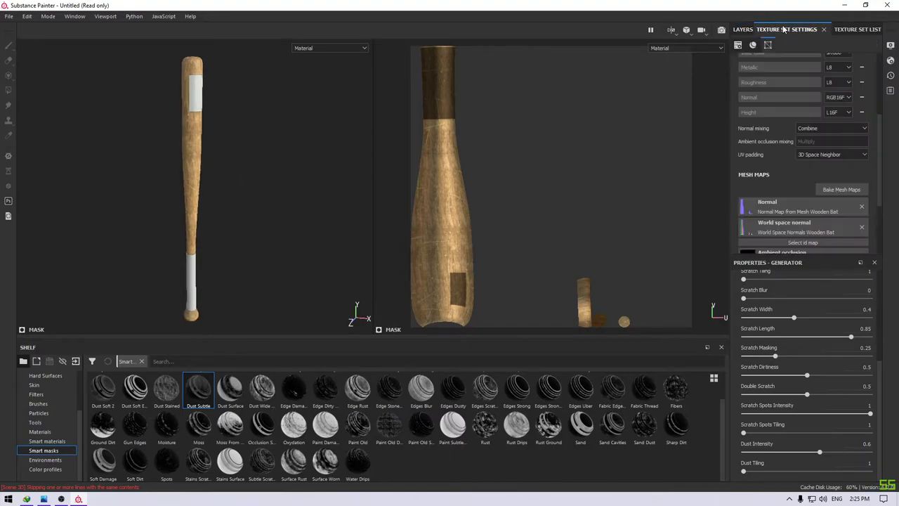
click(853, 29)
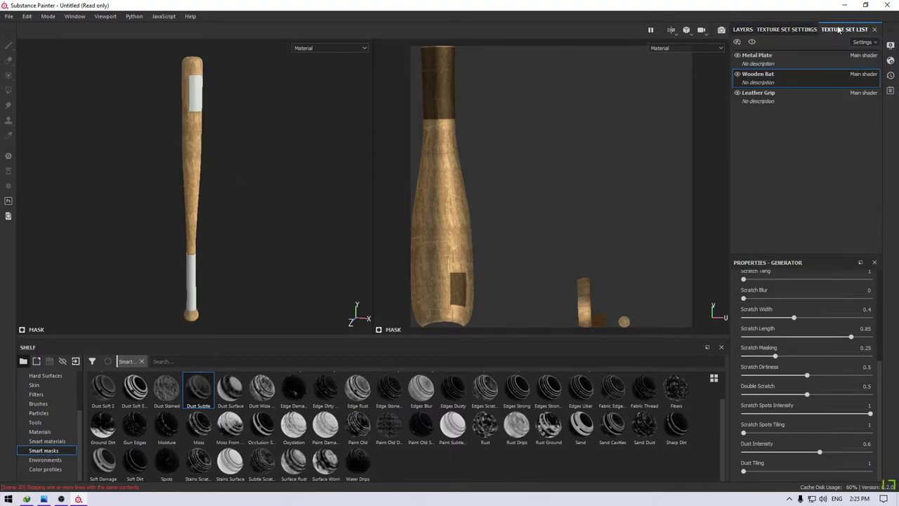
click(765, 55)
- Switch to the Leather Grip texture set and delete its empty default layer
click(758, 92)
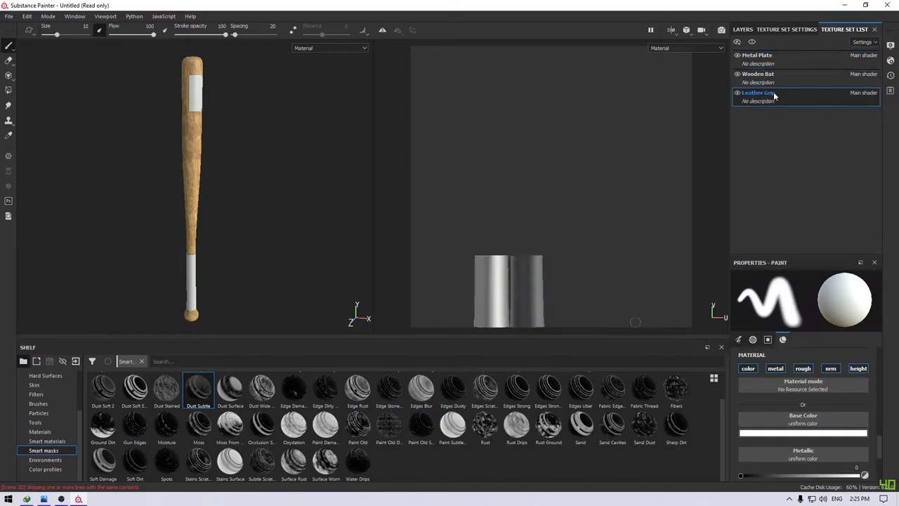
click(743, 29)
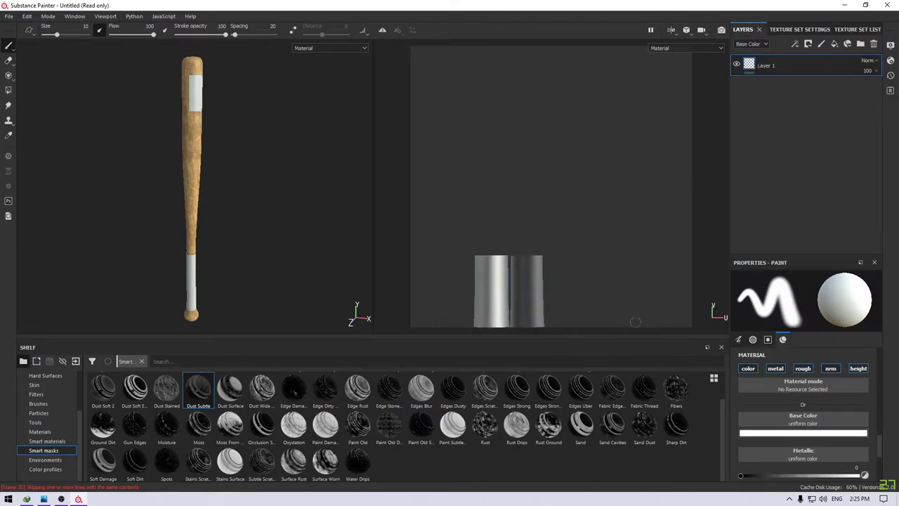
click(874, 44)
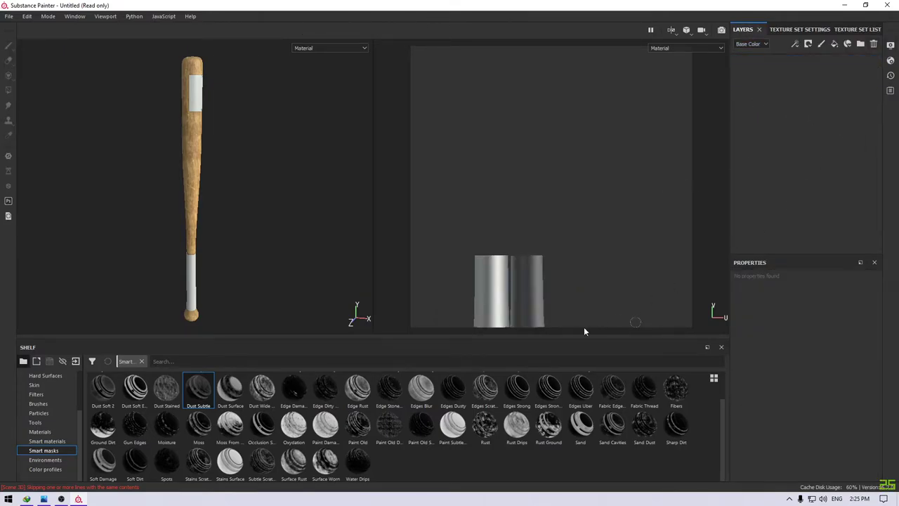
- Search the materials for 'leather' and apply Artificial Leather as a fill layer on the grip
click(35, 432)
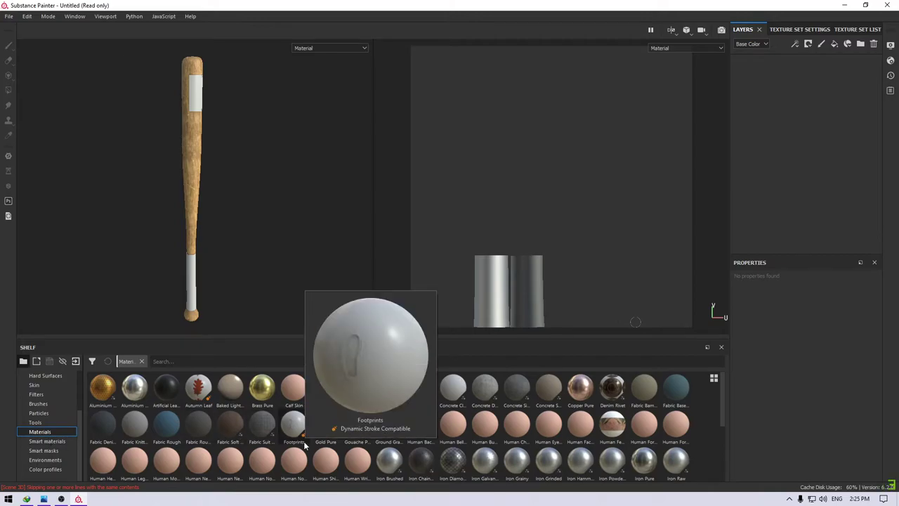
click(237, 362)
text(le)
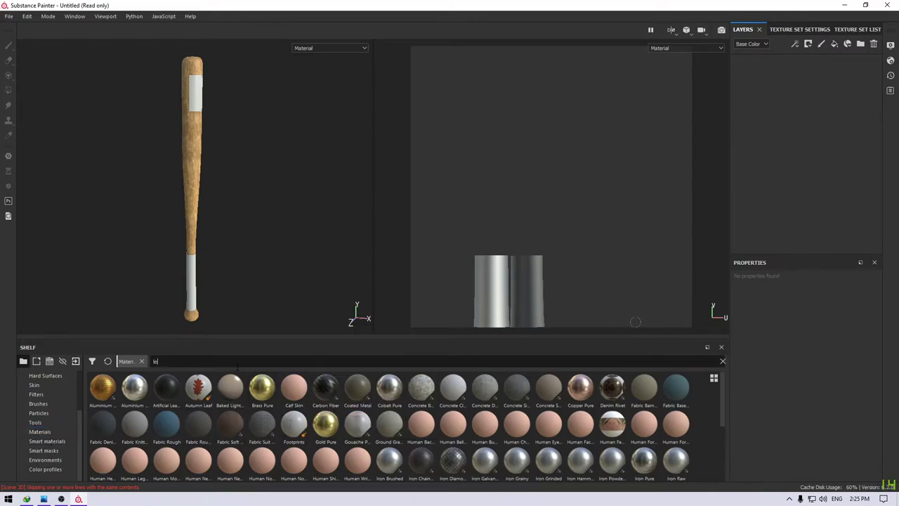
text(ather)
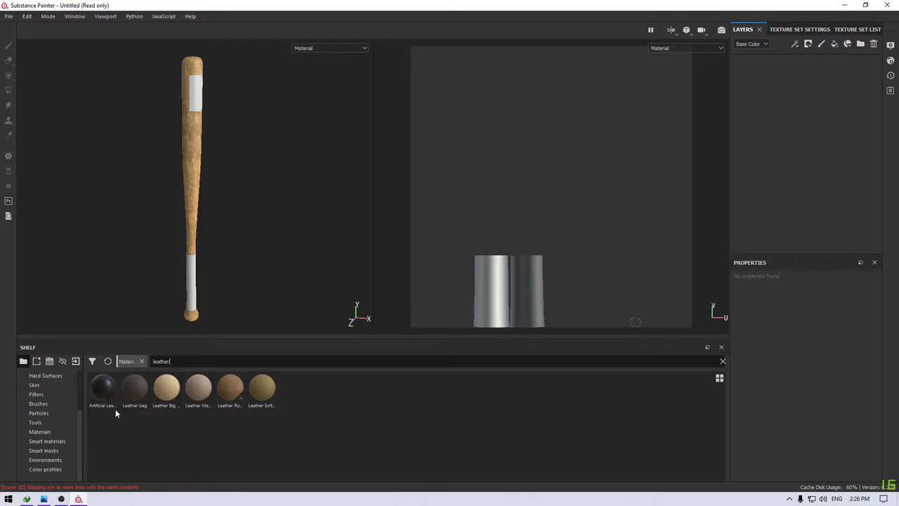
drag(107, 402, 741, 213)
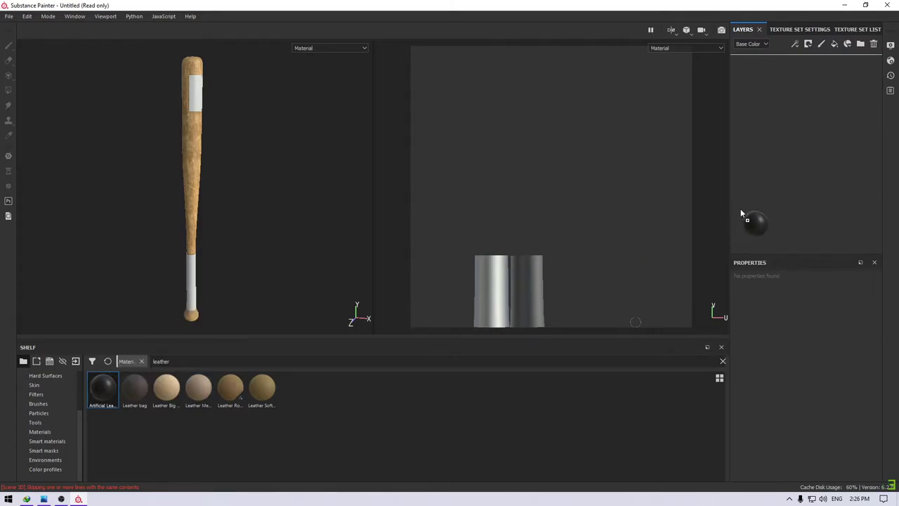
scroll(195, 74, up, 3)
scroll(243, 213, up, 2)
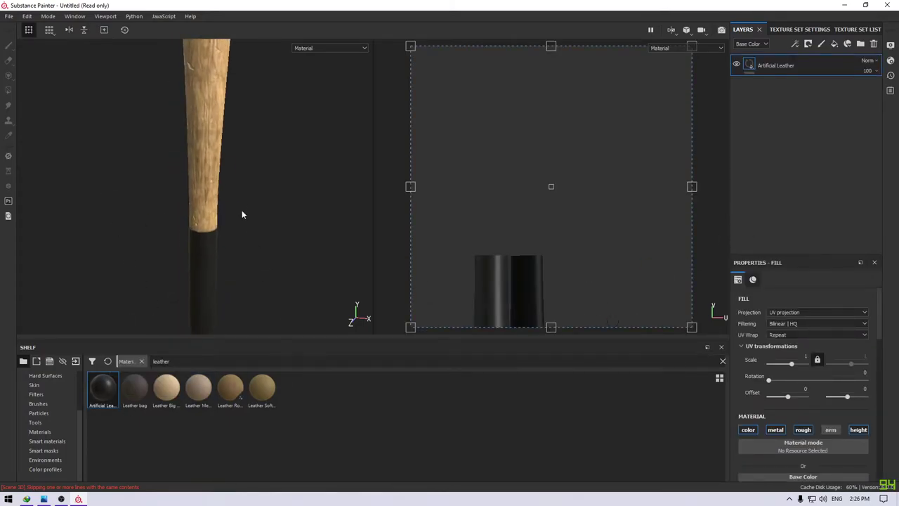
scroll(259, 231, up, 2)
alt+drag(260, 230, 241, 242)
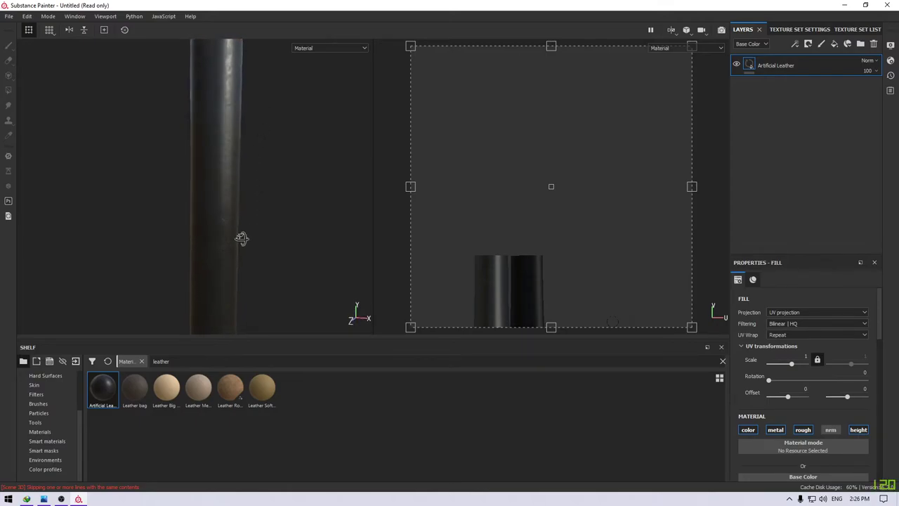
scroll(531, 279, up, 2)
scroll(555, 316, up, 2)
scroll(538, 267, up, 2)
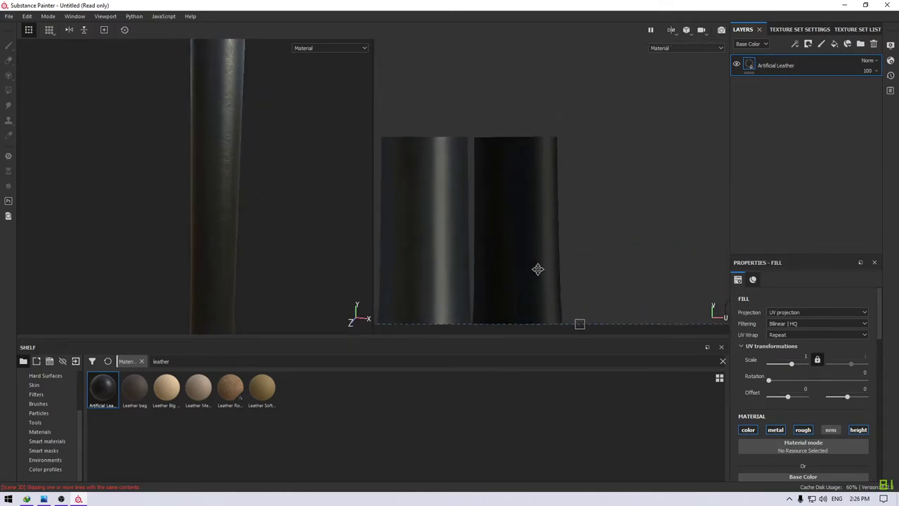
scroll(542, 278, up, 2)
scroll(583, 278, up, 1)
scroll(639, 235, up, 2)
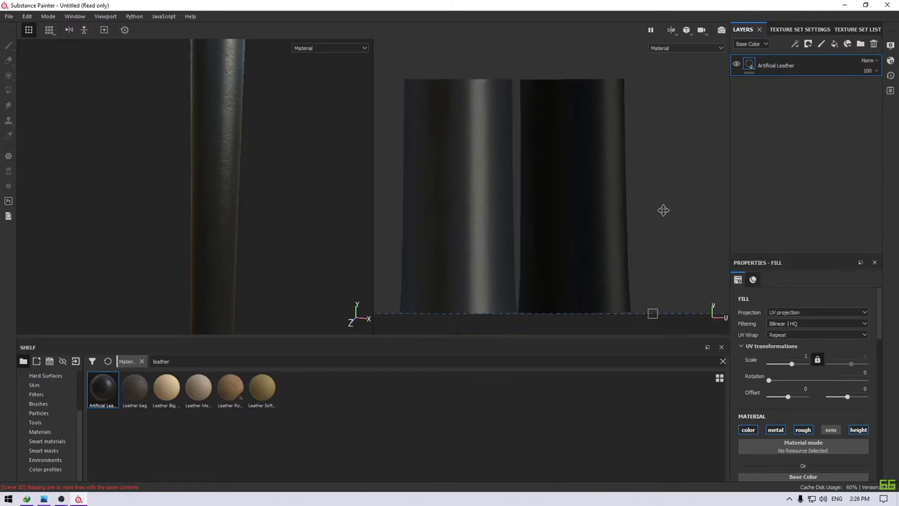
- Add a height-only Fill layer 1 above the leather with height -0.2
click(834, 43)
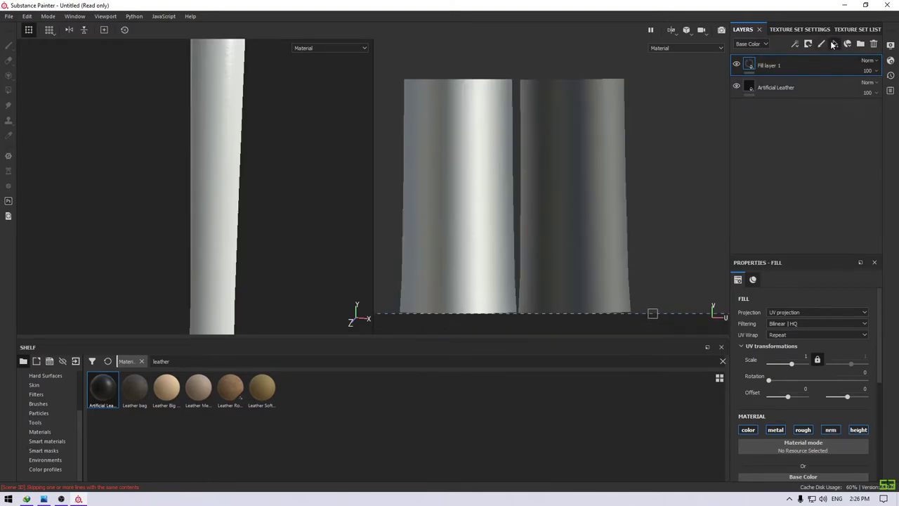
click(748, 429)
click(776, 429)
click(802, 429)
click(830, 429)
scroll(829, 441, down, 3)
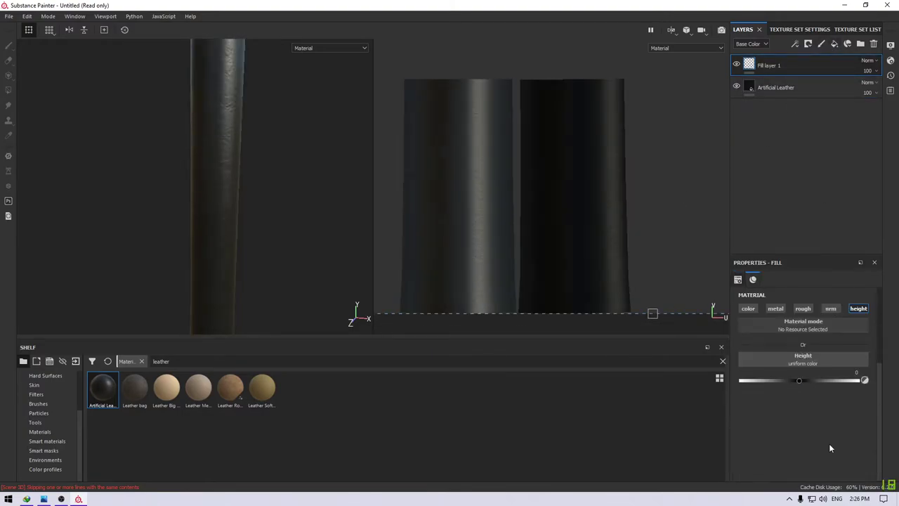
drag(799, 381, 792, 383)
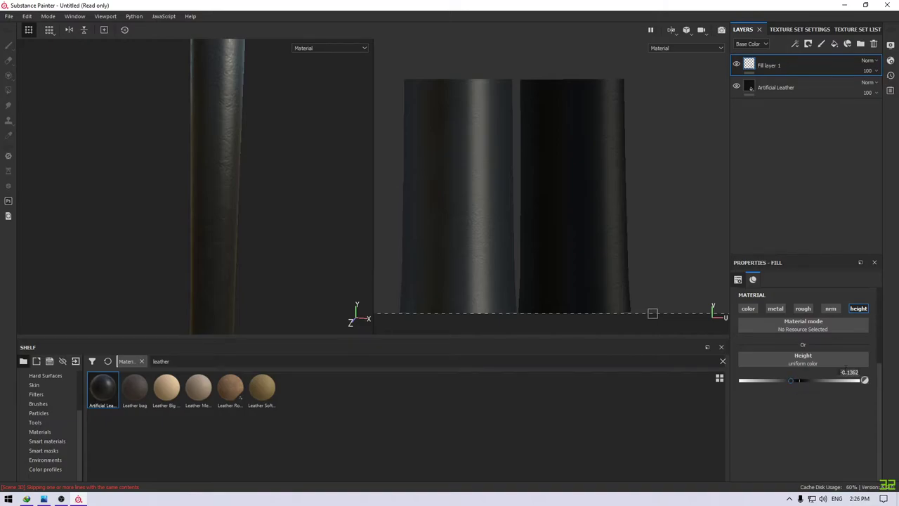
text(-0)
- Pick the Basic Hard brush, test a paint effect on Fill layer 1, then undo and remove it
click(51, 402)
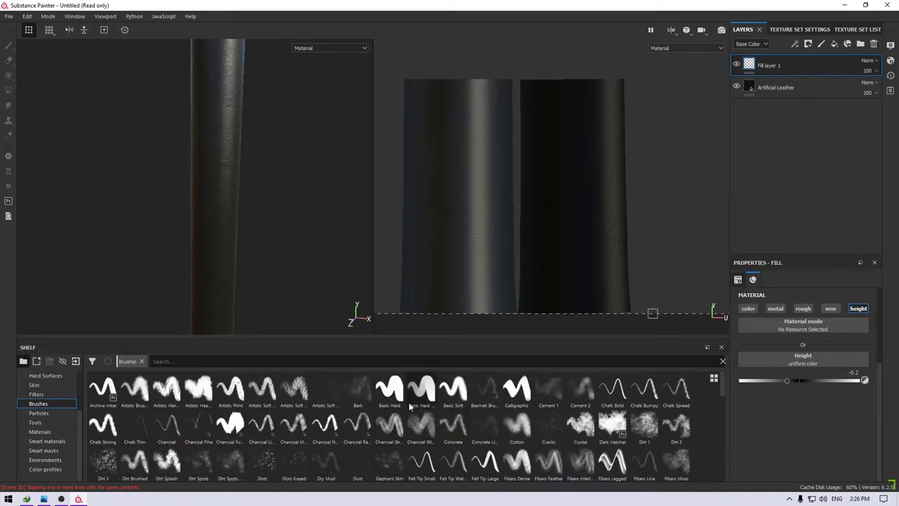
click(390, 391)
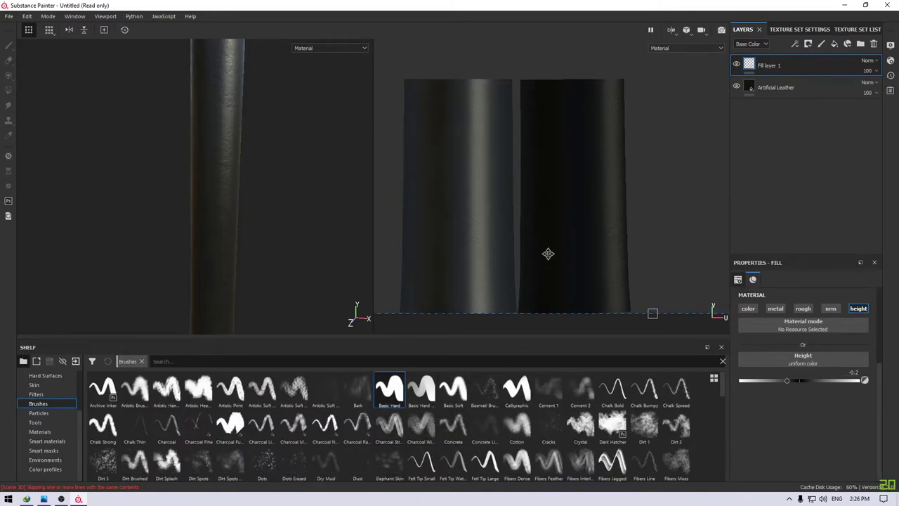
right_click(771, 67)
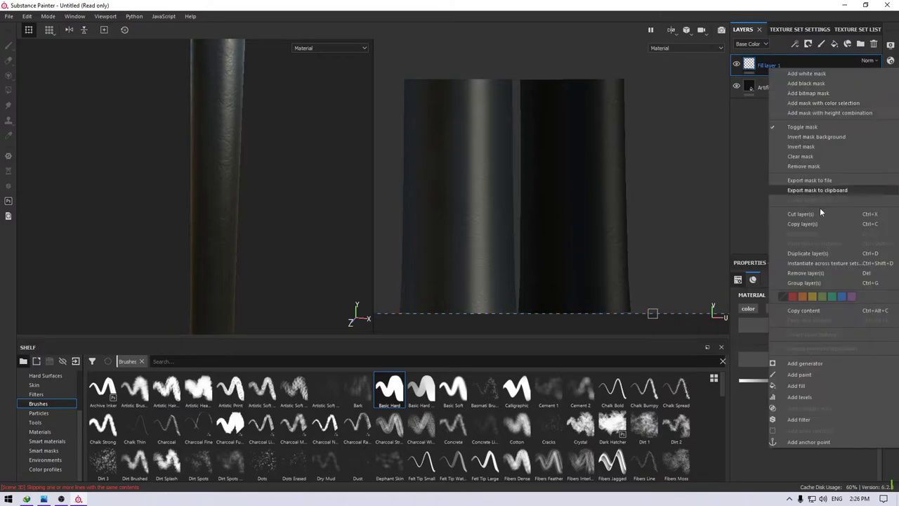
click(809, 373)
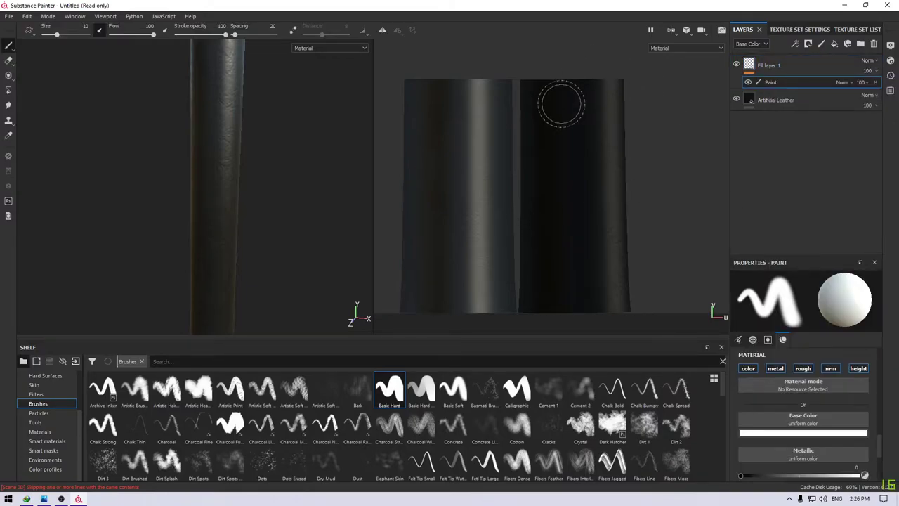
ctrl+right_drag(561, 103, 532, 106)
drag(527, 112, 642, 115)
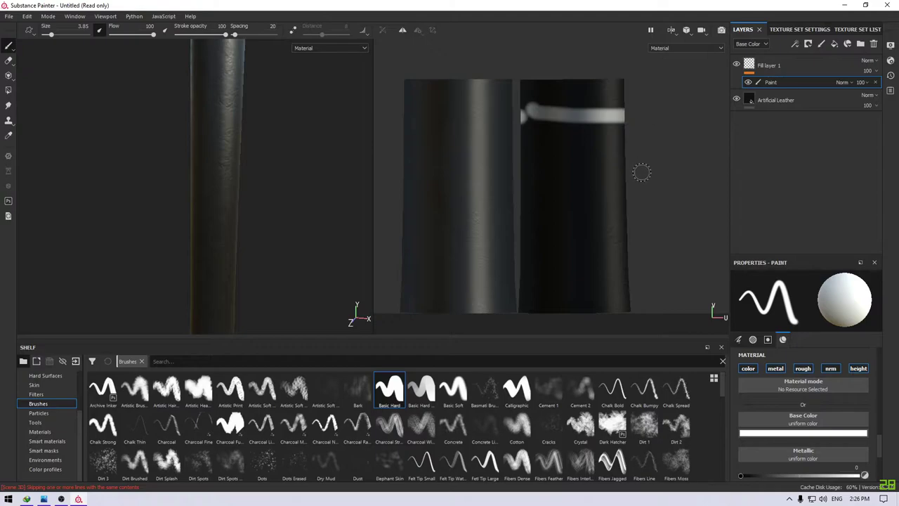
key(ctrl+z)
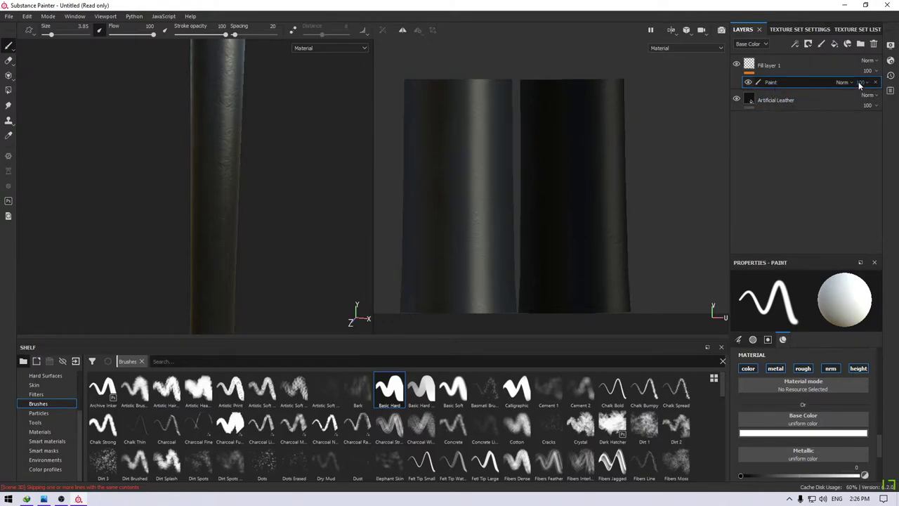
key(Delete)
- Add a black mask to Fill layer 1 and lower its height to -0.5
right_click(791, 65)
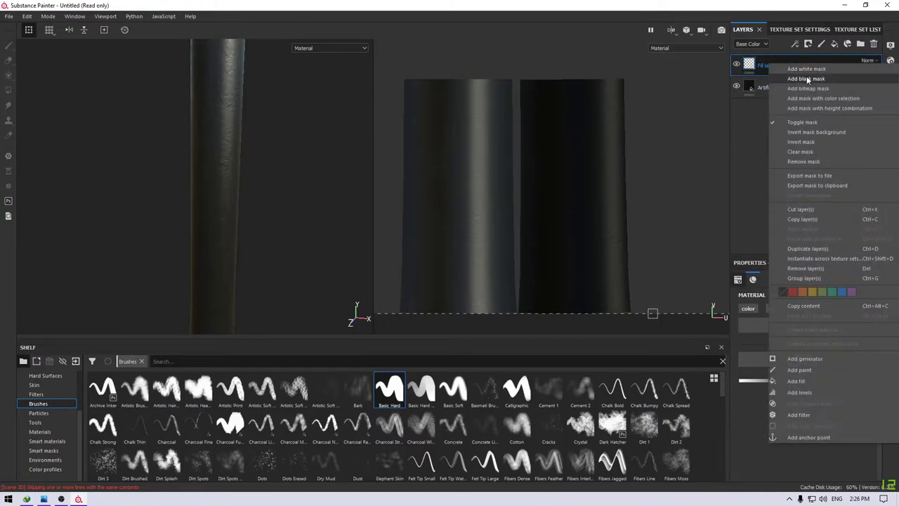
click(806, 76)
right_click(791, 66)
click(496, 116)
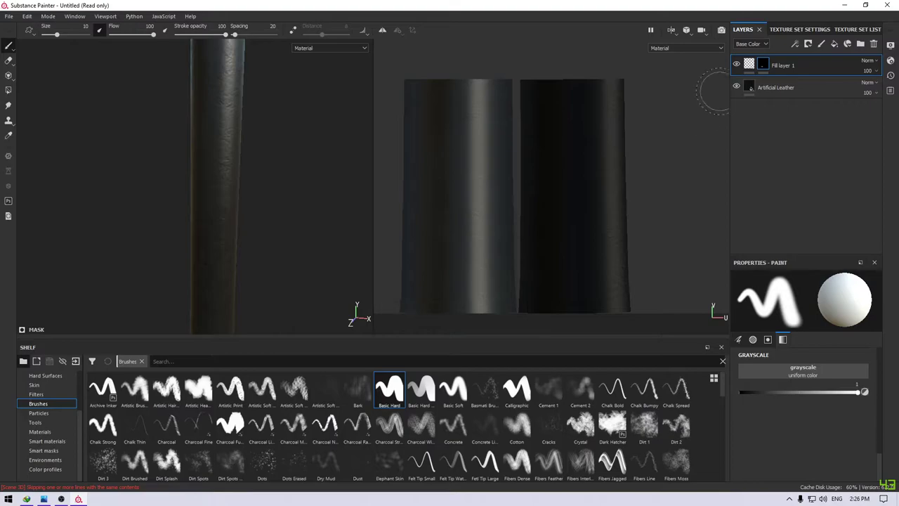
click(748, 64)
drag(786, 382, 776, 380)
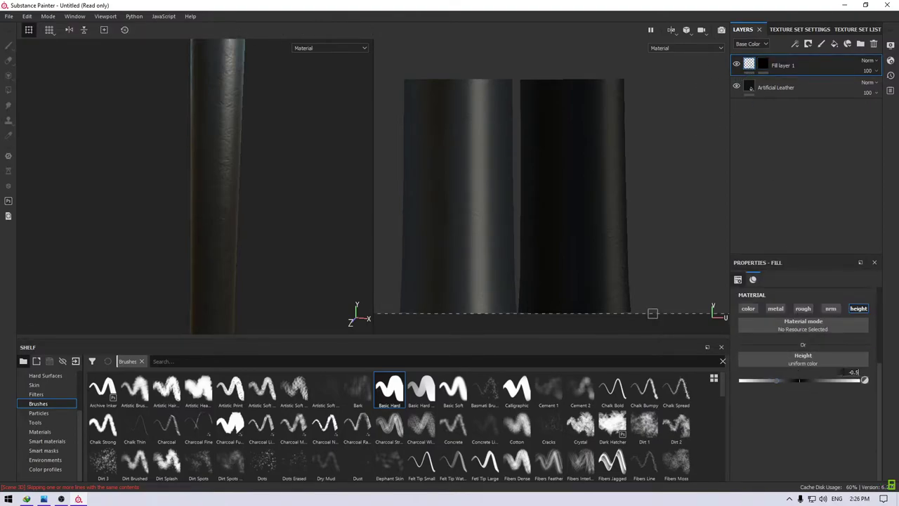
- Paint a groove band across the top of the UV strips on the mask with a smaller brush
click(763, 65)
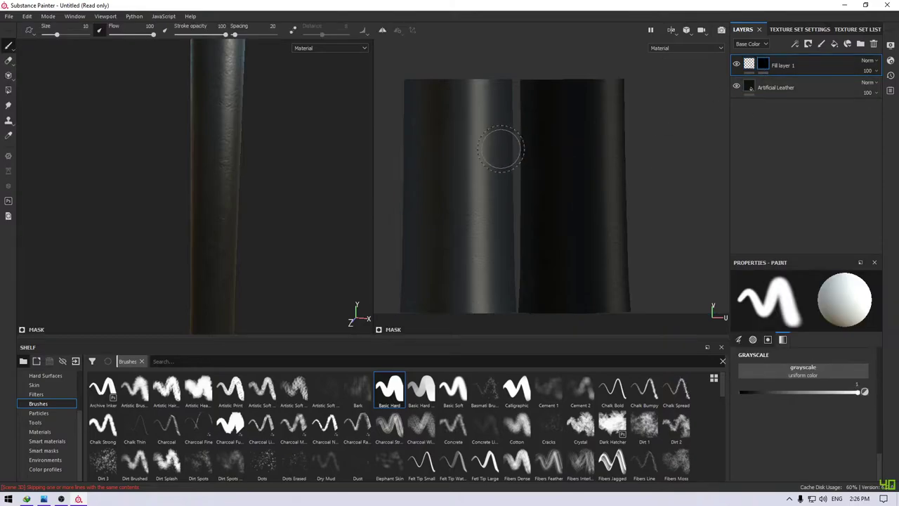
drag(502, 147, 641, 148)
key(ctrl+z)
mouse_move(641, 148)
ctrl+right_down()
mouse_move(576, 168)
mouse_move(412, 96)
ctrl+right_up()
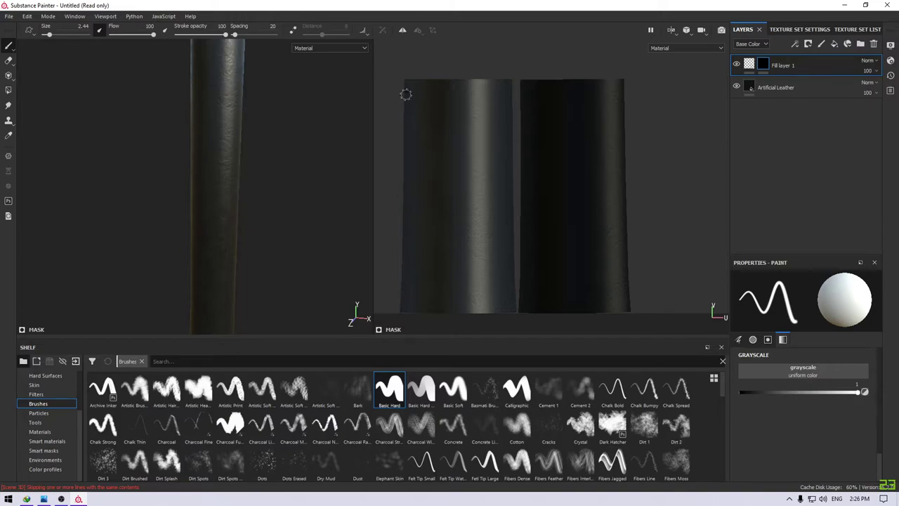
drag(406, 94, 622, 92)
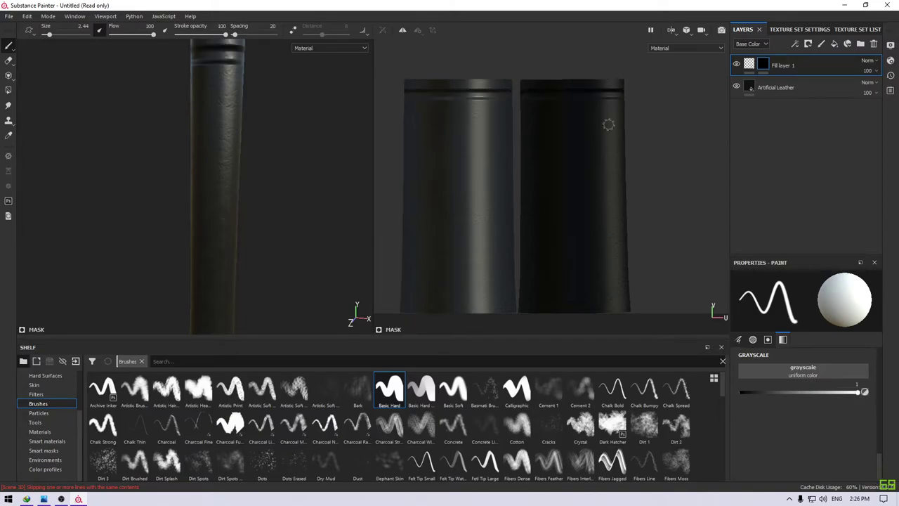
scroll(211, 181, down, 3)
middle_drag(88, 127, 270, 133)
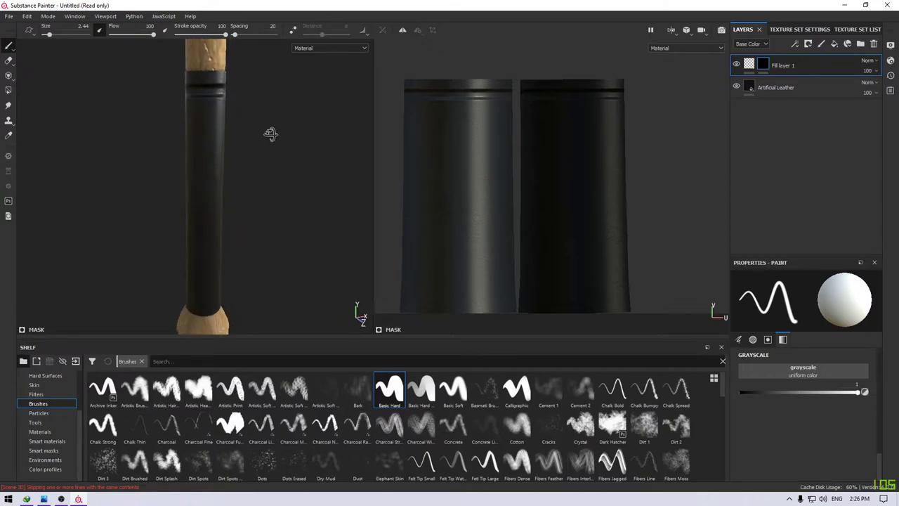
alt+drag(271, 134, 287, 144)
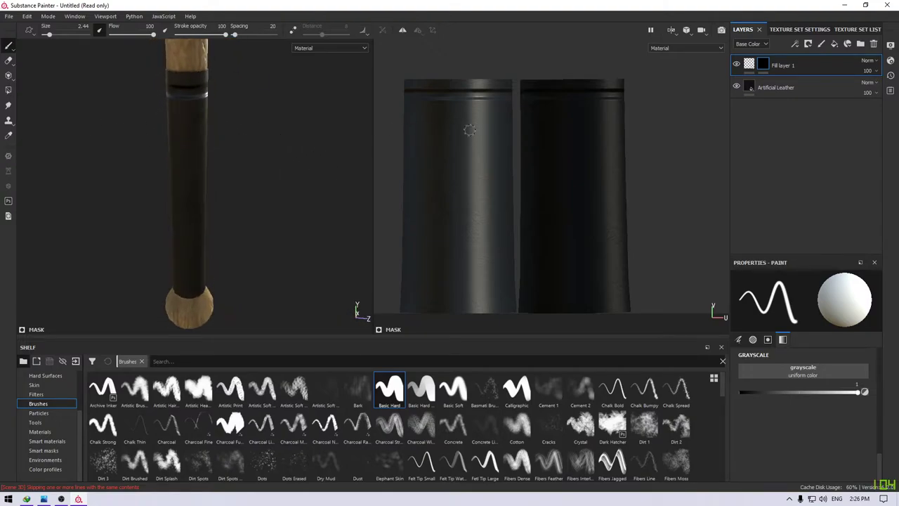
scroll(523, 162, up, 2)
scroll(555, 174, up, 2)
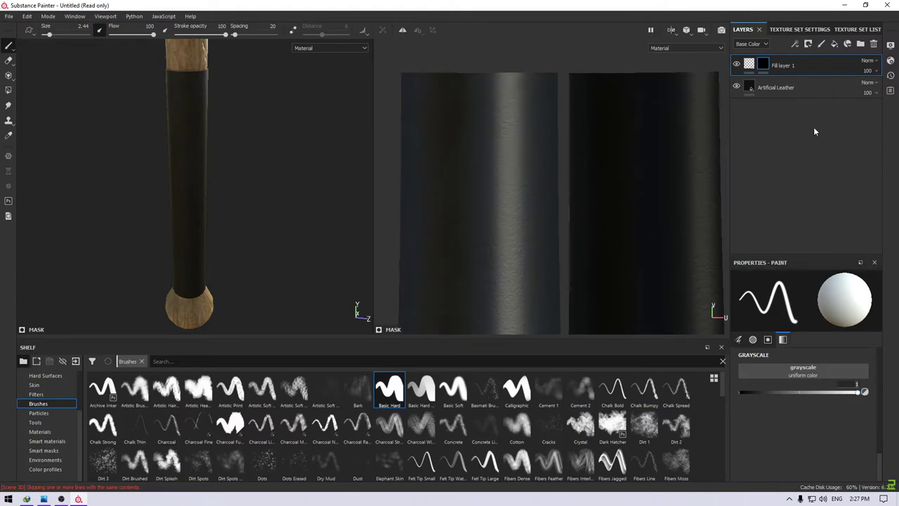
- At height -0.3, Shift-click two straight groove lines across the strips with brush size 0.93
click(749, 64)
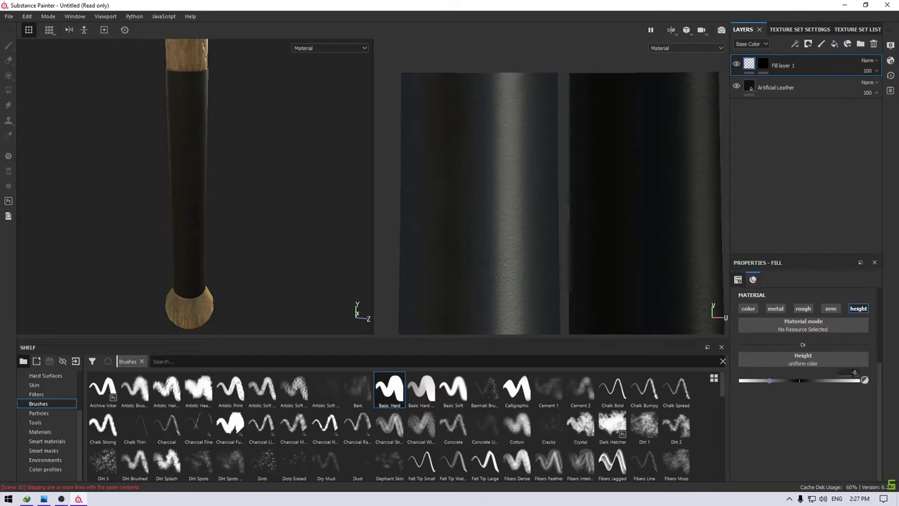
click(763, 64)
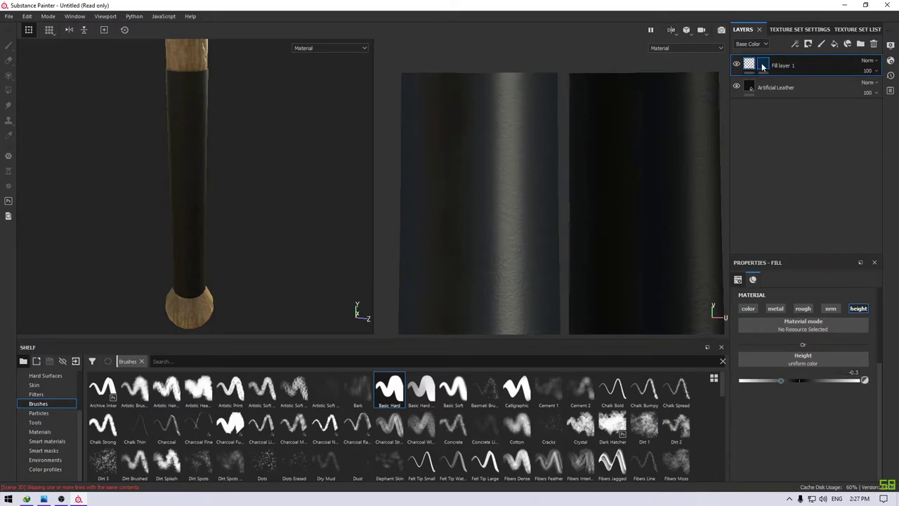
ctrl+right_drag(501, 134, 388, 99)
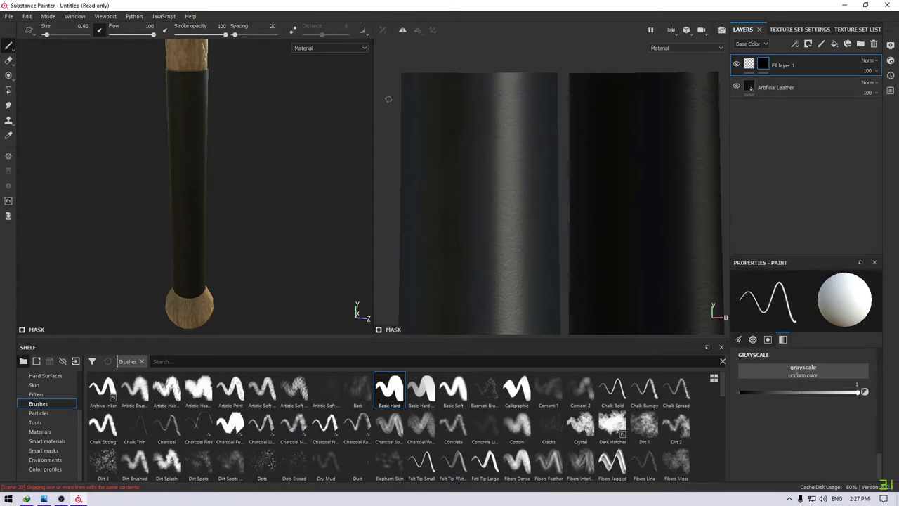
key(shift)
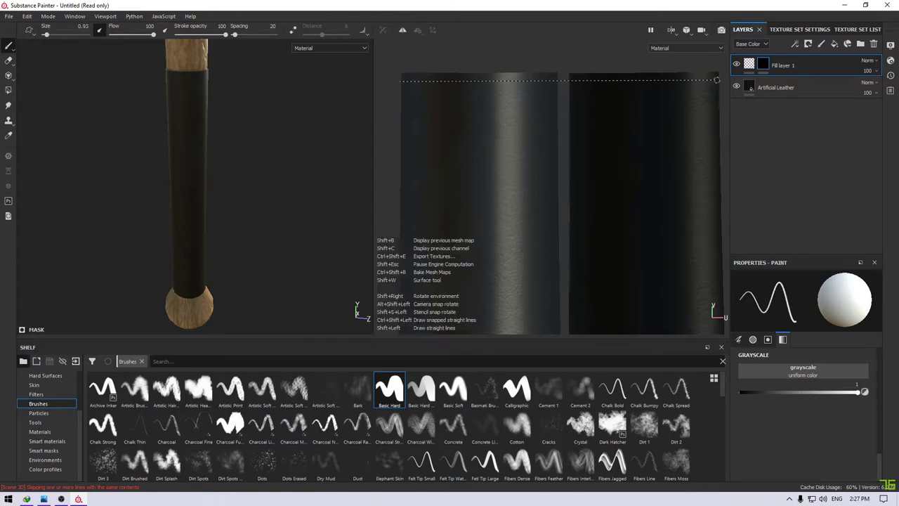
shift+click(718, 78)
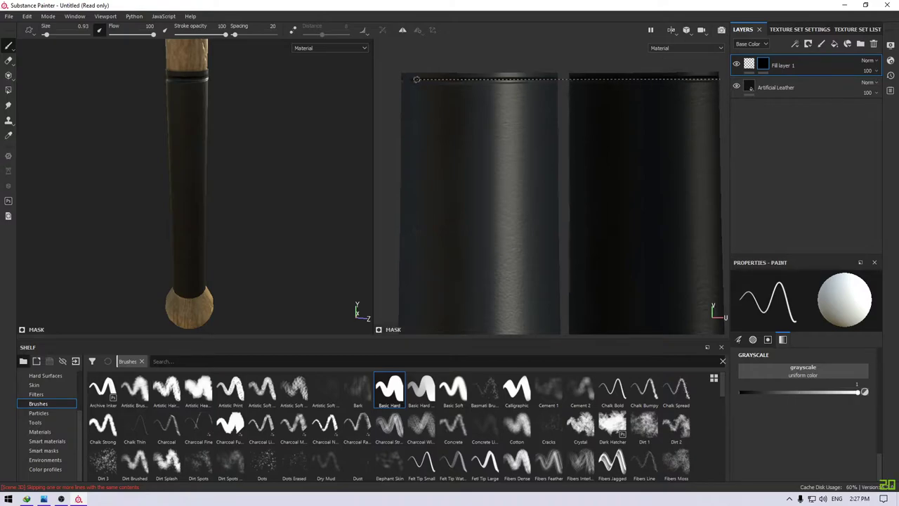
shift+click(387, 77)
click(399, 115)
shift+click(721, 114)
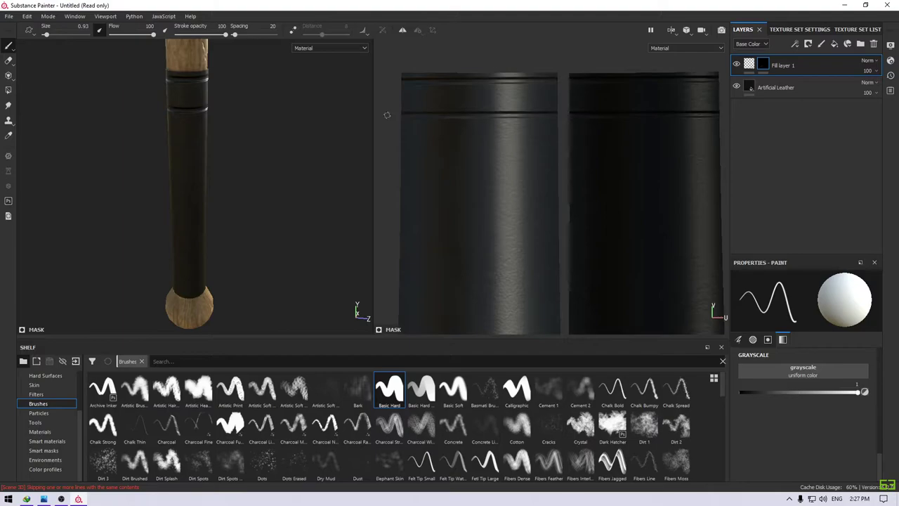
mouse_move(171, 124)
alt+mouse_down()
mouse_move(241, 84)
mouse_move(302, 70)
alt+mouse_up()
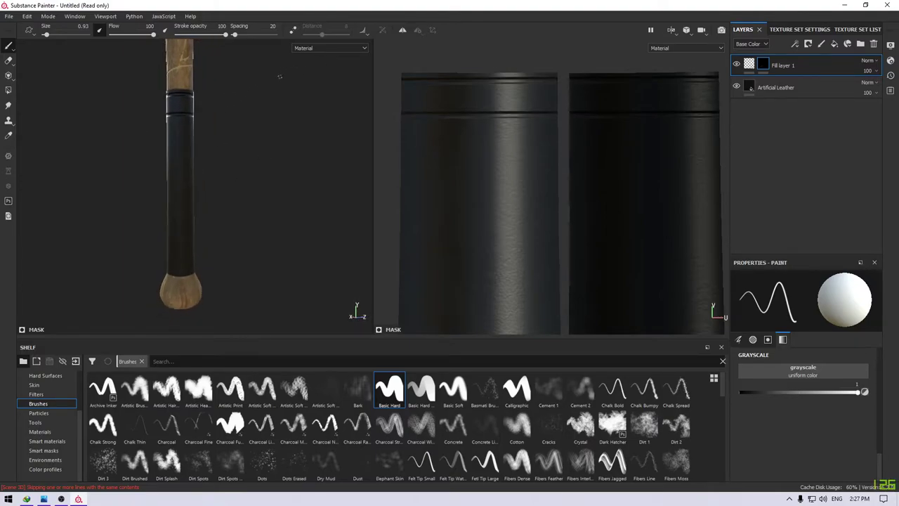
mouse_move(461, 113)
alt+right_down()
mouse_move(510, 143)
mouse_move(552, 198)
alt+right_up()
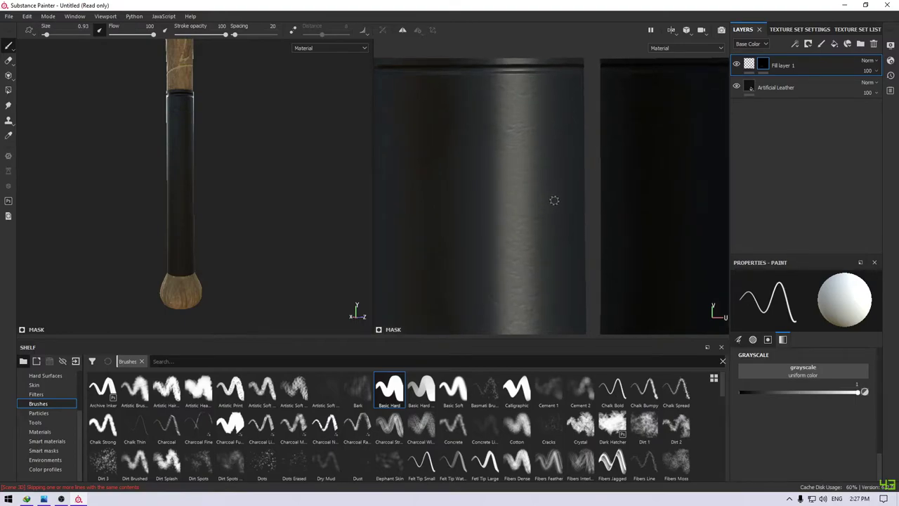
scroll(640, 260, up, 1)
- Set Fill layer 1's height to -0.1 and paint another straight groove line below the first
click(749, 64)
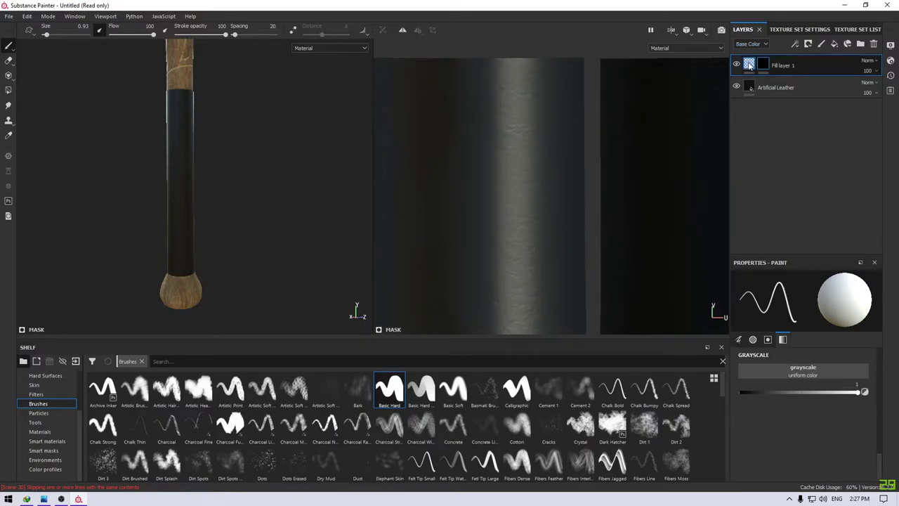
click(854, 372)
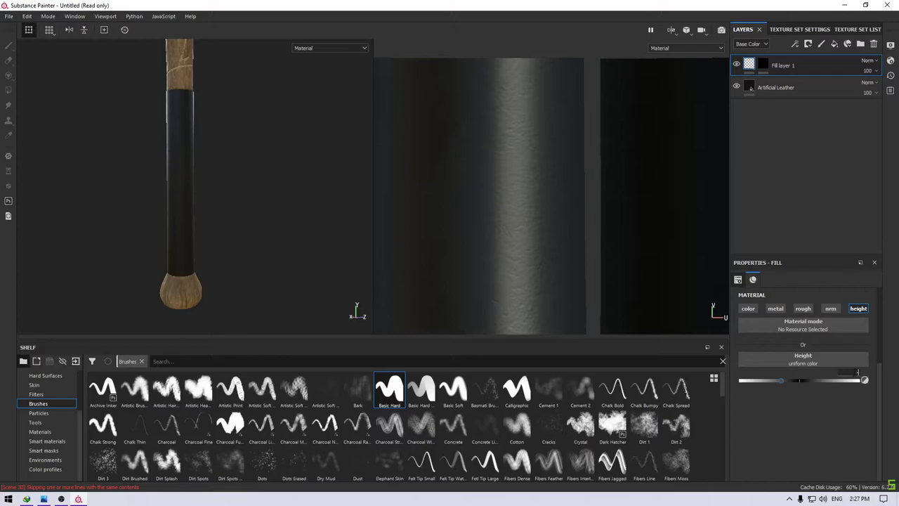
click(763, 63)
scroll(512, 190, down, 1)
scroll(471, 148, down, 1)
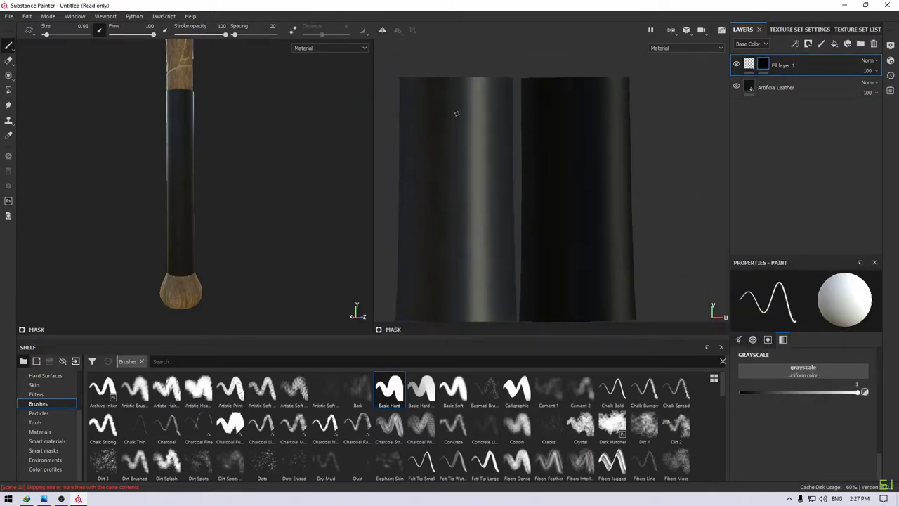
drag(402, 92, 613, 89)
key(ctrl+z)
shift+right_drag(401, 85, 604, 100)
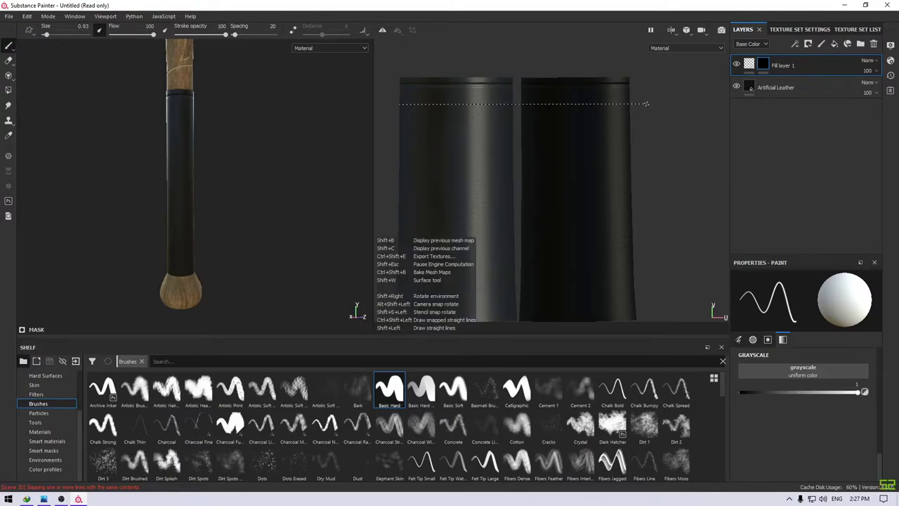
shift+click(380, 102)
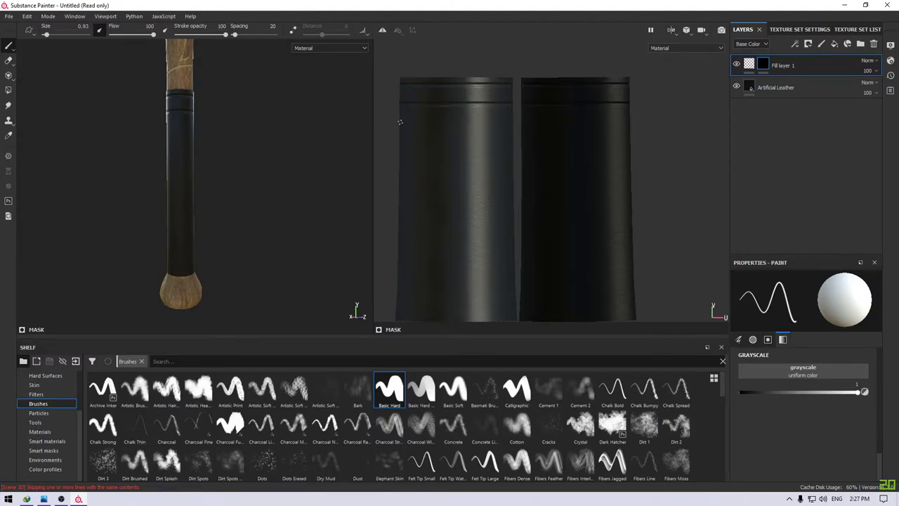
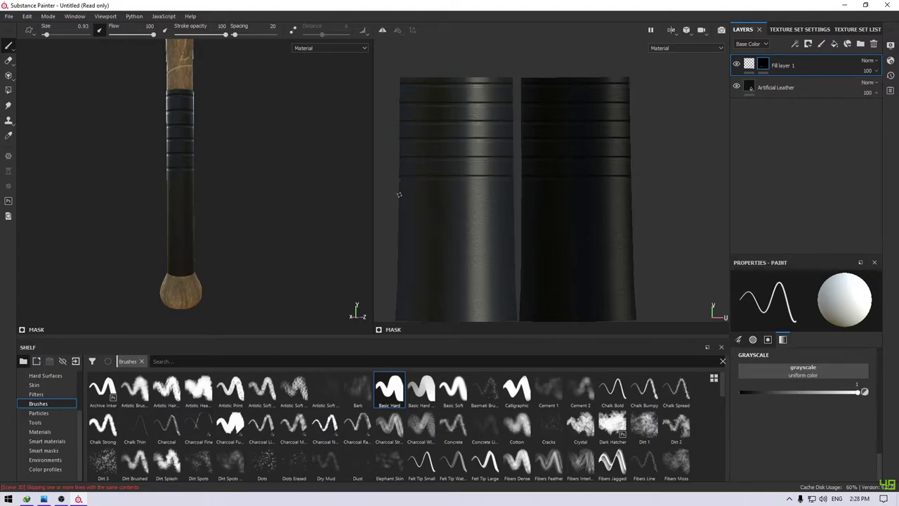
- Paint straight dark groove lines across the black grip wrap in Fill layer 1's mask
shift+click(638, 197)
shift+click(402, 221)
shift+click(635, 221)
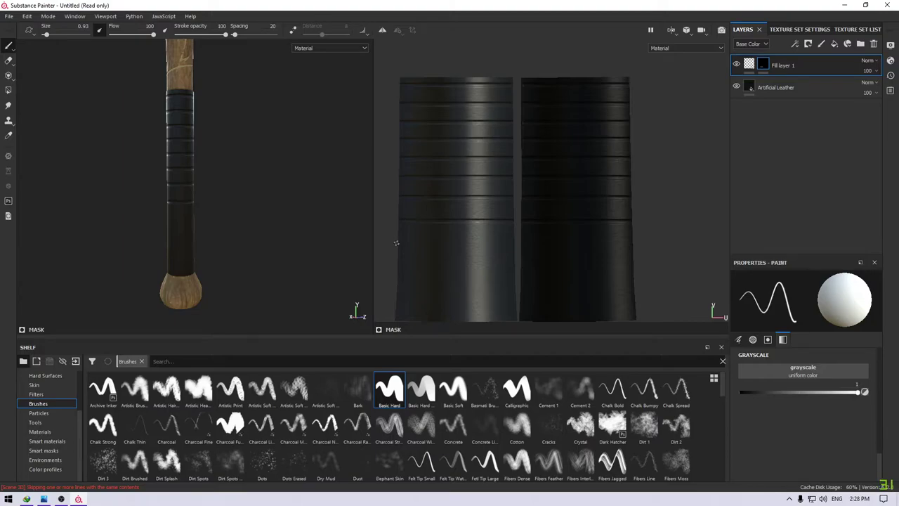
shift+click(658, 240)
shift+click(387, 242)
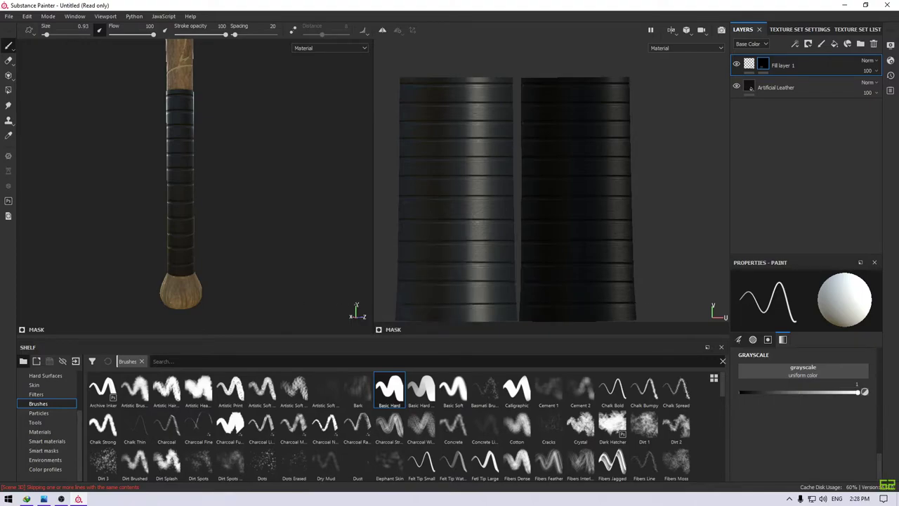
mouse_move(259, 247)
alt+right_down()
mouse_move(242, 224)
mouse_move(424, 132)
alt+right_up()
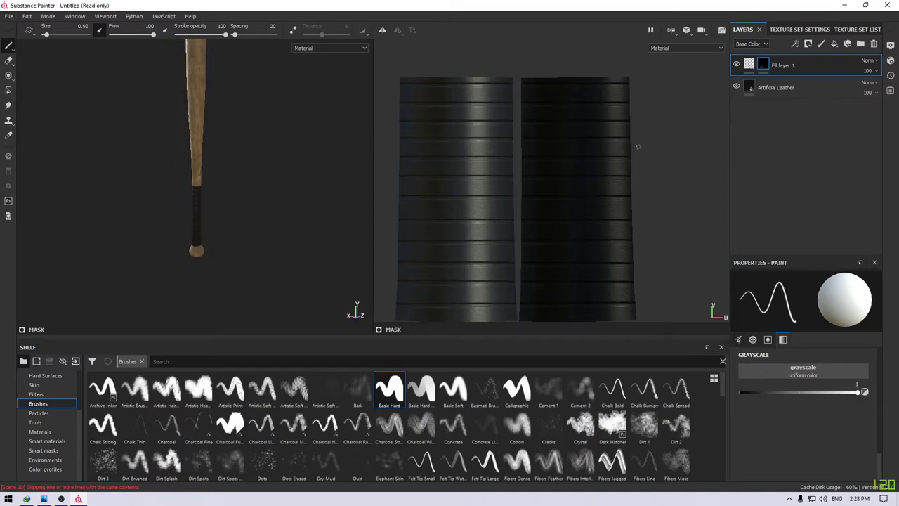
double_click(784, 66)
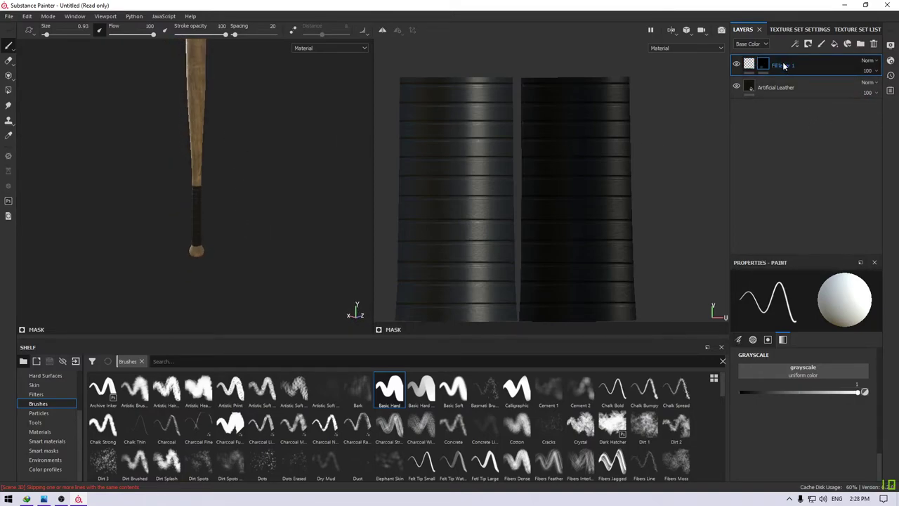
- Add Fill layer 2 with metallic, normal and height off and raised roughness
click(834, 44)
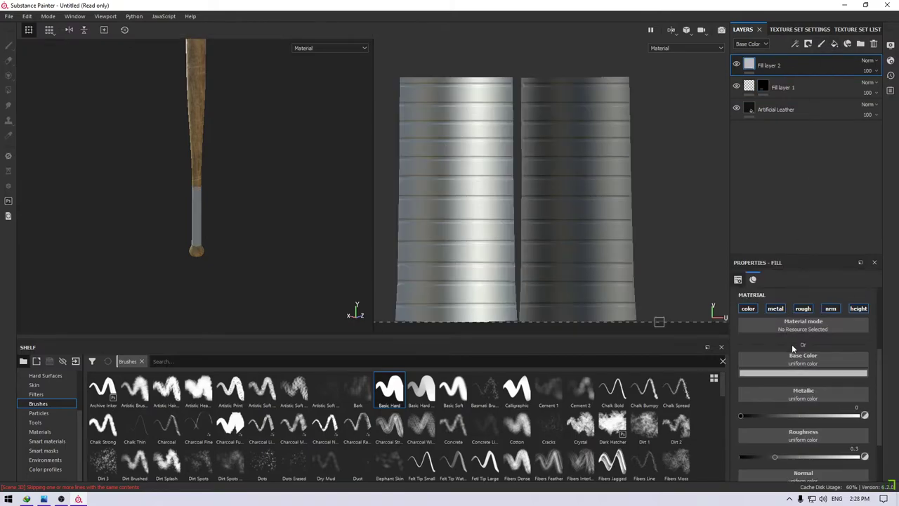
click(776, 309)
click(830, 308)
click(858, 308)
drag(776, 415, 862, 416)
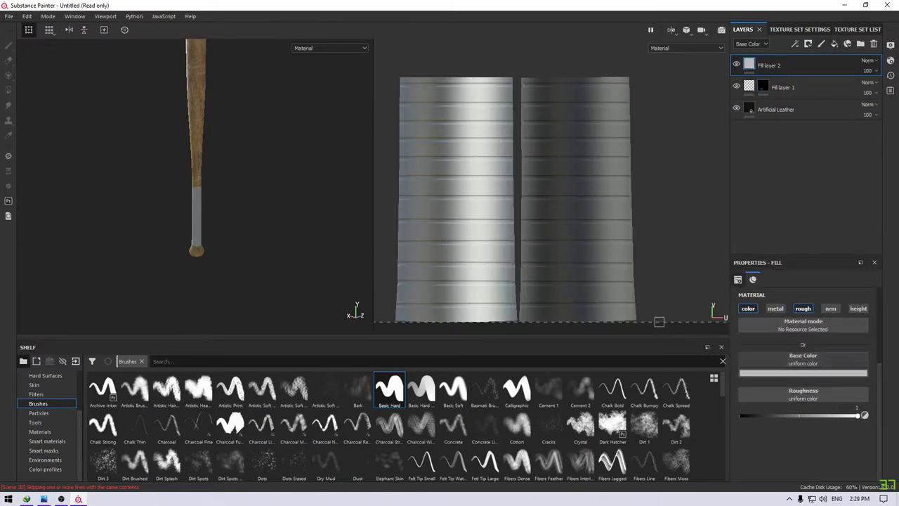
- Mask Fill layer 2 with the Dust Plastic and Dust Soft 2 smart masks
click(37, 450)
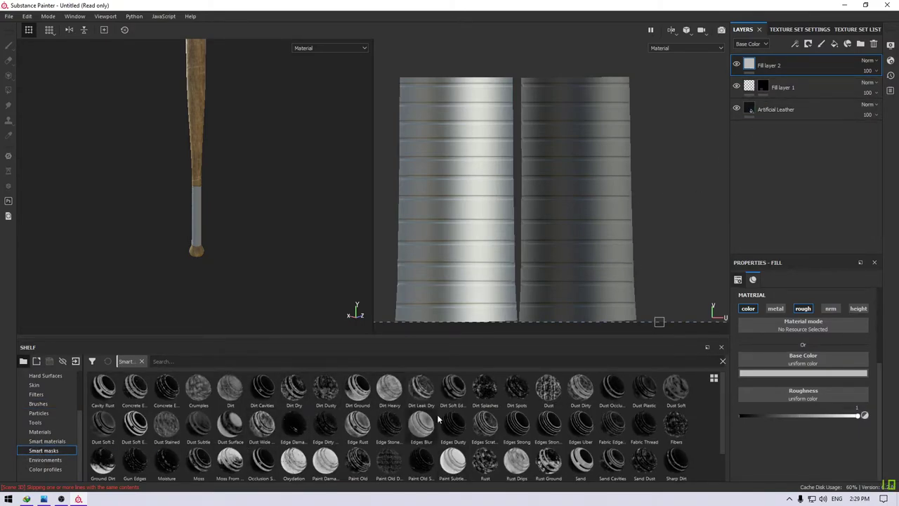
drag(642, 388, 781, 64)
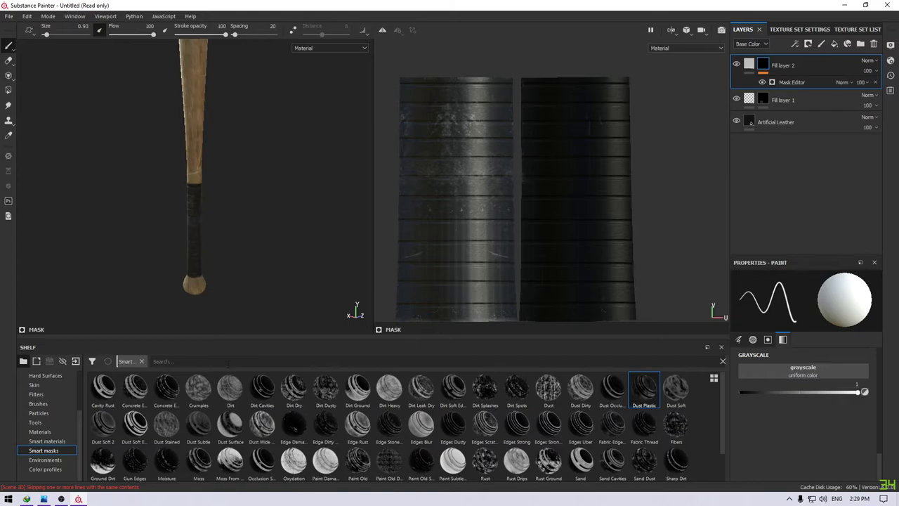
scroll(247, 211, up, 5)
scroll(246, 203, up, 2)
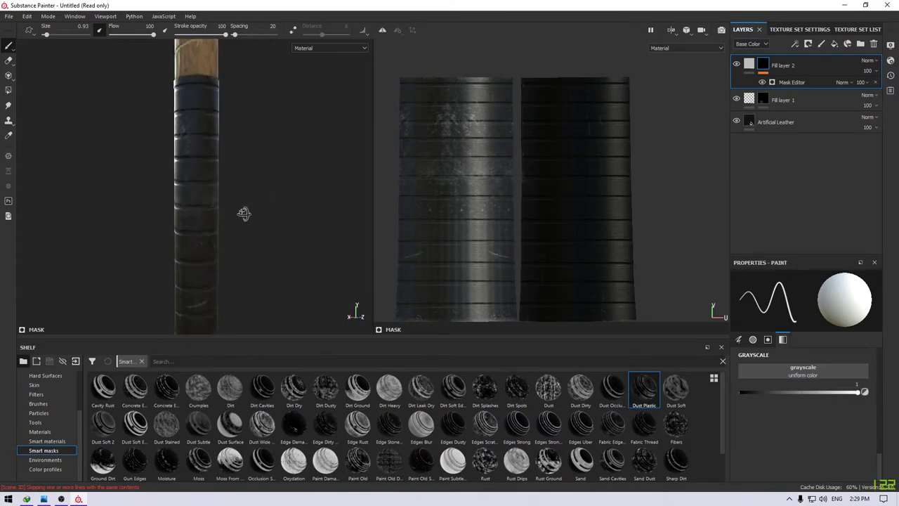
scroll(245, 221, up, 2)
scroll(256, 233, up, 2)
scroll(274, 257, up, 1)
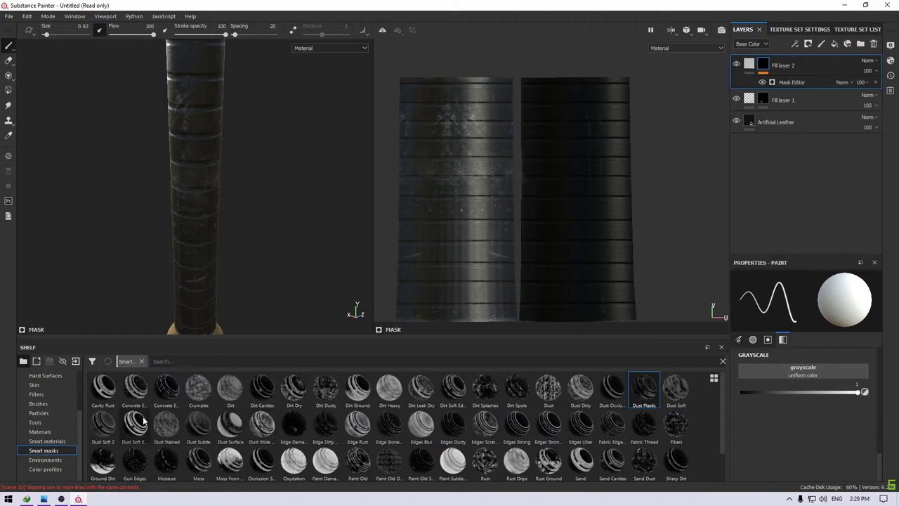
drag(120, 422, 805, 82)
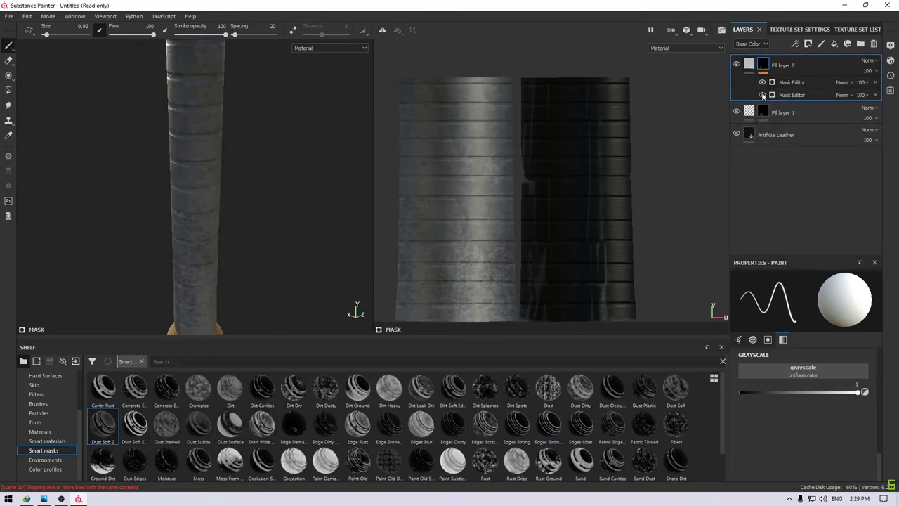
click(762, 95)
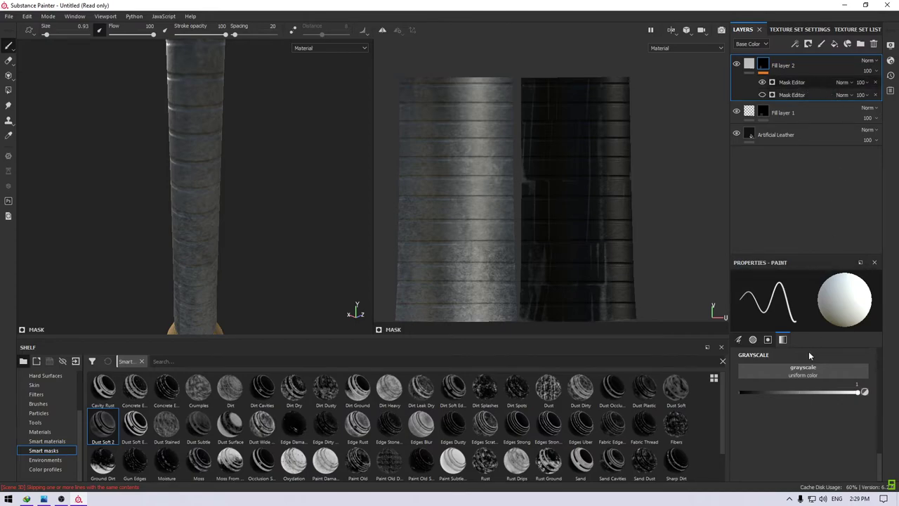
click(800, 82)
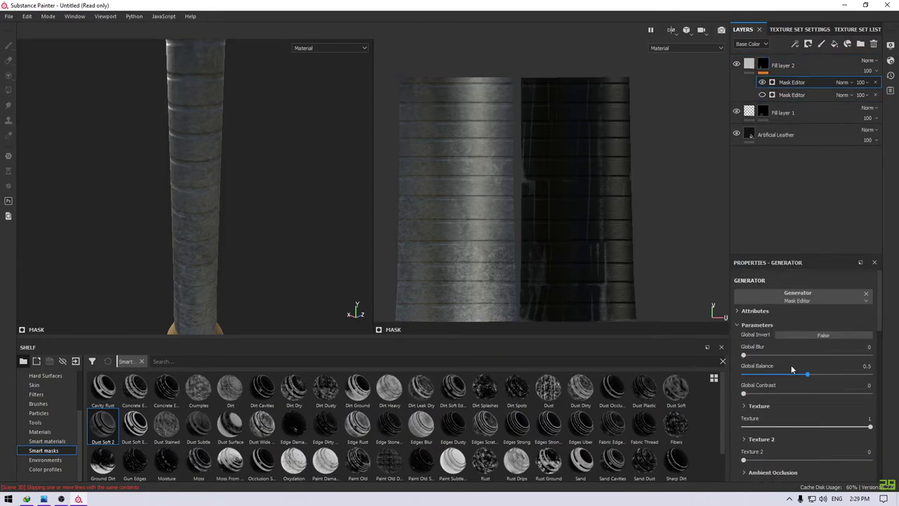
- Delete one dust mask, raise the other's balance, and set Fill layer 2 to Tri-planar projection
drag(792, 373, 784, 375)
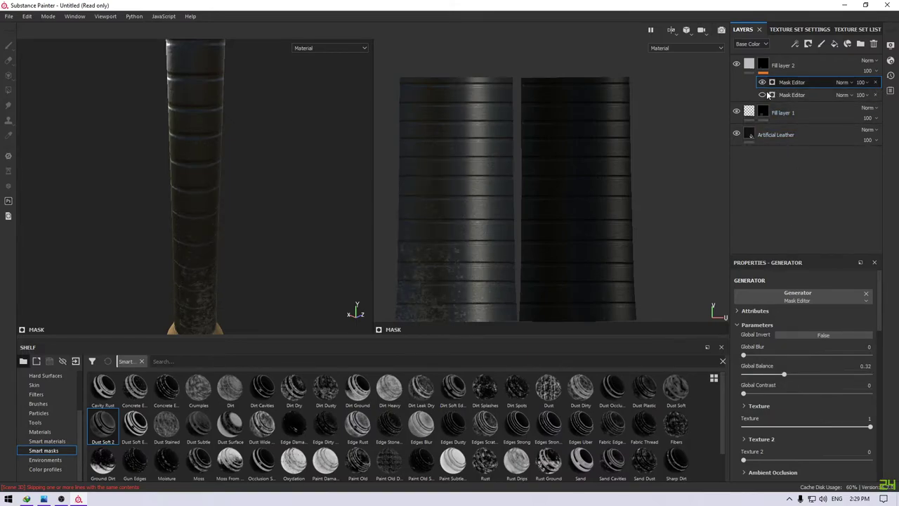
key(Delete)
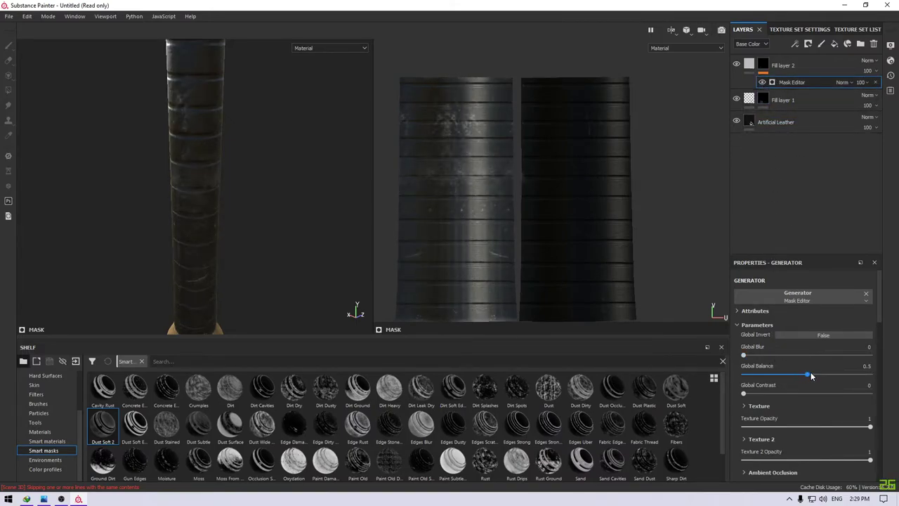
drag(812, 376, 842, 376)
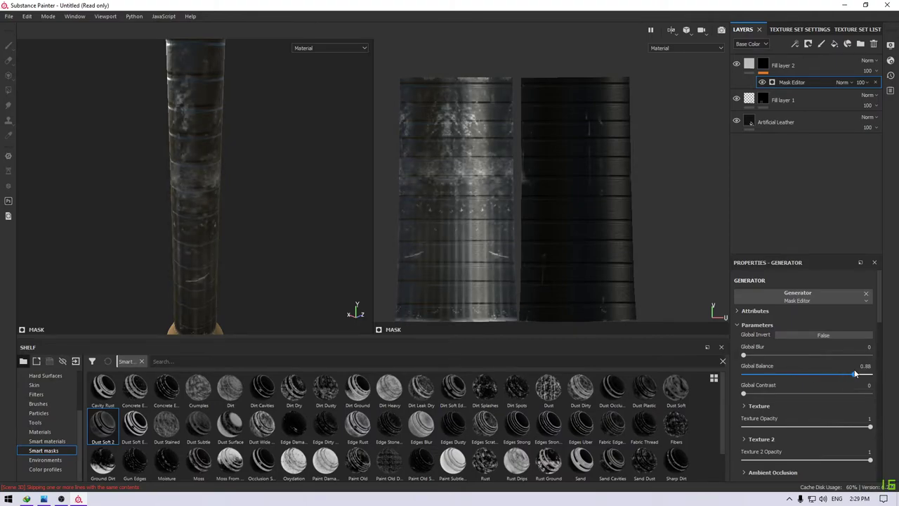
click(748, 64)
click(792, 313)
click(796, 335)
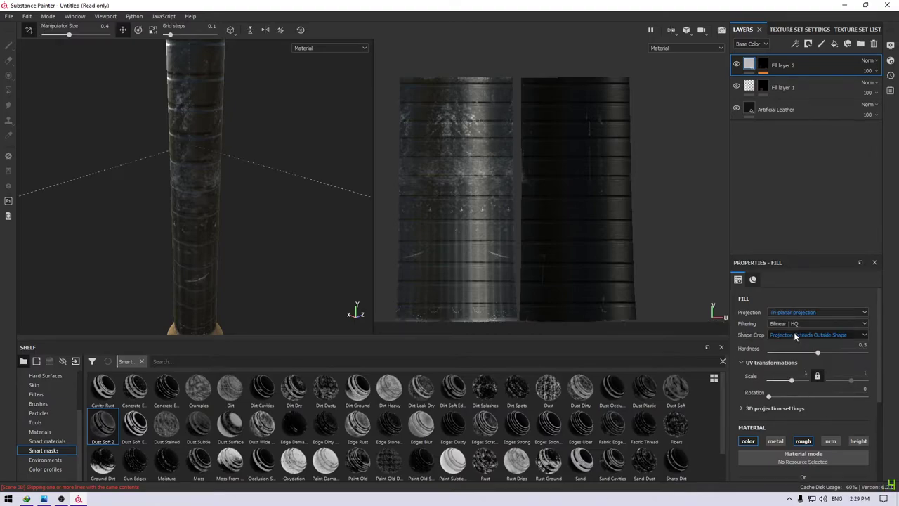
- Tune the dust generator to Global Balance 0.88 and Global Contrast 0.22
click(760, 64)
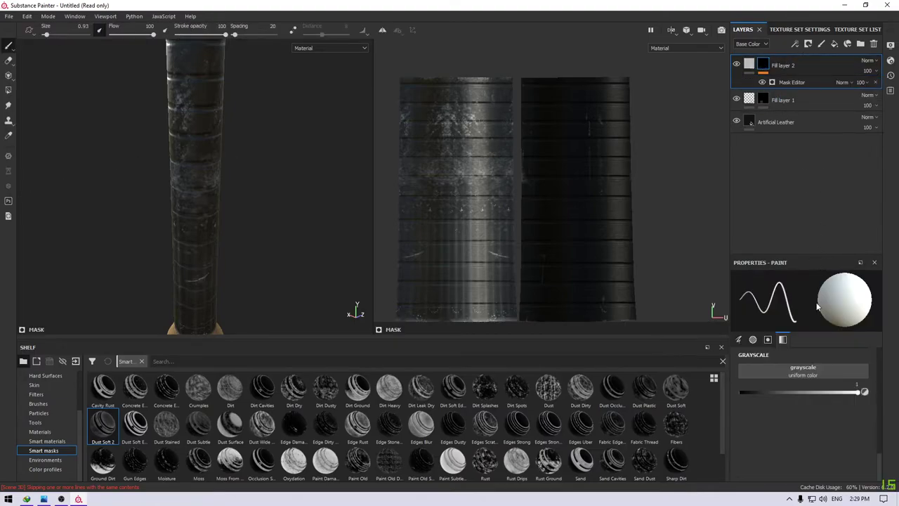
click(792, 82)
scroll(805, 331, down, 5)
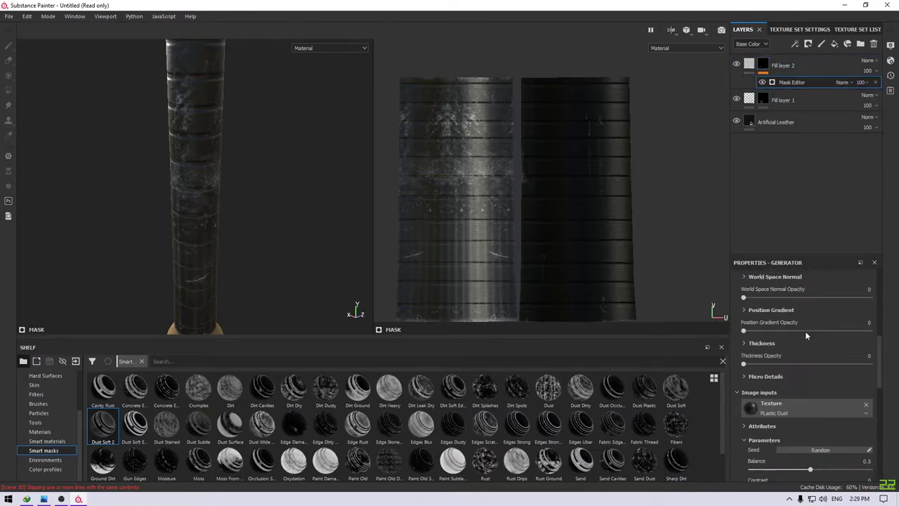
scroll(805, 331, up, 2)
scroll(815, 379, down, 2)
scroll(825, 430, down, 3)
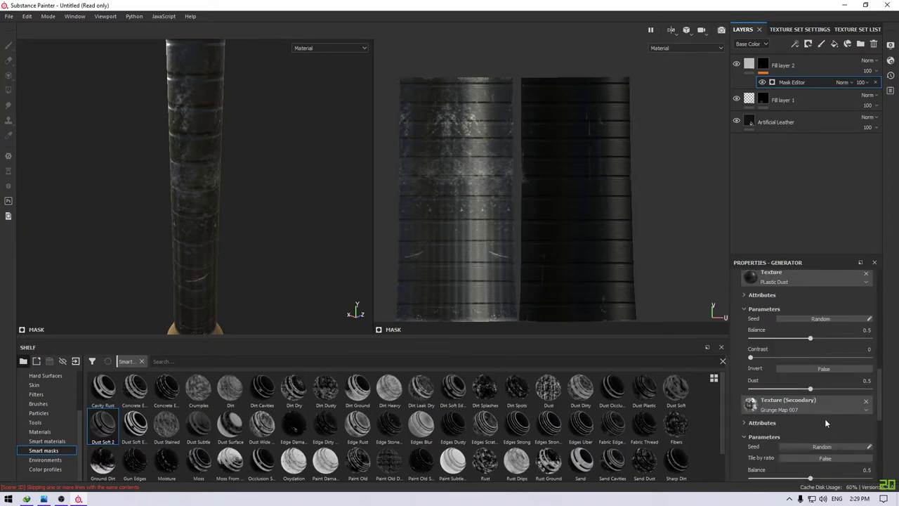
scroll(824, 453, up, 2)
scroll(818, 428, up, 1)
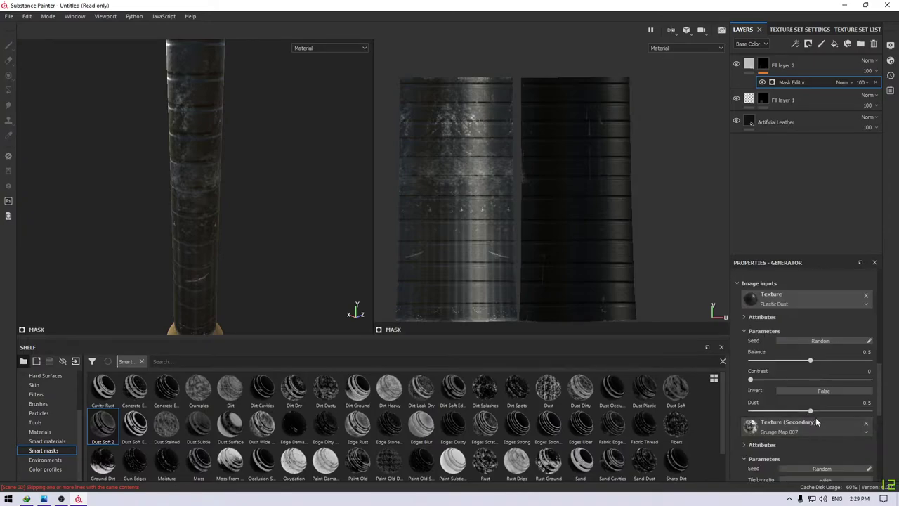
scroll(820, 395, up, 2)
scroll(820, 396, up, 2)
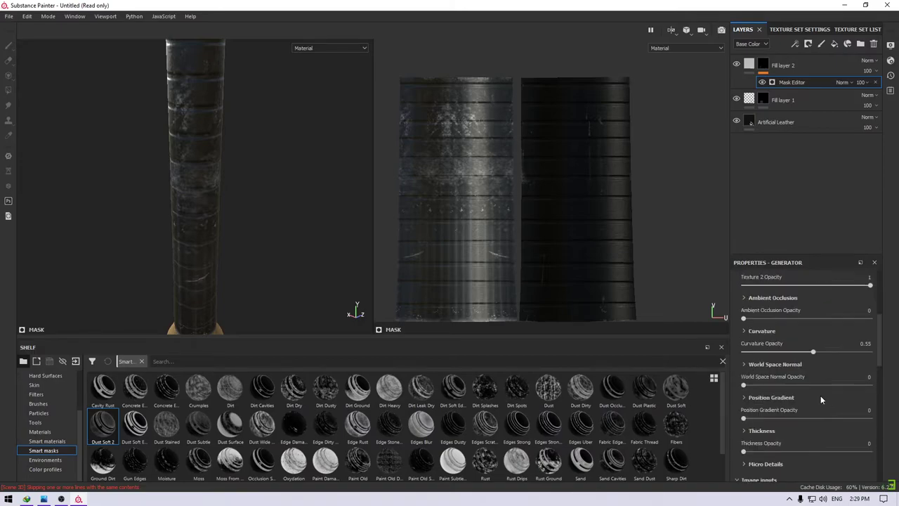
scroll(821, 396, up, 1)
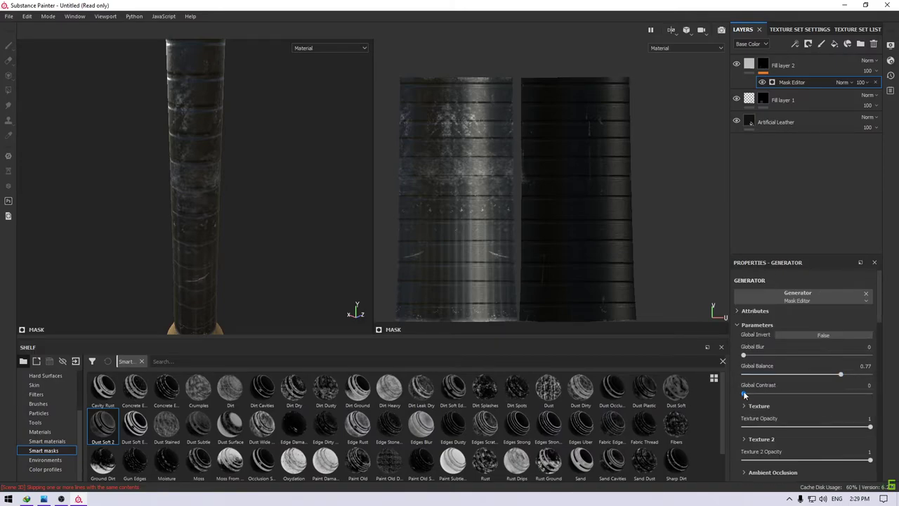
mouse_move(744, 395)
mouse_down()
mouse_move(787, 398)
mouse_move(779, 401)
mouse_up()
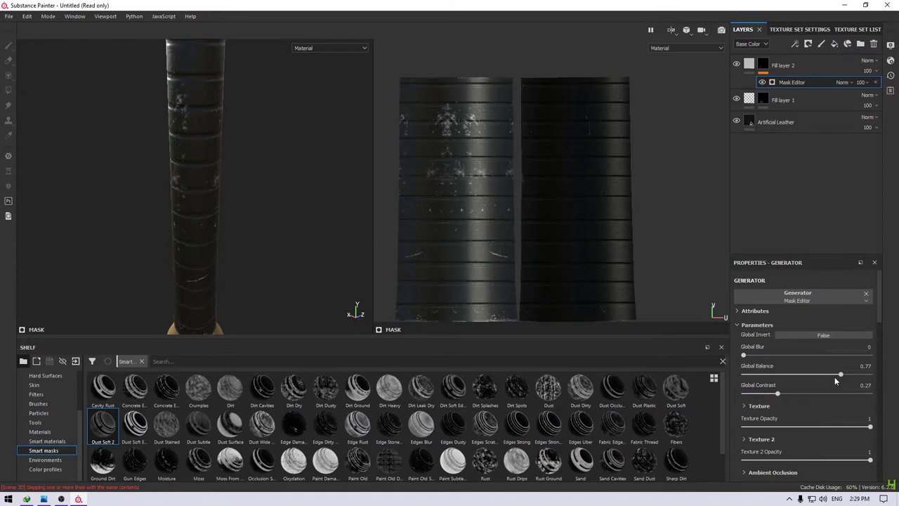
drag(840, 374, 856, 373)
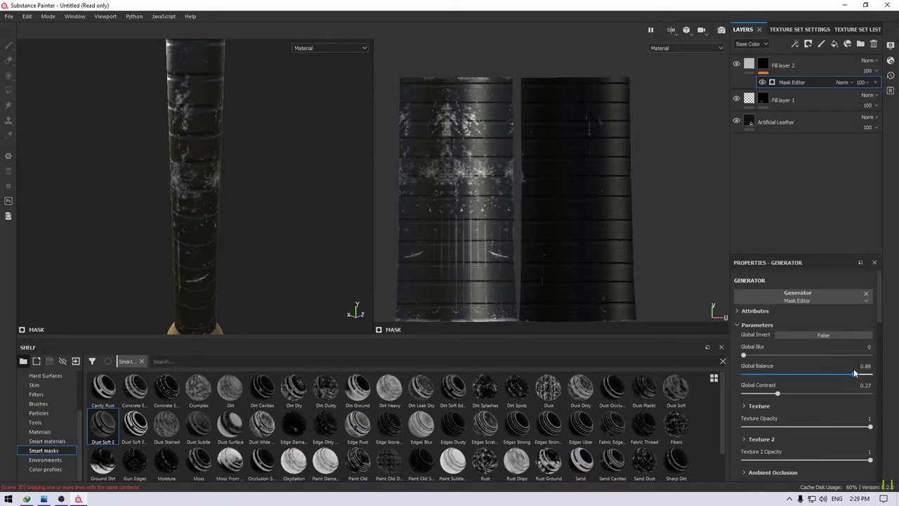
mouse_move(283, 265)
alt+mouse_down()
mouse_move(298, 47)
mouse_move(232, 201)
mouse_move(232, 241)
alt+mouse_up()
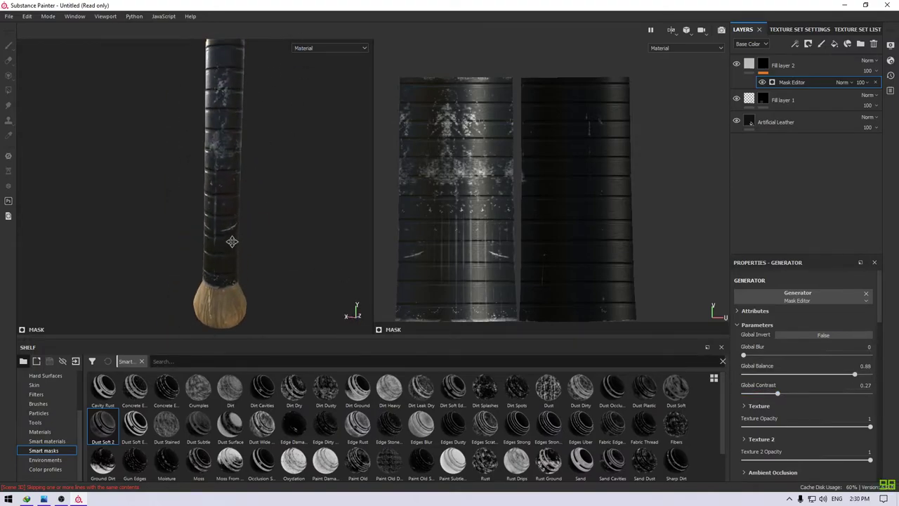
mouse_move(777, 393)
mouse_down()
mouse_move(811, 394)
mouse_move(771, 393)
mouse_up()
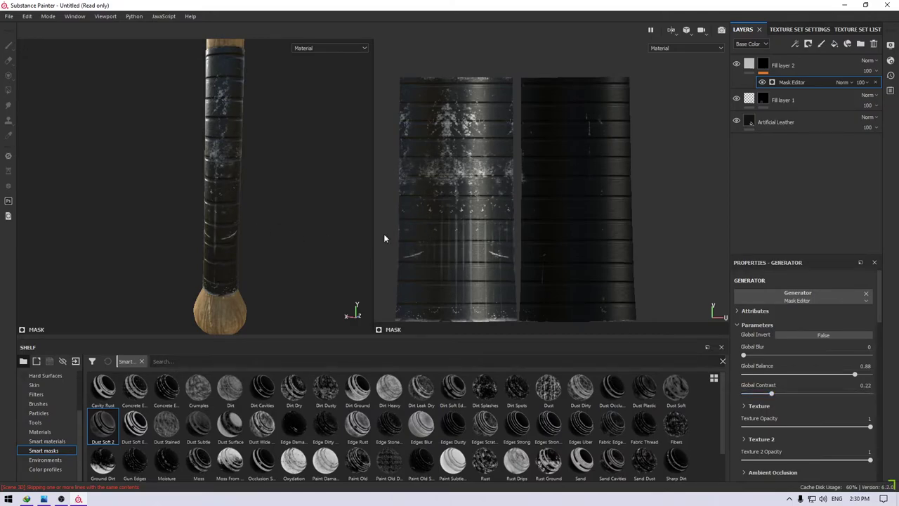
click(749, 65)
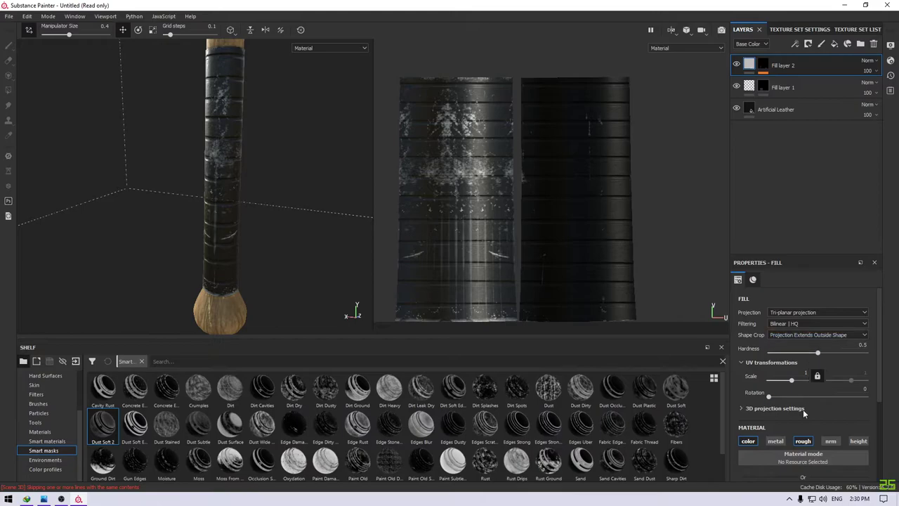
- Darken Fill layer 2's base colour to a neutral grey of about 0.085
scroll(801, 421, down, 4)
click(787, 374)
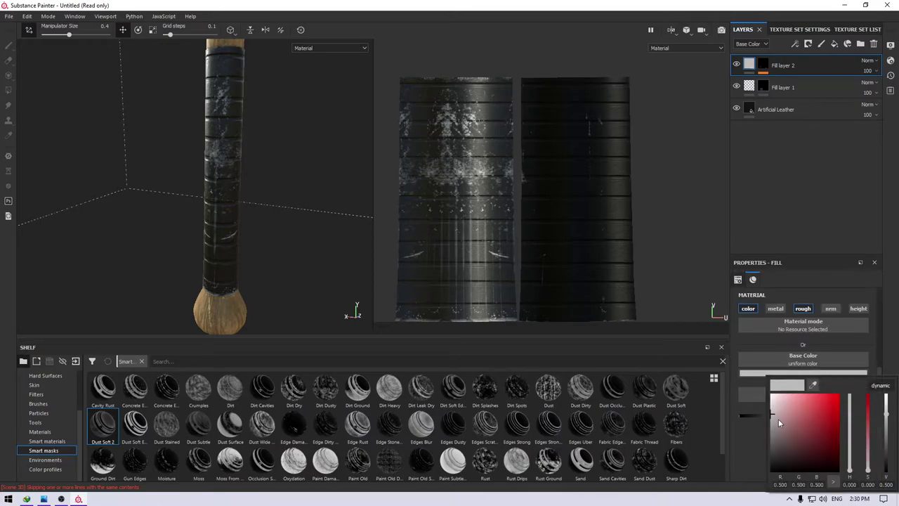
drag(778, 419, 777, 436)
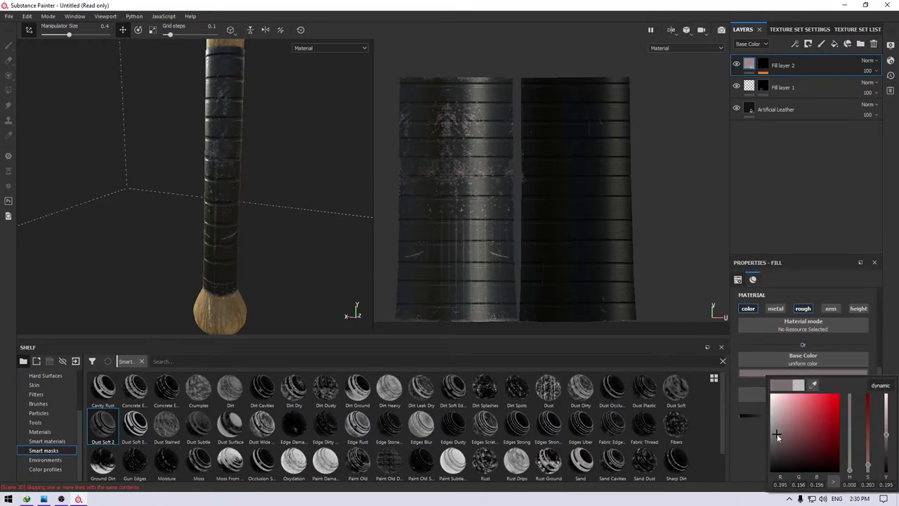
mouse_move(262, 199)
alt+mouse_down()
mouse_move(191, 149)
mouse_move(50, 150)
alt+mouse_up()
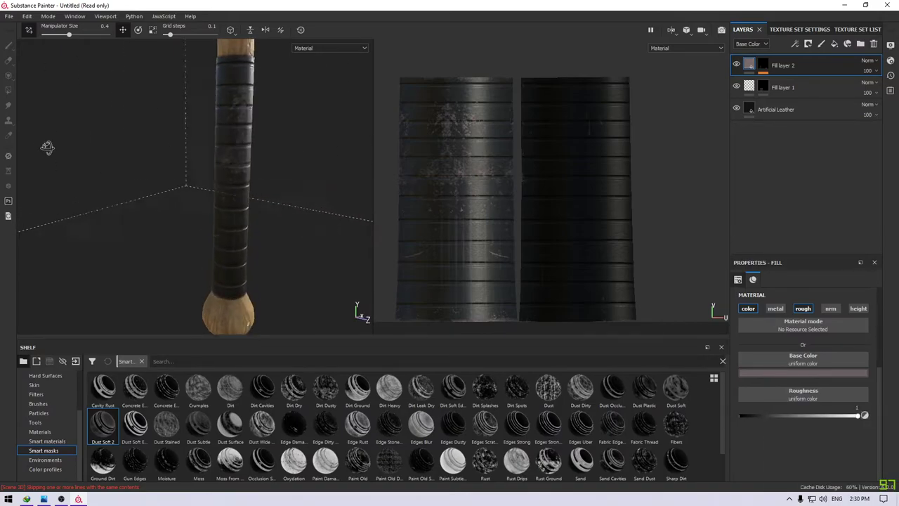
click(779, 373)
mouse_move(777, 435)
mouse_down()
mouse_move(762, 437)
mouse_move(770, 440)
mouse_up()
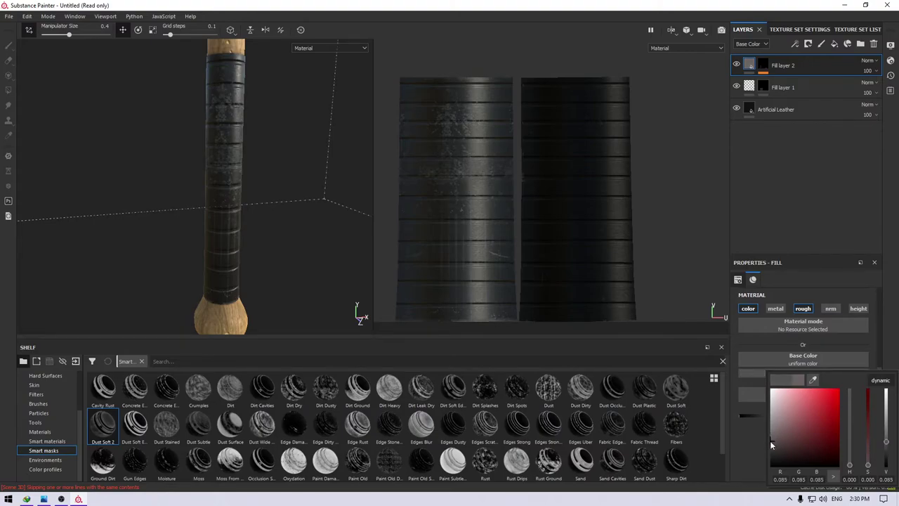
mouse_move(302, 213)
alt+mouse_down()
mouse_move(259, 260)
mouse_move(295, 196)
mouse_move(260, 110)
mouse_move(267, 191)
mouse_move(245, 247)
mouse_move(236, 151)
alt+mouse_up()
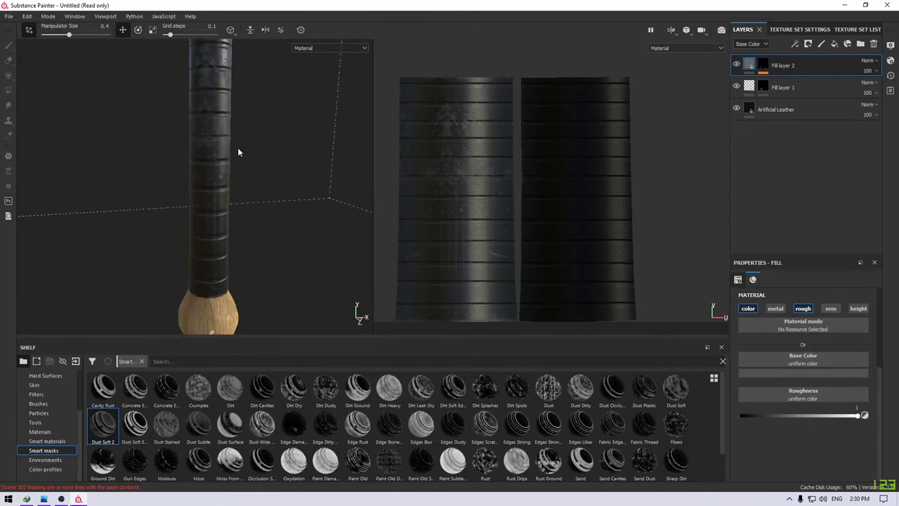
right_click(769, 64)
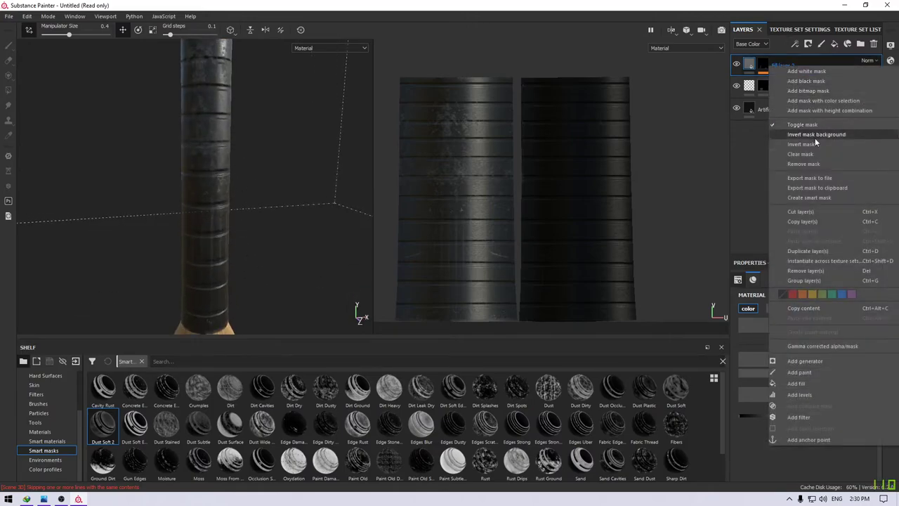
- Clear Fill layer 2's mask and add a Dirt generator to it
click(821, 154)
click(763, 64)
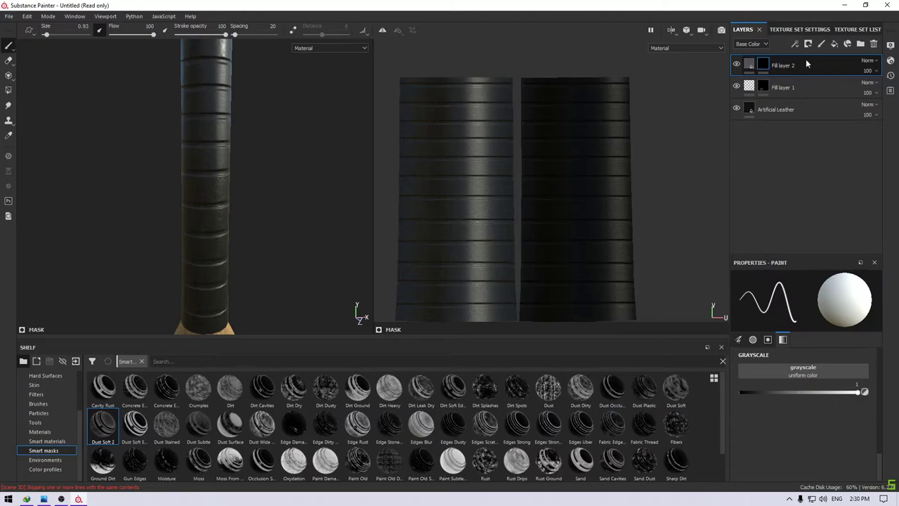
right_click(806, 59)
click(805, 354)
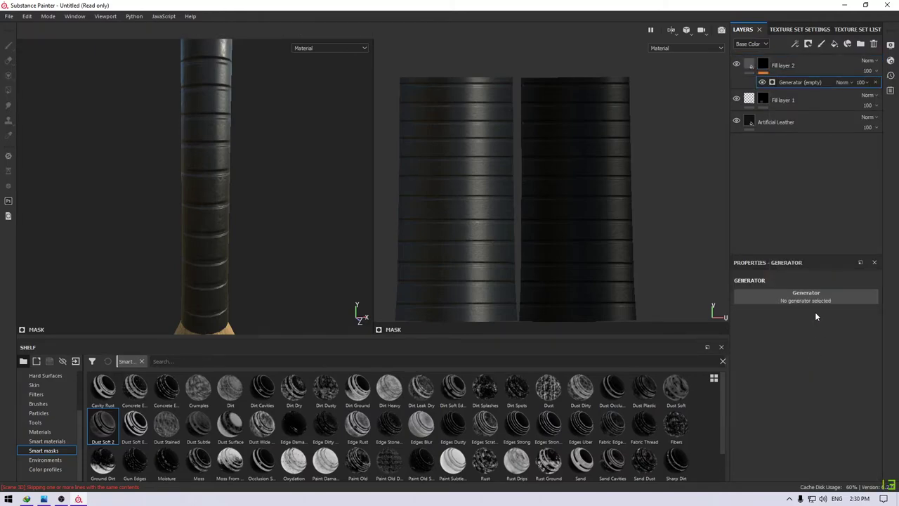
click(808, 300)
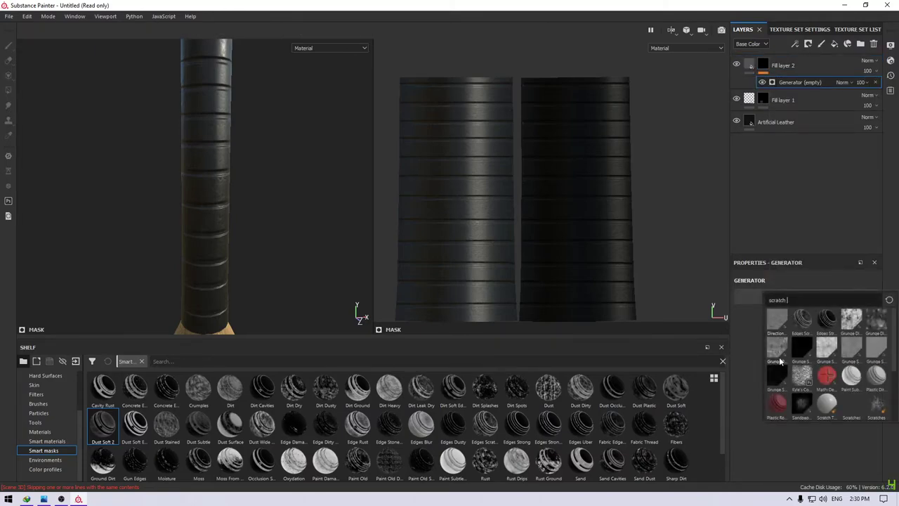
key(BackSpace)
key(BackSpace)
key(BackSpace)
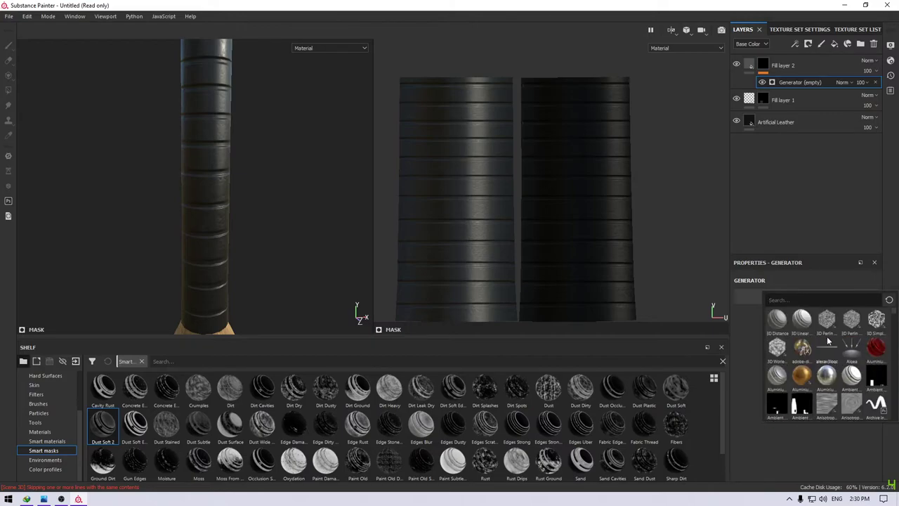
scroll(830, 346, down, 3)
scroll(830, 346, up, 3)
text(generator)
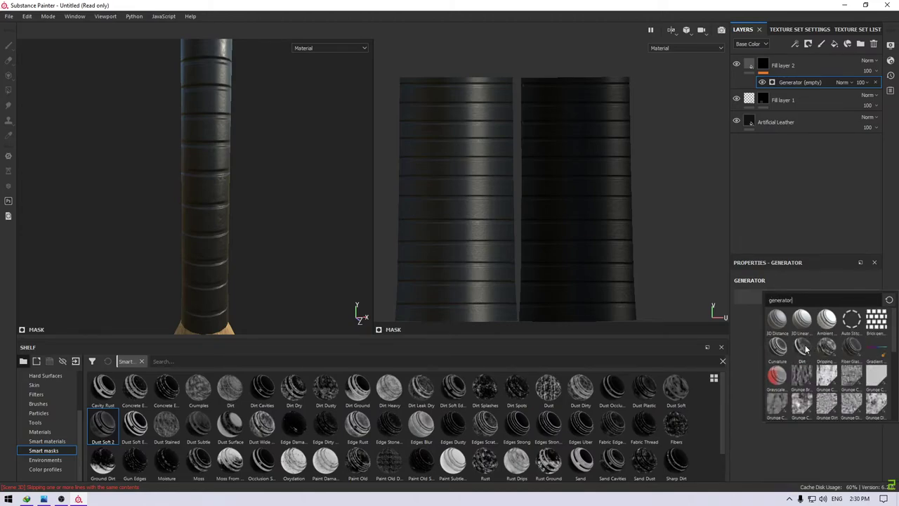
click(802, 346)
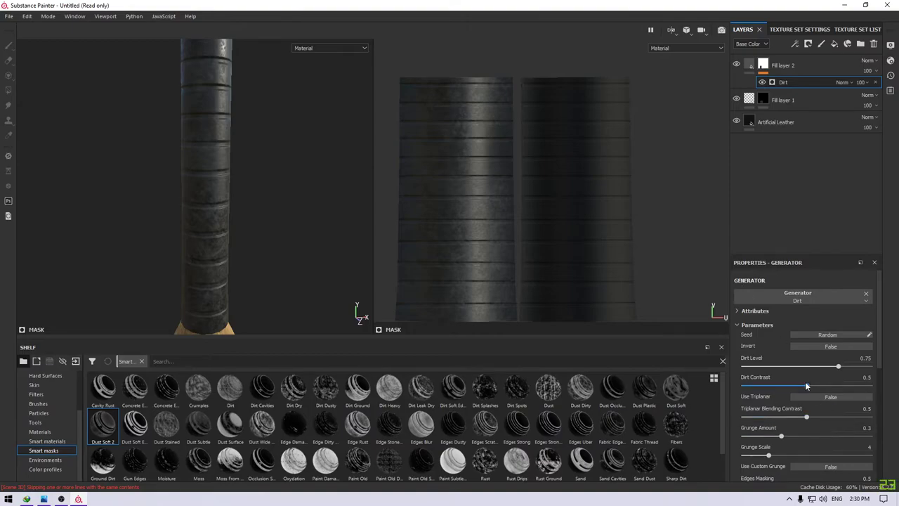
- Set the Dirt generator to triplanar with Dirt Level 0.74 and contrast 0.58
click(837, 398)
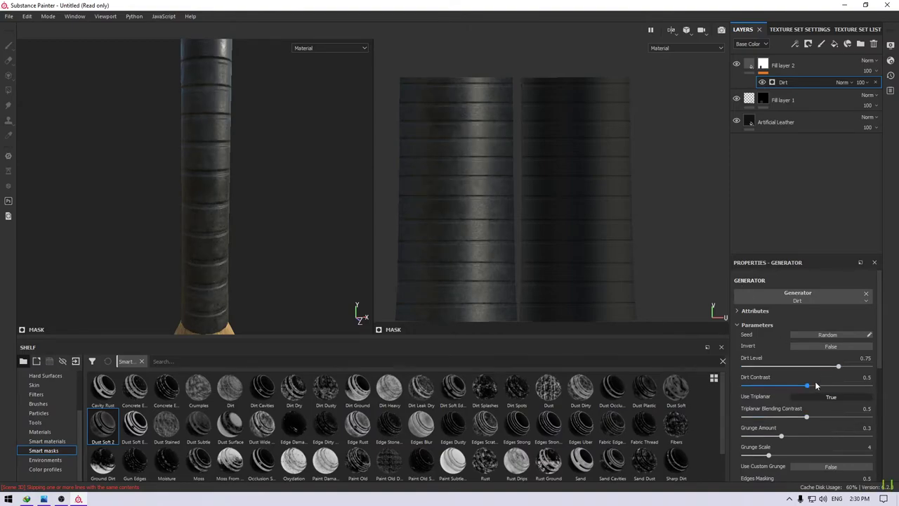
click(838, 366)
drag(806, 386, 816, 387)
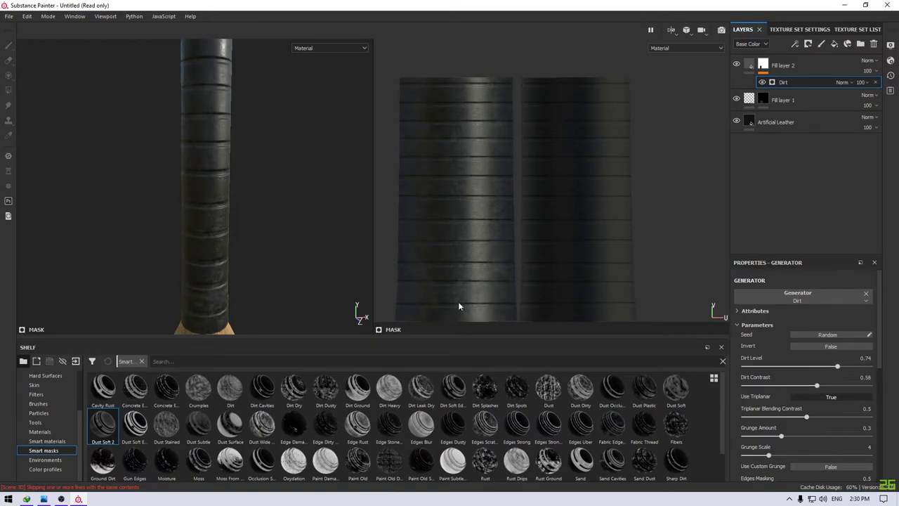
mouse_move(198, 256)
alt+mouse_down()
mouse_move(259, 255)
mouse_move(296, 157)
mouse_move(285, 157)
mouse_move(278, 106)
mouse_move(283, 232)
mouse_move(267, 142)
mouse_move(253, 253)
mouse_move(253, 220)
mouse_move(281, 194)
alt+mouse_up()
click(786, 29)
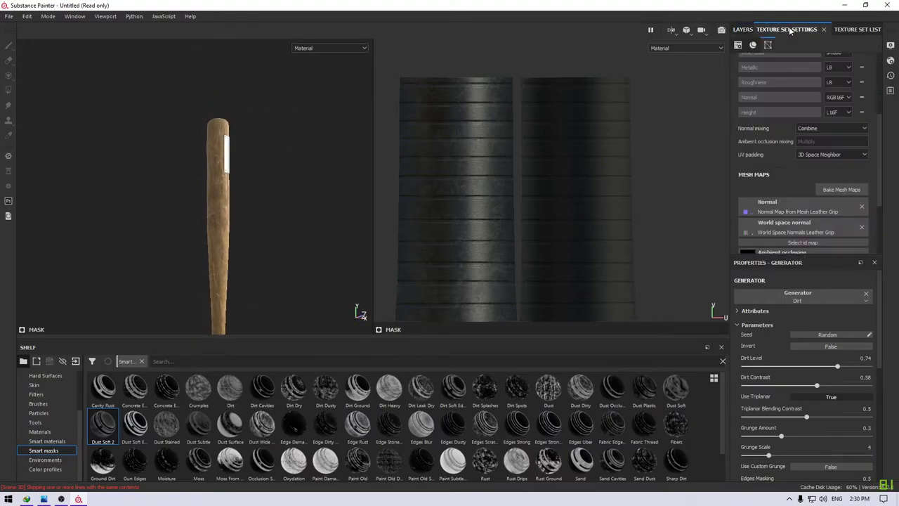
click(852, 29)
- Switch to the Metal Plate texture set and show its layers
click(757, 55)
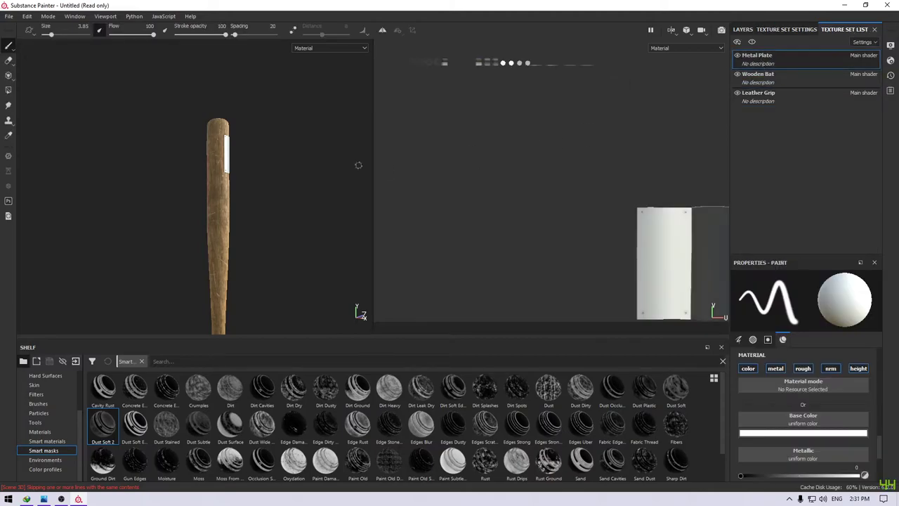
mouse_move(233, 156)
alt+mouse_down()
mouse_move(232, 260)
mouse_move(253, 251)
mouse_move(259, 195)
alt+mouse_up()
scroll(260, 195, up, 2)
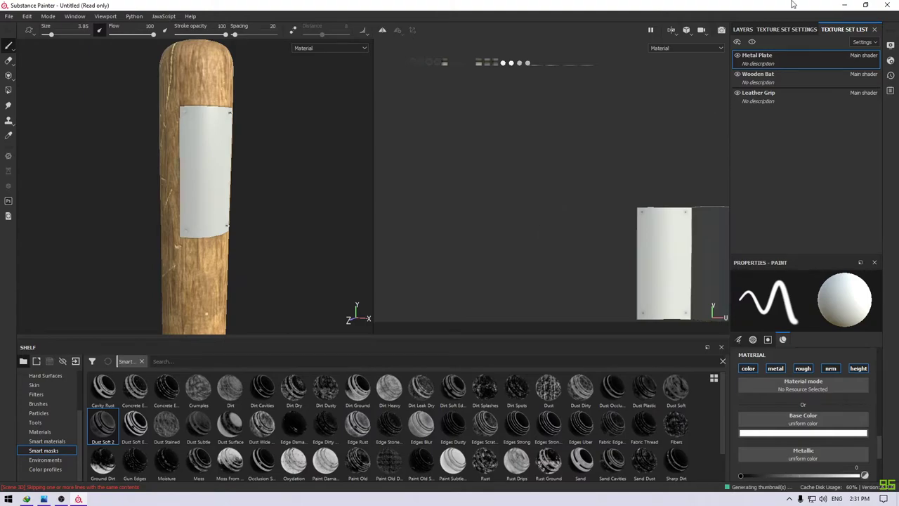
click(743, 29)
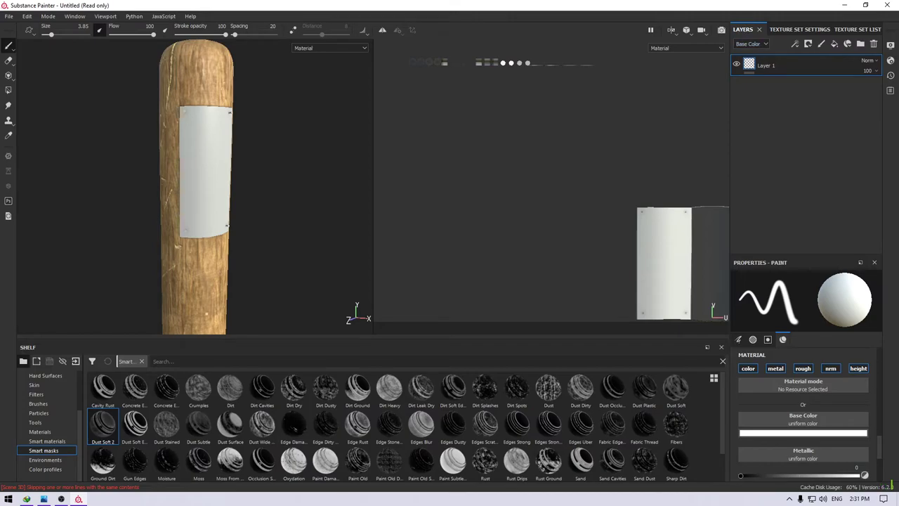
- Apply Iron Pure from the Materials shelf, then delete the plate's existing layers
click(40, 431)
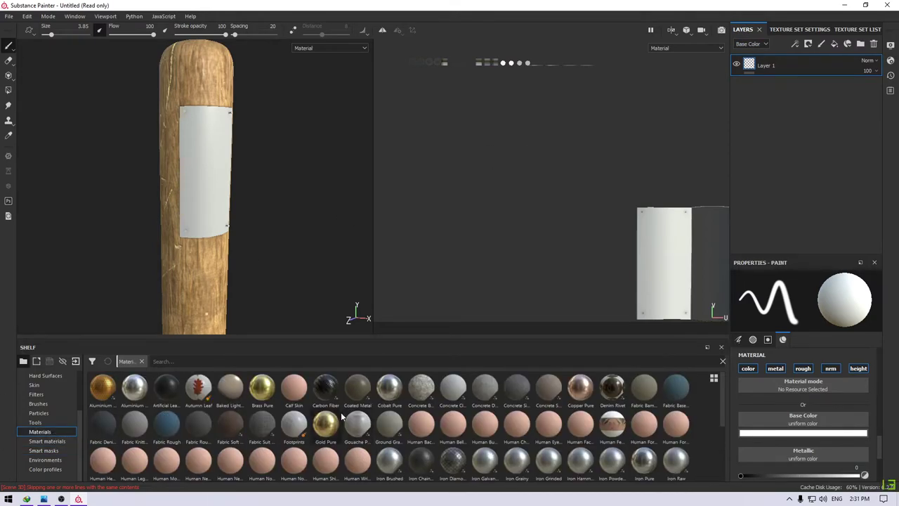
mouse_move(611, 460)
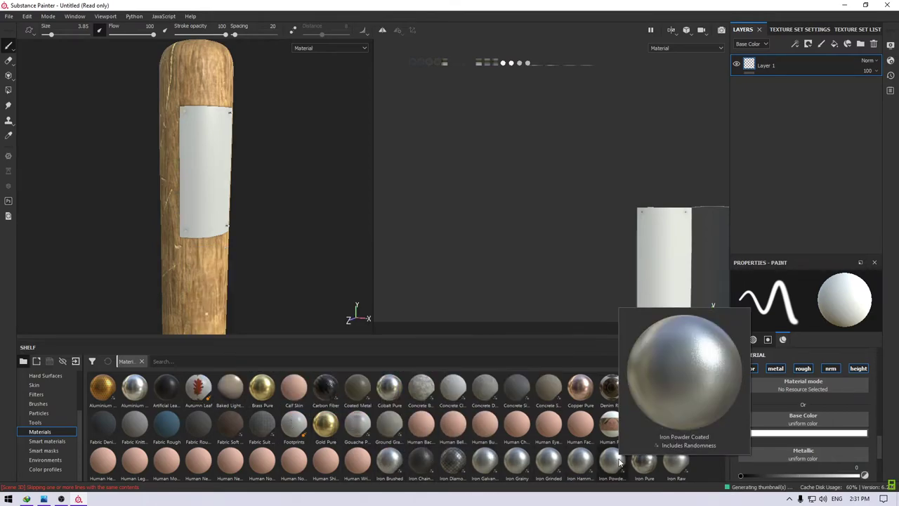
drag(631, 461, 803, 142)
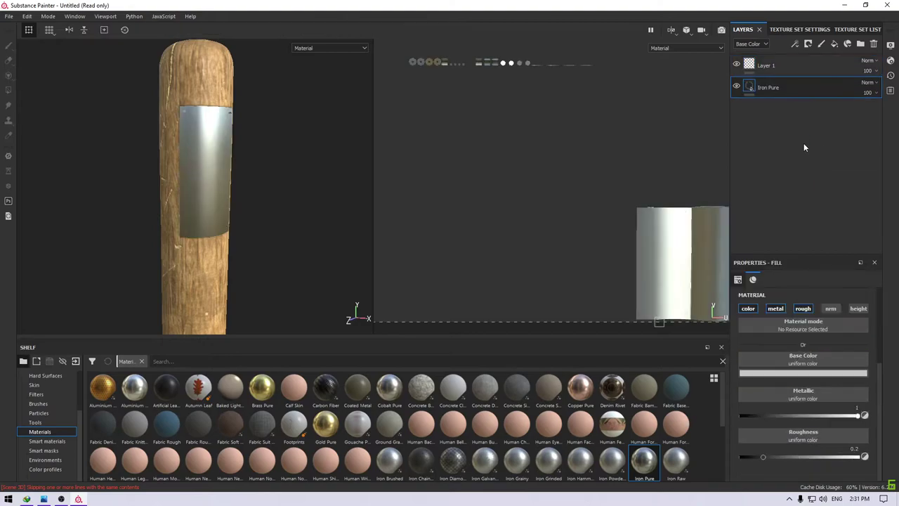
shift+click(835, 65)
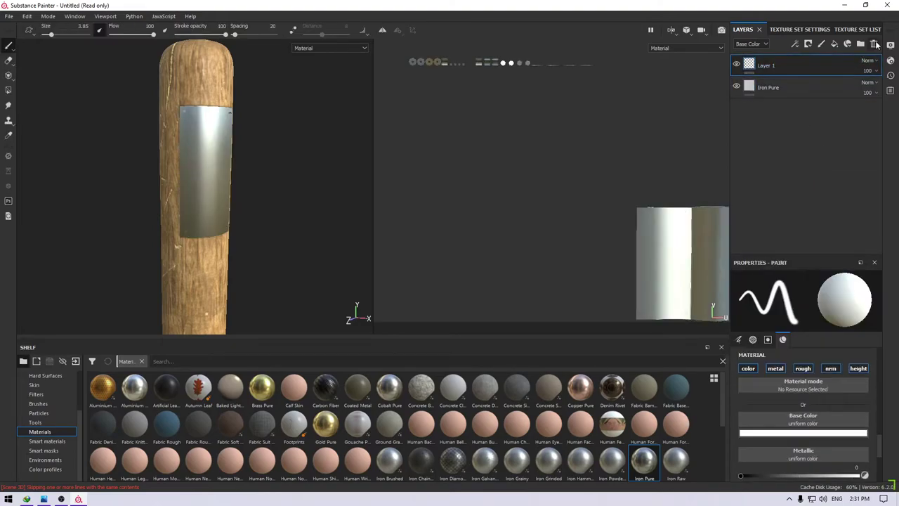
key(Delete)
scroll(402, 451, down, 5)
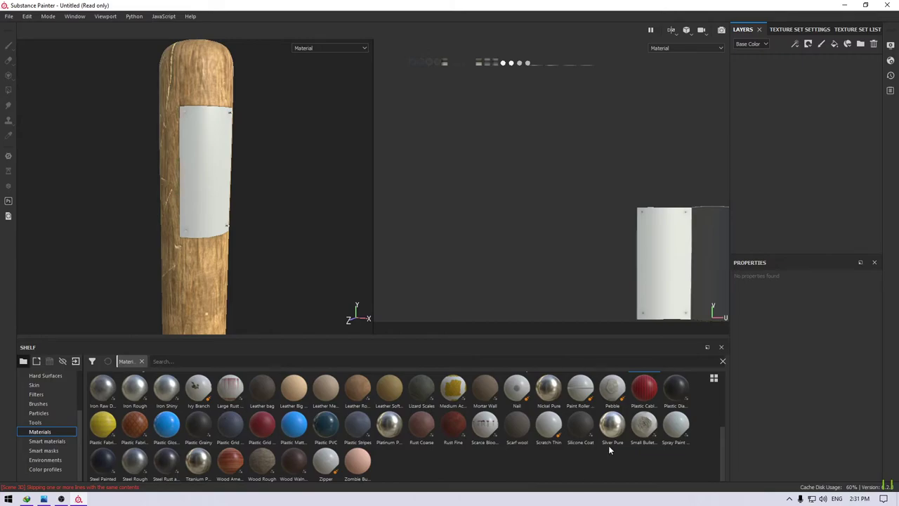
mouse_move(135, 388)
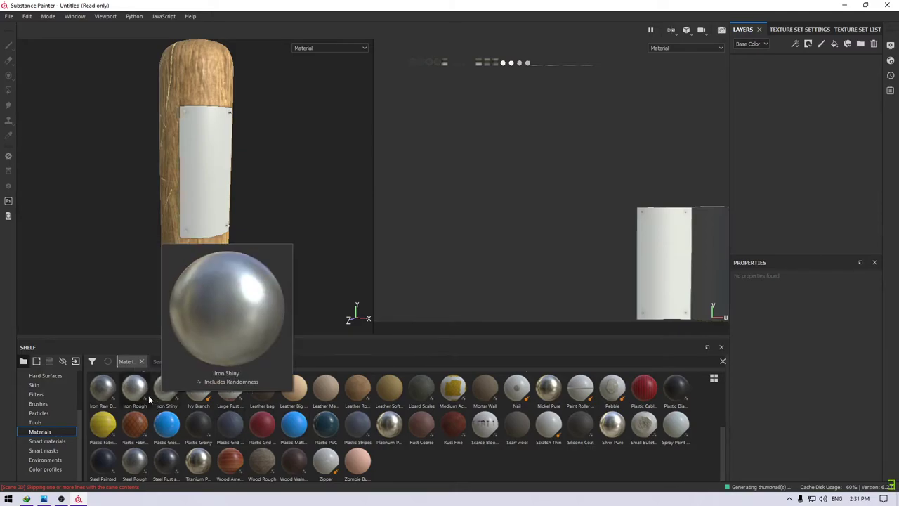
- Apply the Iron Rough material to the plate and try a gold metal colour
drag(148, 399, 747, 155)
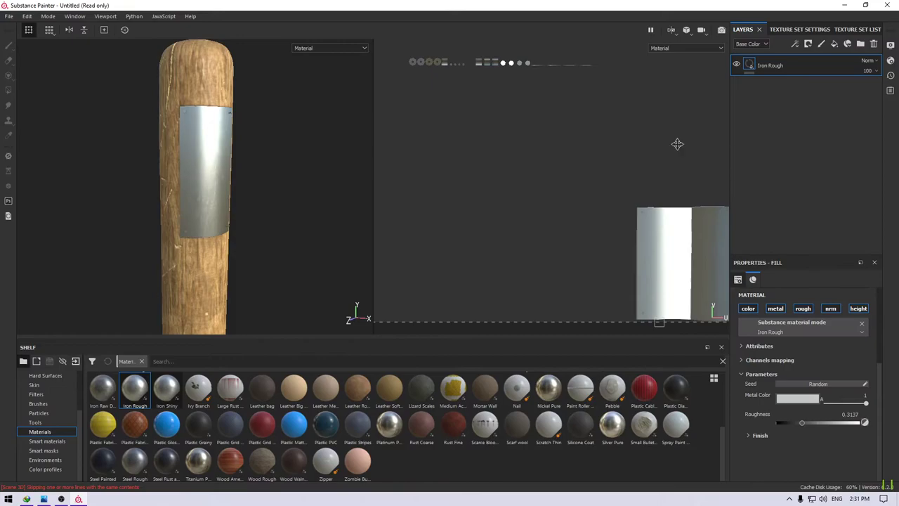
mouse_move(204, 295)
alt+mouse_down()
mouse_move(279, 217)
mouse_move(243, 145)
mouse_move(241, 235)
mouse_move(261, 227)
alt+mouse_up()
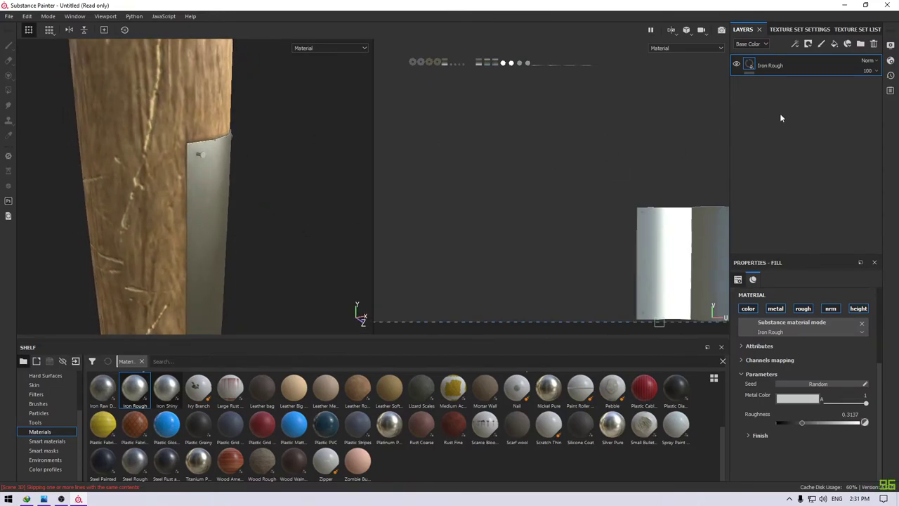
click(802, 401)
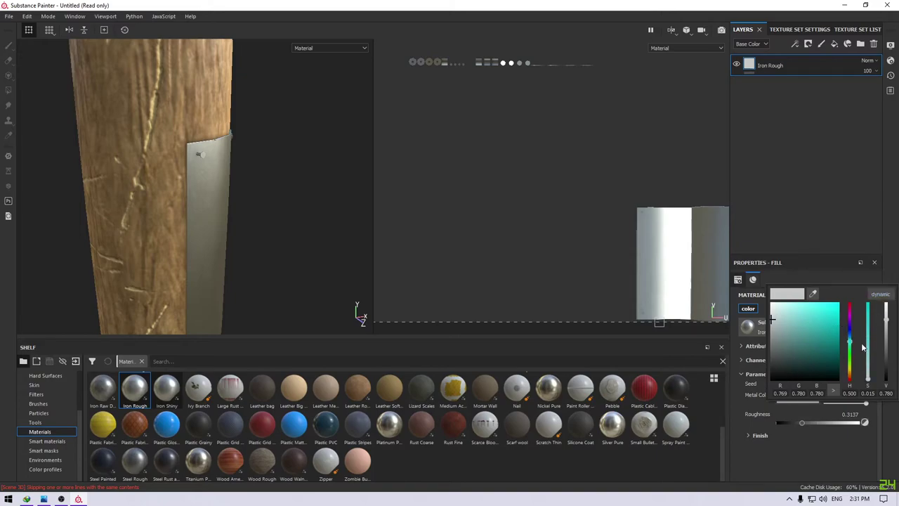
drag(851, 368, 850, 376)
drag(786, 336, 823, 328)
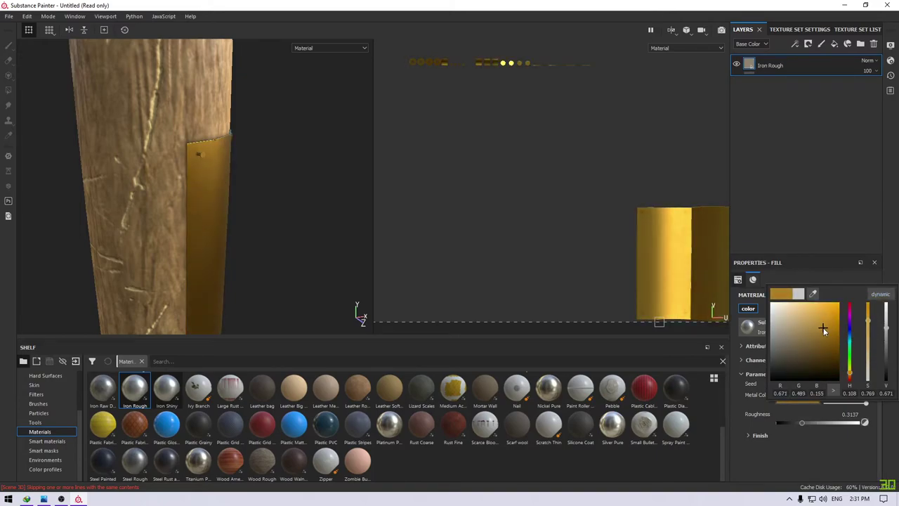
mouse_move(211, 193)
alt+mouse_down()
mouse_move(255, 303)
mouse_move(252, 53)
alt+mouse_up()
- Set the metal colour to about 0.509 grey and add a black mask to Iron Rough
click(785, 401)
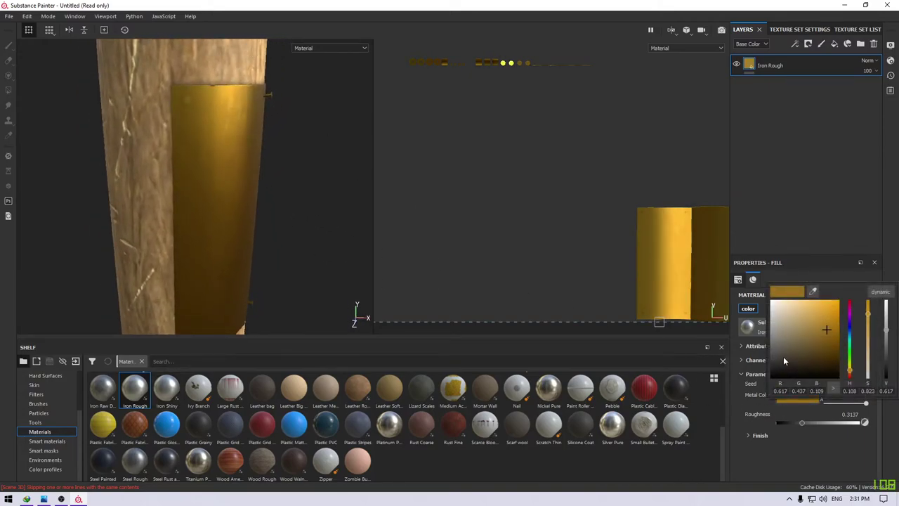
drag(783, 356, 751, 277)
click(805, 323)
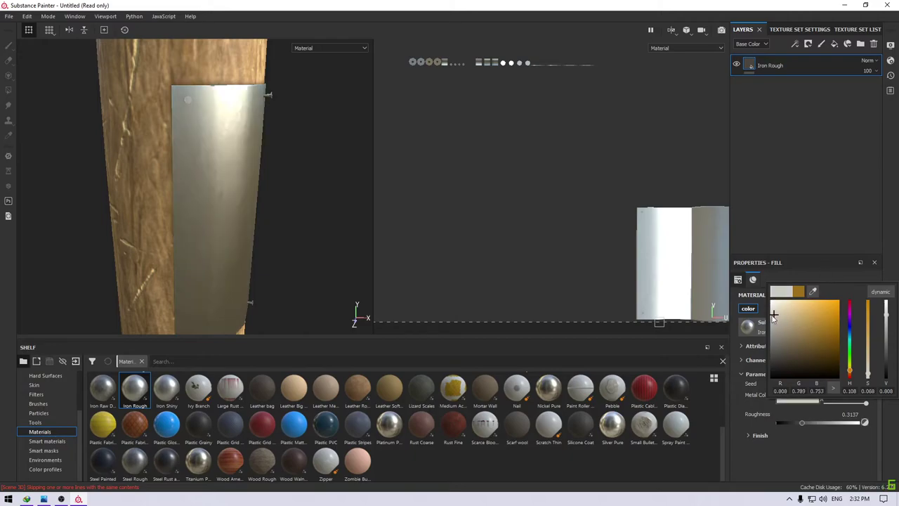
alt+drag(253, 183, 216, 170)
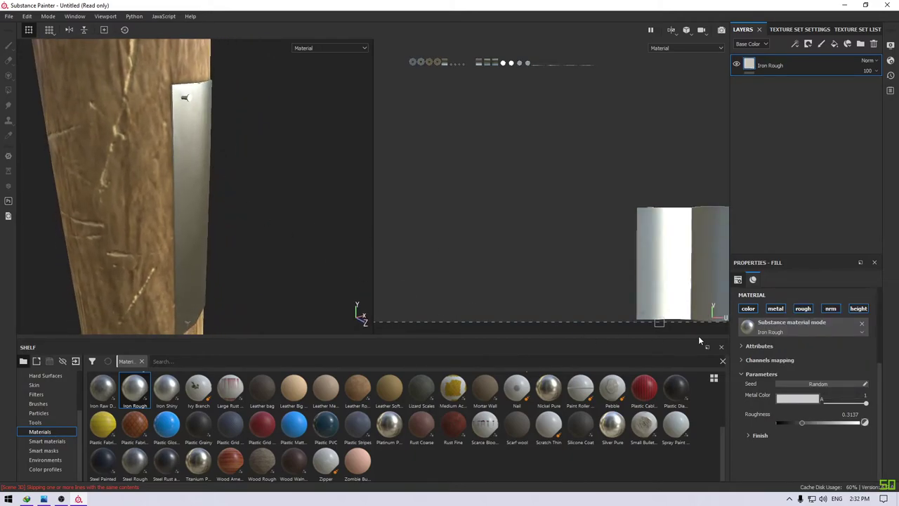
click(787, 398)
drag(775, 332, 770, 340)
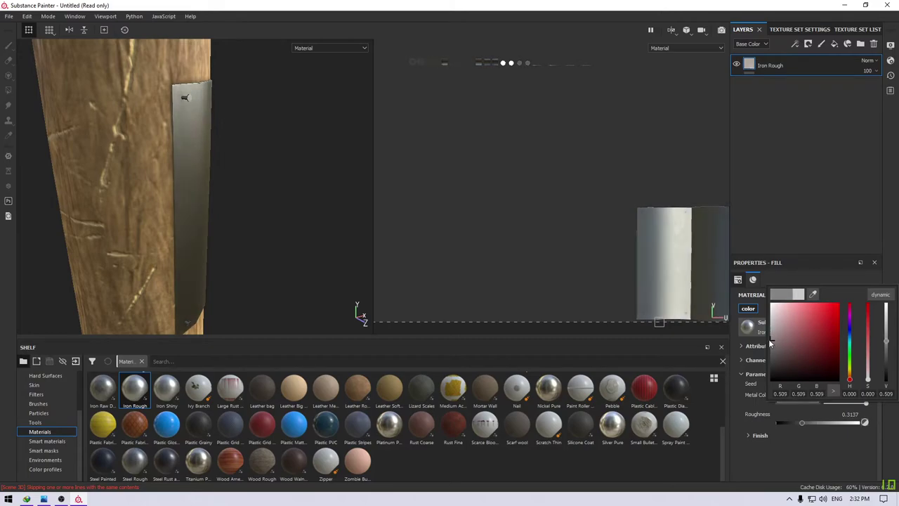
right_click(769, 71)
click(786, 80)
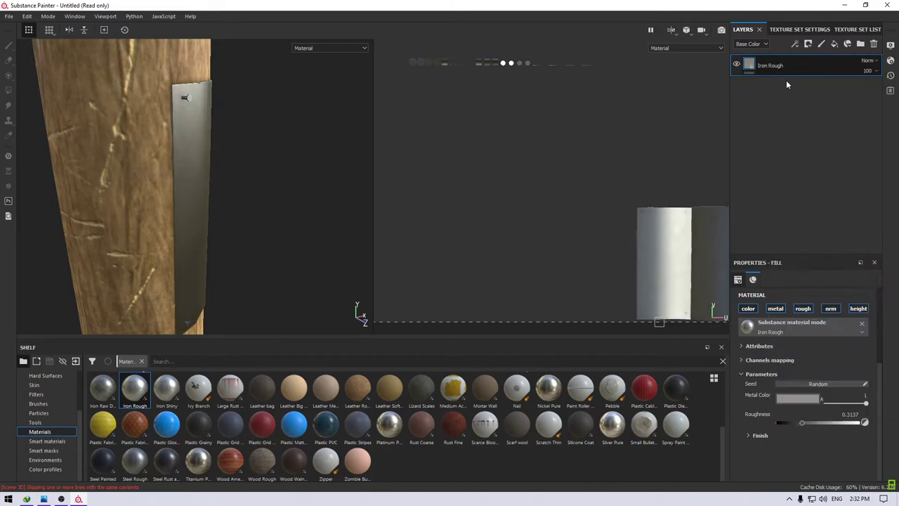
- Fill the black mask over the plate's polygons using polygon fill in the UV view
key(1)
click(9, 91)
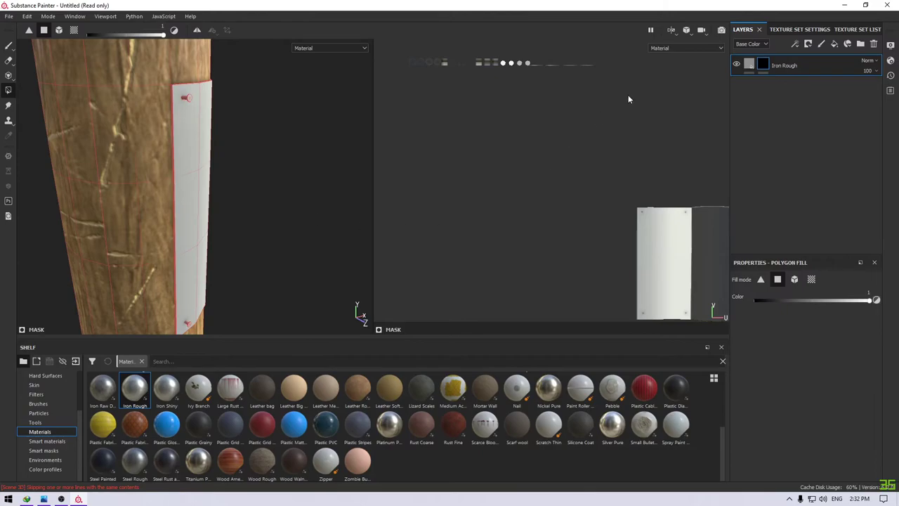
drag(629, 97, 350, 34)
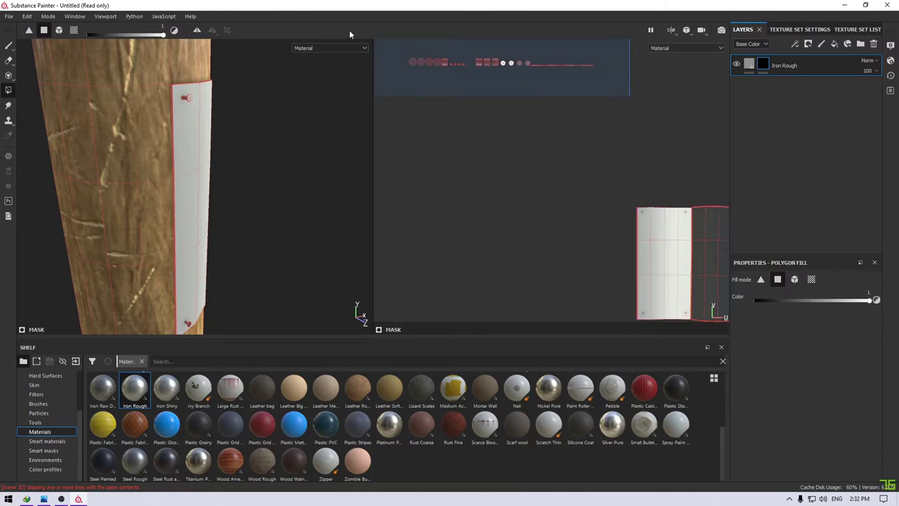
click(8, 46)
mouse_move(289, 151)
alt+mouse_down()
mouse_move(161, 153)
mouse_move(211, 152)
mouse_move(297, 211)
mouse_move(269, 125)
alt+mouse_up()
- Rename the Iron Rough layer to 'Nails'
double_click(790, 65)
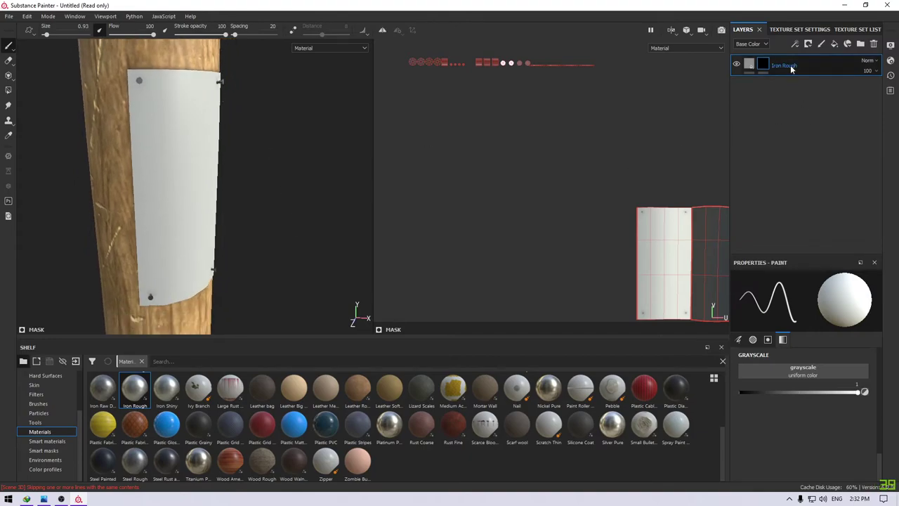
text(Nails)
key(Return)
scroll(288, 414, up, 3)
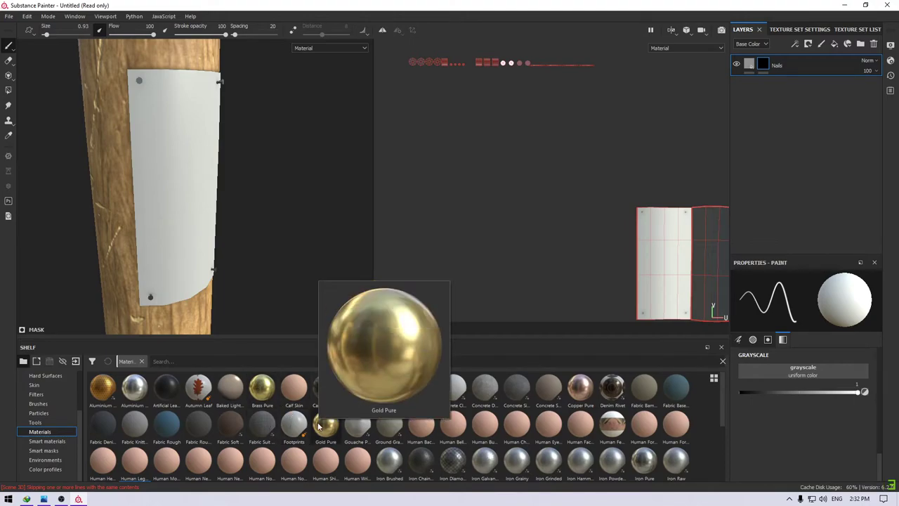
- Apply the Bronze Armor smart material and brighten its Base Metal base colour
click(47, 441)
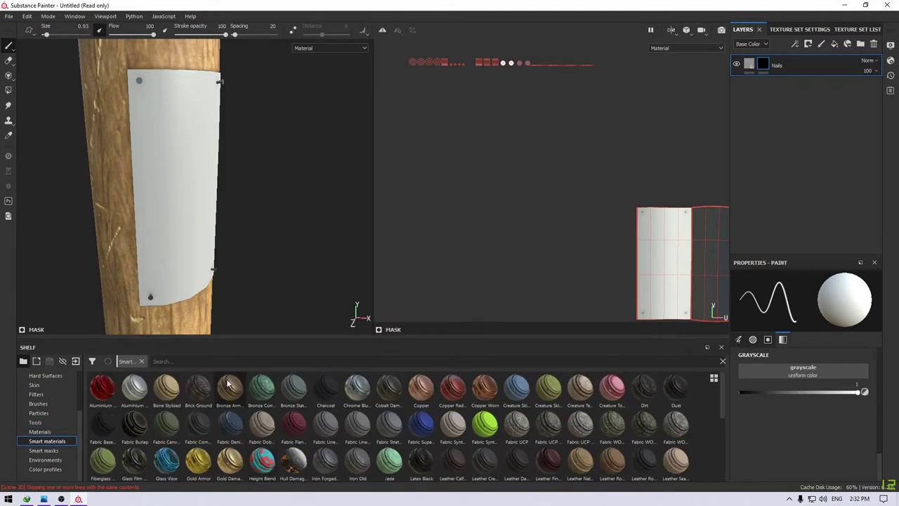
drag(230, 387, 763, 134)
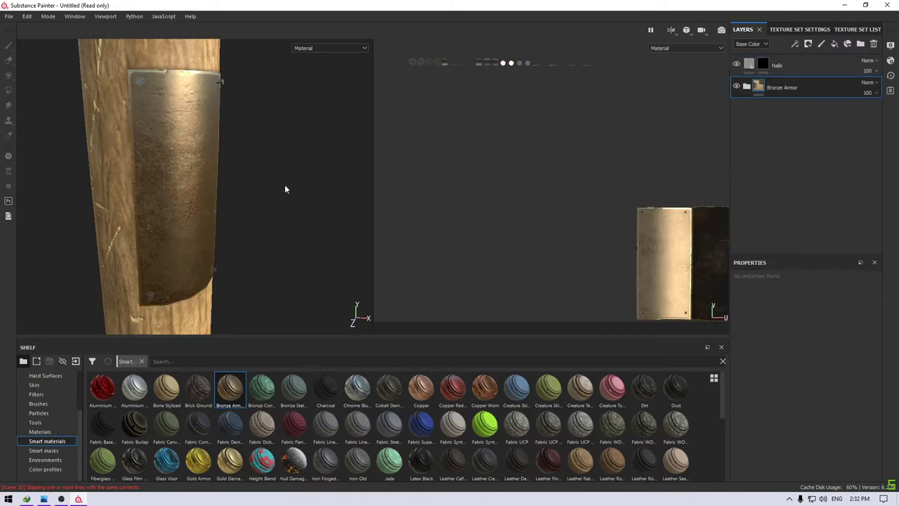
mouse_move(243, 160)
alt+mouse_down()
mouse_move(190, 217)
mouse_move(287, 249)
alt+mouse_up()
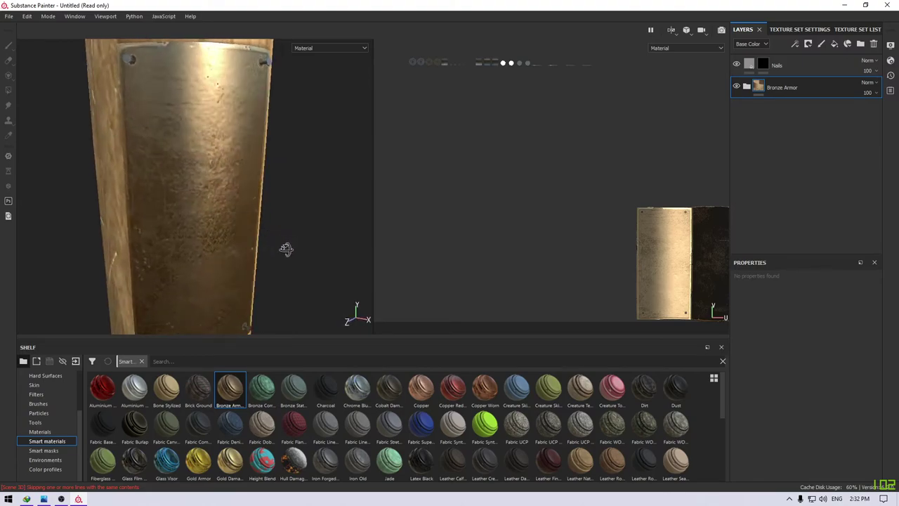
click(745, 86)
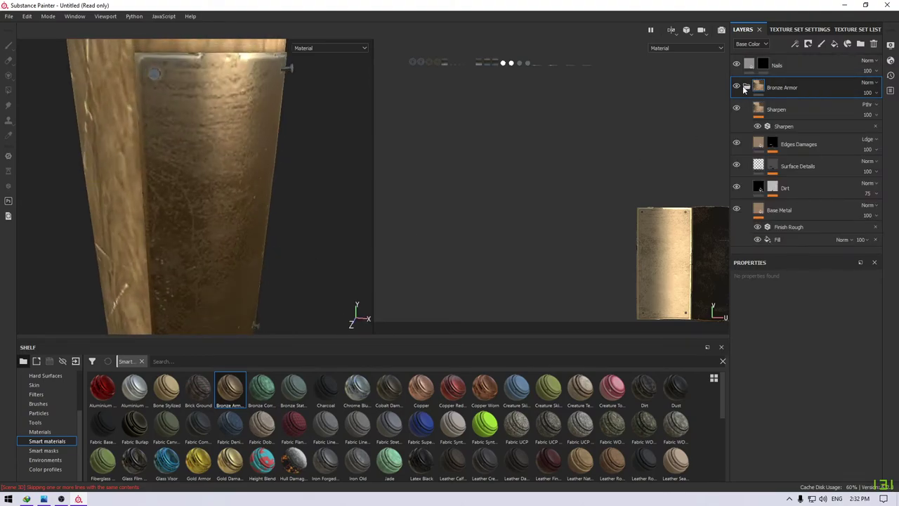
click(759, 216)
click(805, 373)
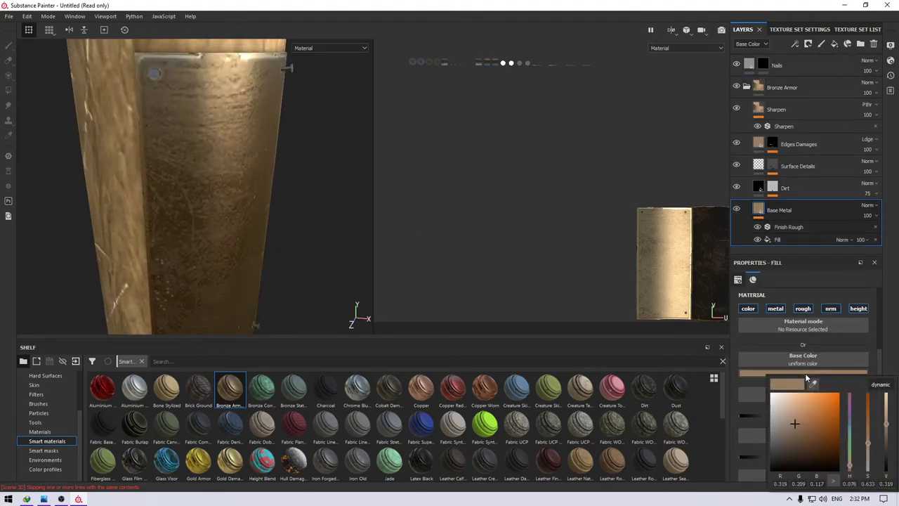
drag(794, 427, 793, 416)
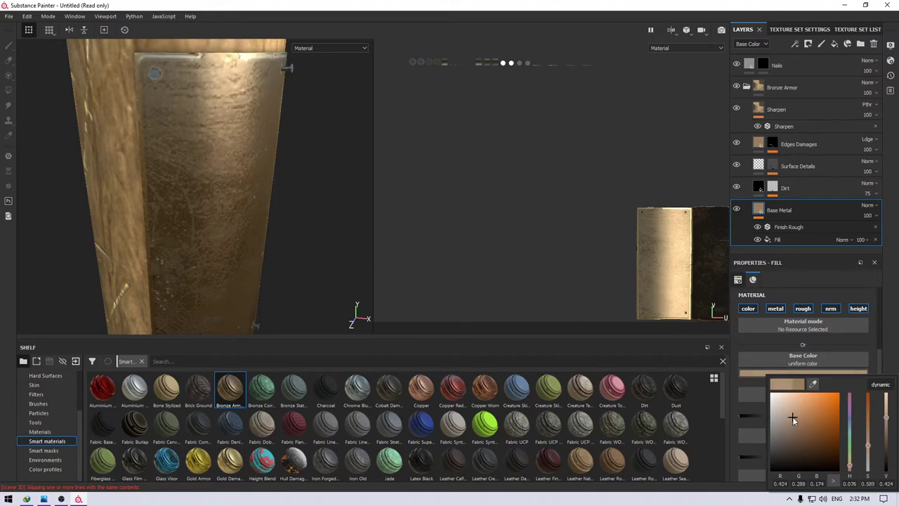
- Lower the Dirt layer's mask Global Balance to 0.2
click(767, 190)
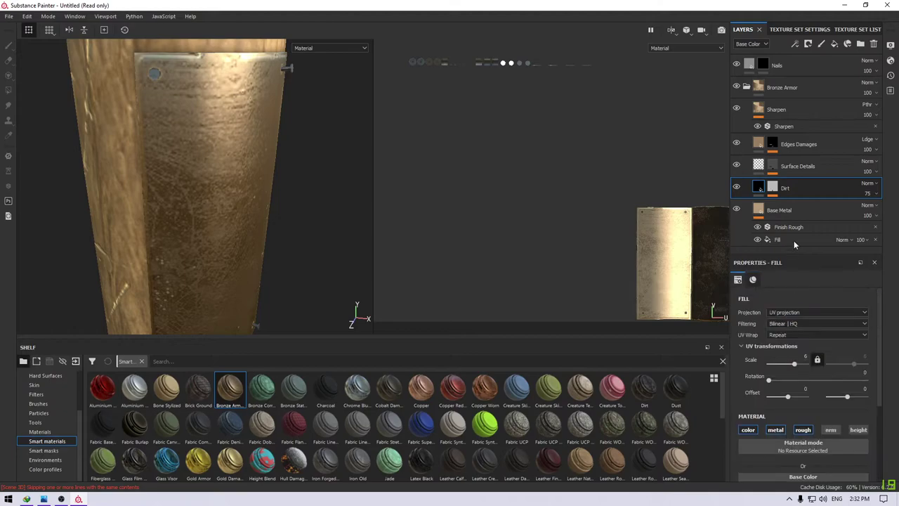
click(772, 188)
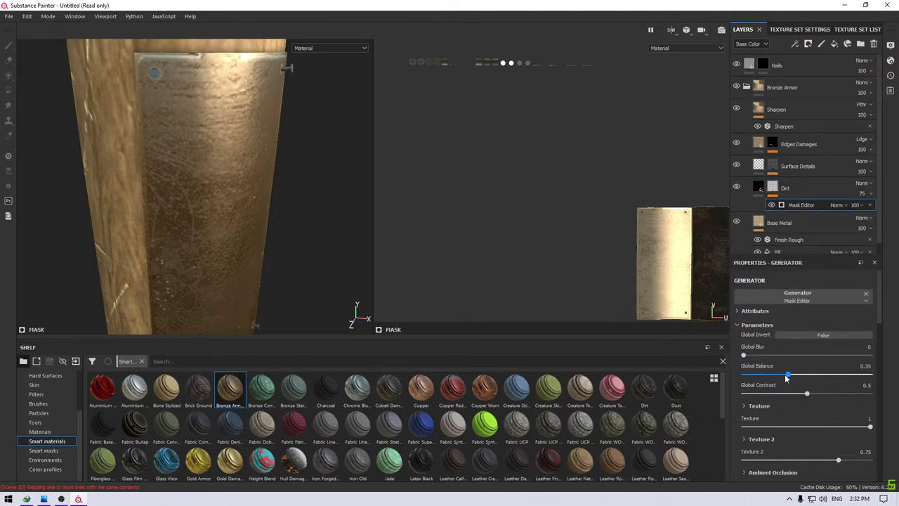
drag(786, 377, 765, 385)
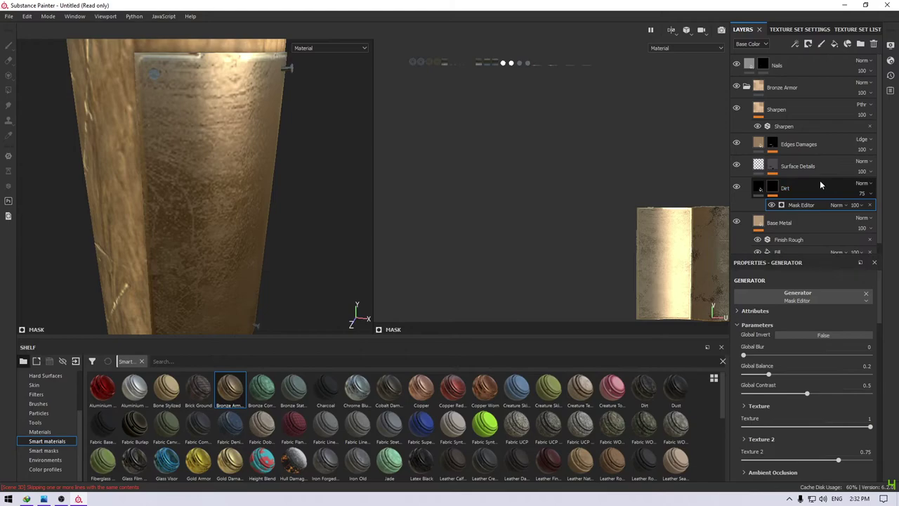
- Lower the Sharpen intensity and the Edges Damages mask Global Balance
click(758, 111)
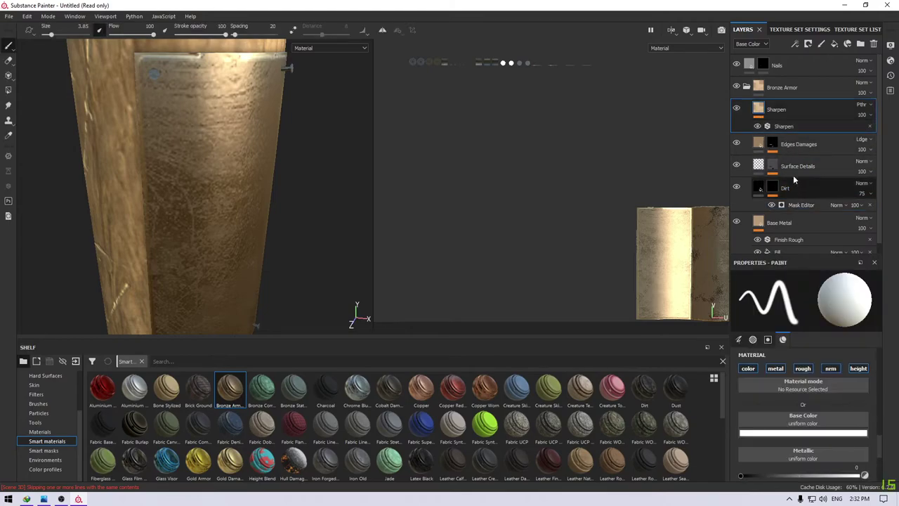
click(792, 126)
drag(757, 363, 753, 365)
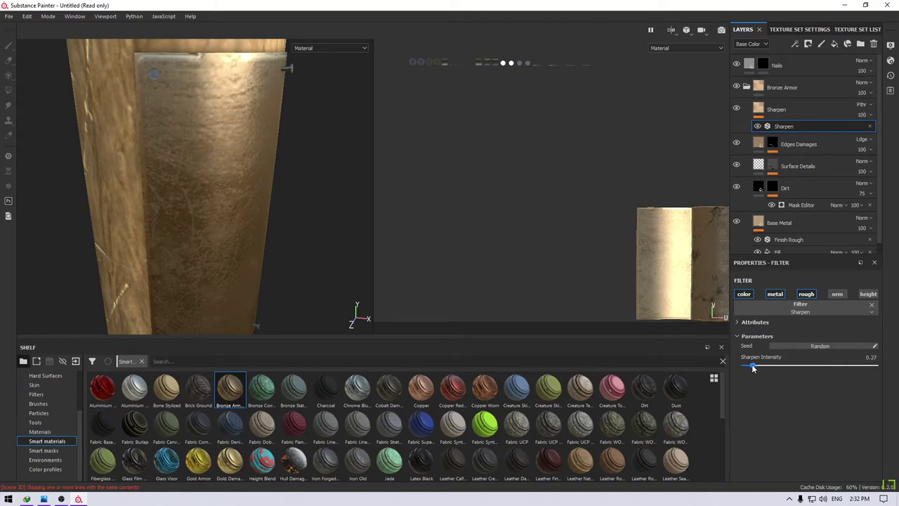
click(762, 143)
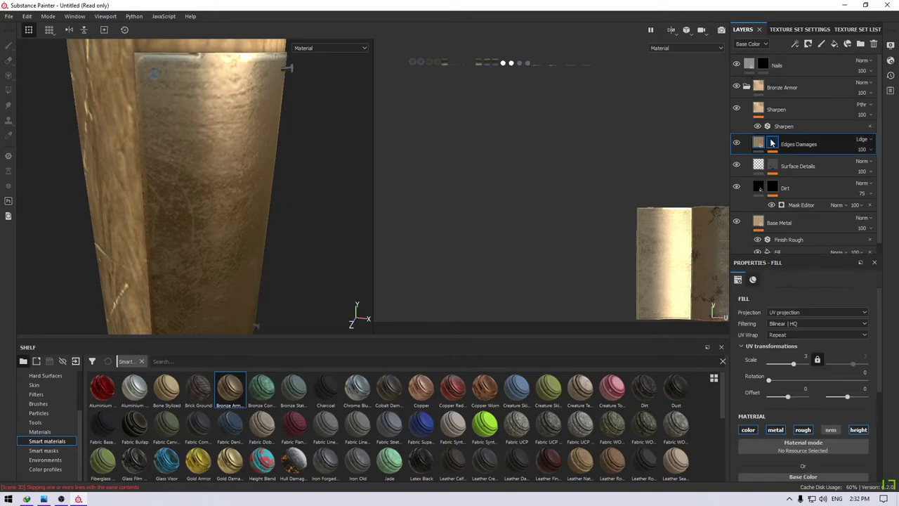
click(773, 143)
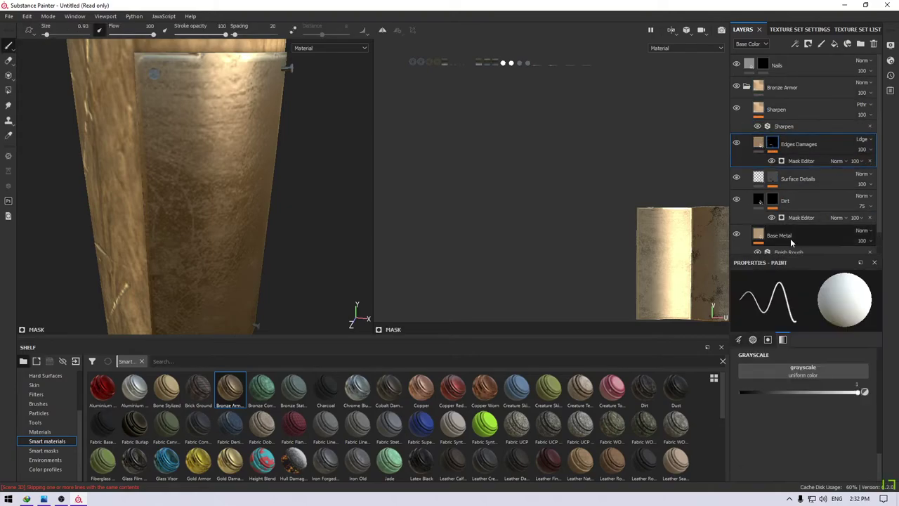
click(805, 162)
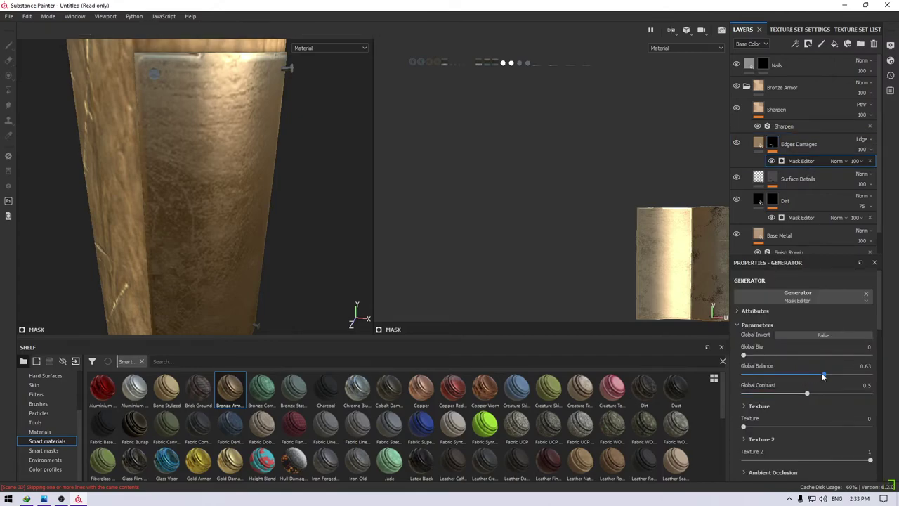
drag(823, 377, 791, 378)
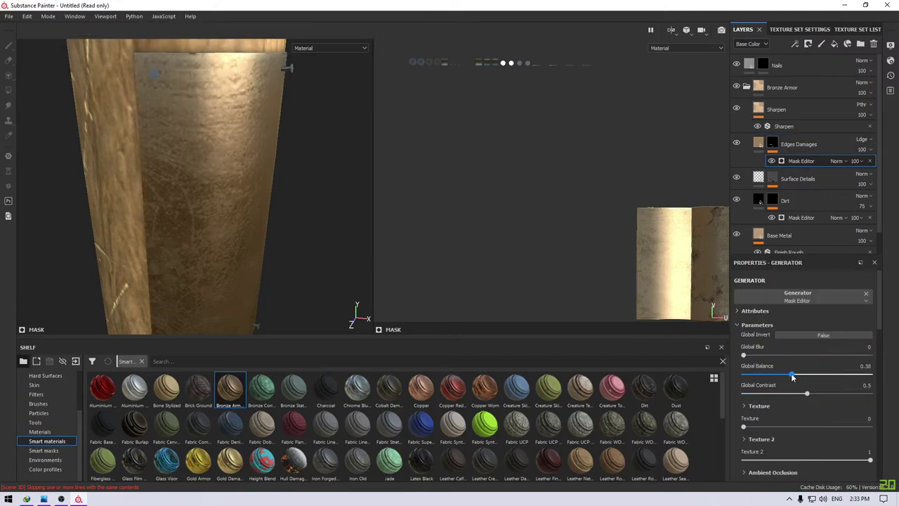
mouse_move(211, 183)
alt+mouse_down()
mouse_move(244, 240)
mouse_move(290, 180)
mouse_move(257, 165)
mouse_move(311, 257)
mouse_move(344, 234)
alt+mouse_up()
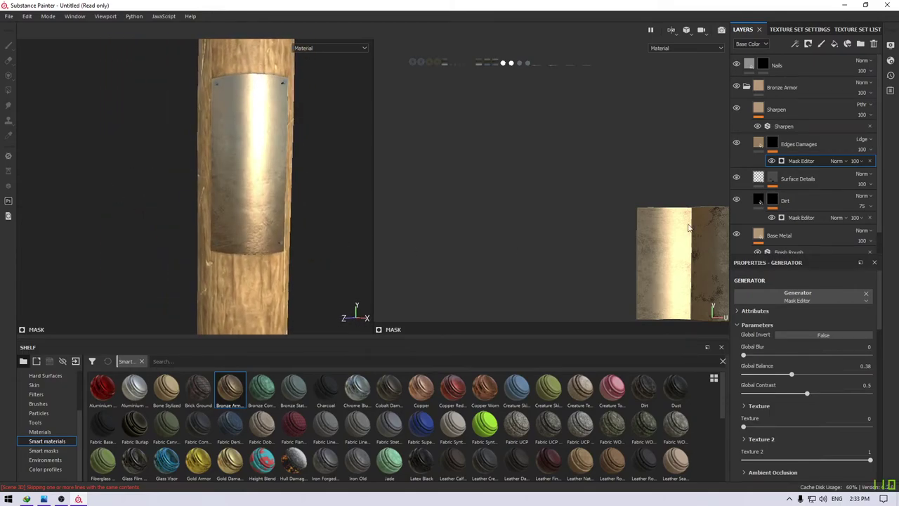
- Set Base Metal roughness to about 0.49 and metallic to about 0.94
click(790, 237)
scroll(802, 304, down, 5)
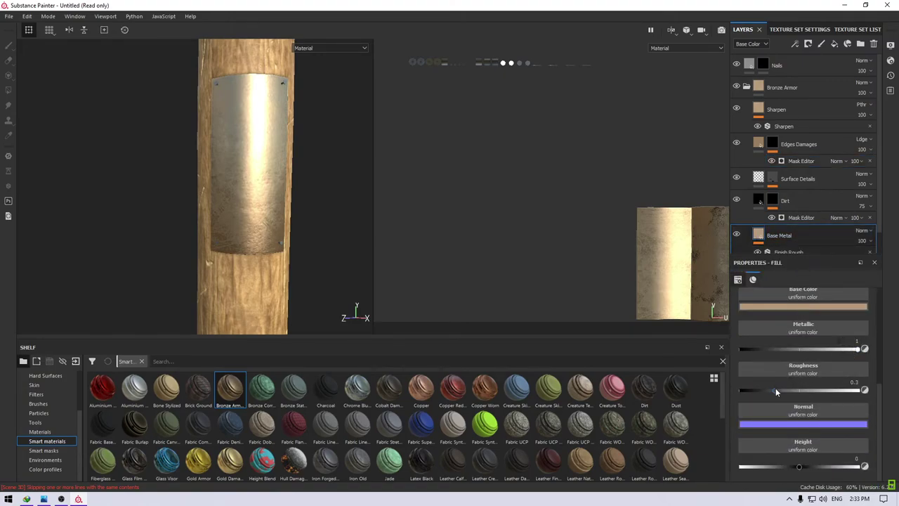
mouse_move(775, 390)
mouse_down()
mouse_move(806, 391)
mouse_move(797, 392)
mouse_up()
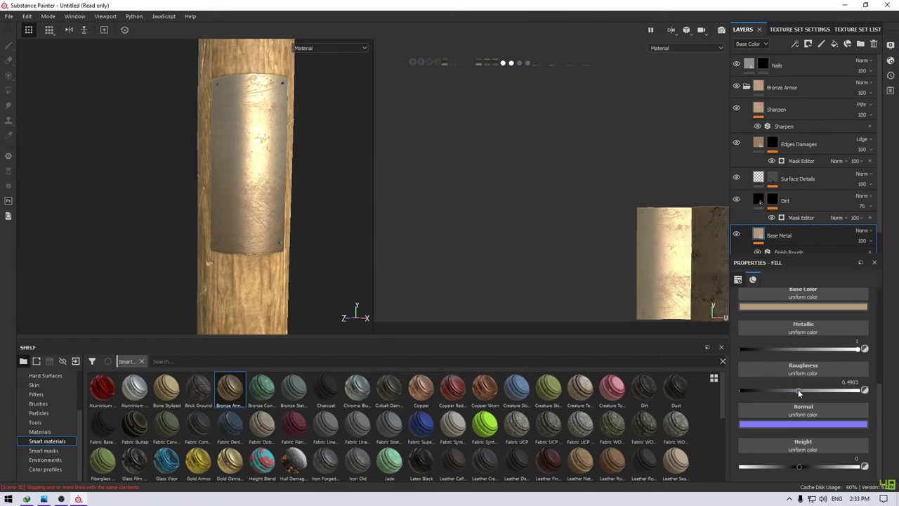
mouse_move(348, 220)
alt+mouse_down()
mouse_move(276, 204)
mouse_move(345, 233)
mouse_move(333, 235)
alt+mouse_up()
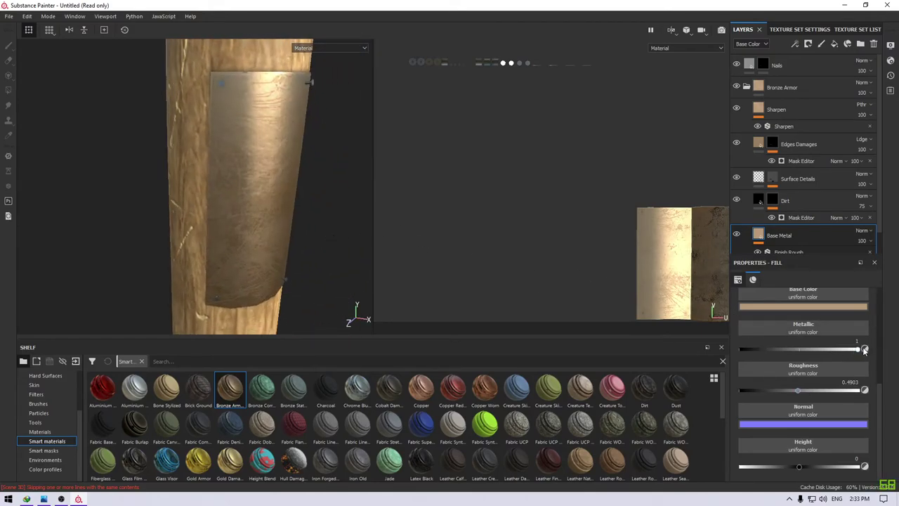
drag(864, 350, 851, 353)
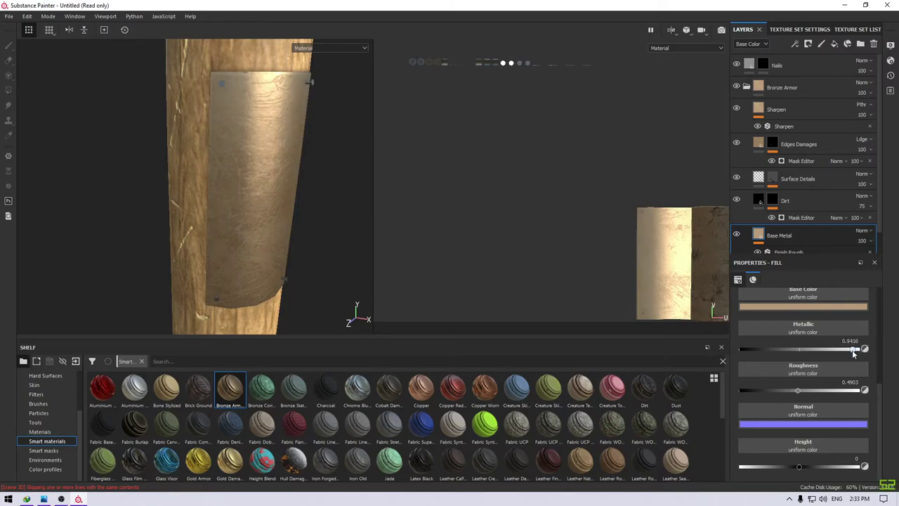
- Preview a Copper Worn smart material on the plate with Bronze Armor hidden, then delete it
key(f)
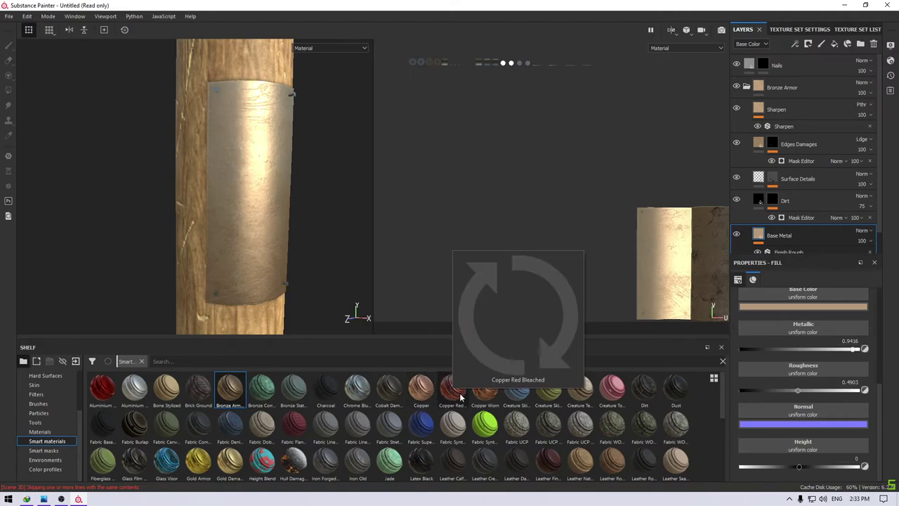
mouse_move(485, 388)
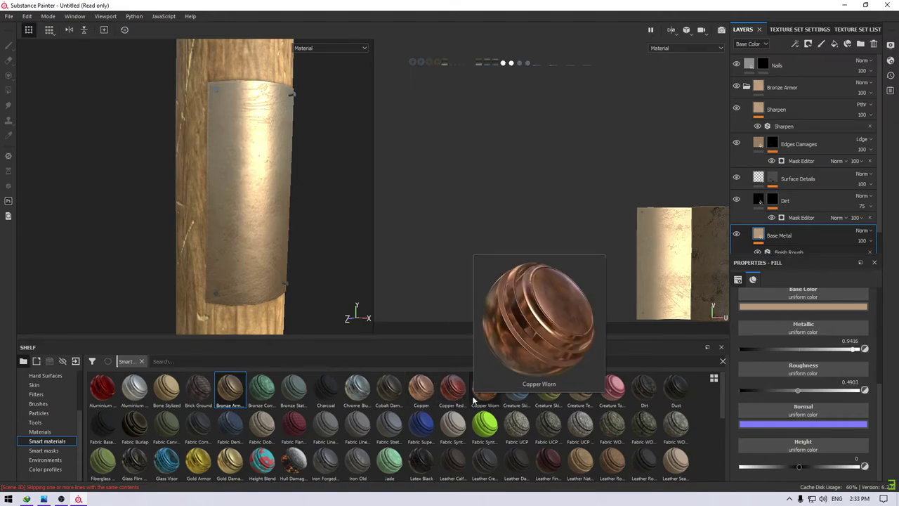
drag(473, 399, 483, 397)
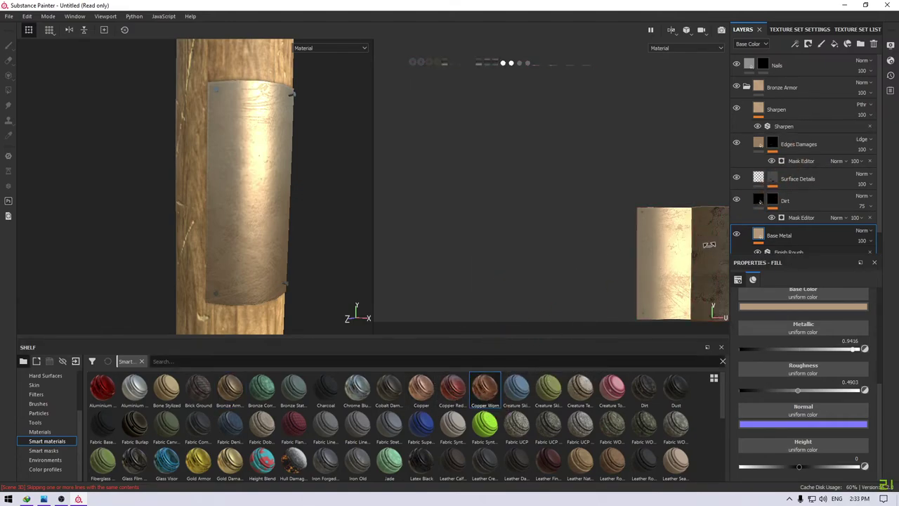
click(747, 87)
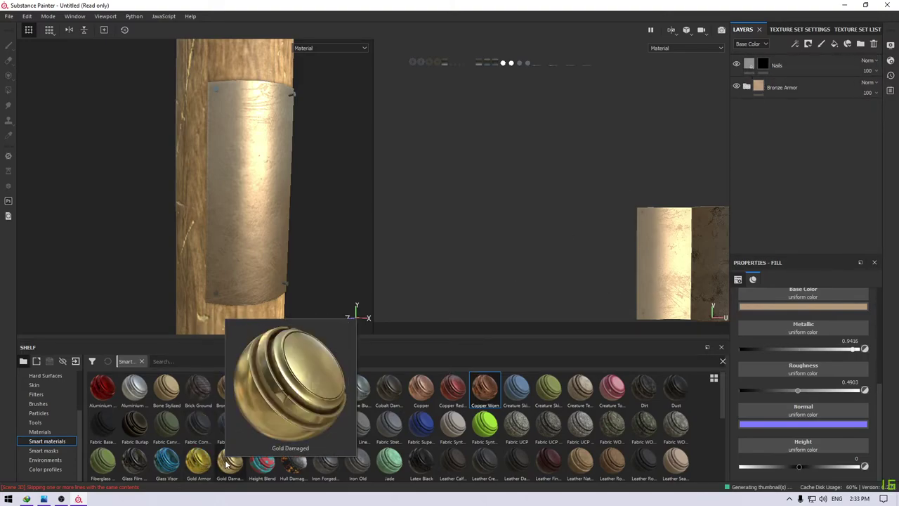
mouse_move(421, 422)
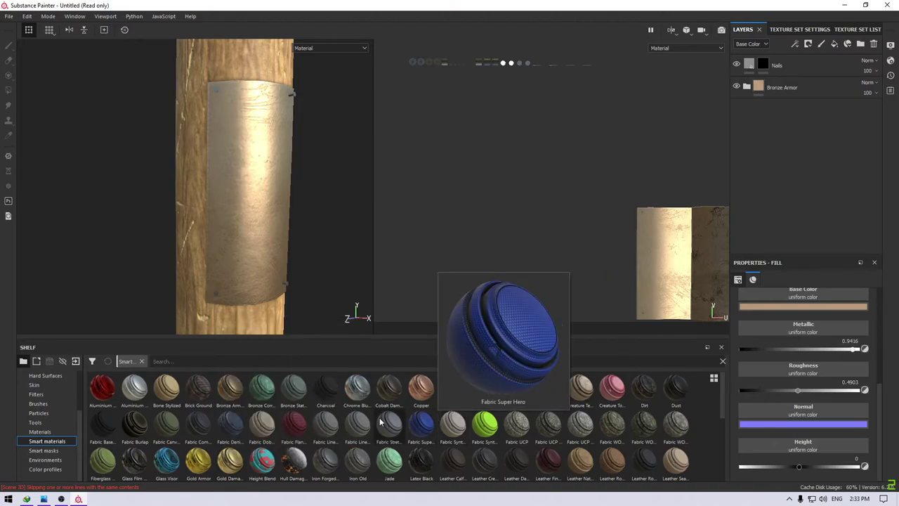
drag(484, 386, 770, 155)
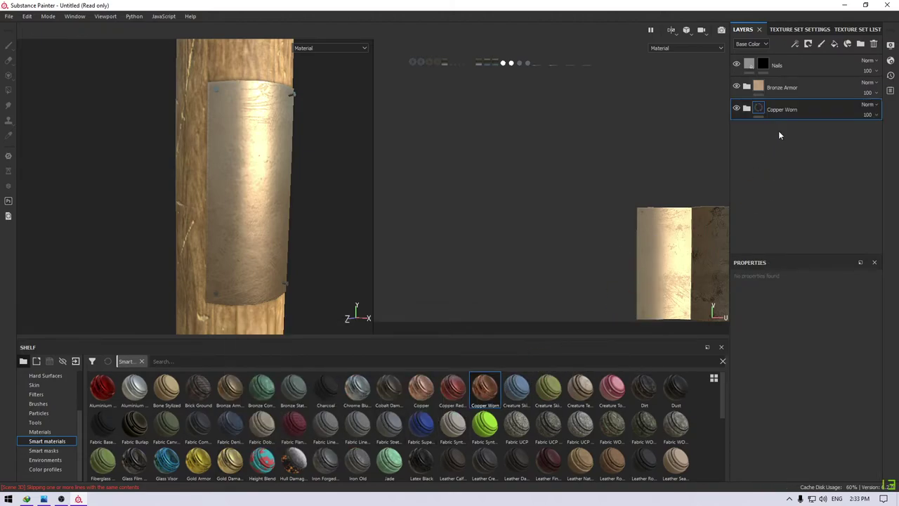
click(736, 86)
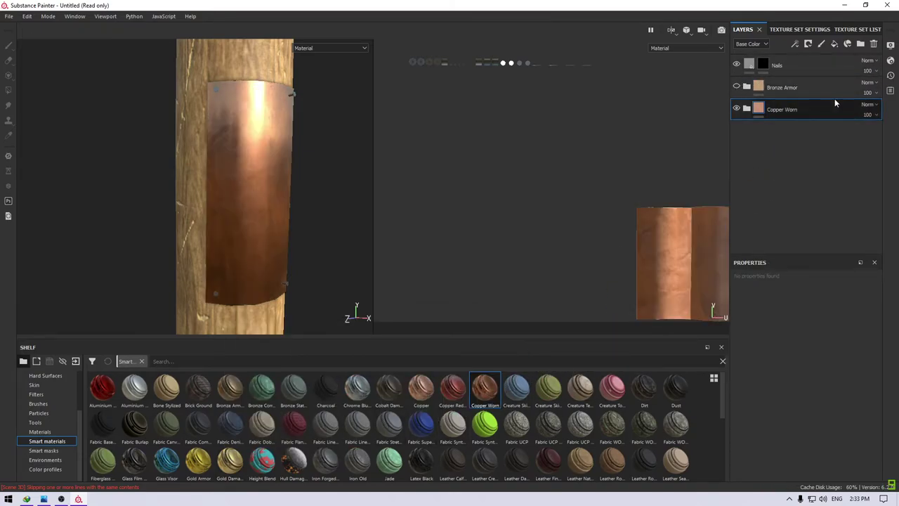
click(873, 44)
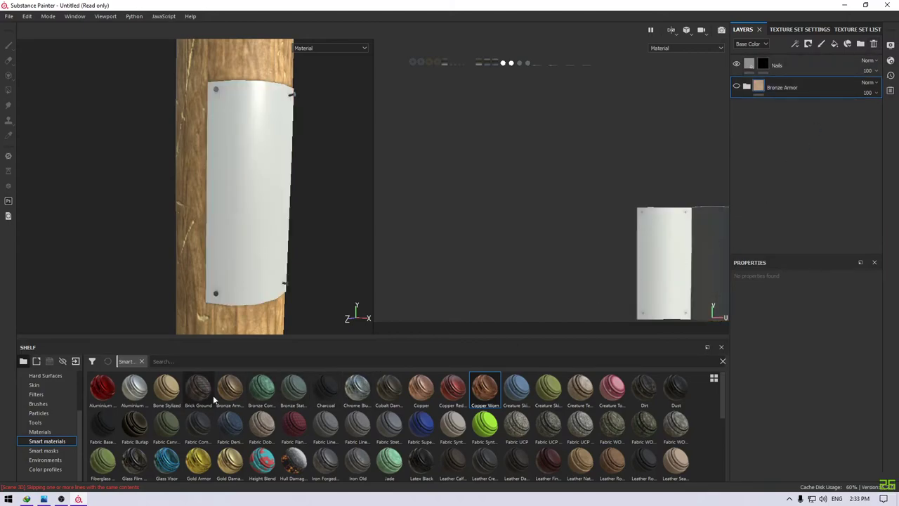
- Add the Steel Painted material from the materials shelf as a new layer
scroll(212, 397, down, 3)
scroll(213, 395, down, 1)
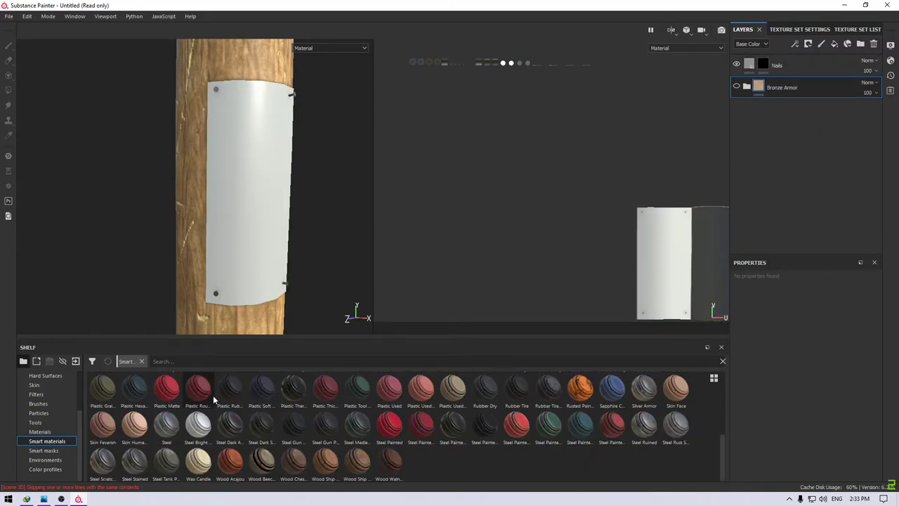
click(40, 432)
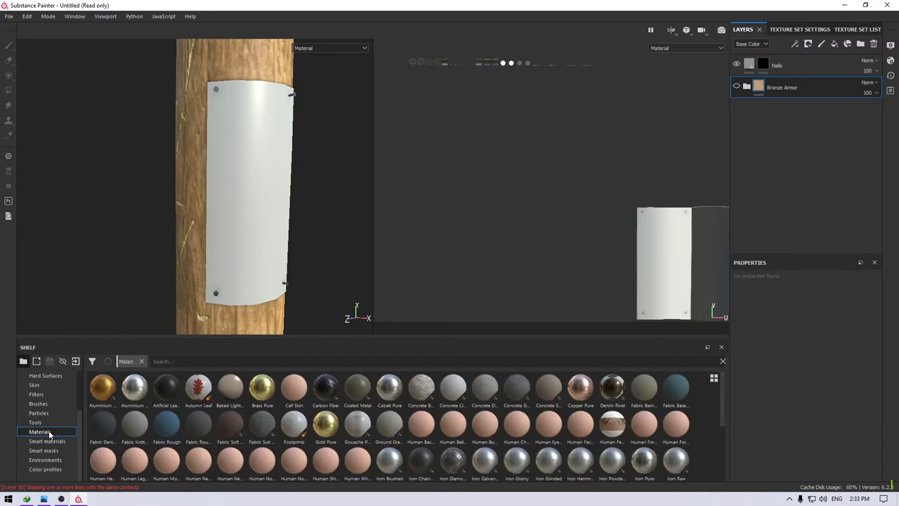
scroll(525, 420, down, 3)
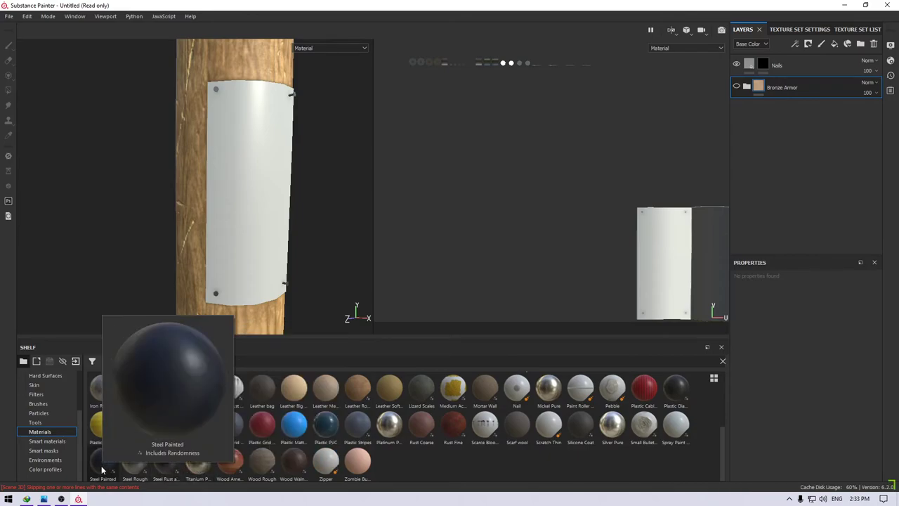
drag(103, 460, 784, 125)
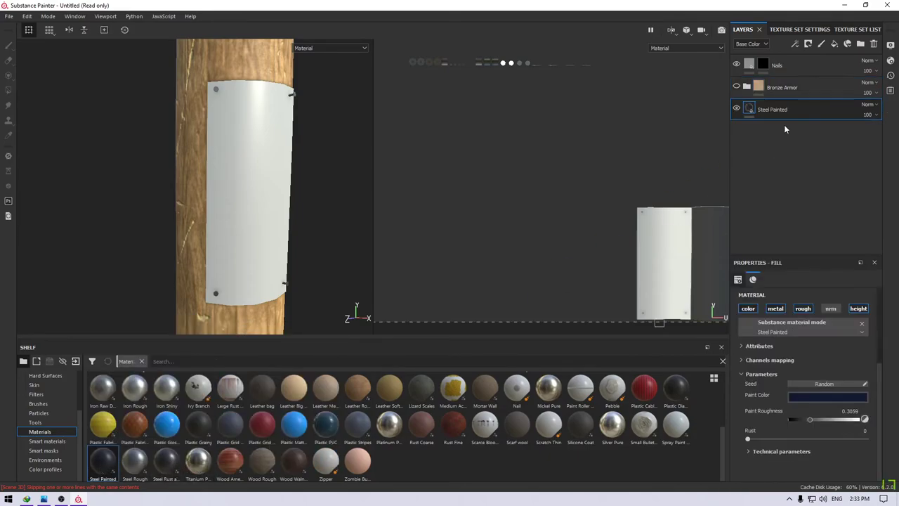
- Tint the Steel Painted paint colour from yellow through orange to a pale gold
click(804, 397)
click(871, 286)
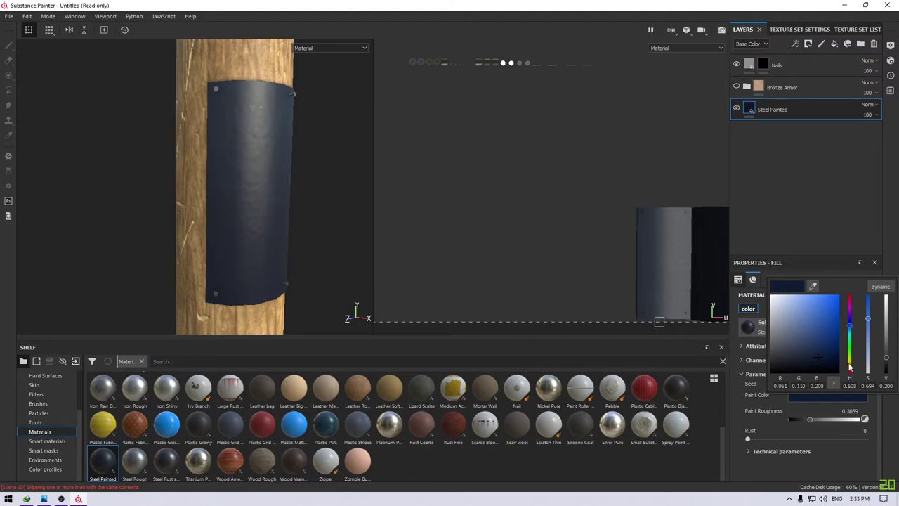
click(850, 367)
drag(812, 320, 831, 309)
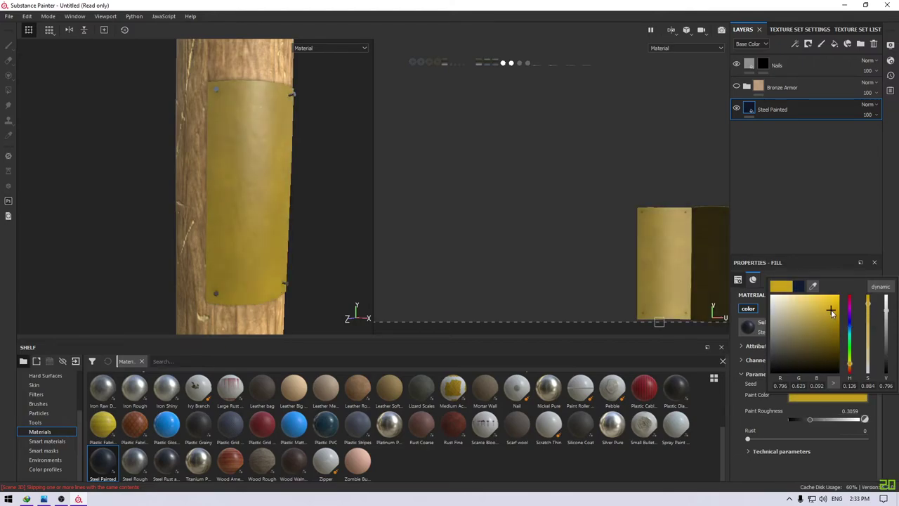
click(849, 370)
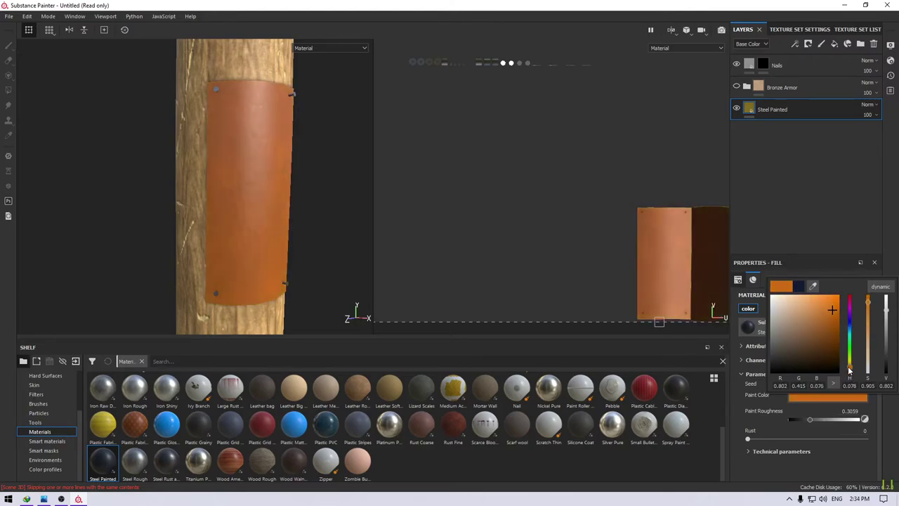
drag(849, 370, 849, 368)
drag(834, 302, 806, 311)
- Delete the Steel Painted layer, then show and expand the Bronze Armor folder
click(874, 43)
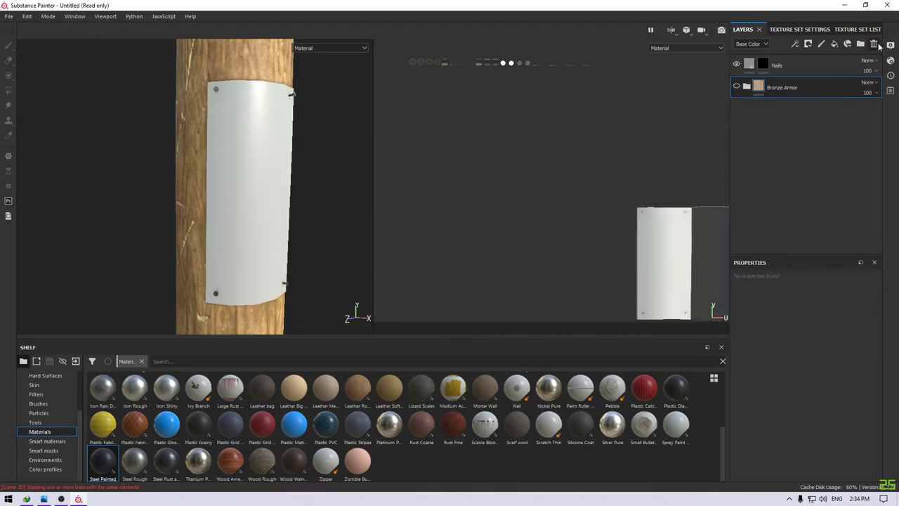
click(736, 87)
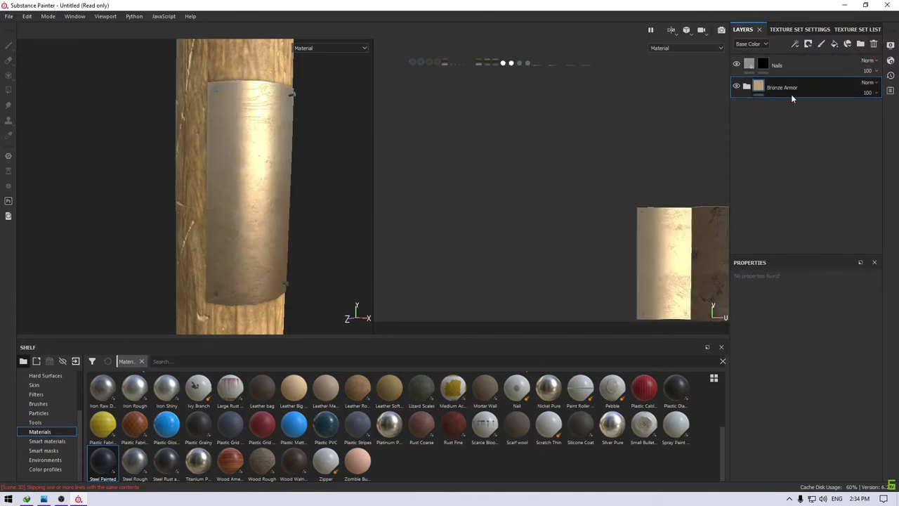
click(747, 87)
scroll(808, 162, down, 1)
- Darken the Base Metal base colour to a deeper bronze (RGB 0.346, 0.192, 0.065)
click(780, 212)
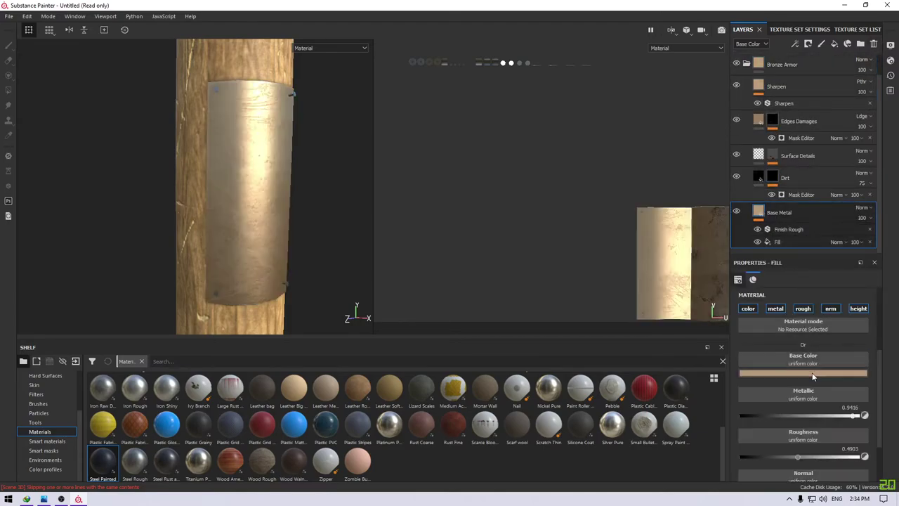
click(813, 376)
click(799, 414)
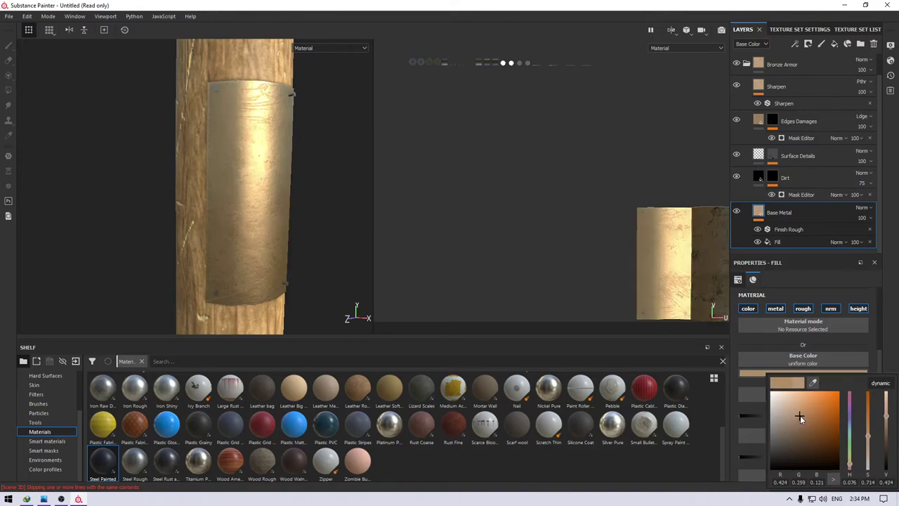
drag(801, 415, 806, 420)
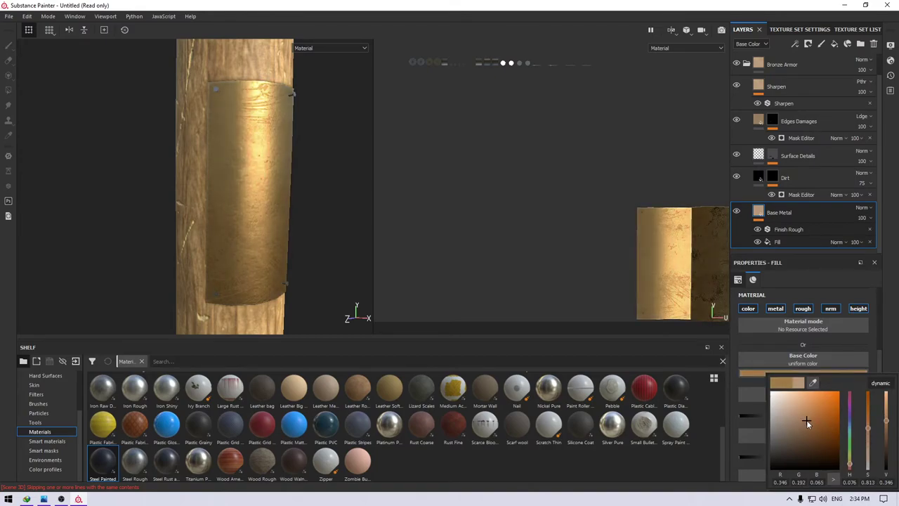
mouse_move(295, 171)
alt+mouse_down()
mouse_move(318, 224)
mouse_move(274, 172)
mouse_move(277, 134)
alt+mouse_up()
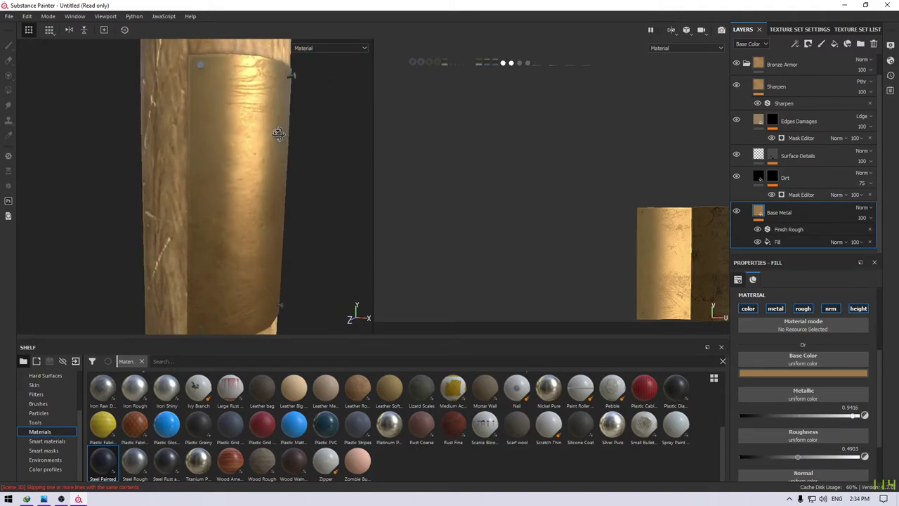
click(805, 138)
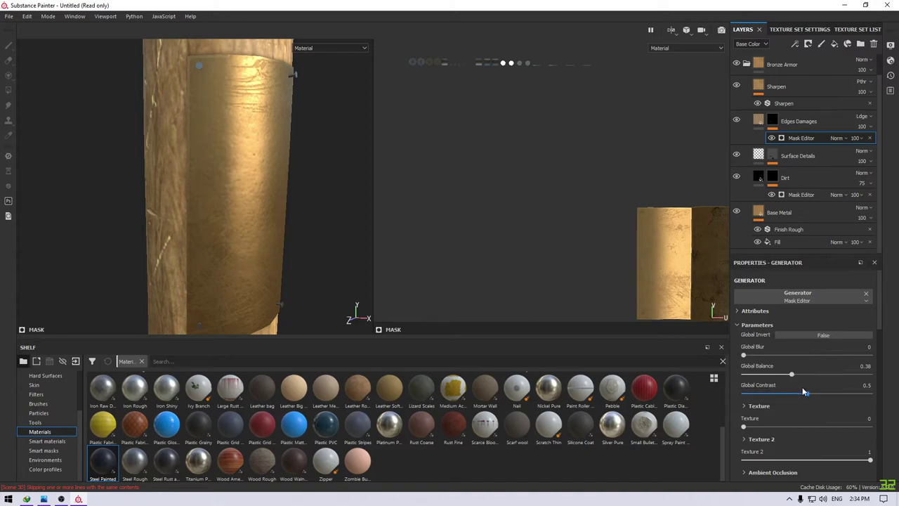
- Lower the Edges Damages balance, then set the Dirt mask to Global Balance 0.4, contrast 0.5
mouse_move(791, 374)
mouse_down()
mouse_move(769, 375)
mouse_move(798, 372)
mouse_up()
drag(785, 373, 784, 373)
click(773, 178)
click(798, 192)
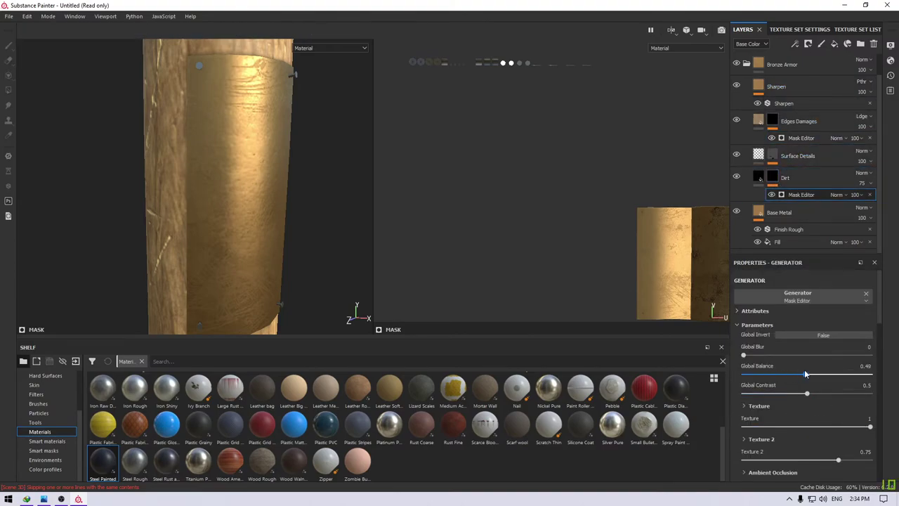
drag(805, 375, 770, 375)
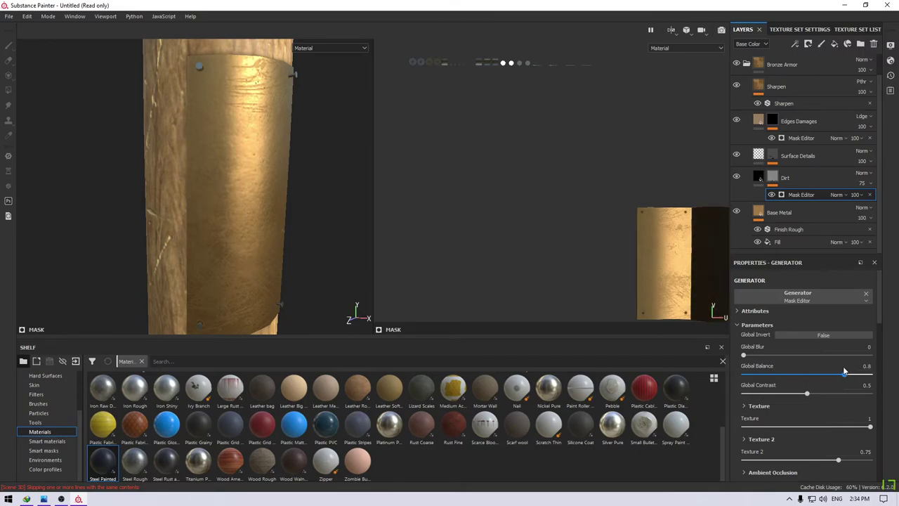
drag(802, 374, 777, 374)
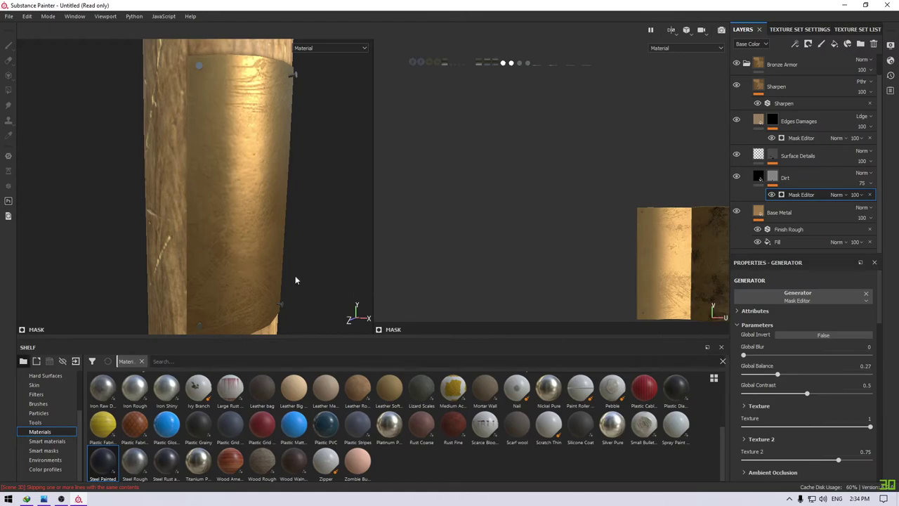
mouse_move(296, 280)
alt+mouse_down()
mouse_move(170, 217)
mouse_move(253, 184)
mouse_move(267, 261)
mouse_move(239, 218)
mouse_move(291, 243)
alt+mouse_up()
drag(780, 373, 799, 373)
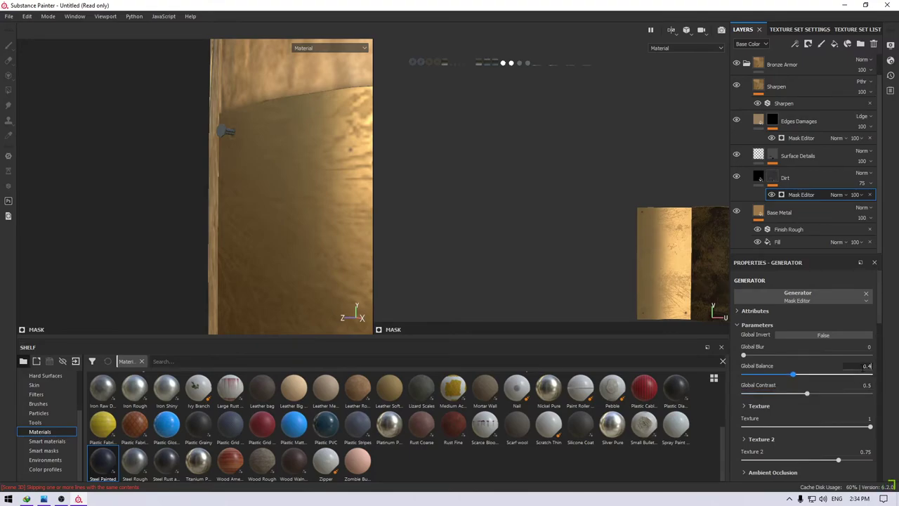
- Lower the Finish Rough filter scale to 3
click(788, 230)
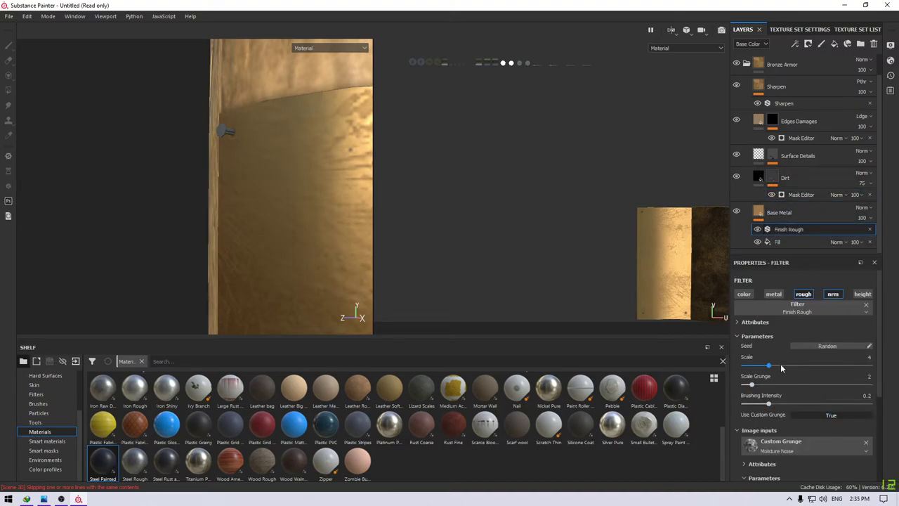
drag(769, 367, 762, 369)
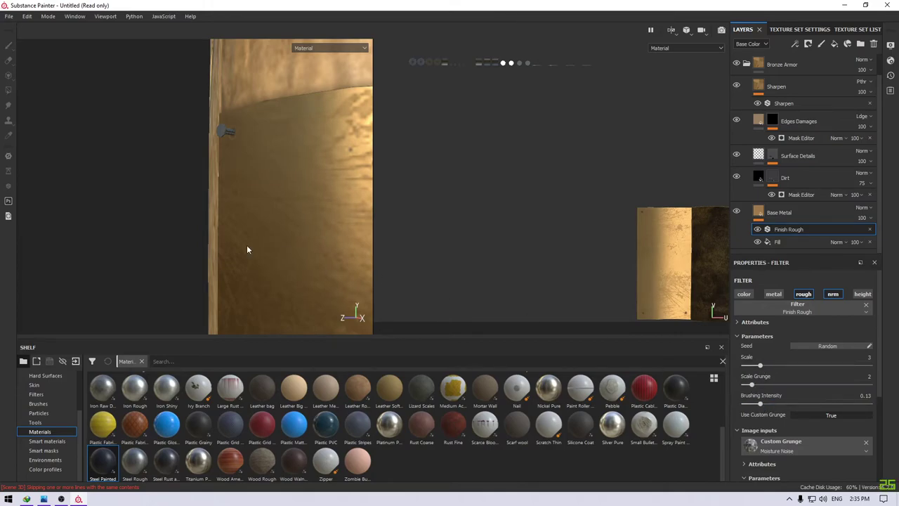
mouse_move(246, 248)
alt+mouse_down()
mouse_move(279, 170)
mouse_move(401, 272)
alt+mouse_up()
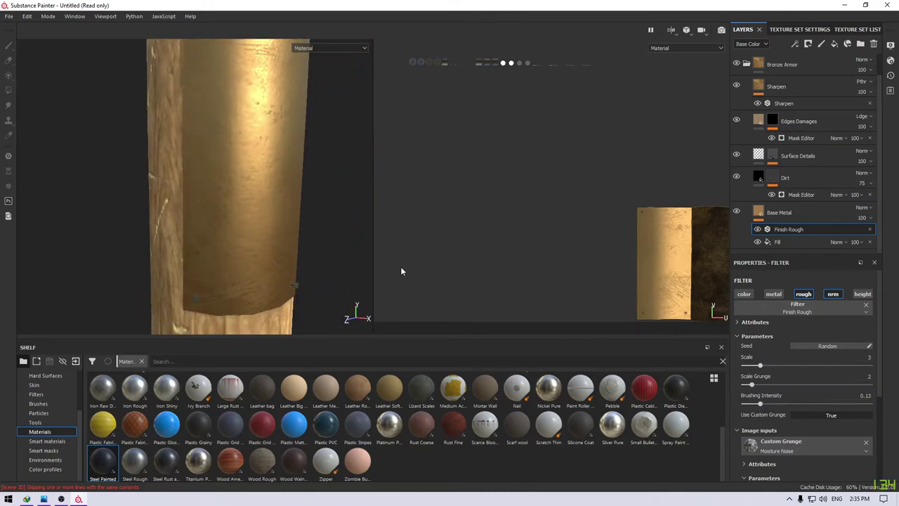
scroll(792, 434, down, 3)
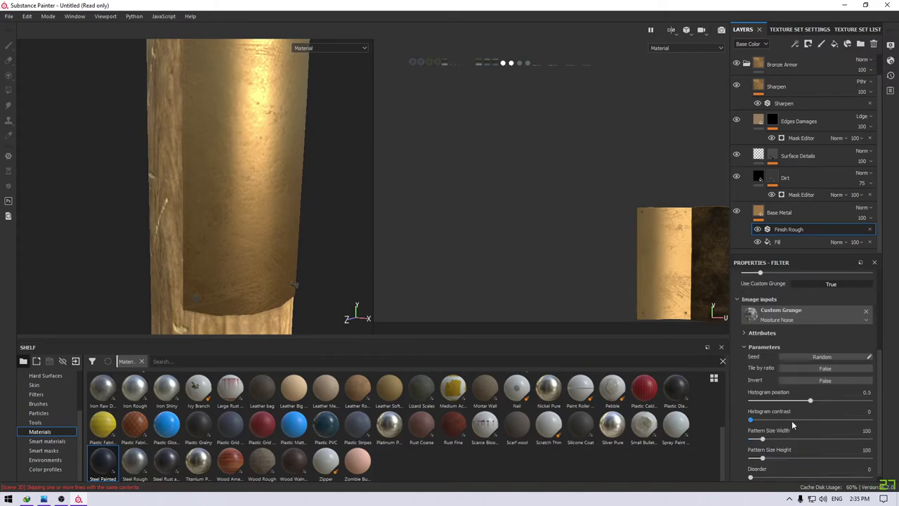
scroll(792, 420, down, 1)
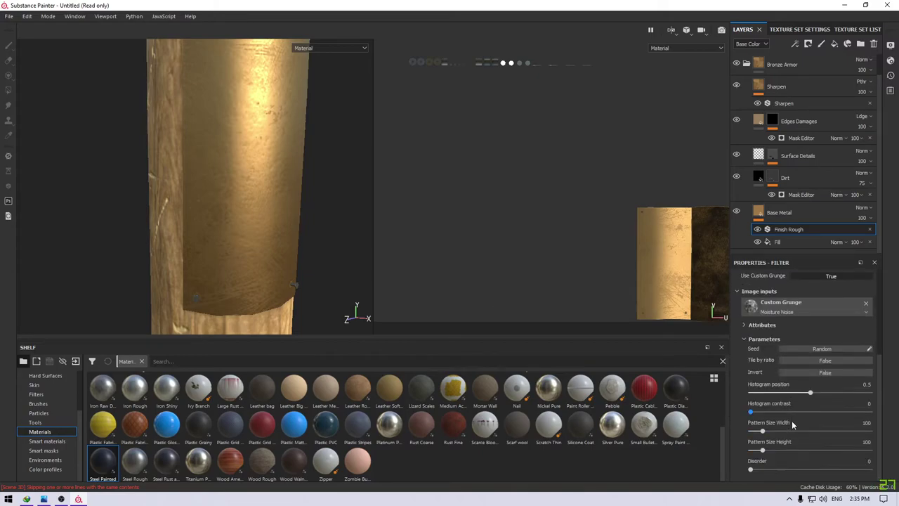
- Set the Base Metal roughness grunge Balance to 0.37 and inspect the result
click(795, 240)
scroll(793, 402, down, 1)
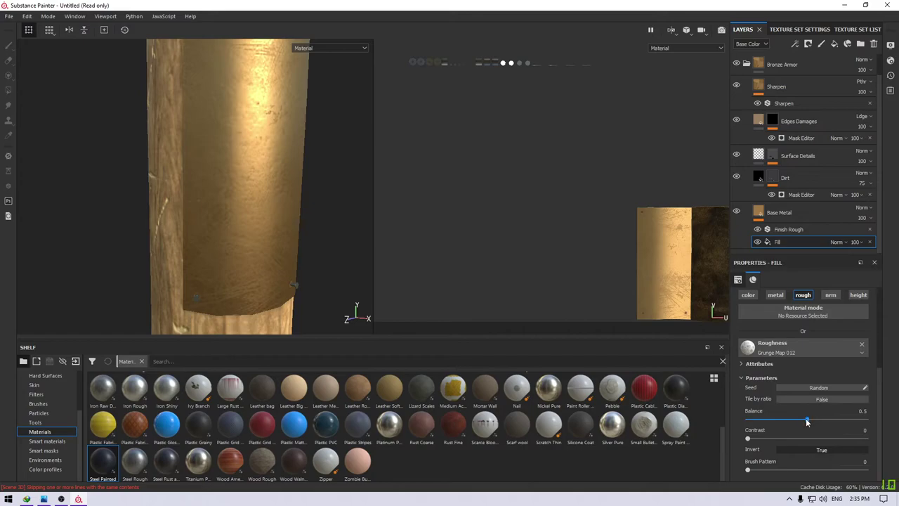
mouse_move(796, 424)
mouse_down()
mouse_move(781, 429)
mouse_move(791, 423)
mouse_up()
alt+drag(250, 217, 163, 141)
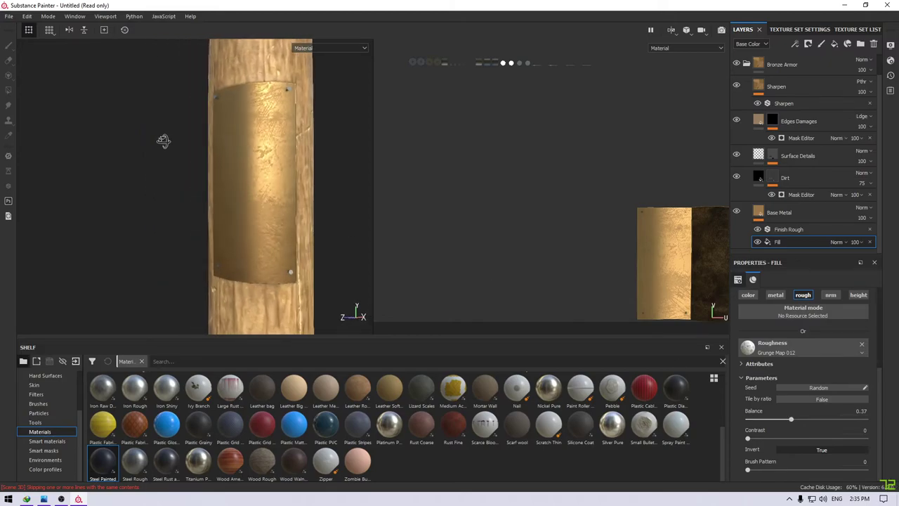
middle_drag(549, 248, 428, 201)
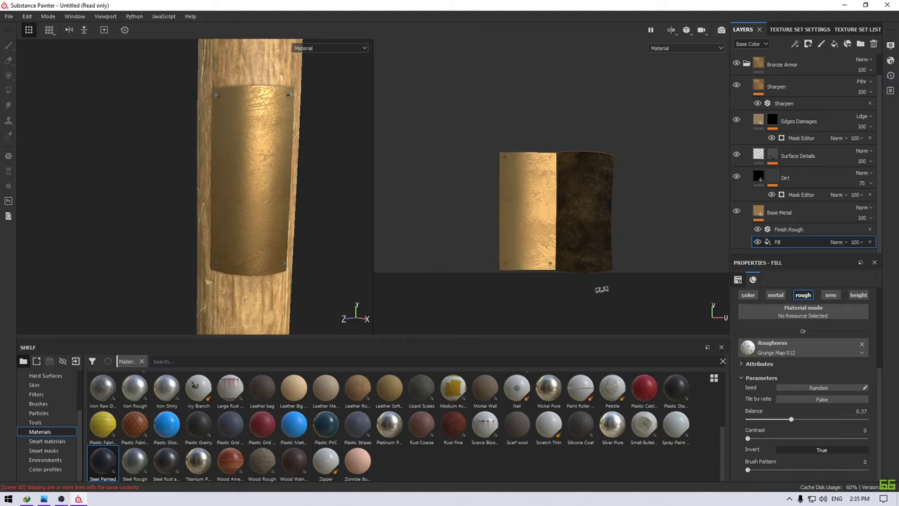
shift+right_drag(601, 288, 631, 281)
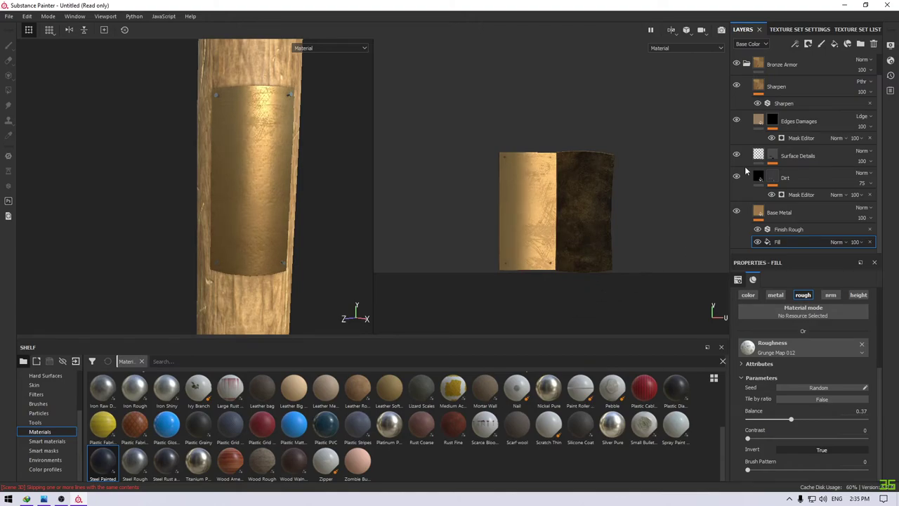
scroll(745, 126, up, 1)
click(747, 86)
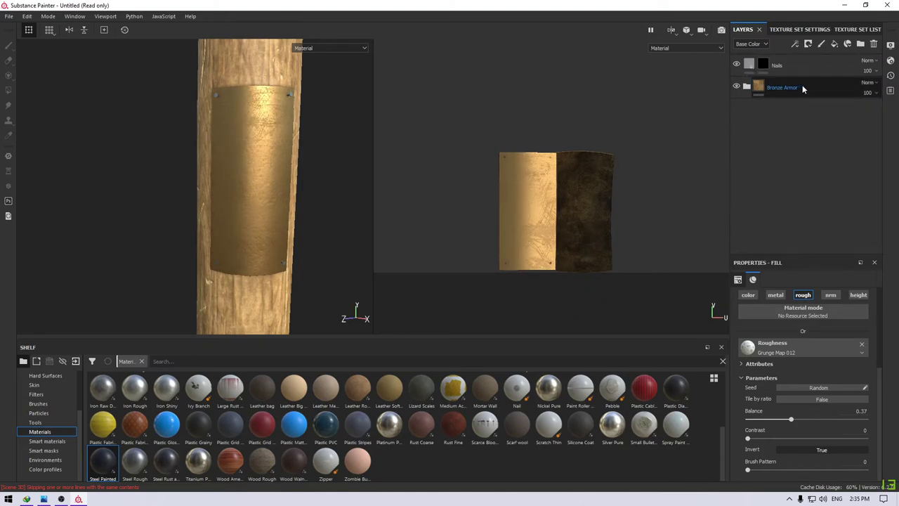
click(803, 87)
mouse_move(658, 236)
alt+mouse_down()
mouse_move(662, 204)
mouse_move(604, 284)
alt+mouse_up()
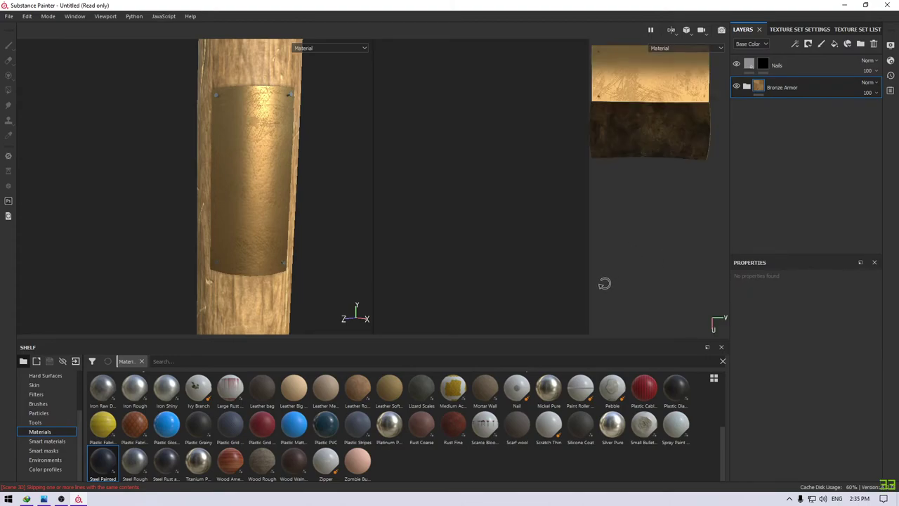
middle_drag(639, 208, 496, 232)
scroll(496, 233, up, 2)
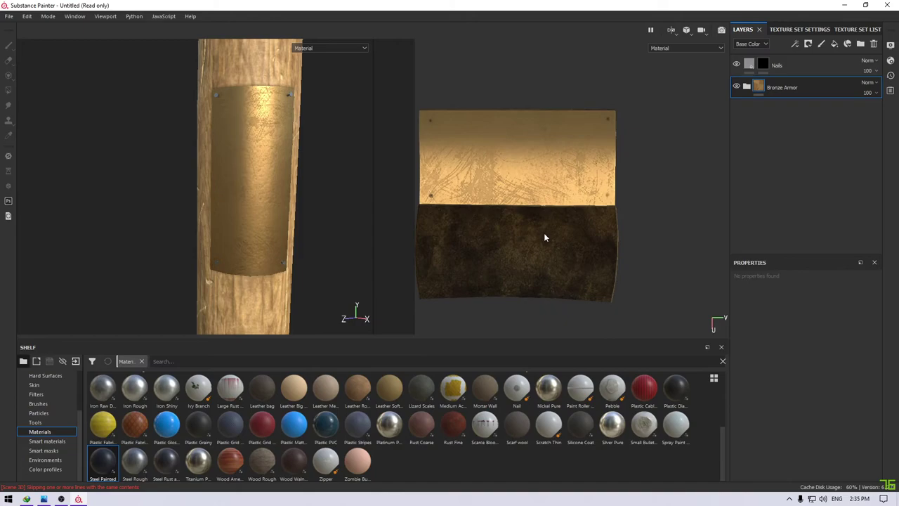
scroll(545, 236, up, 2)
middle_drag(559, 231, 592, 228)
click(776, 65)
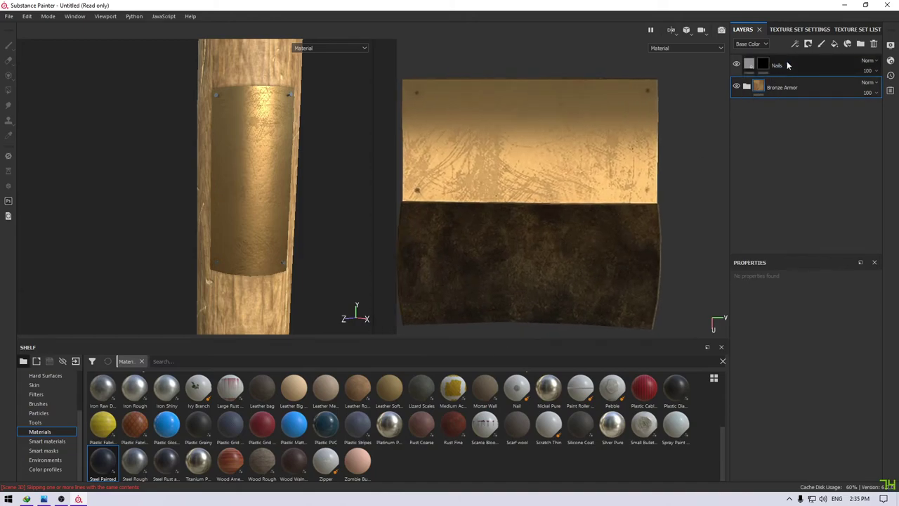
click(821, 45)
ctrl+right_drag(542, 136, 473, 137)
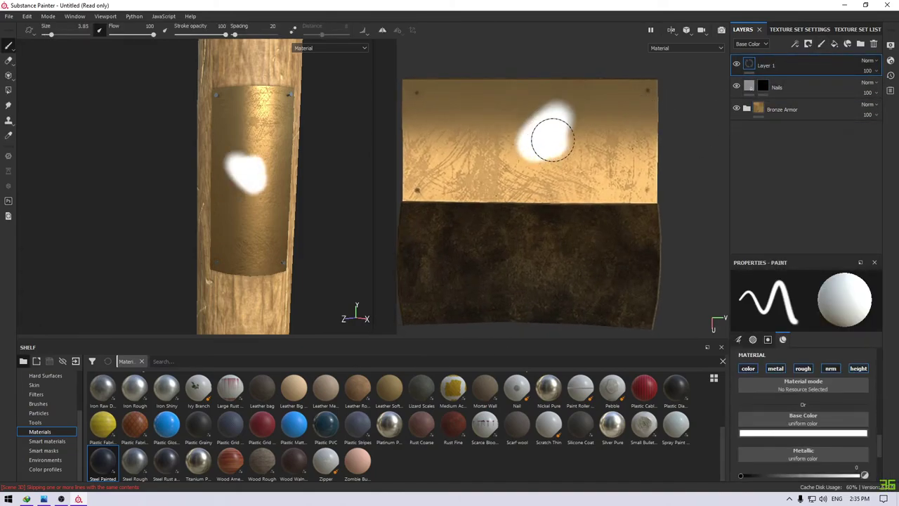
mouse_move(441, 130)
mouse_down()
mouse_move(437, 137)
mouse_move(510, 114)
mouse_move(538, 150)
mouse_up()
key(ctrl+z)
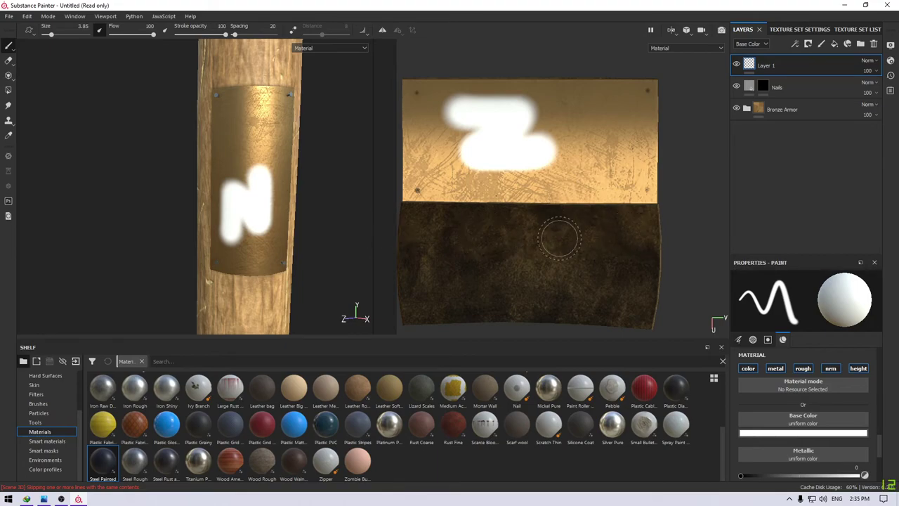
key(ctrl+z)
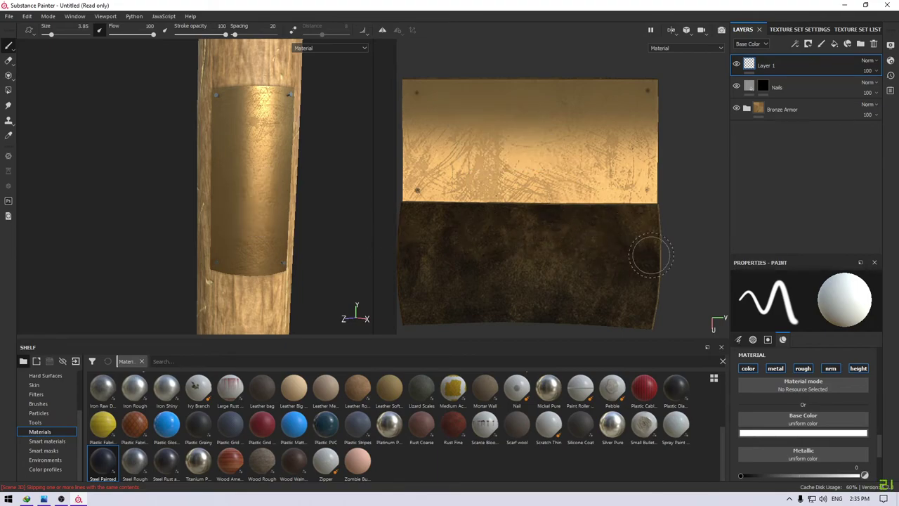
scroll(635, 302, up, 1)
scroll(618, 295, down, 2)
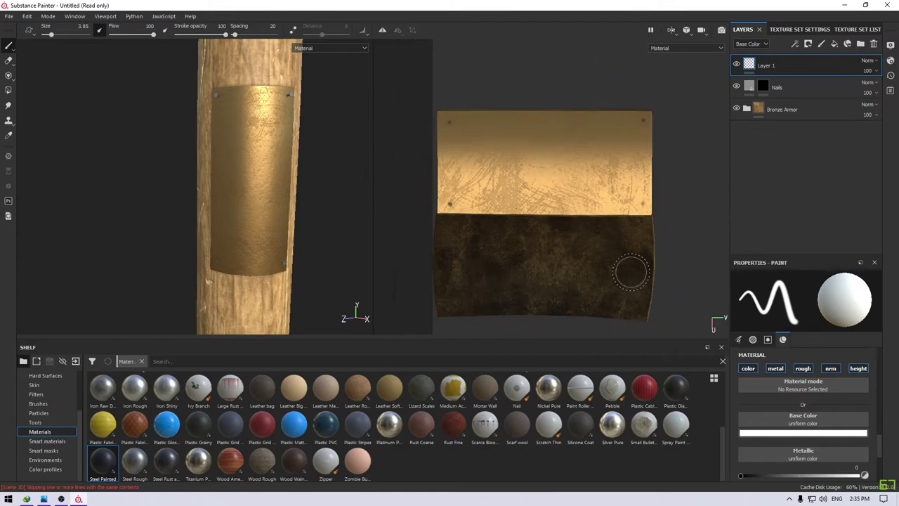
mouse_move(596, 249)
middle_down()
mouse_move(589, 186)
mouse_move(572, 275)
middle_up()
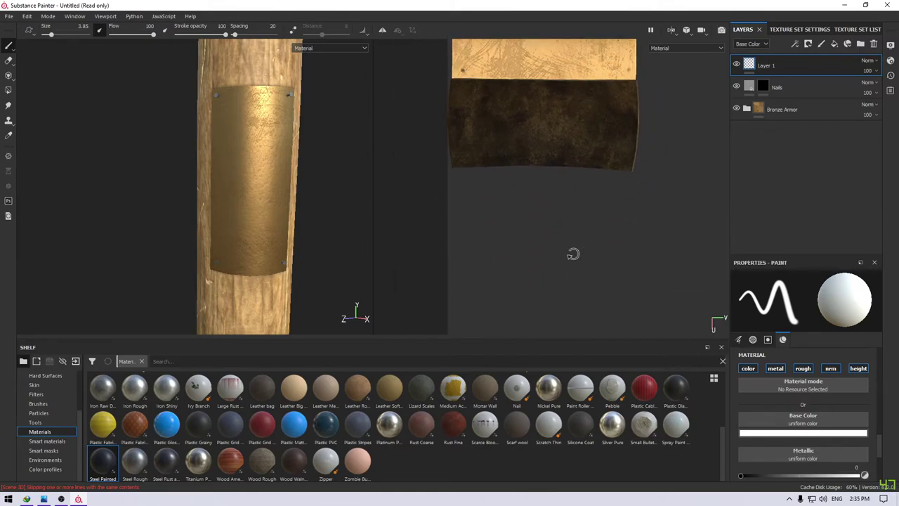
mouse_move(572, 255)
alt+mouse_down()
mouse_move(590, 254)
mouse_move(627, 285)
mouse_move(558, 241)
alt+mouse_up()
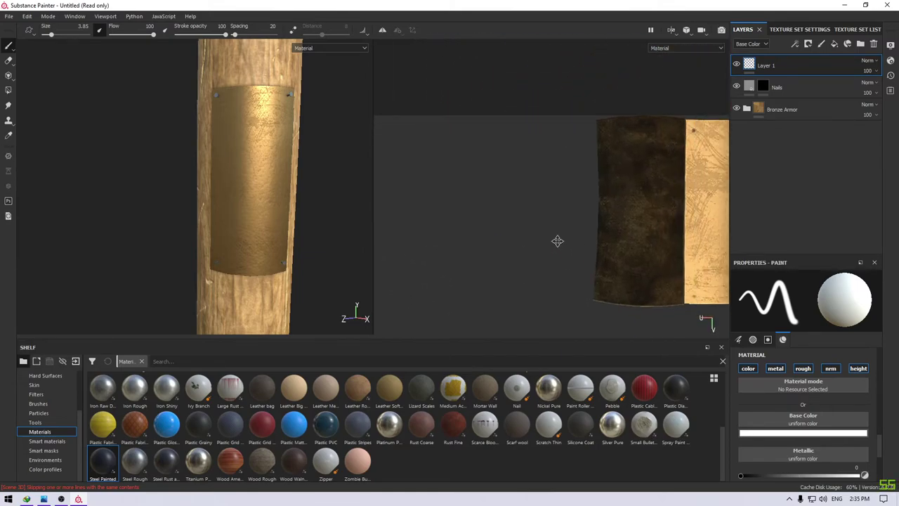
middle_drag(558, 241, 584, 165)
scroll(583, 165, up, 1)
mouse_move(555, 149)
mouse_down()
mouse_move(608, 151)
mouse_move(566, 197)
mouse_move(608, 201)
mouse_up()
key(ctrl+z)
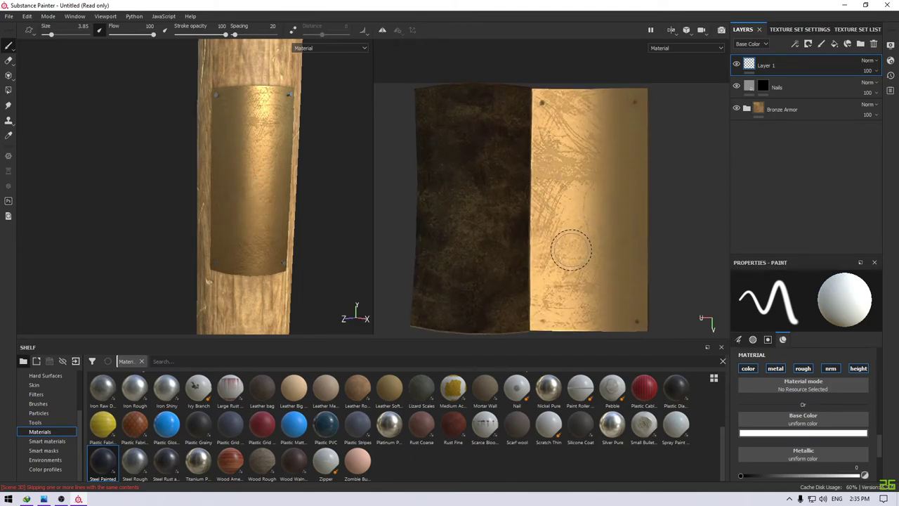
mouse_move(571, 257)
alt+mouse_down()
mouse_move(653, 257)
mouse_move(687, 310)
alt+mouse_up()
key(f)
mouse_move(502, 77)
mouse_down()
mouse_move(555, 80)
mouse_move(555, 138)
mouse_up()
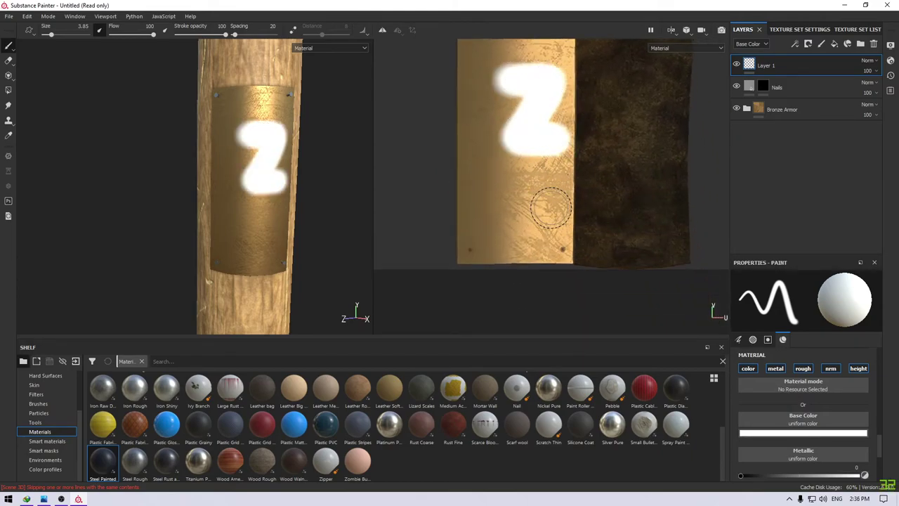
key(ctrl+z)
middle_drag(542, 201, 542, 190)
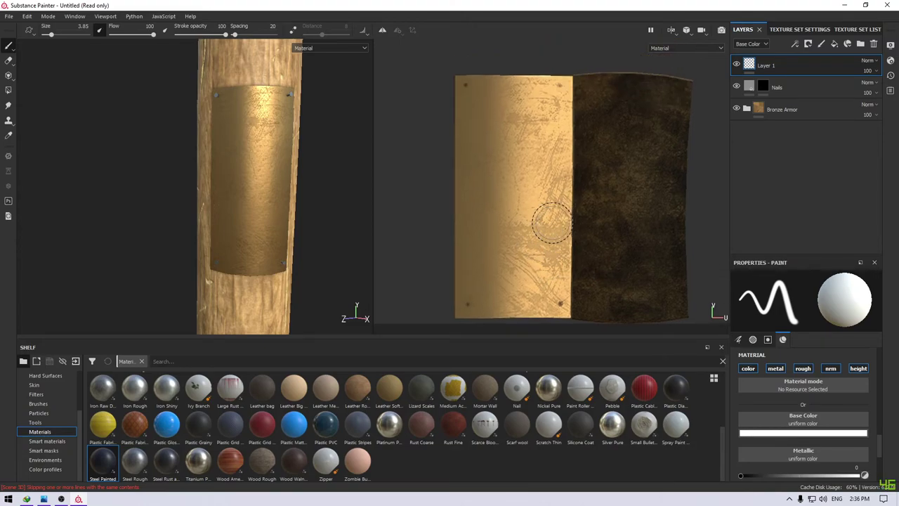
alt+drag(584, 208, 583, 238)
key(f)
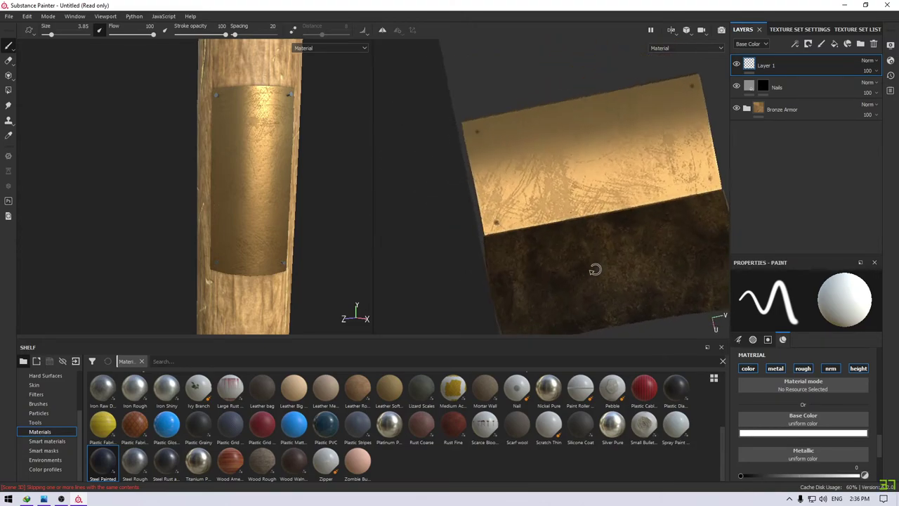
mouse_move(548, 115)
mouse_down()
mouse_move(592, 117)
mouse_move(576, 147)
mouse_move(636, 140)
mouse_up()
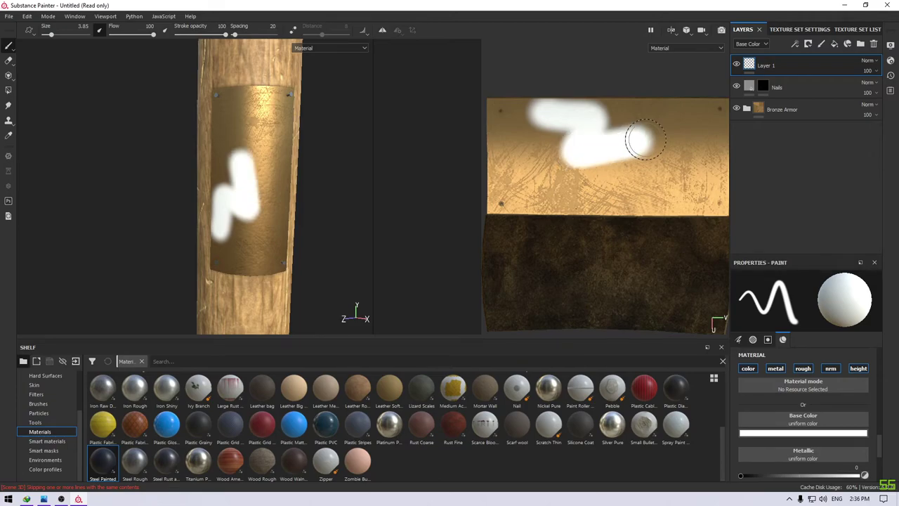
key(ctrl+z)
mouse_move(638, 137)
middle_down()
mouse_move(550, 186)
mouse_move(631, 213)
middle_up()
scroll(550, 186, up, 3)
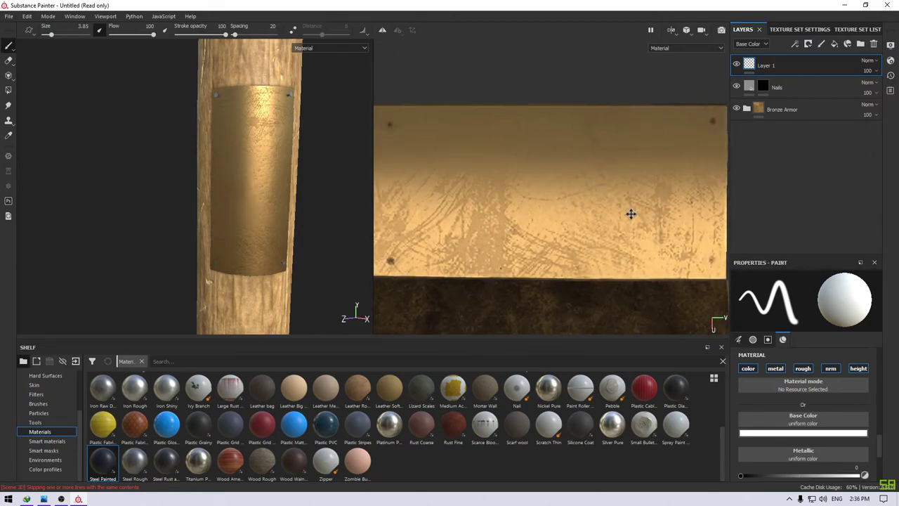
- Replace Layer 1 with a new fill layer with color, nrm, metal and rough disabled, leaving height only
click(799, 30)
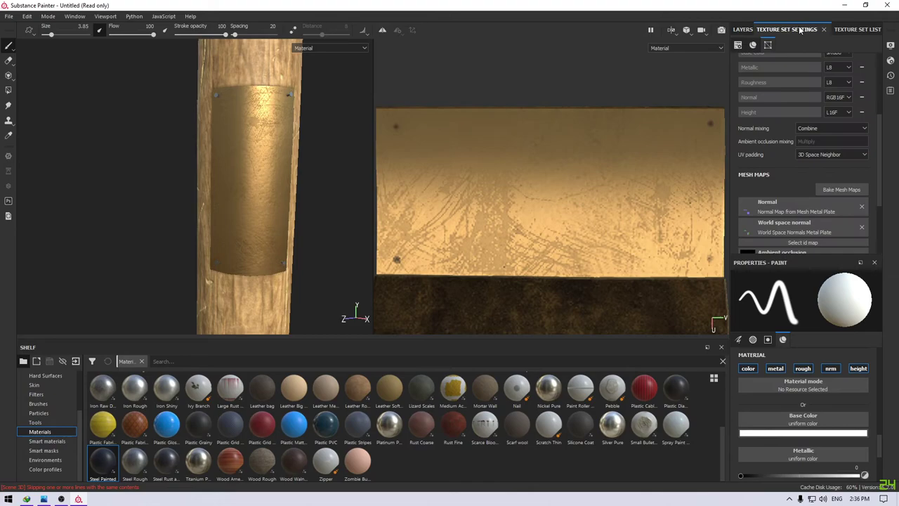
click(743, 29)
click(874, 43)
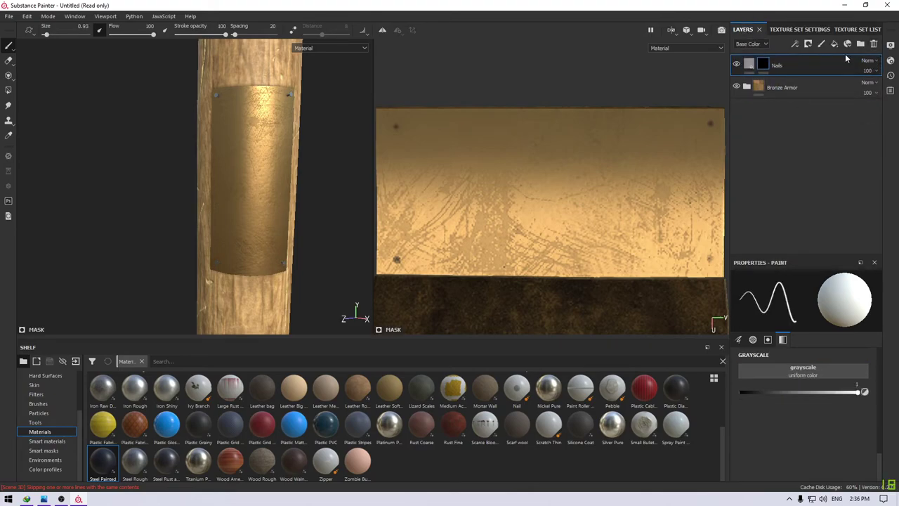
click(833, 46)
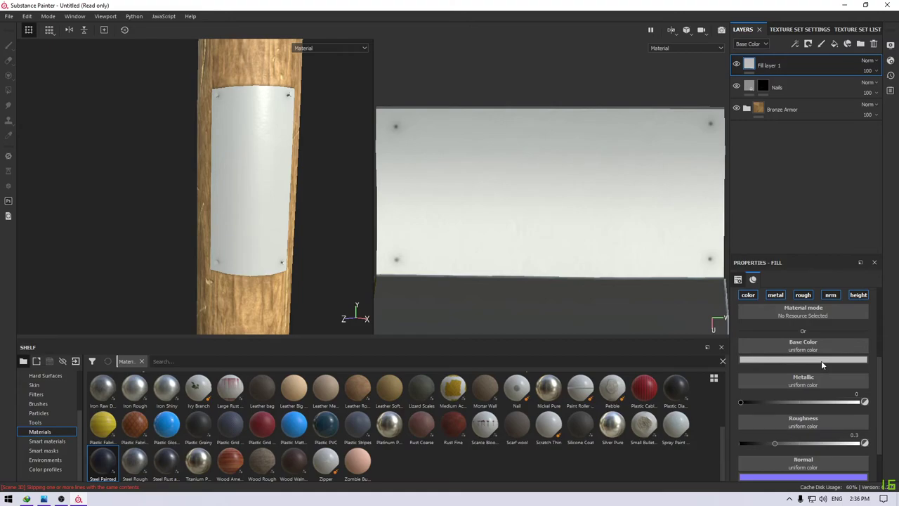
click(748, 294)
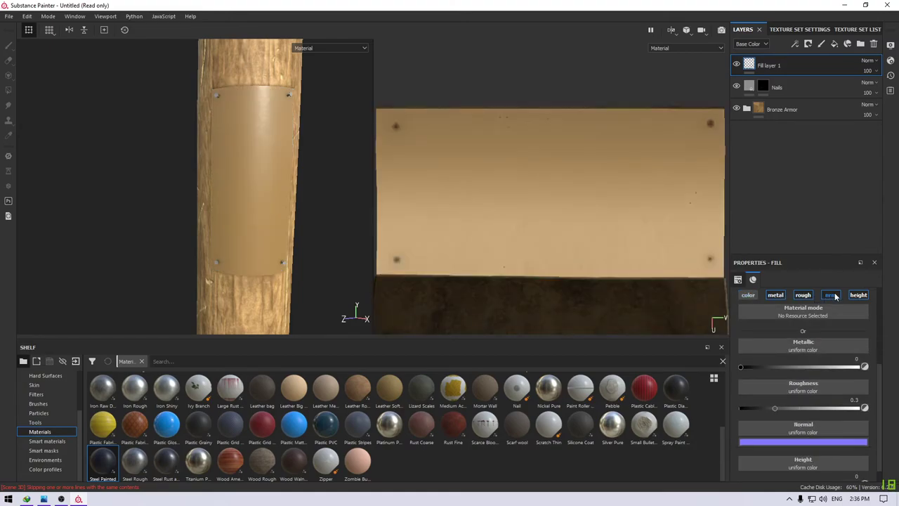
click(831, 295)
click(776, 309)
click(811, 313)
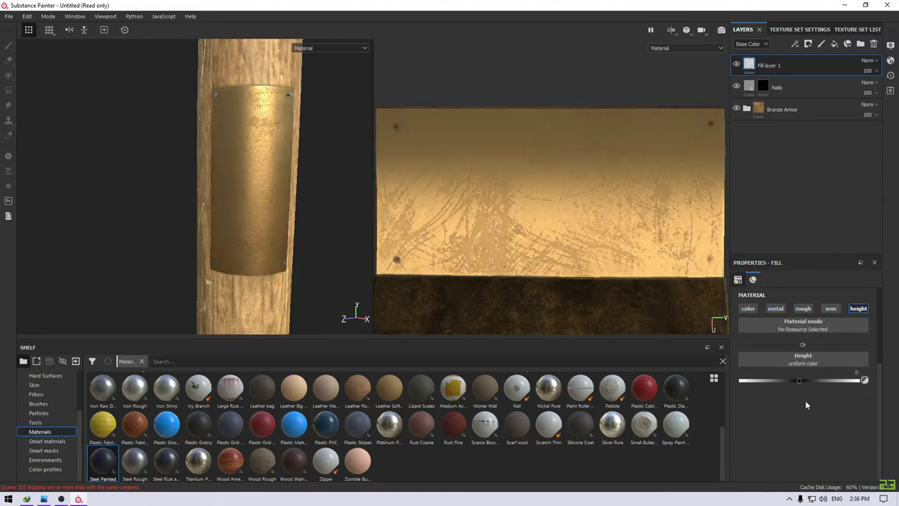
- Add a paint effect to Fill layer 1's mask
right_click(789, 68)
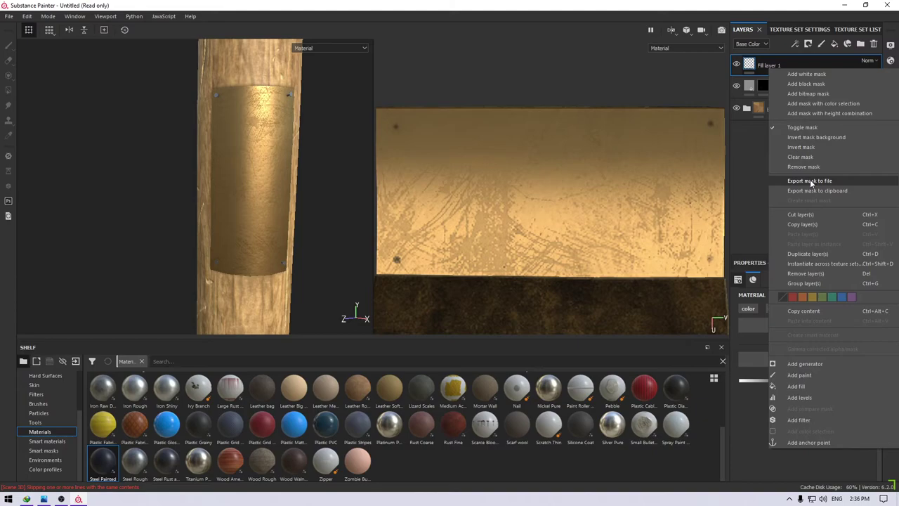
click(806, 374)
scroll(806, 399, up, 2)
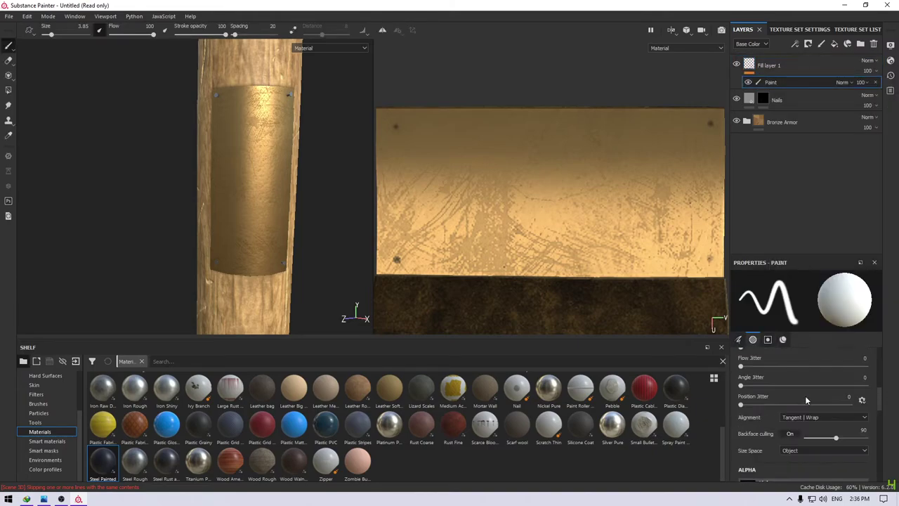
scroll(805, 399, up, 2)
scroll(805, 399, up, 2)
scroll(806, 399, up, 2)
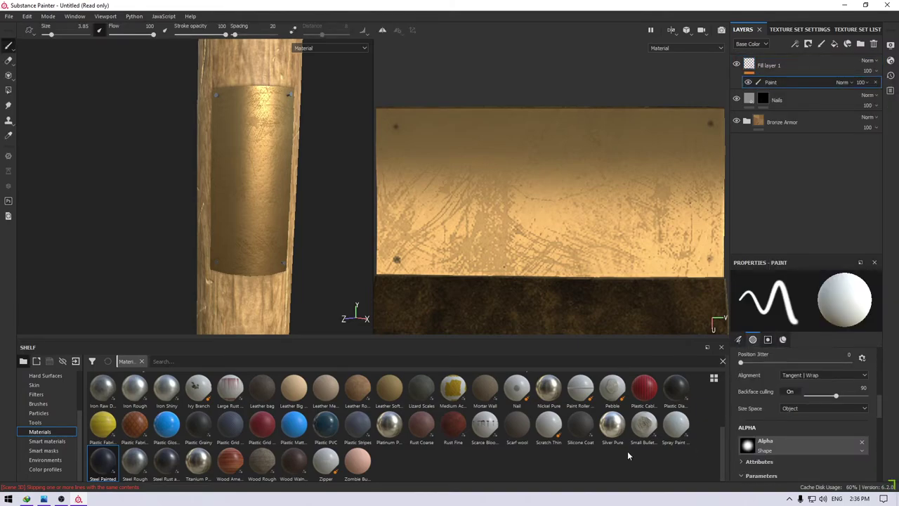
scroll(41, 403, up, 2)
- Load the Font Libre Baskerville alpha into the brush and set its text to the player's name
click(37, 394)
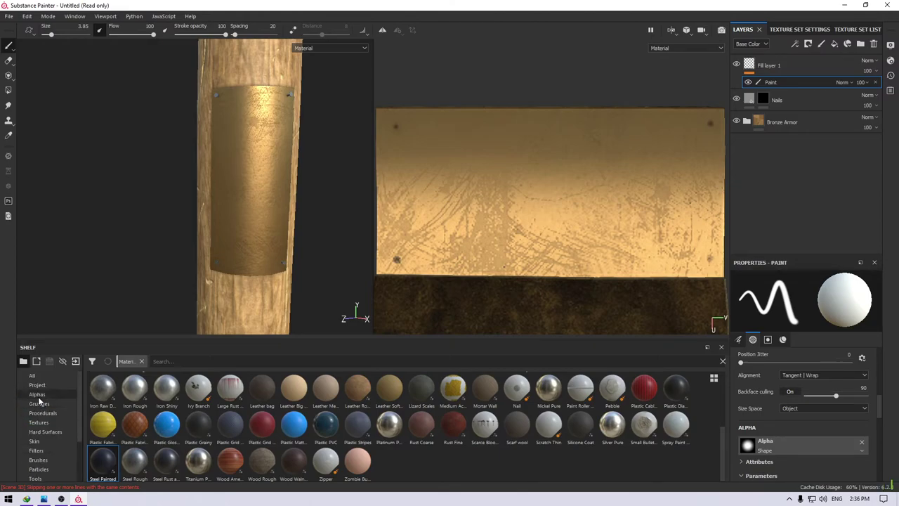
click(180, 360)
text(font)
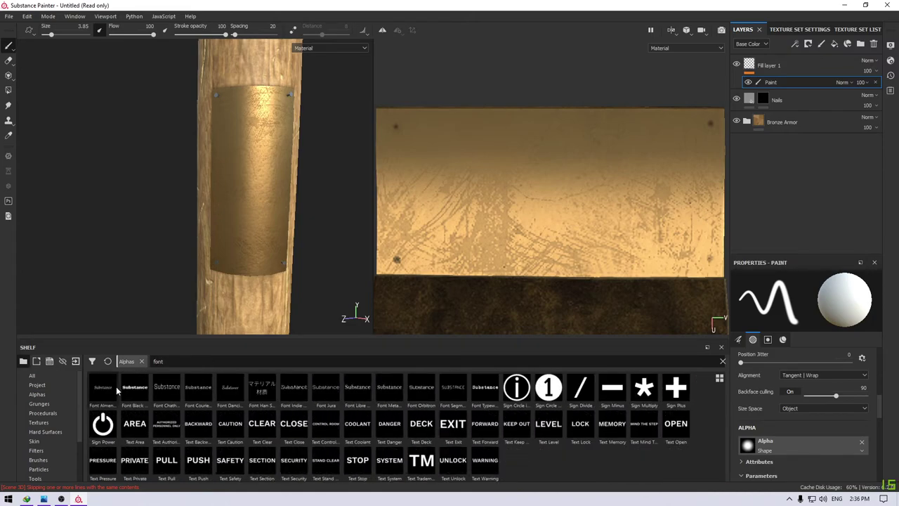
drag(358, 391, 814, 441)
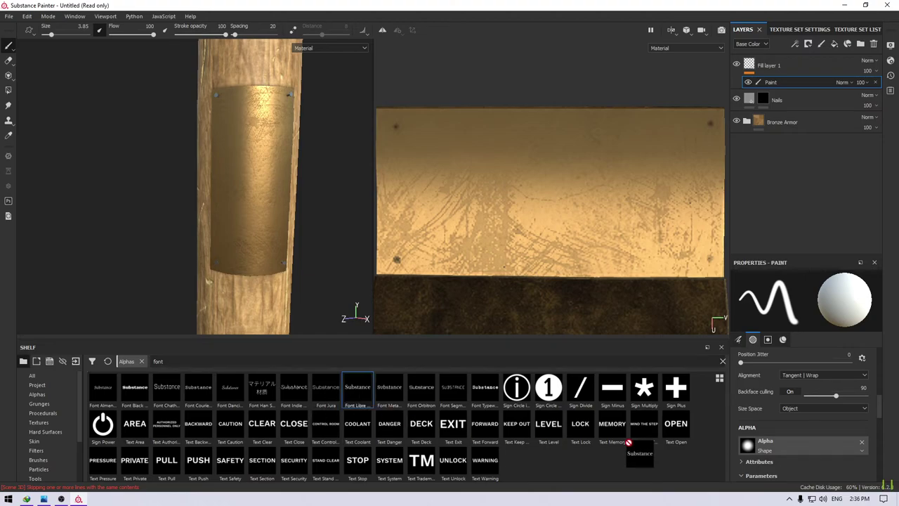
scroll(813, 436, down, 4)
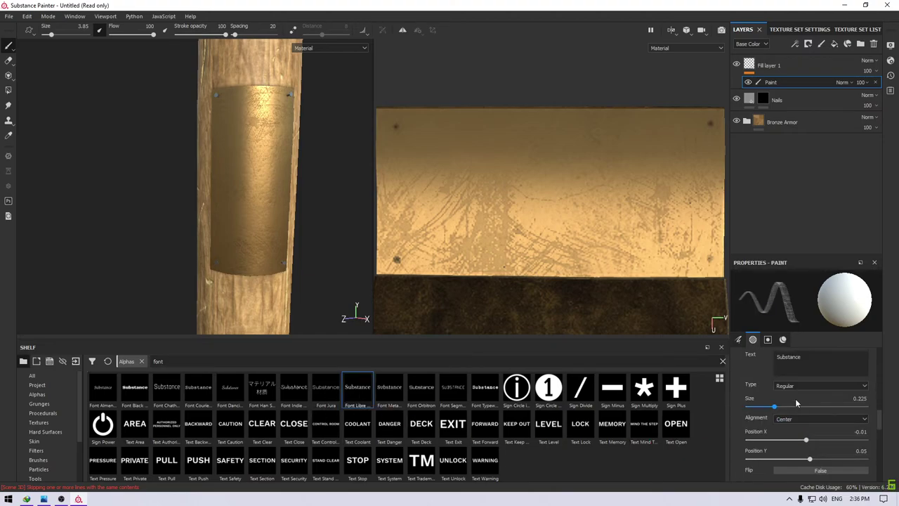
double_click(796, 359)
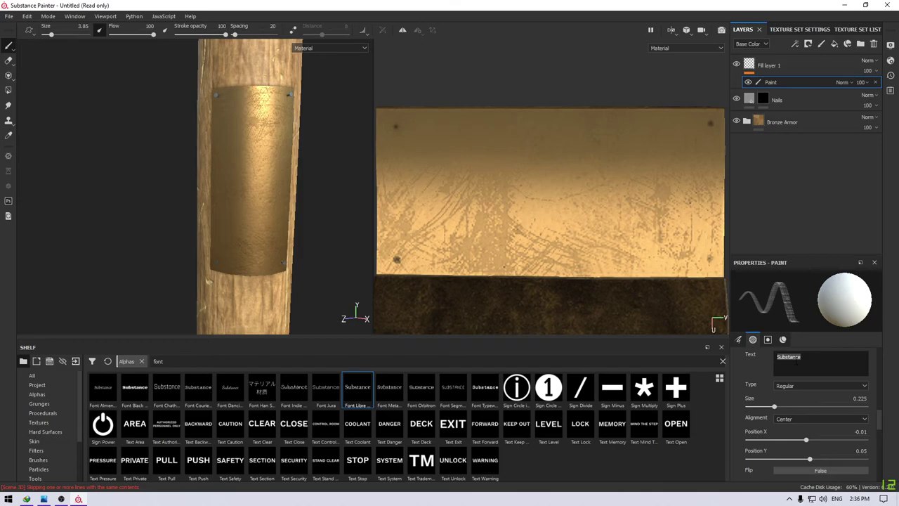
text(BEN AFF)
text(LECK)
scroll(791, 379, up, 2)
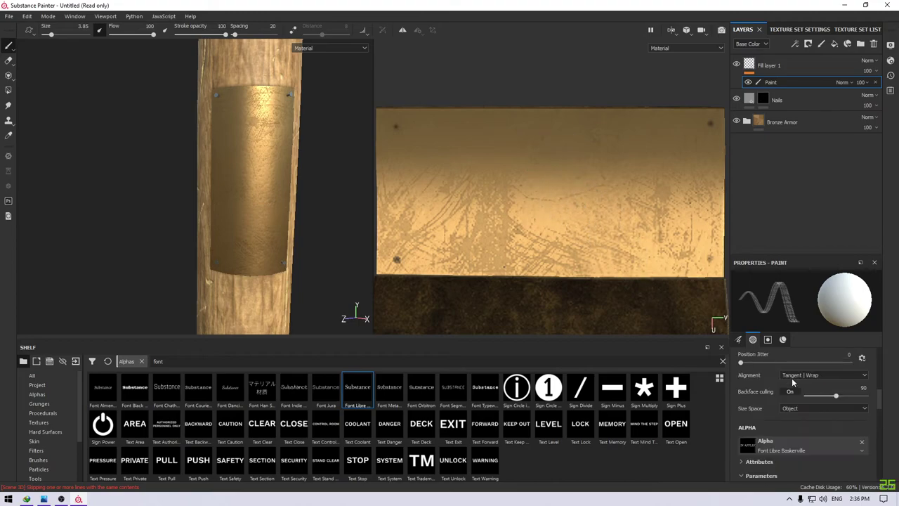
scroll(791, 378, up, 2)
scroll(792, 379, up, 1)
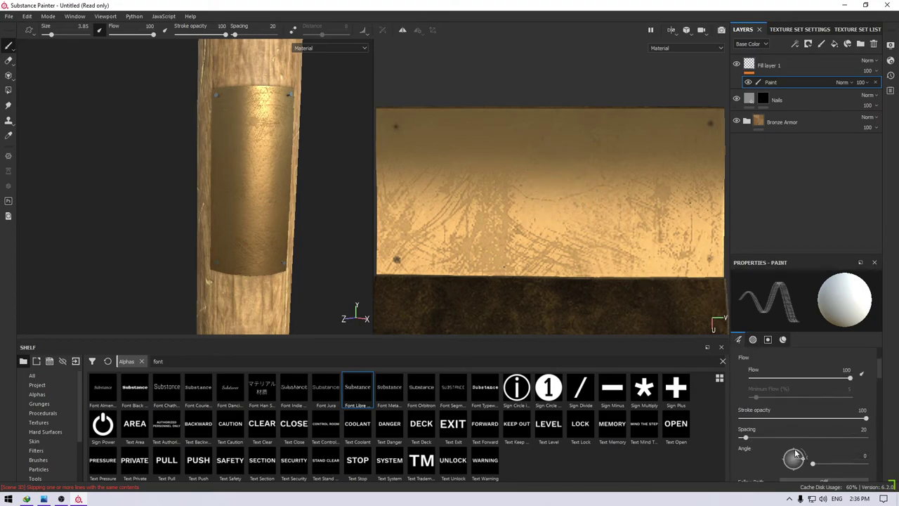
- Rotate the text brush angle from 95 to 270
drag(796, 455, 806, 439)
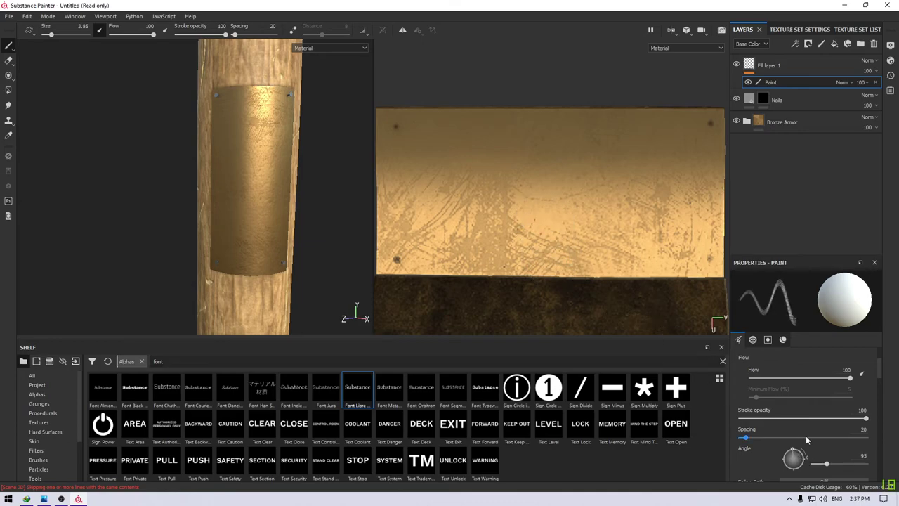
click(866, 463)
text(180)
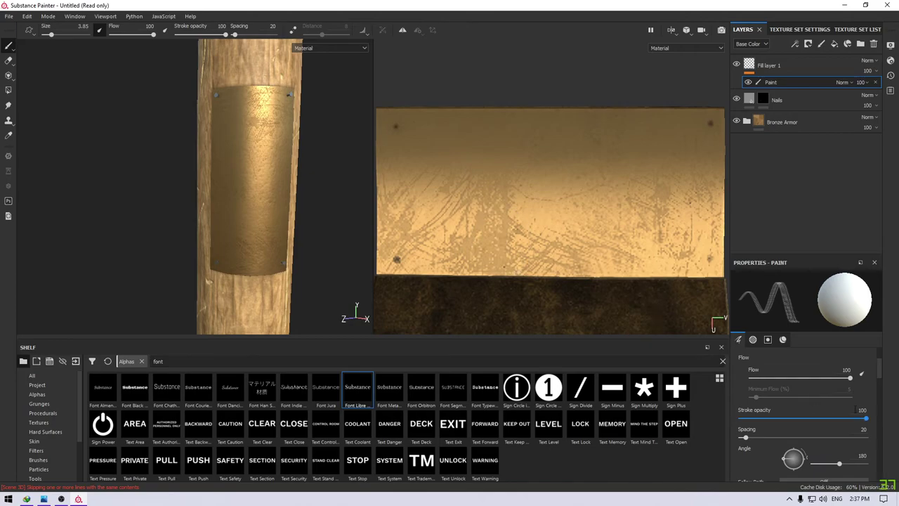
drag(793, 468, 829, 465)
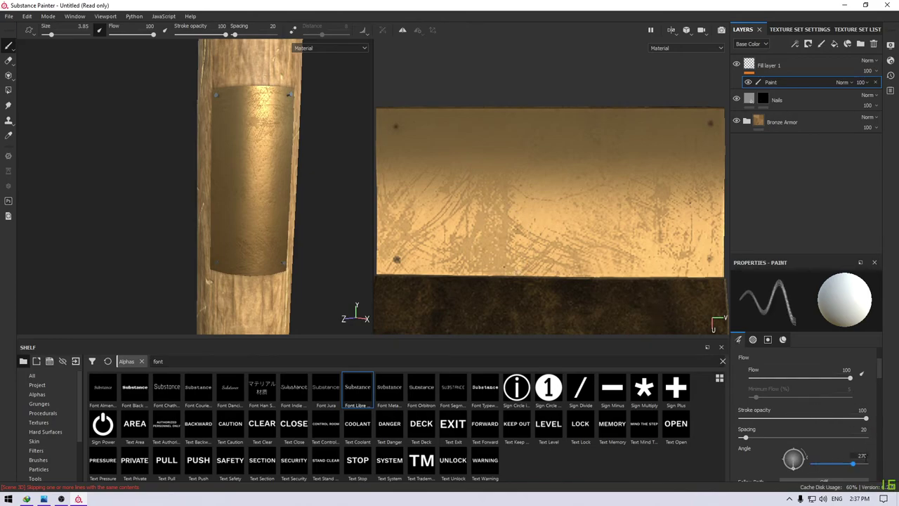
scroll(821, 417, down, 2)
scroll(821, 417, down, 3)
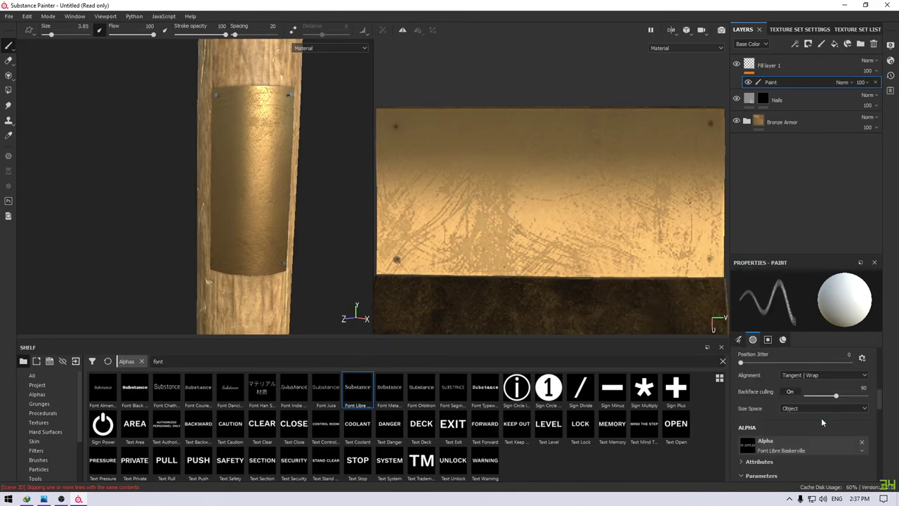
scroll(819, 427, down, 3)
scroll(811, 432, down, 2)
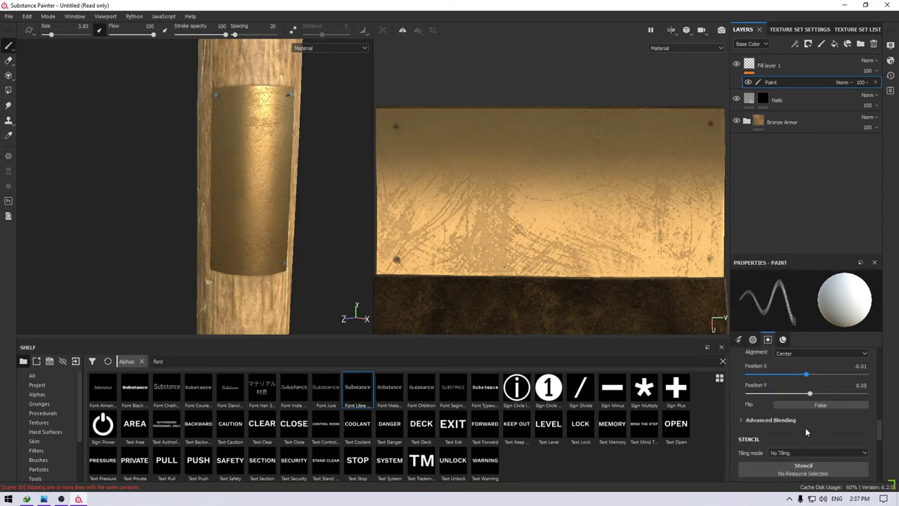
scroll(804, 427, up, 3)
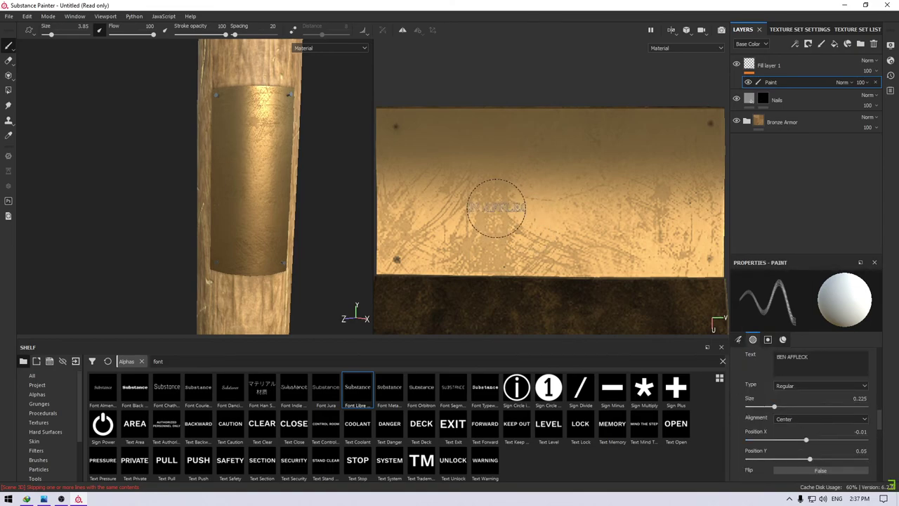
- Set brush size about 22.6 and text size 0.11, test-stamp the name, then undo it
ctrl+right_drag(493, 208, 553, 161)
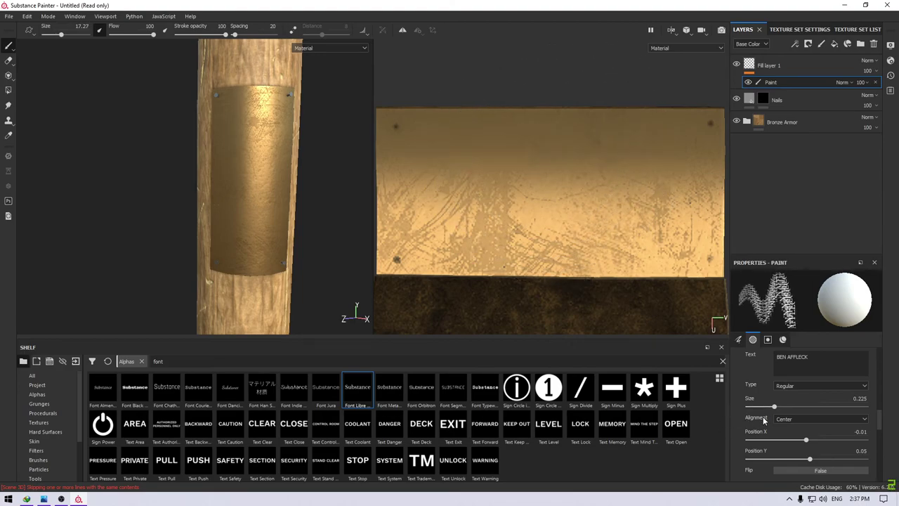
scroll(763, 416, up, 2)
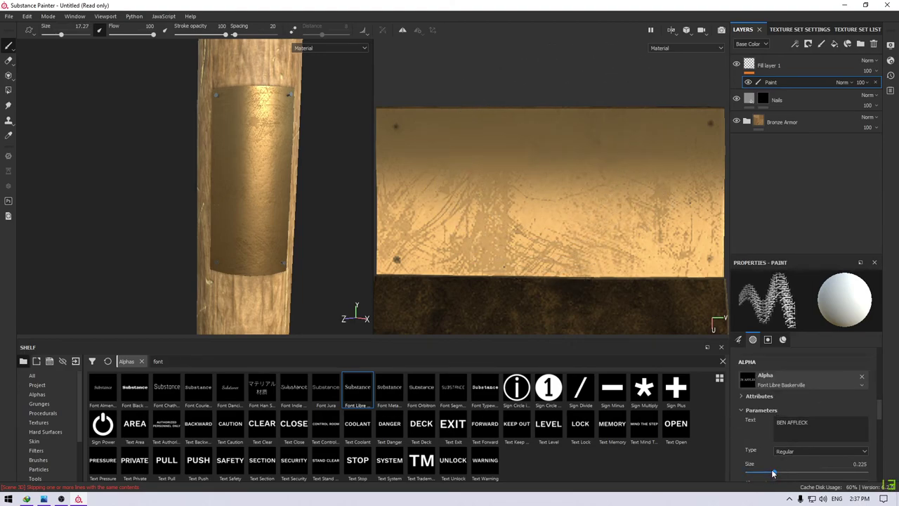
drag(773, 474, 760, 474)
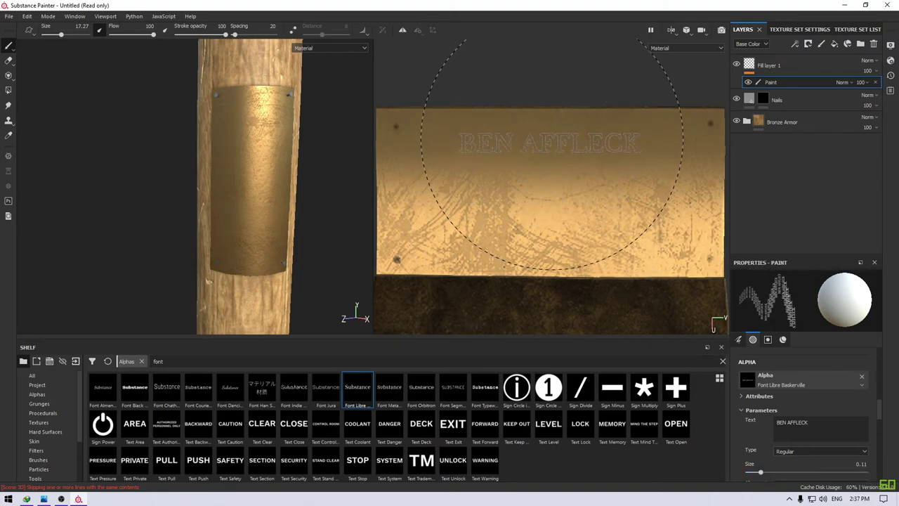
ctrl+right_drag(551, 153, 577, 153)
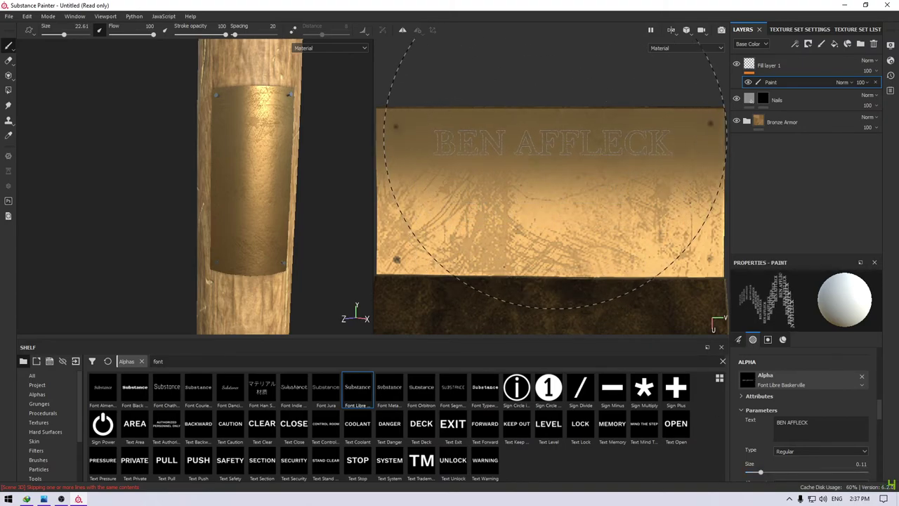
click(551, 144)
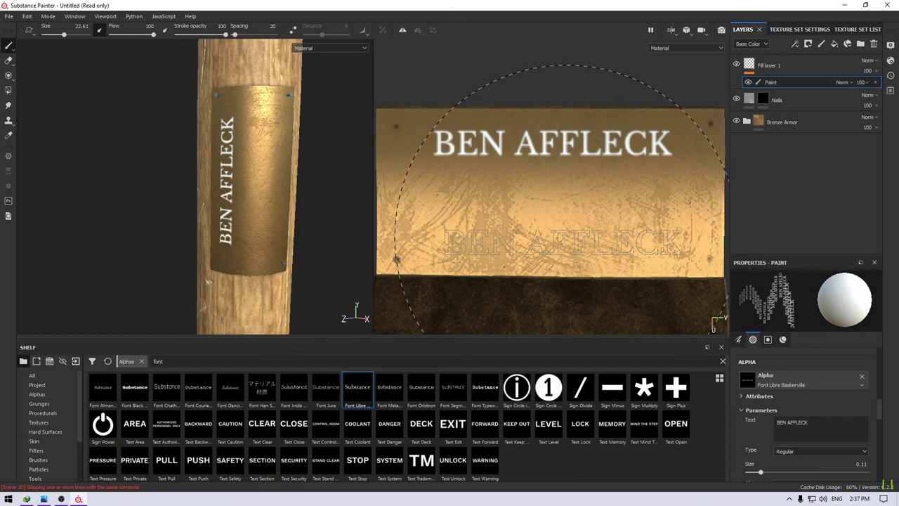
key(ctrl+z)
scroll(828, 414, down, 3)
scroll(828, 413, down, 3)
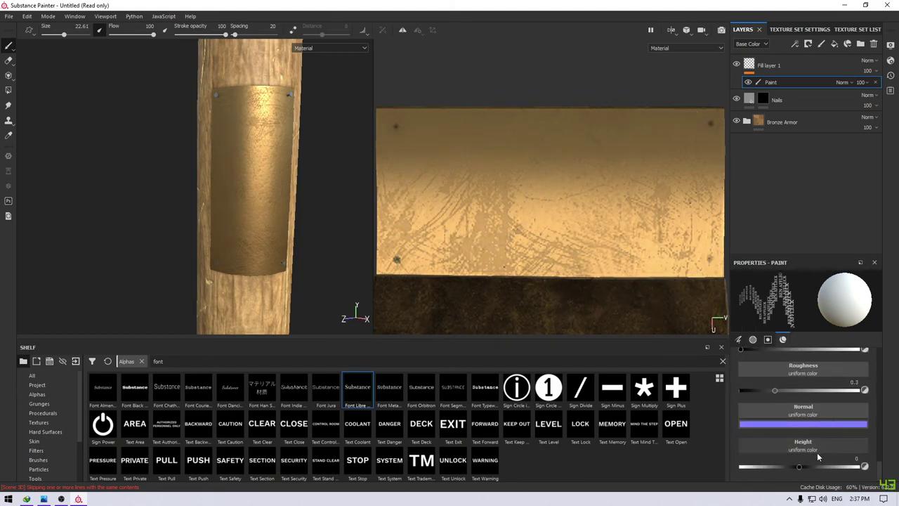
- Give the stamp a height of -0.3152, test it on the plate, and undo
drag(799, 466, 779, 467)
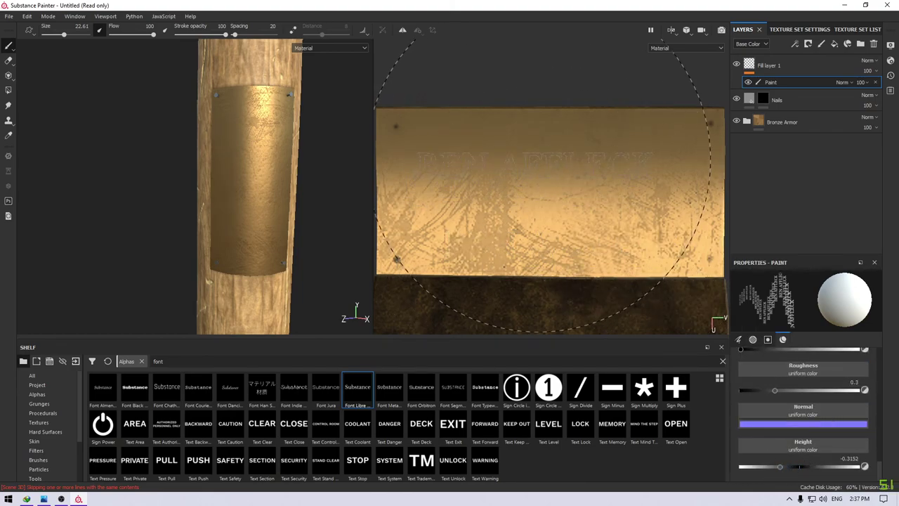
click(540, 146)
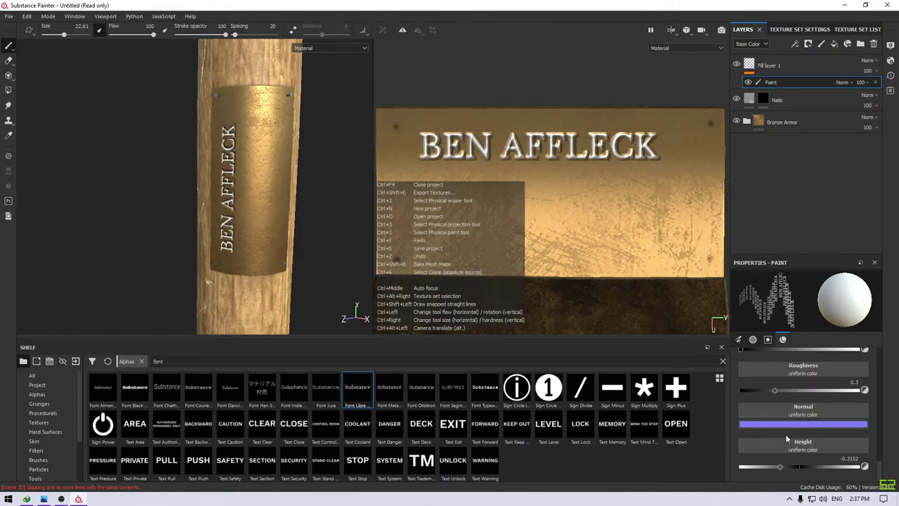
key(ctrl+z)
scroll(788, 437, down, 2)
scroll(788, 437, down, 3)
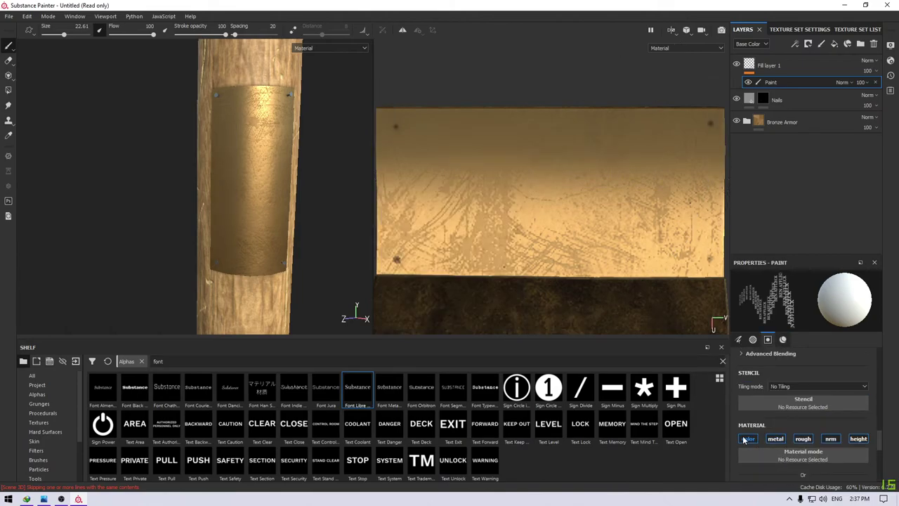
- Restrict the stamp to height only and press the name across the plate top
click(776, 438)
click(803, 438)
click(830, 438)
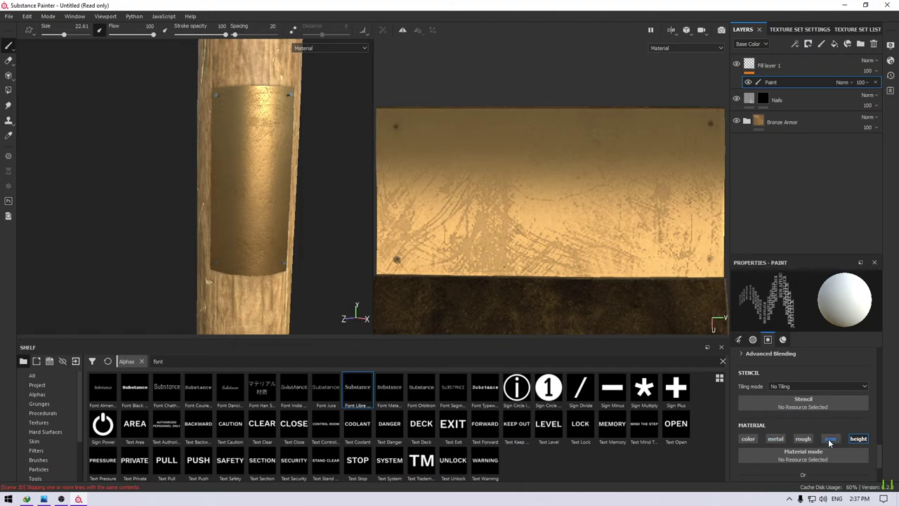
scroll(826, 443, down, 2)
click(533, 150)
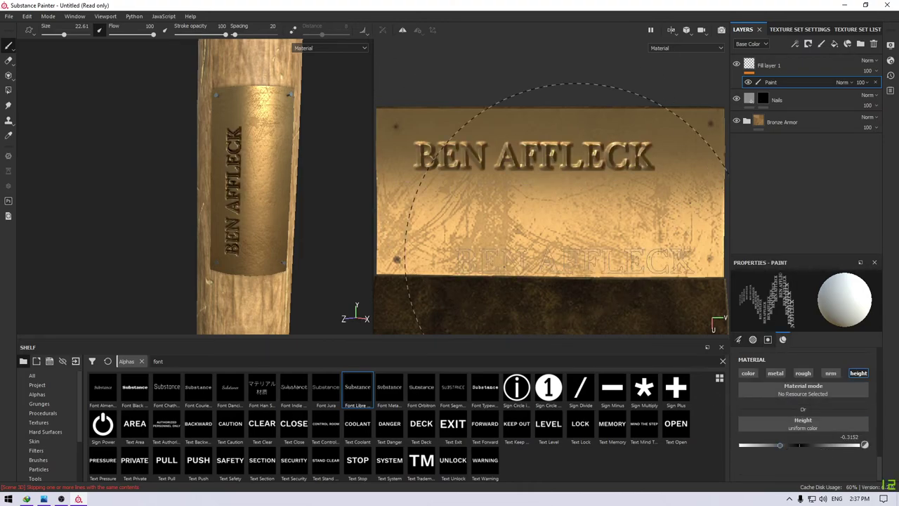
key(ctrl+z)
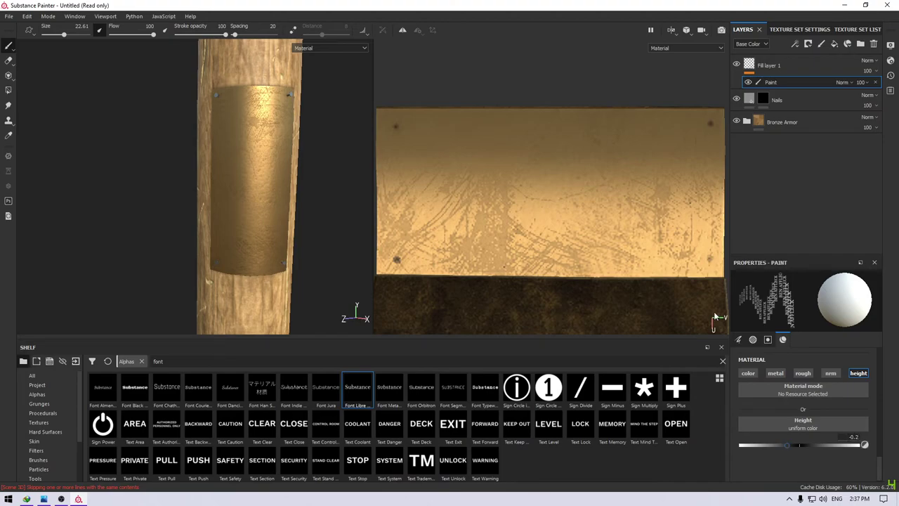
click(549, 169)
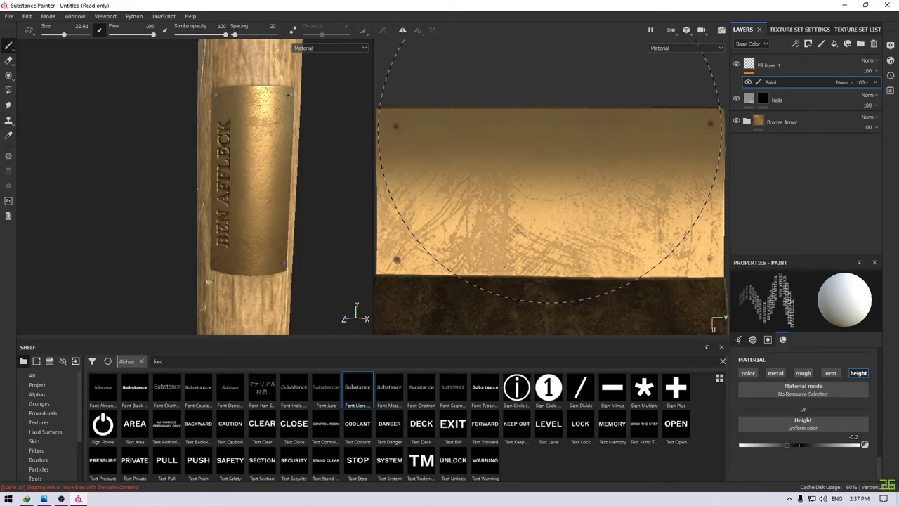
alt+drag(124, 243, 124, 214)
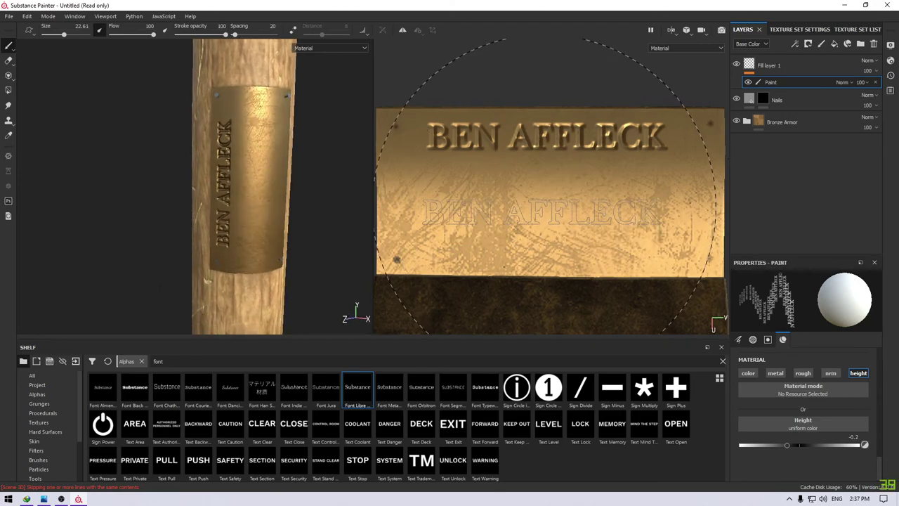
ctrl+right_drag(547, 210, 516, 199)
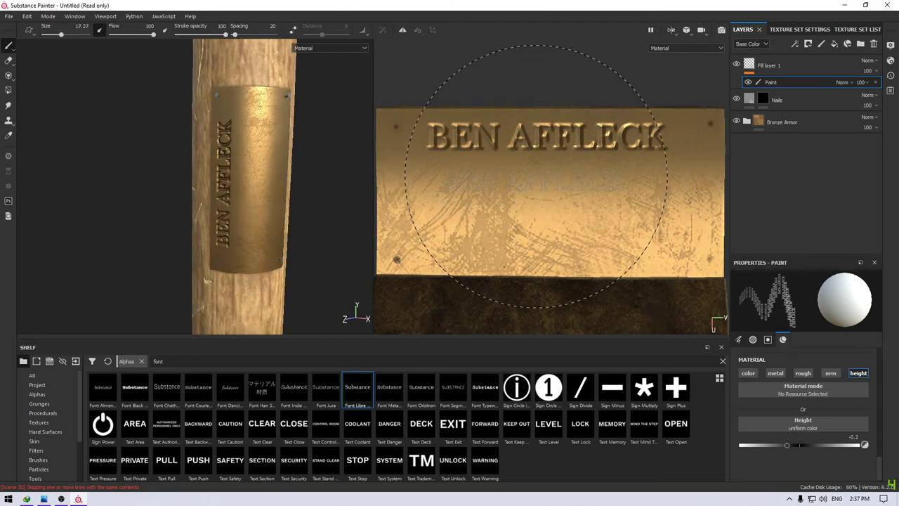
scroll(817, 396, down, 5)
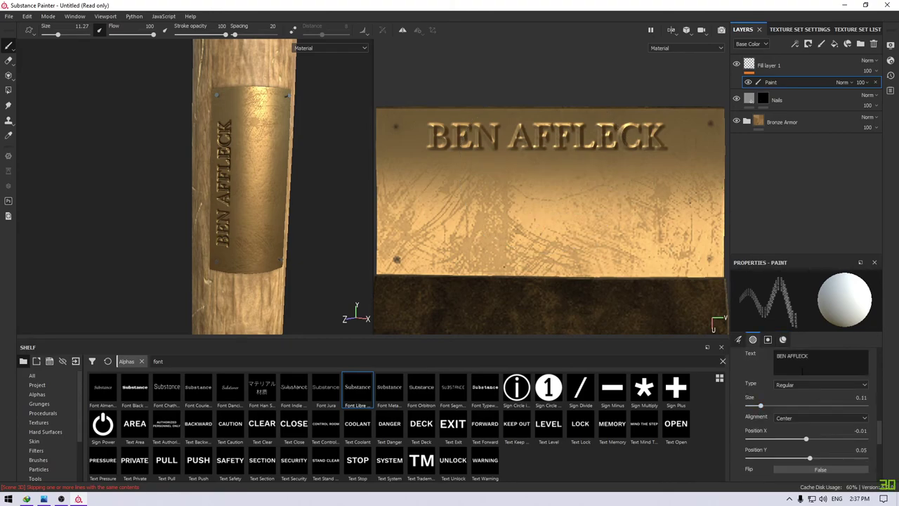
- Try a bold MVP stamp on the plate, then undo it
text(MVP)
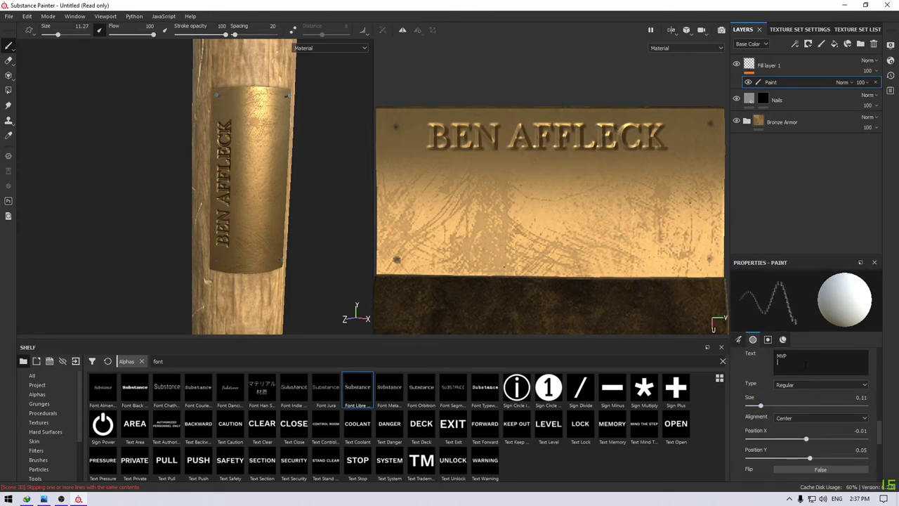
click(805, 384)
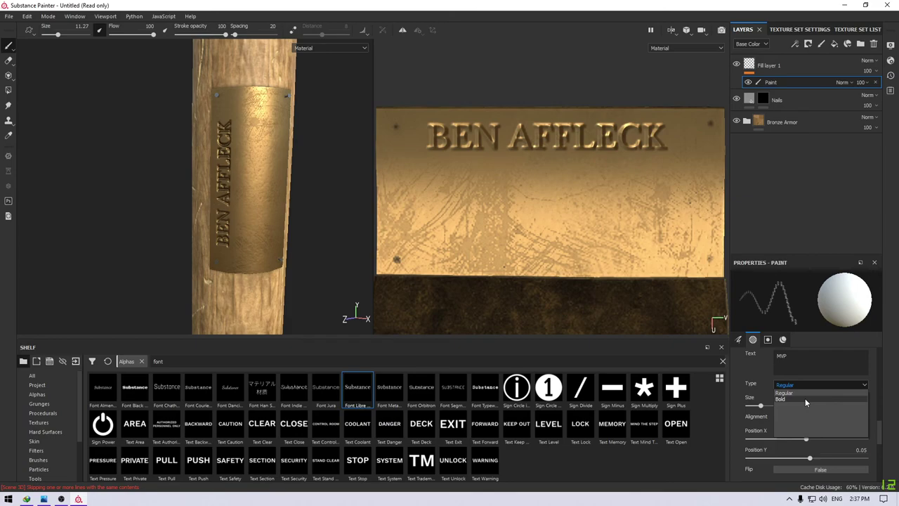
click(805, 398)
click(552, 167)
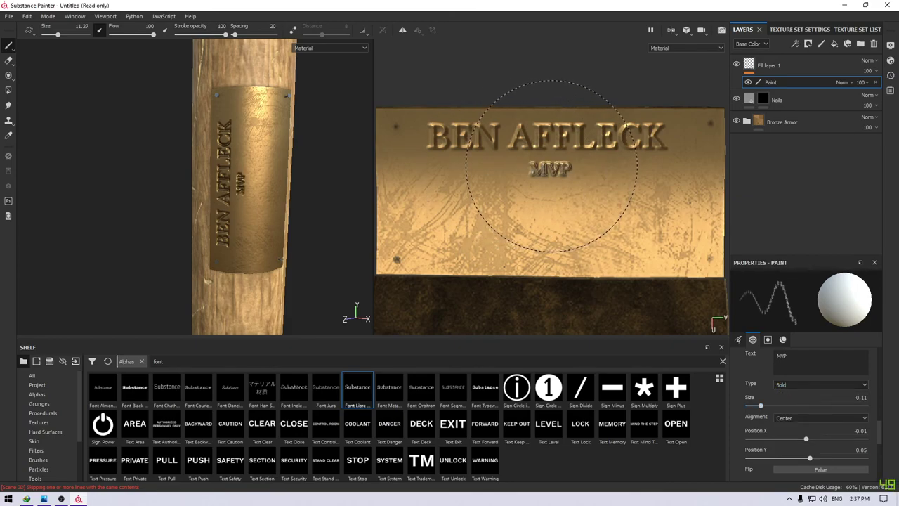
key(ctrl+z)
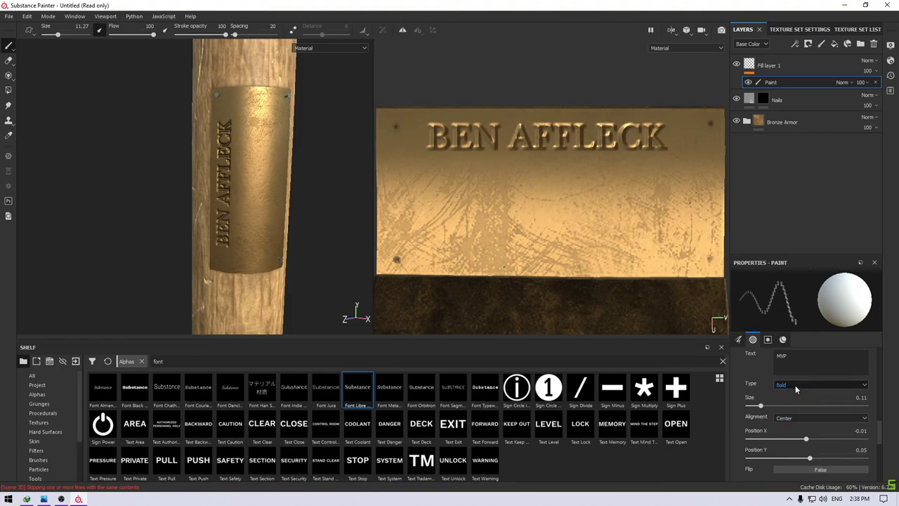
- Stamp a regular-weight, spaced-out 'M V P' beneath the name
click(795, 385)
click(797, 388)
click(543, 172)
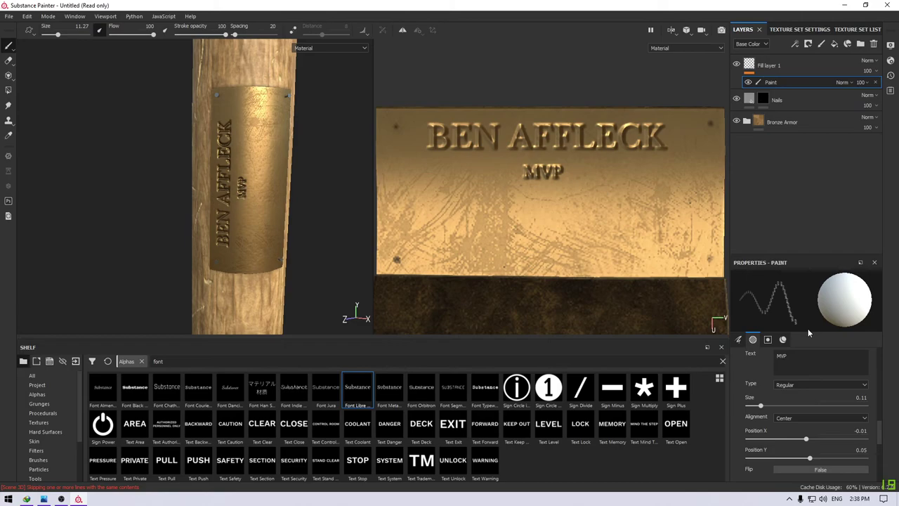
click(815, 359)
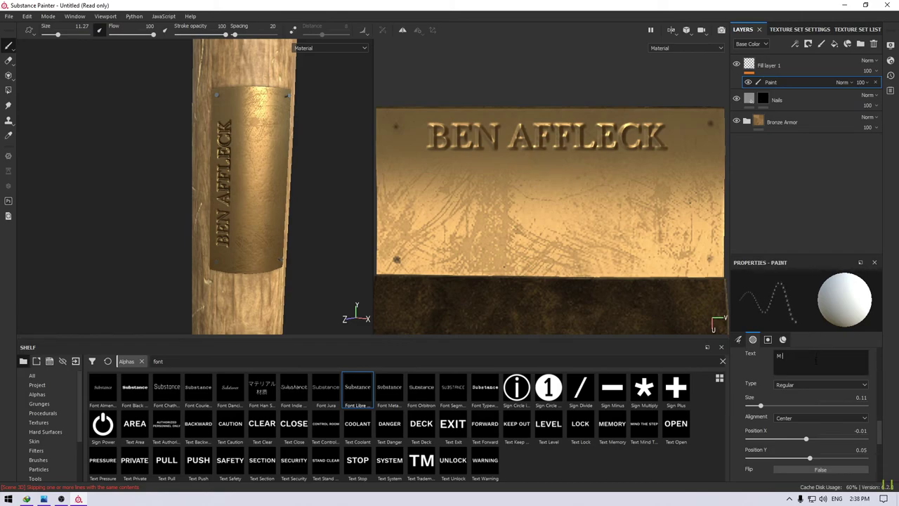
text( V P)
key(Return)
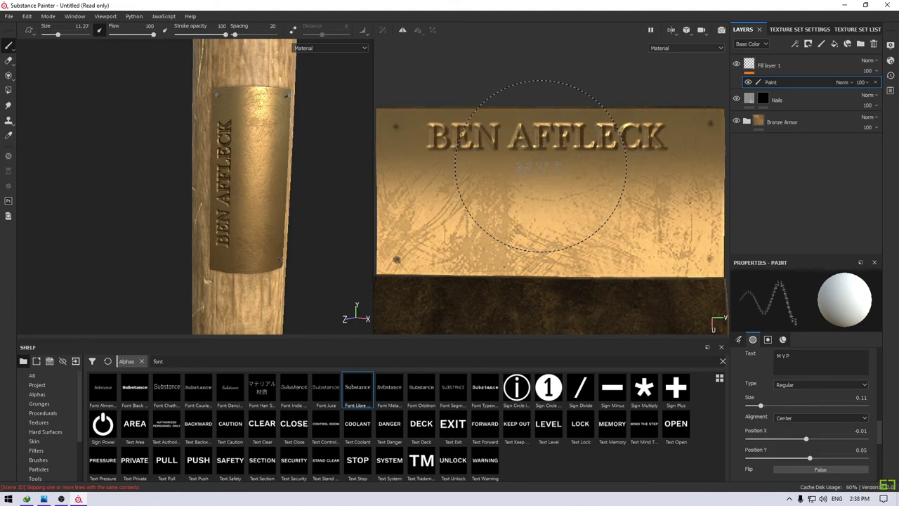
click(538, 166)
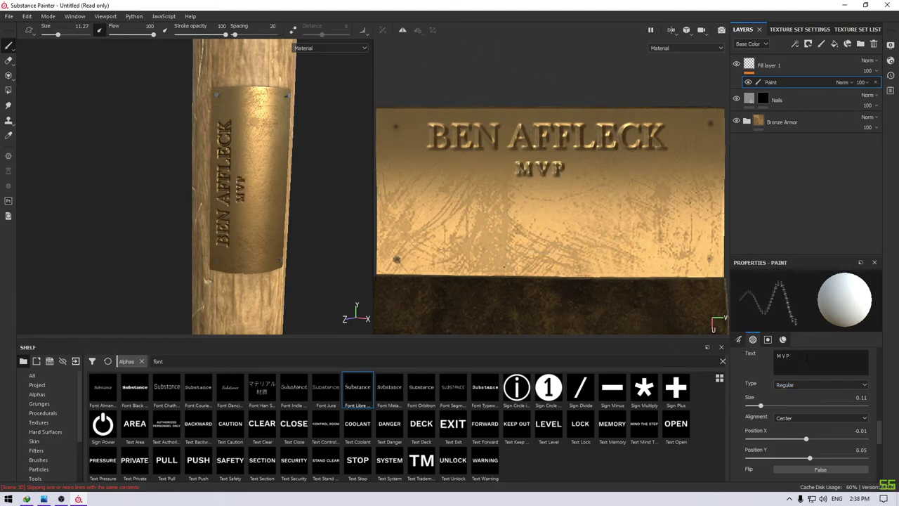
- Stamp '1940 CHAMPAIONSHIP' at text size 0.06 with a larger brush beneath M V P
key(BackSpace)
text(HAMPA)
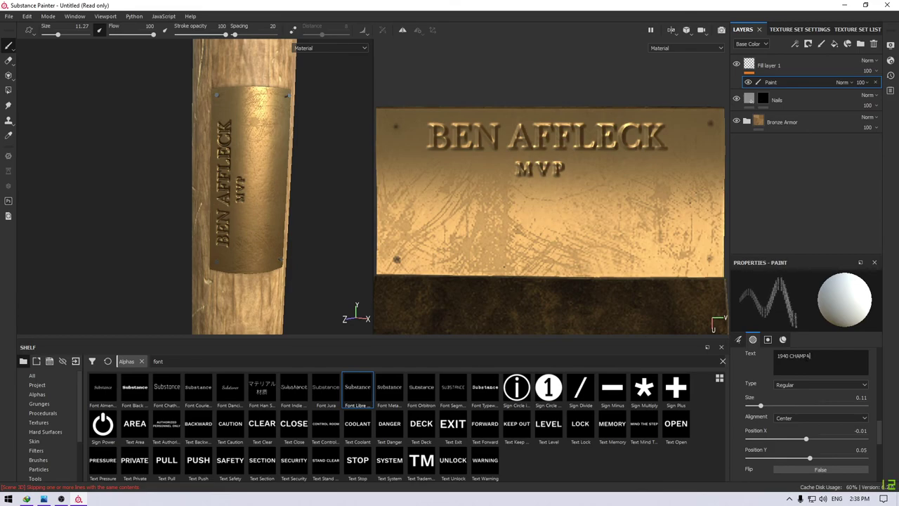
text(ONSHIP)
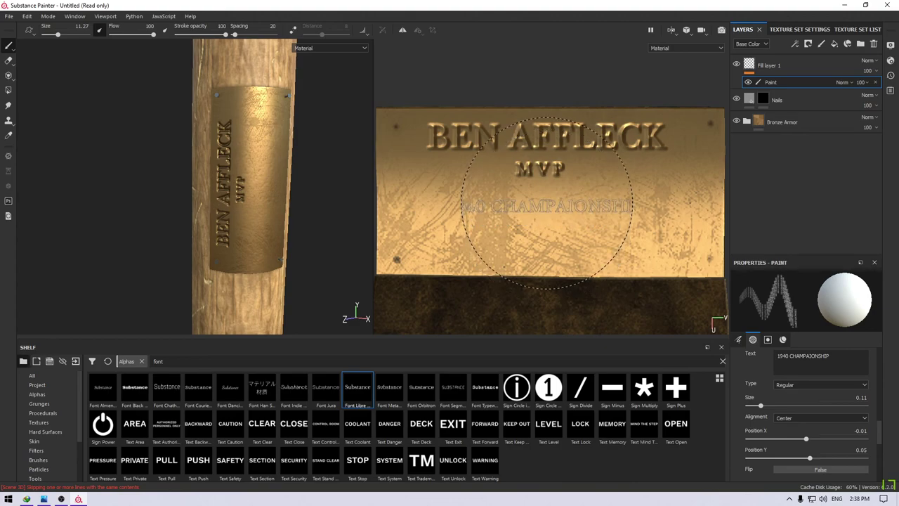
drag(764, 408, 755, 408)
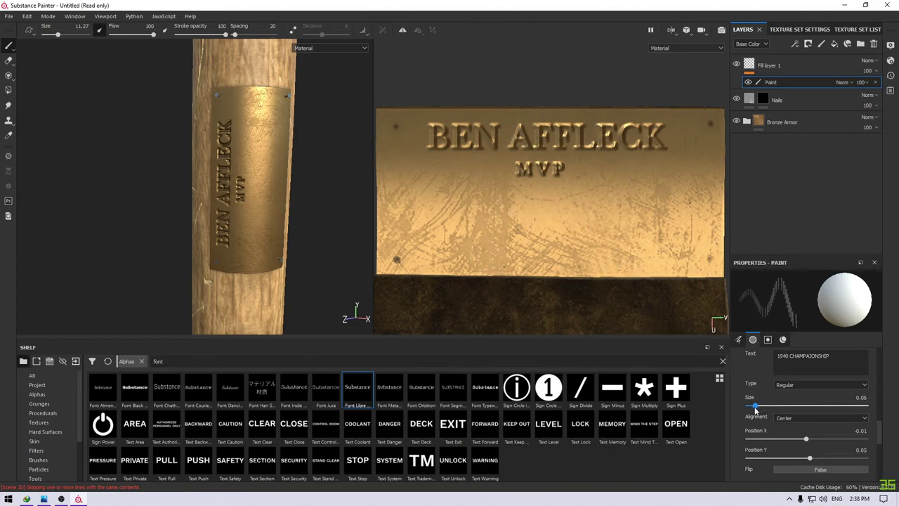
mouse_move(544, 202)
ctrl+right_down()
mouse_move(540, 186)
mouse_move(548, 200)
ctrl+right_up()
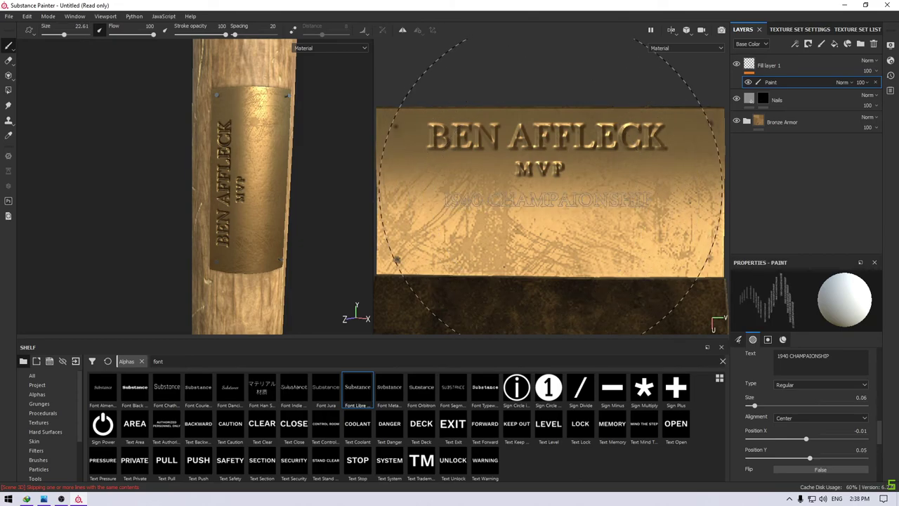
click(549, 201)
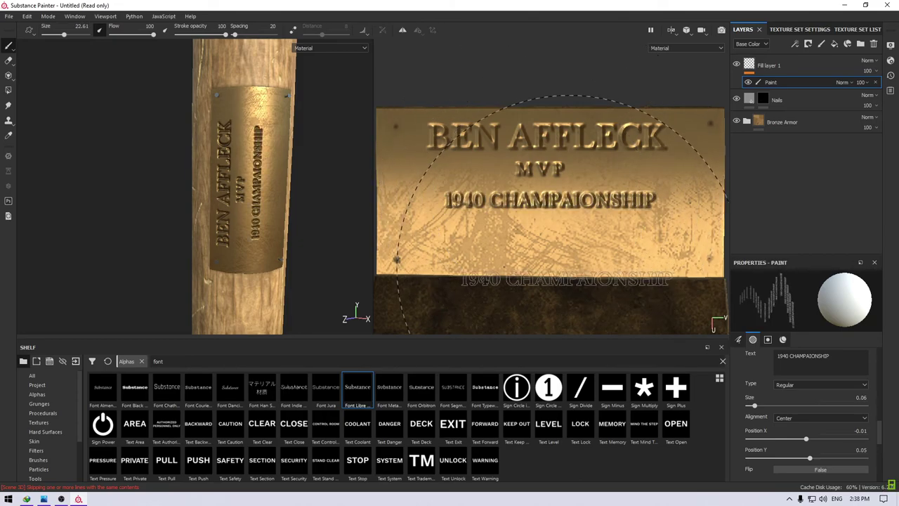
alt+drag(231, 161, 316, 256)
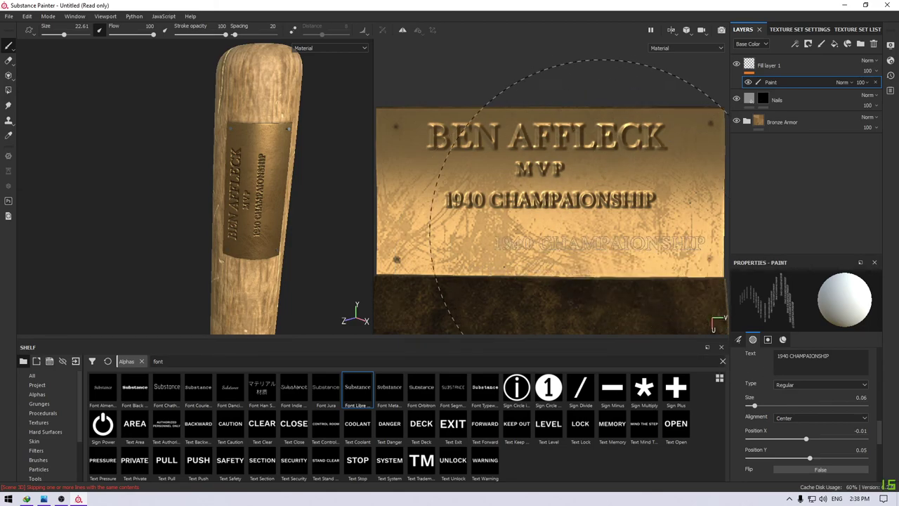
double_click(807, 355)
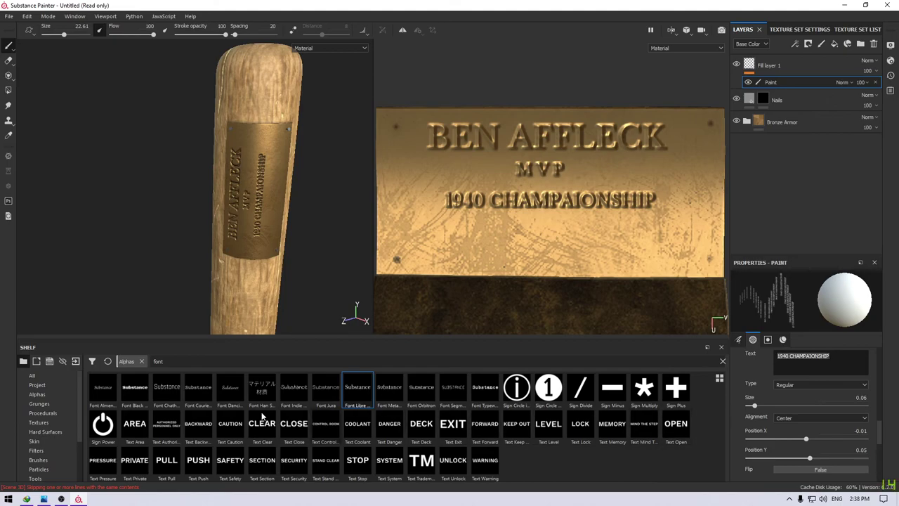
- Stamp a small Fleur De Lis alpha, brush size about 3, below the 1940 CHAMPAIONSHIP text
click(228, 363)
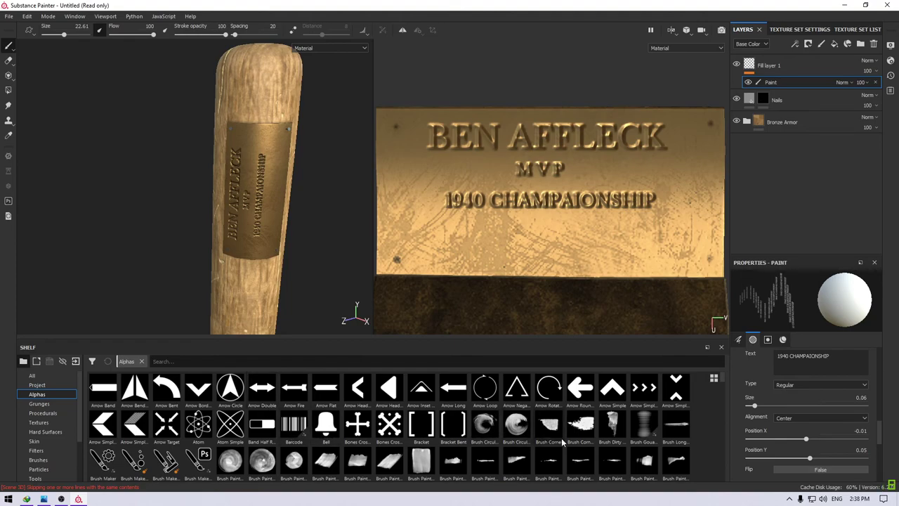
scroll(561, 437, down, 3)
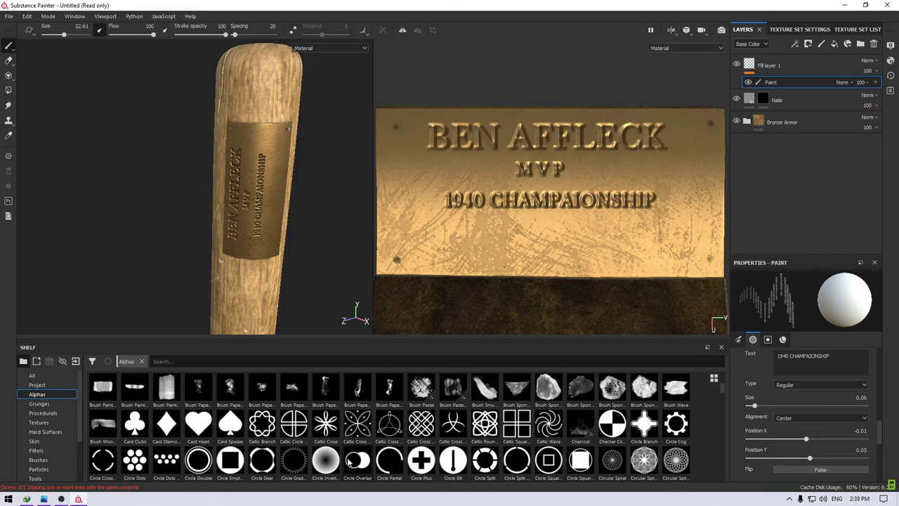
scroll(294, 437, down, 3)
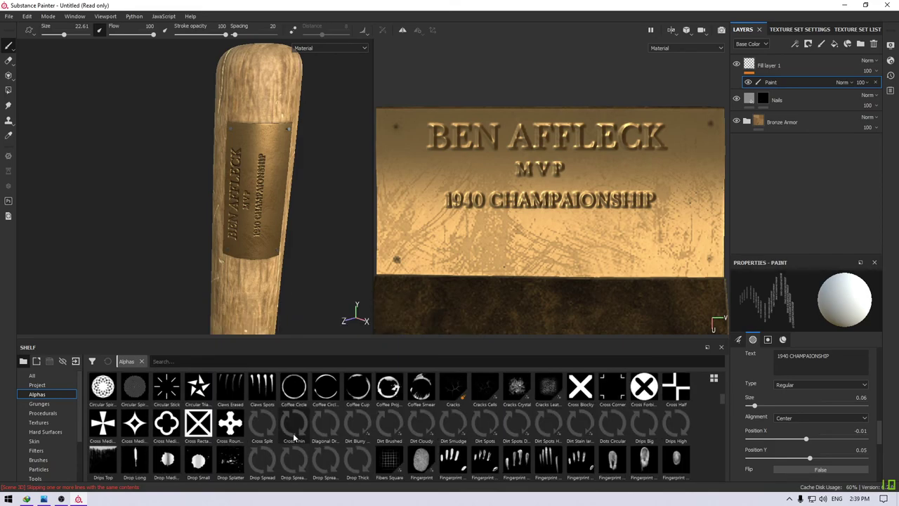
scroll(294, 437, down, 3)
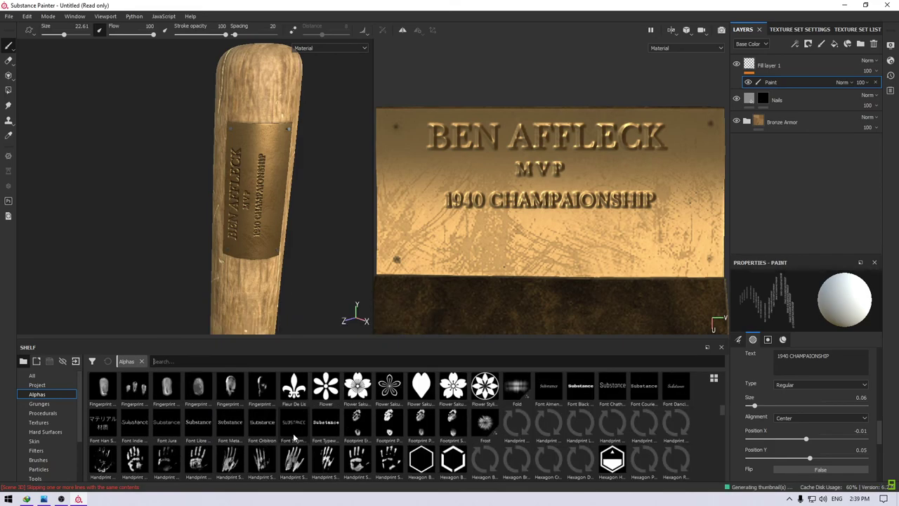
click(294, 387)
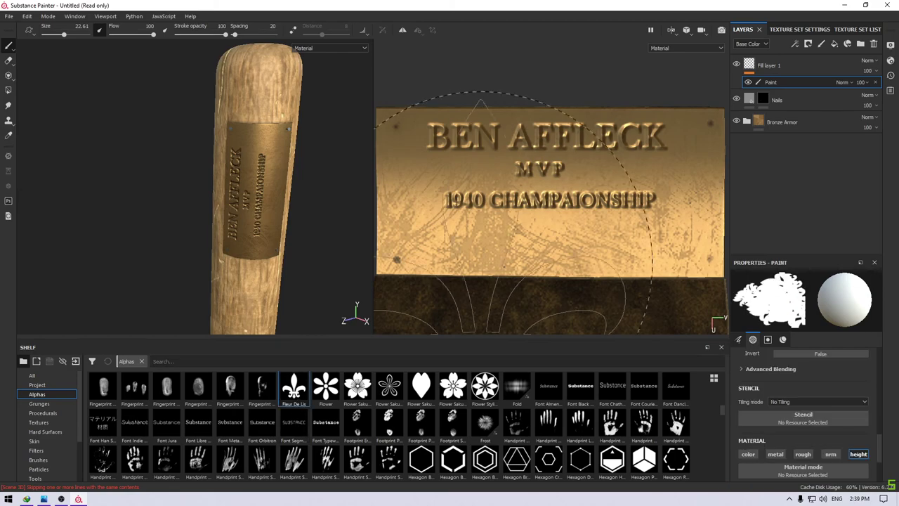
mouse_move(535, 200)
ctrl+right_down()
mouse_move(540, 237)
mouse_move(520, 239)
ctrl+right_up()
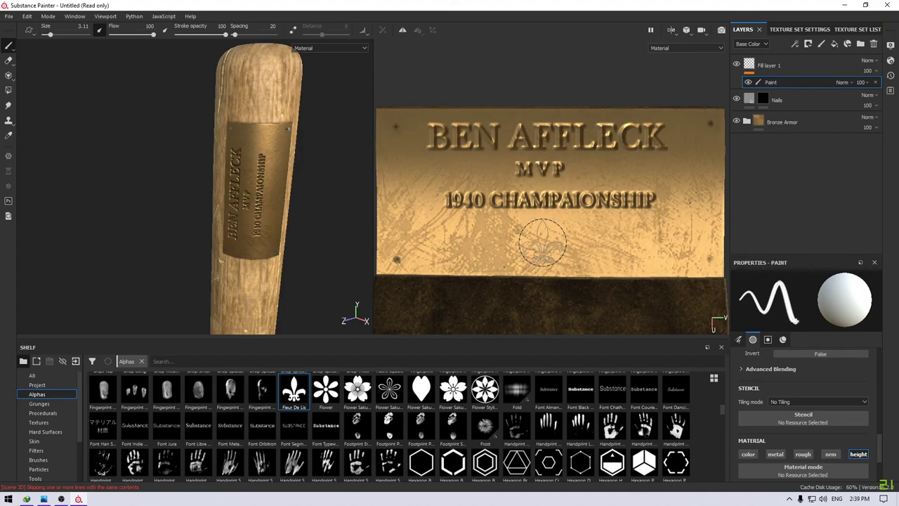
click(542, 242)
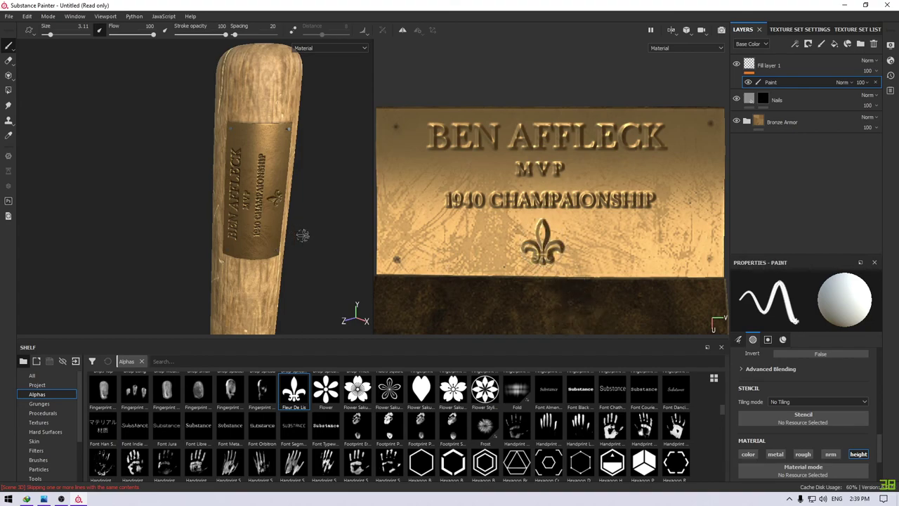
alt+right_drag(301, 235, 306, 171)
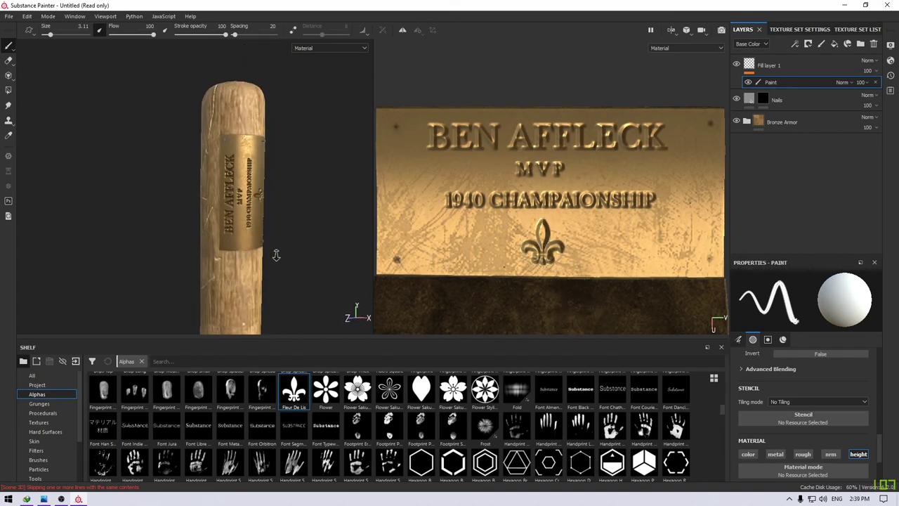
alt+drag(305, 171, 288, 285)
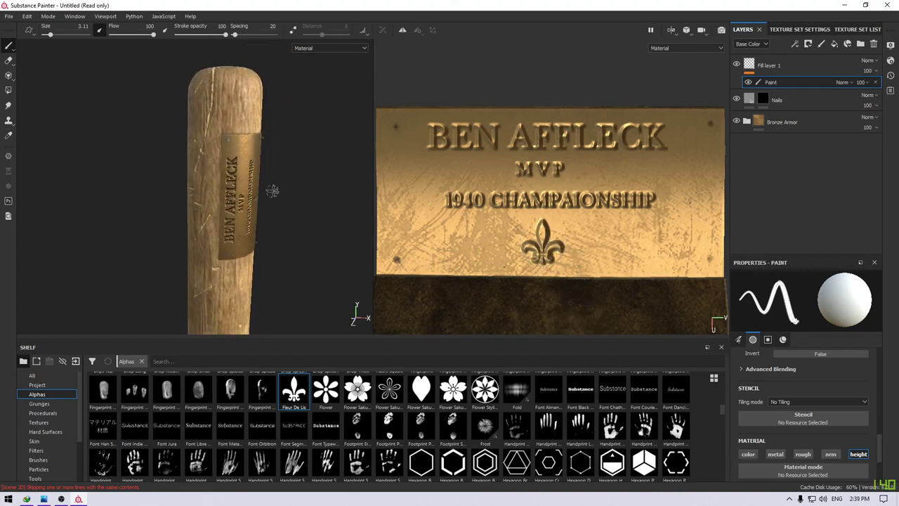
alt+right_drag(288, 285, 334, 226)
- Rename the plate's lettering fill layer to Texts
click(752, 65)
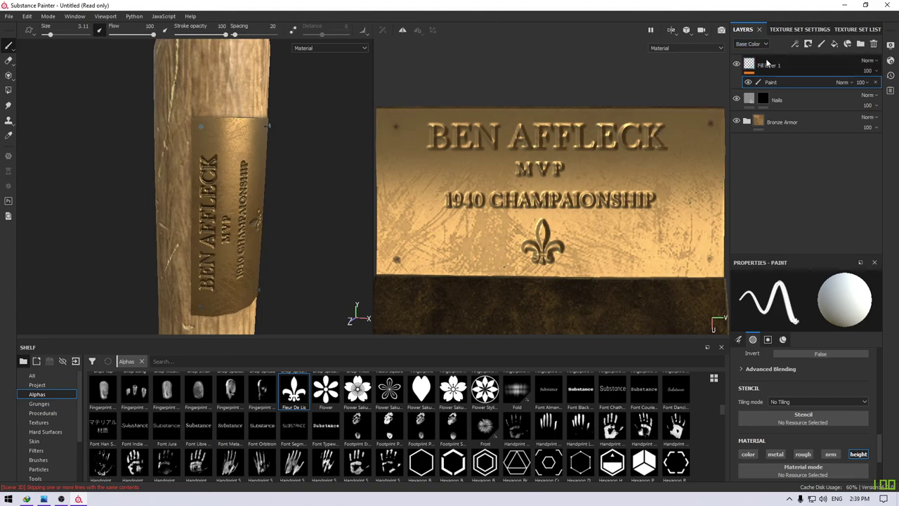
click(736, 63)
click(736, 63)
double_click(768, 64)
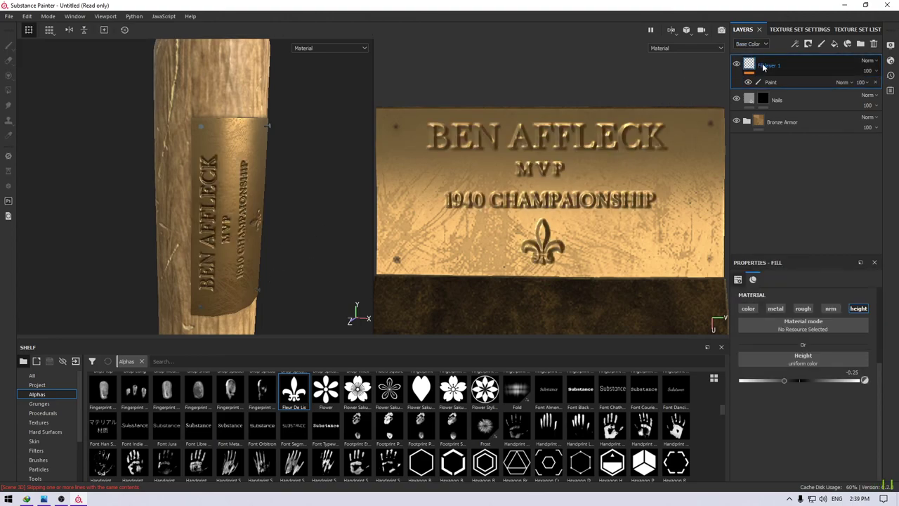
text(1)
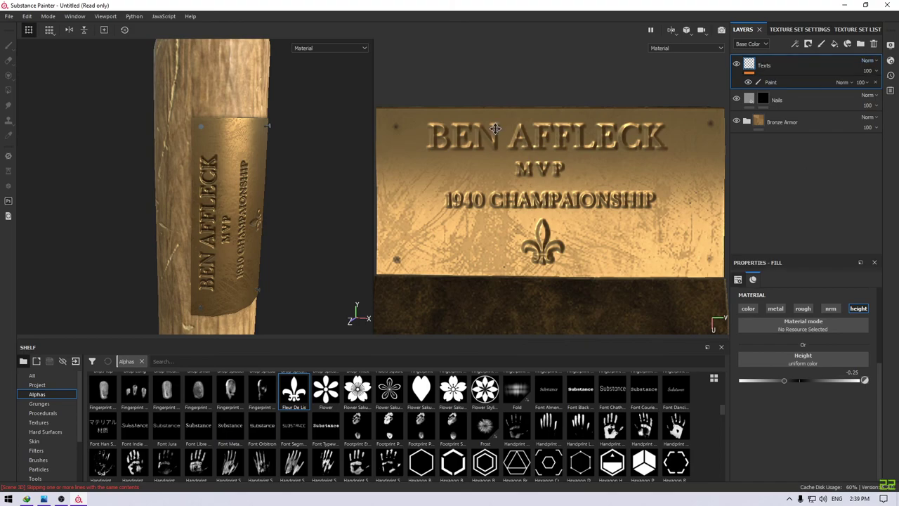
mouse_move(311, 146)
alt+mouse_down()
mouse_move(243, 182)
mouse_move(287, 110)
mouse_move(281, 133)
alt+mouse_up()
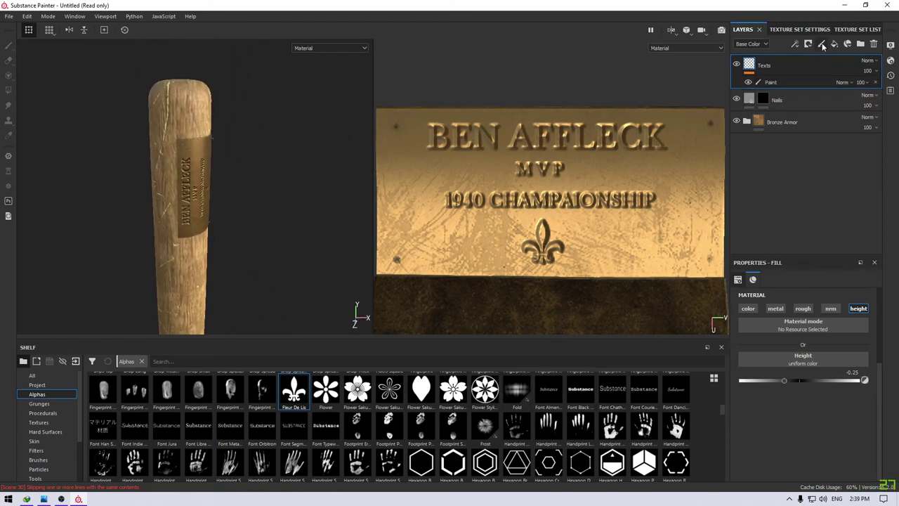
- Try a new fill layer with a dark red base colour, then delete it
click(834, 43)
click(783, 373)
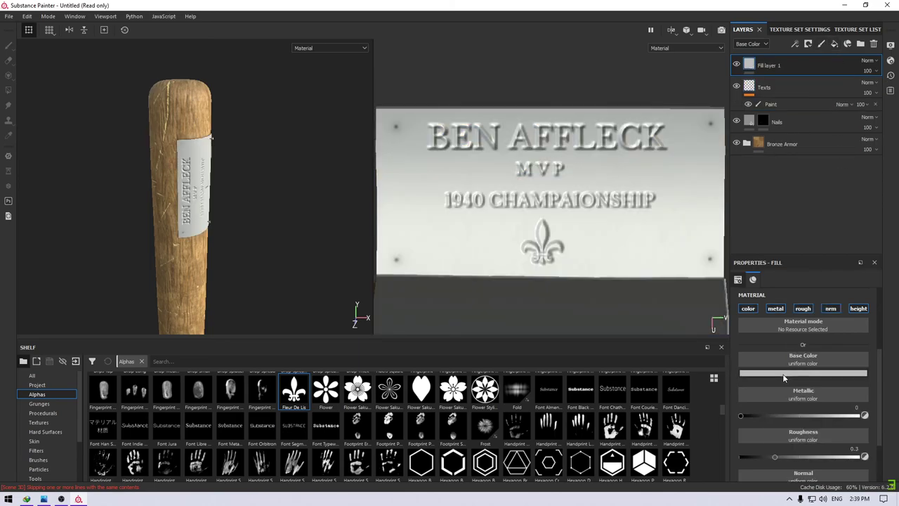
click(781, 449)
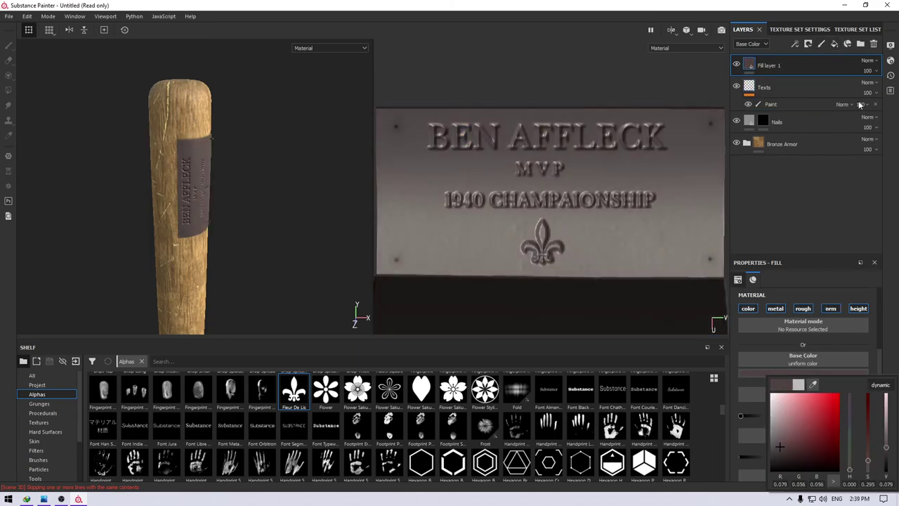
click(874, 44)
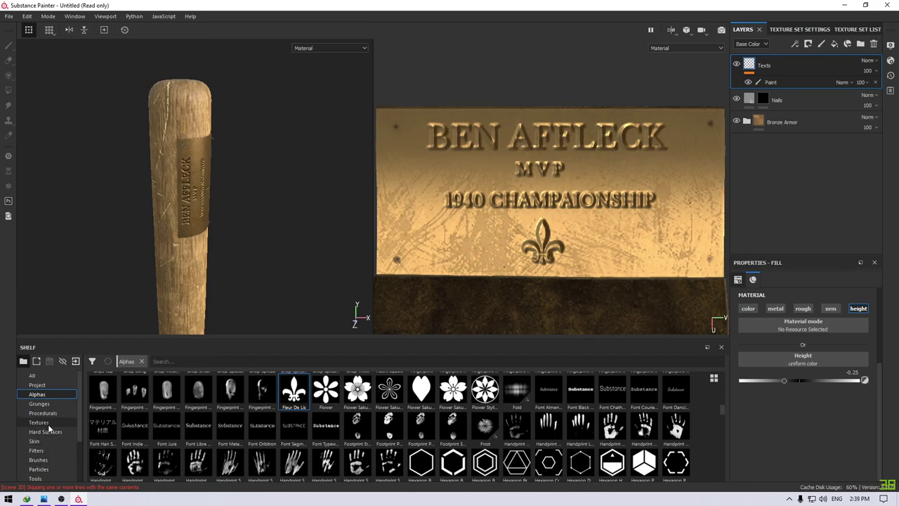
- Add the Rust Coarse material from the Materials shelf as a new top layer
scroll(50, 435, down, 3)
click(40, 432)
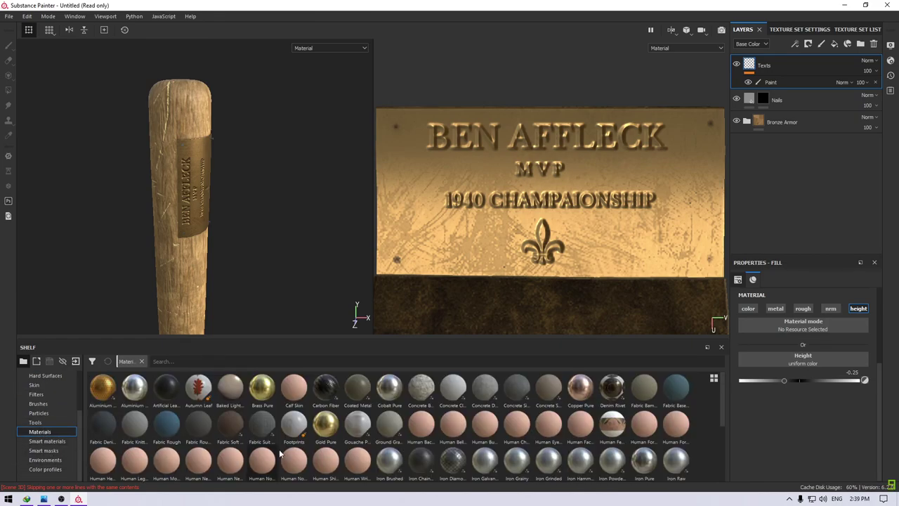
scroll(280, 455, down, 3)
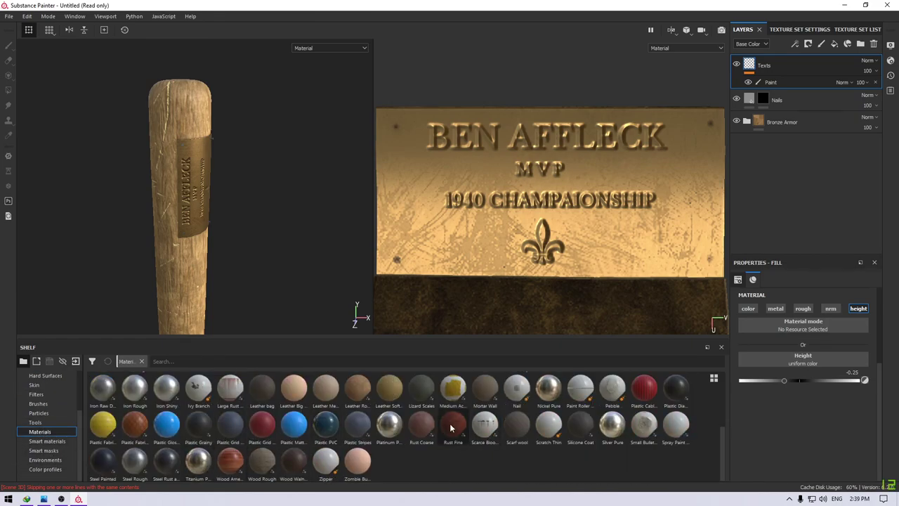
drag(421, 424, 787, 60)
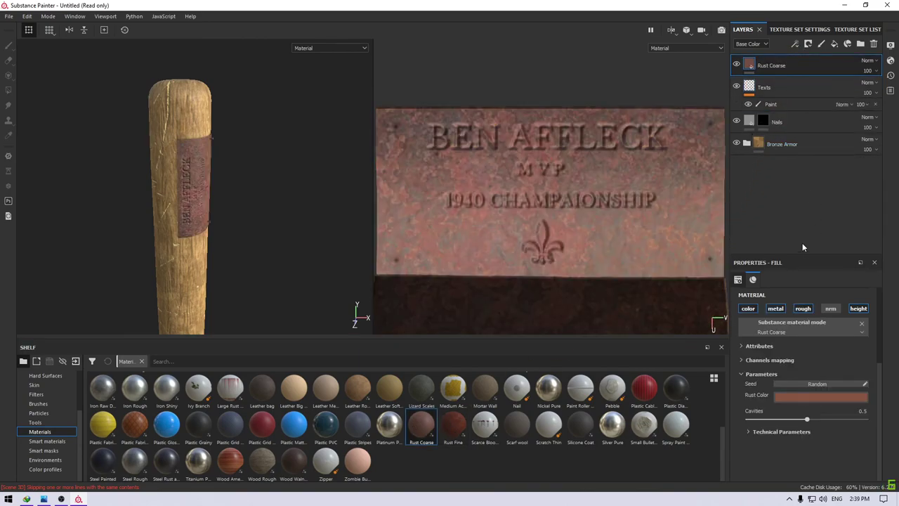
alt+drag(204, 232, 216, 276)
scroll(216, 276, up, 3)
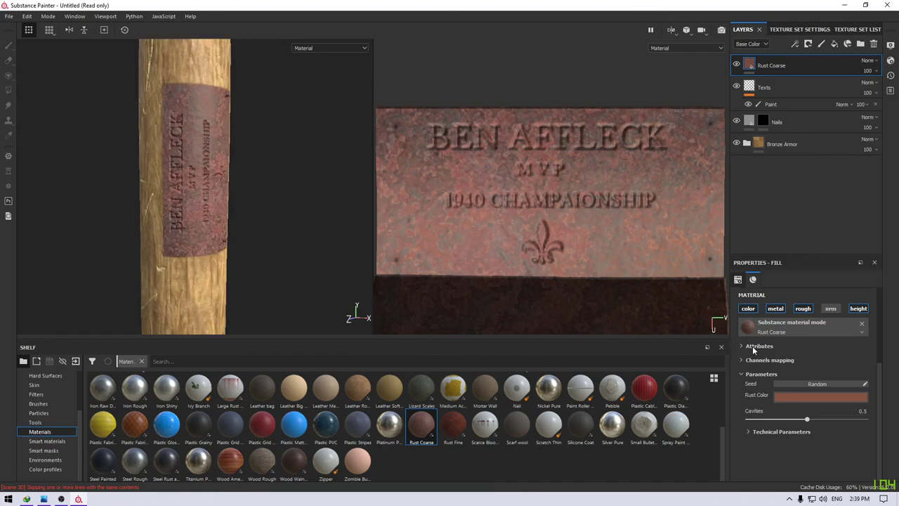
- Set the Rust Coarse layer's rust colour to a dark reddish-brown
click(791, 399)
click(773, 342)
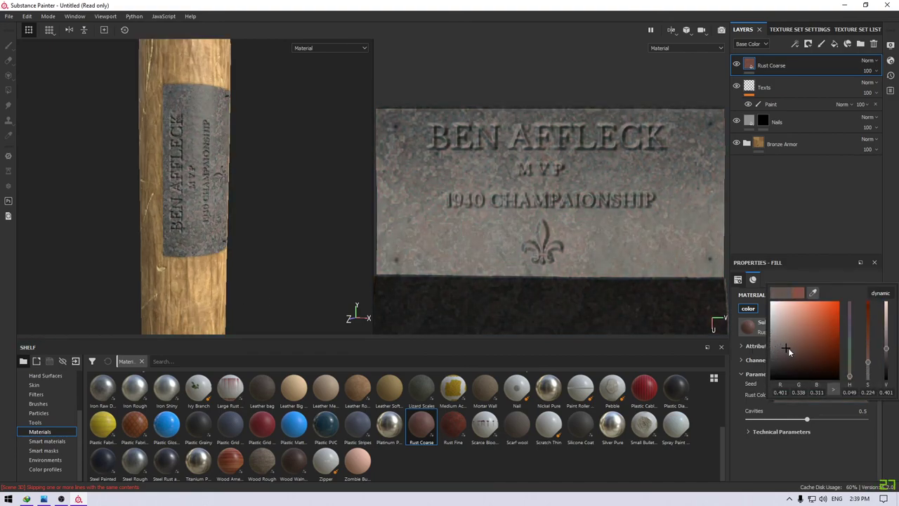
click(795, 356)
drag(796, 356, 804, 351)
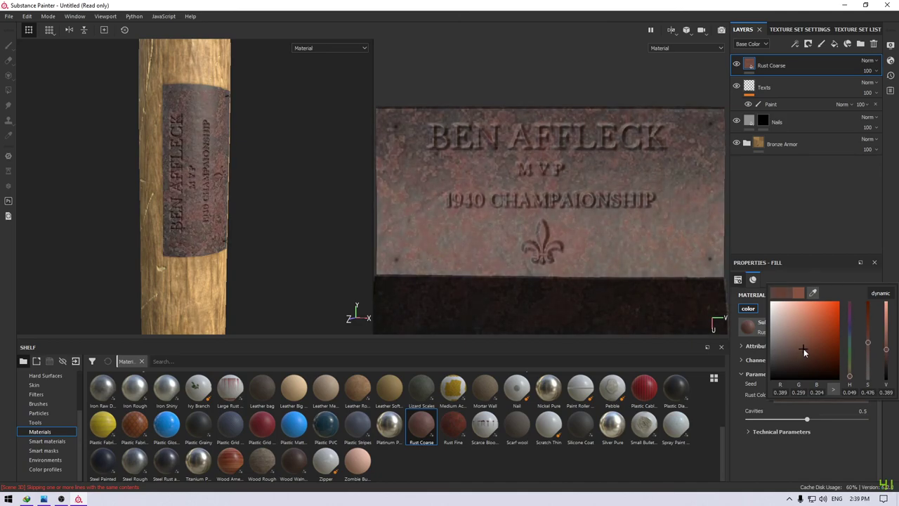
right_click(798, 71)
- Give the rust layer a black mask with a Curvature generator at balance 0.17
click(806, 83)
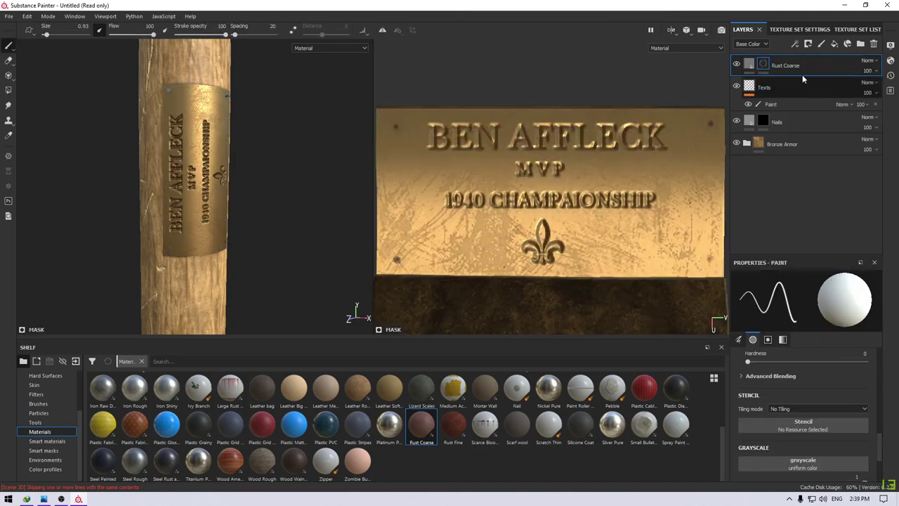
right_click(802, 75)
click(812, 361)
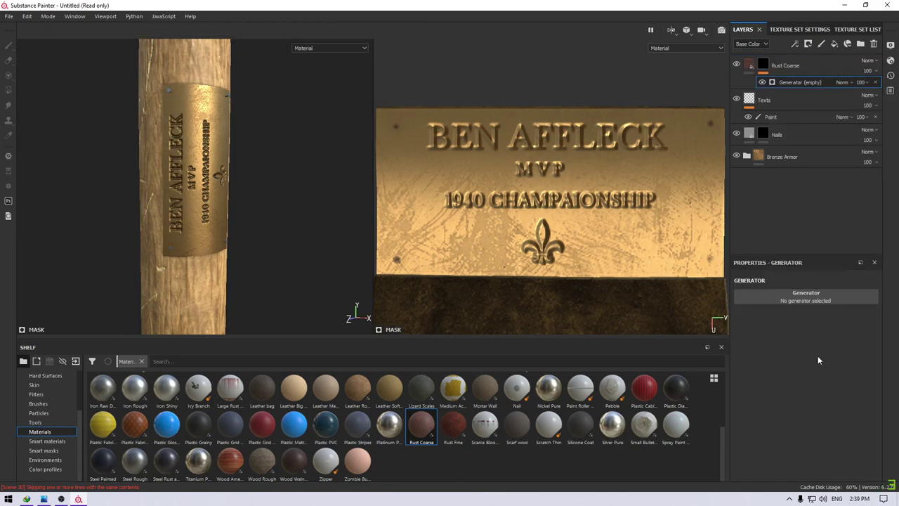
click(804, 295)
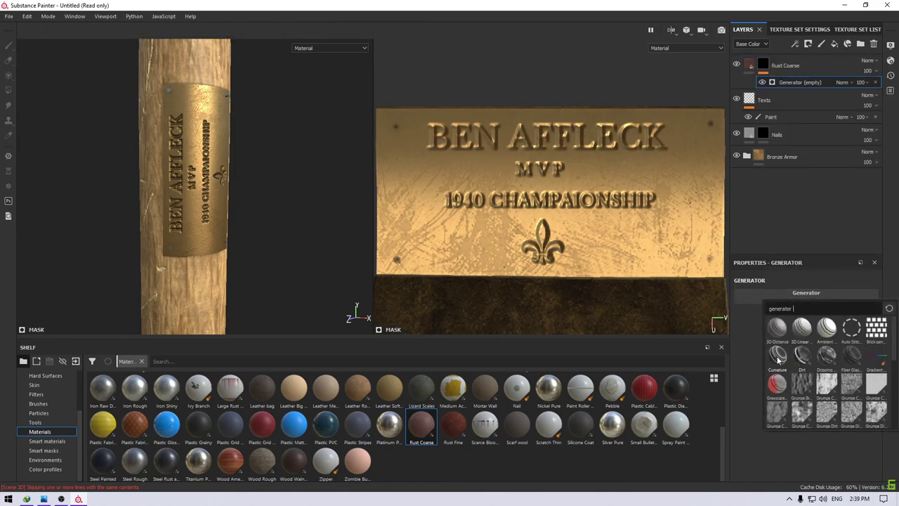
click(777, 356)
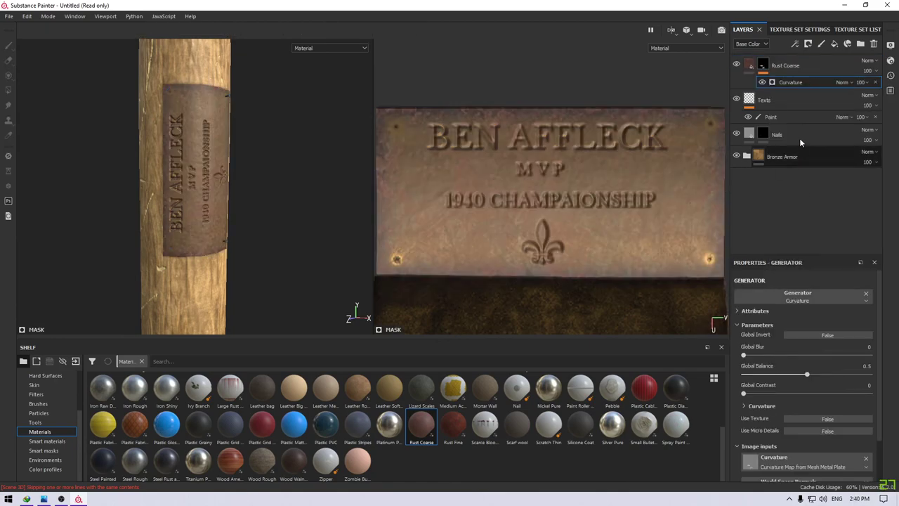
drag(799, 374, 765, 374)
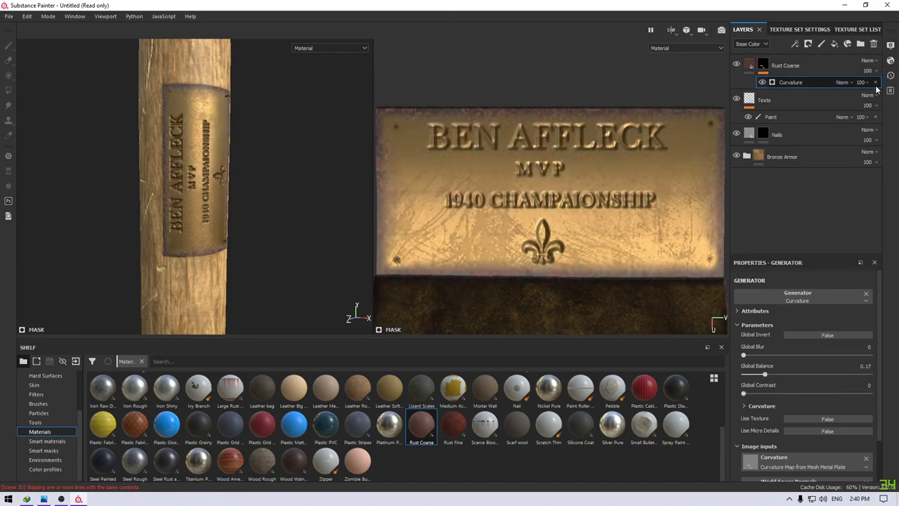
- Add a Dripping Rust generator to the rust mask with reduced Rust Spreading
click(763, 65)
right_click(767, 68)
click(805, 364)
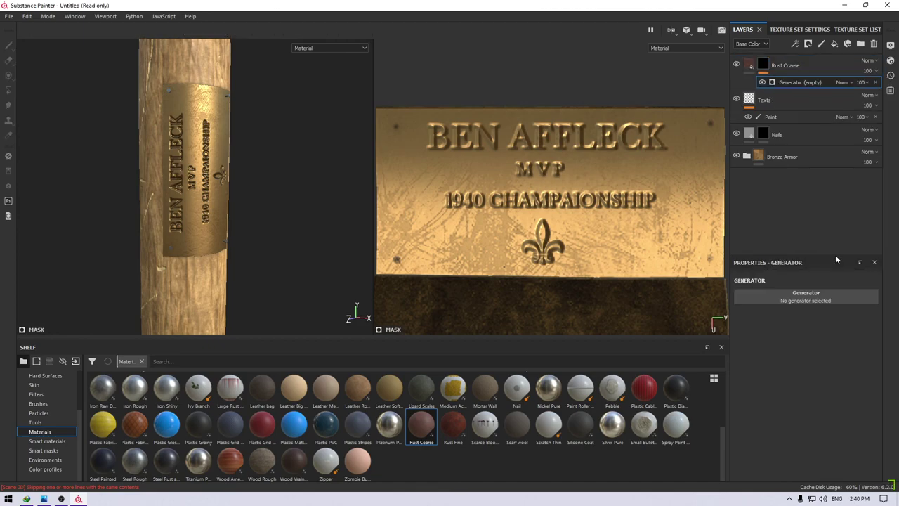
click(811, 295)
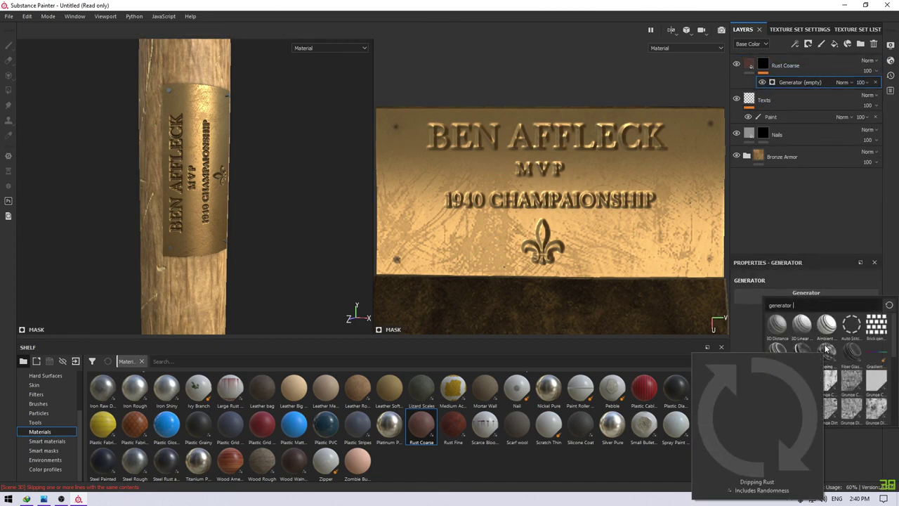
click(826, 349)
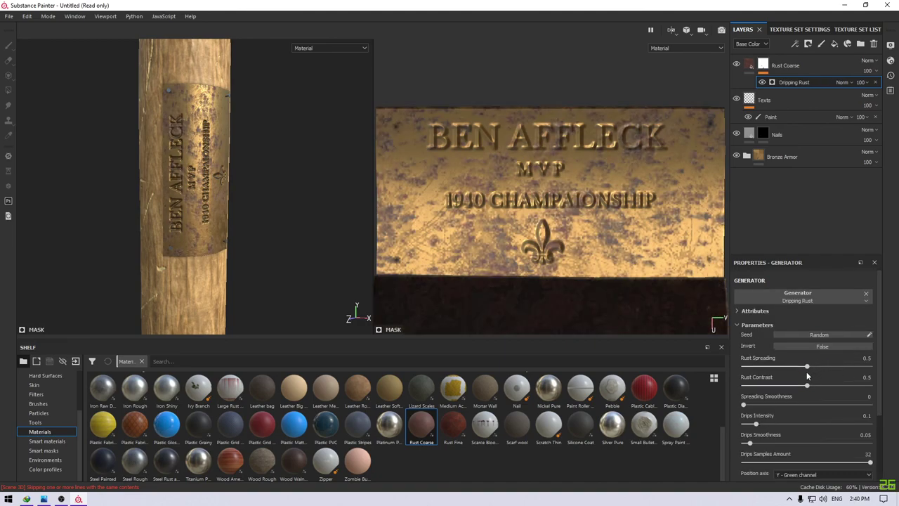
mouse_move(807, 366)
mouse_down()
mouse_move(775, 366)
mouse_move(793, 366)
mouse_move(785, 384)
mouse_move(796, 366)
mouse_up()
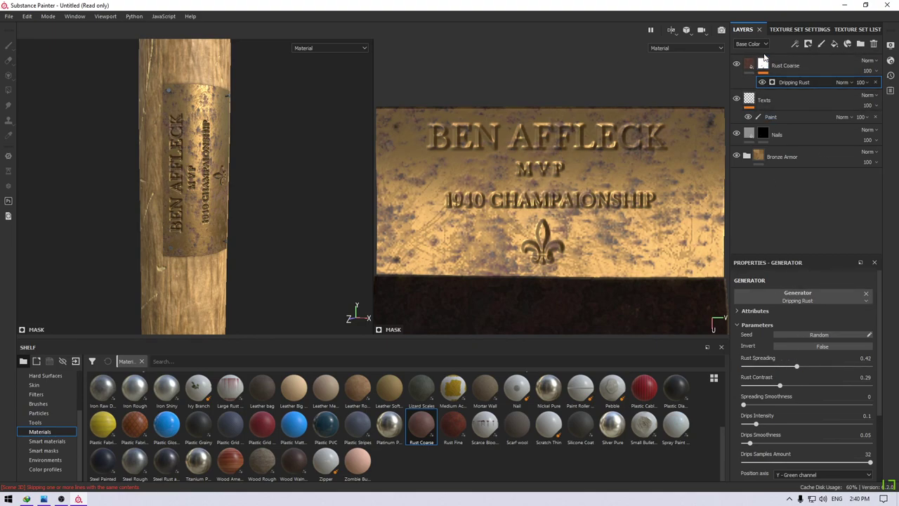
- Darken the Rust Coarse colour slightly and lower its Cavities amount
click(763, 58)
click(823, 399)
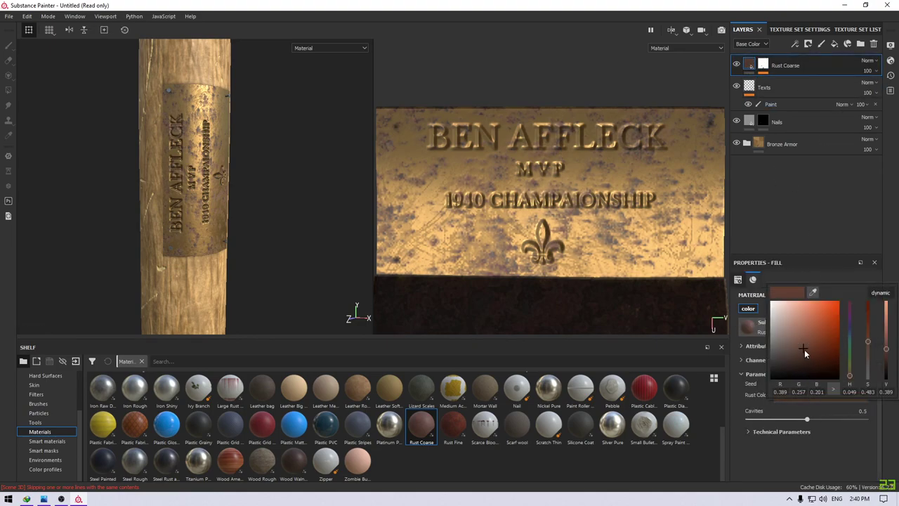
mouse_move(805, 353)
mouse_down()
mouse_move(781, 366)
mouse_move(821, 363)
mouse_up()
click(836, 196)
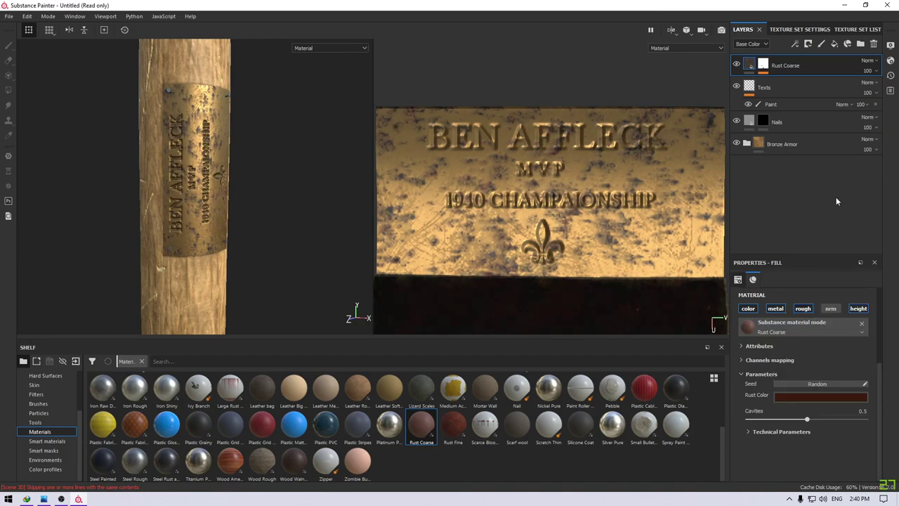
mouse_move(808, 418)
mouse_down()
mouse_move(792, 419)
mouse_move(824, 422)
mouse_up()
mouse_move(222, 210)
alt+mouse_down()
mouse_move(157, 227)
mouse_move(197, 94)
mouse_move(264, 201)
mouse_move(231, 71)
mouse_move(185, 106)
mouse_move(245, 197)
alt+mouse_up()
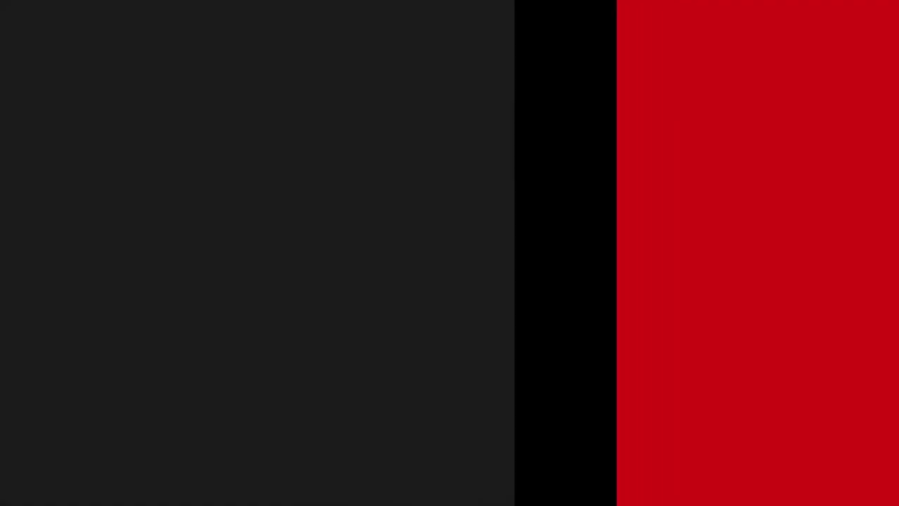